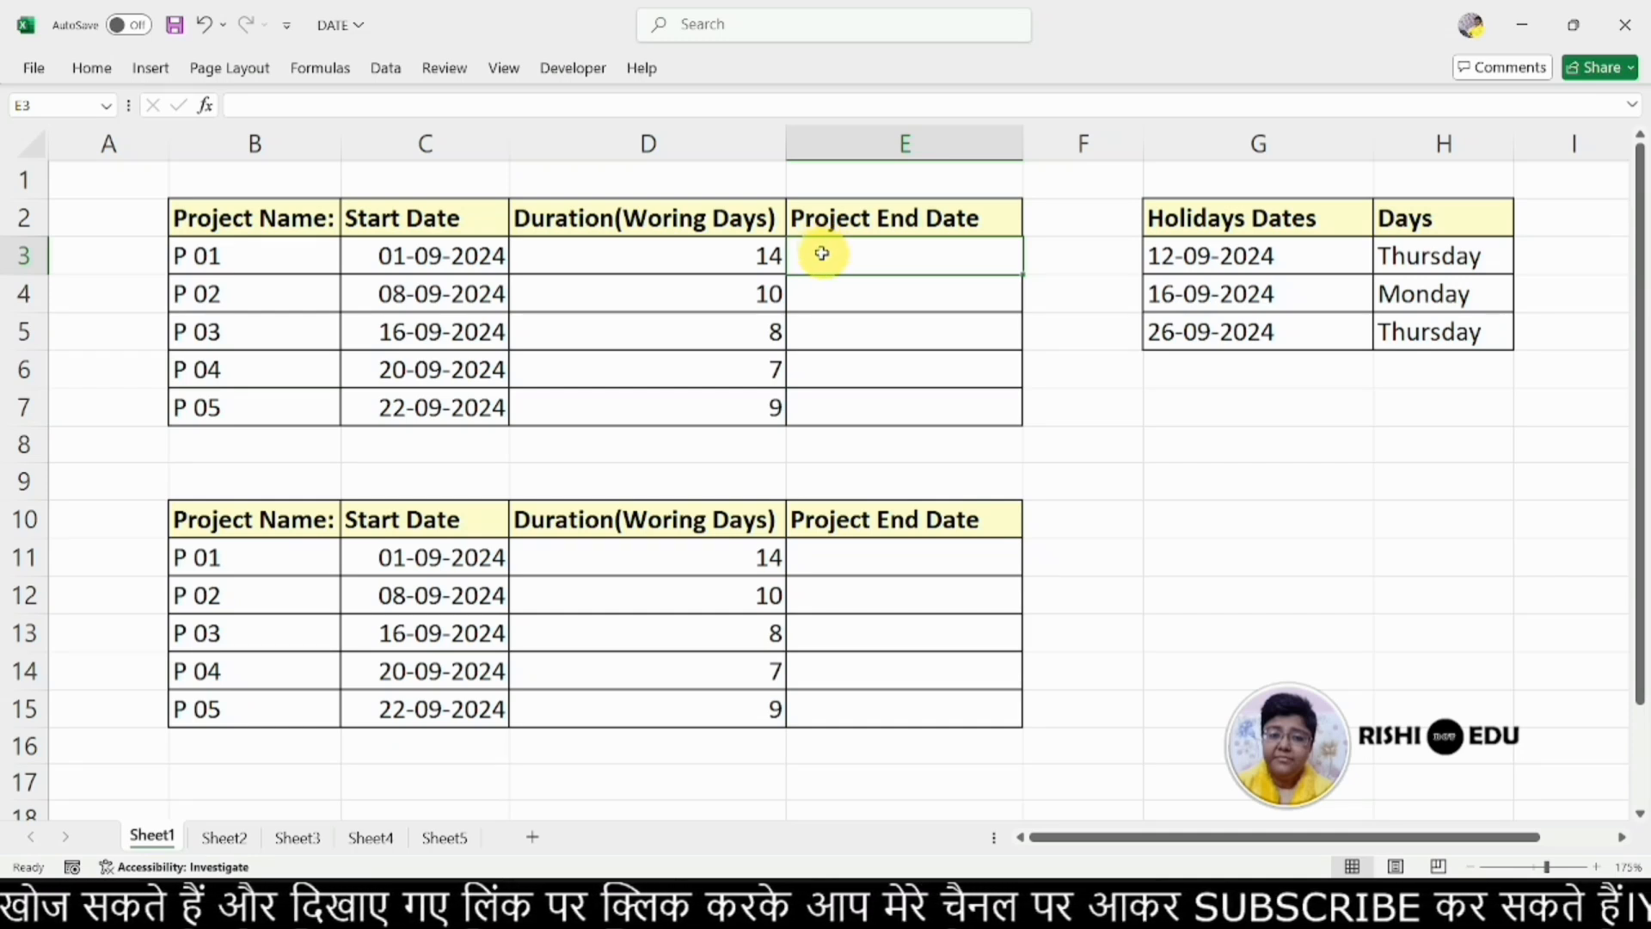
# - Enter =WORKDAY(C3,D3) in cell E3 to calculate project P 01's end date from its start date and duration
pyautogui.doubleClick(822, 250)
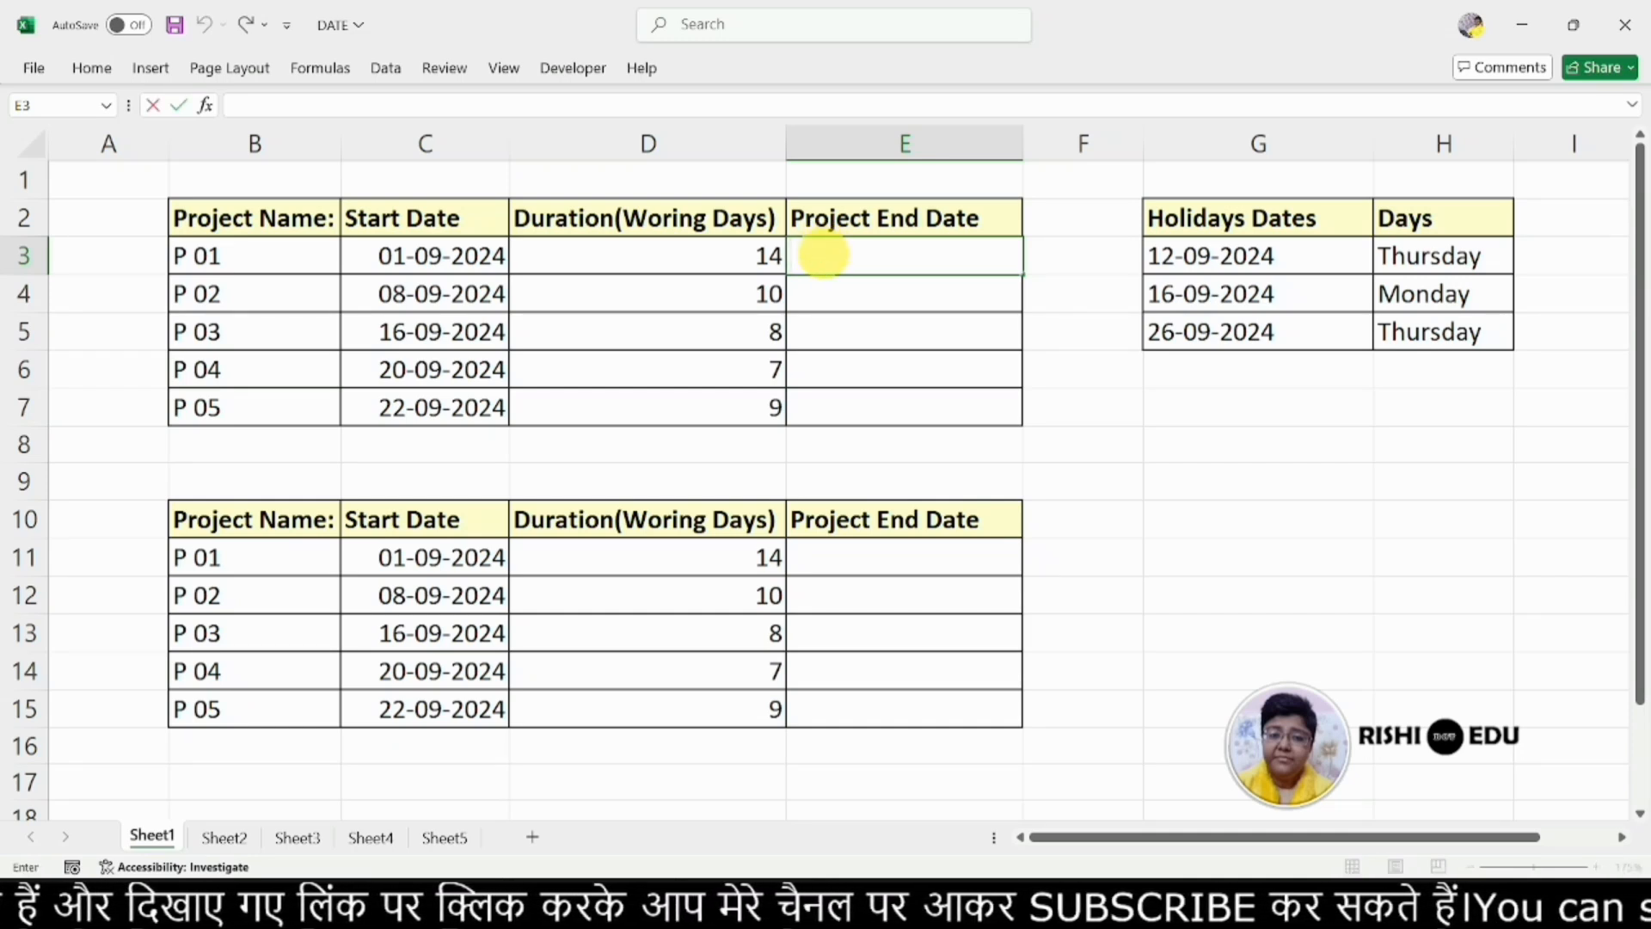
pyautogui.write('=w')
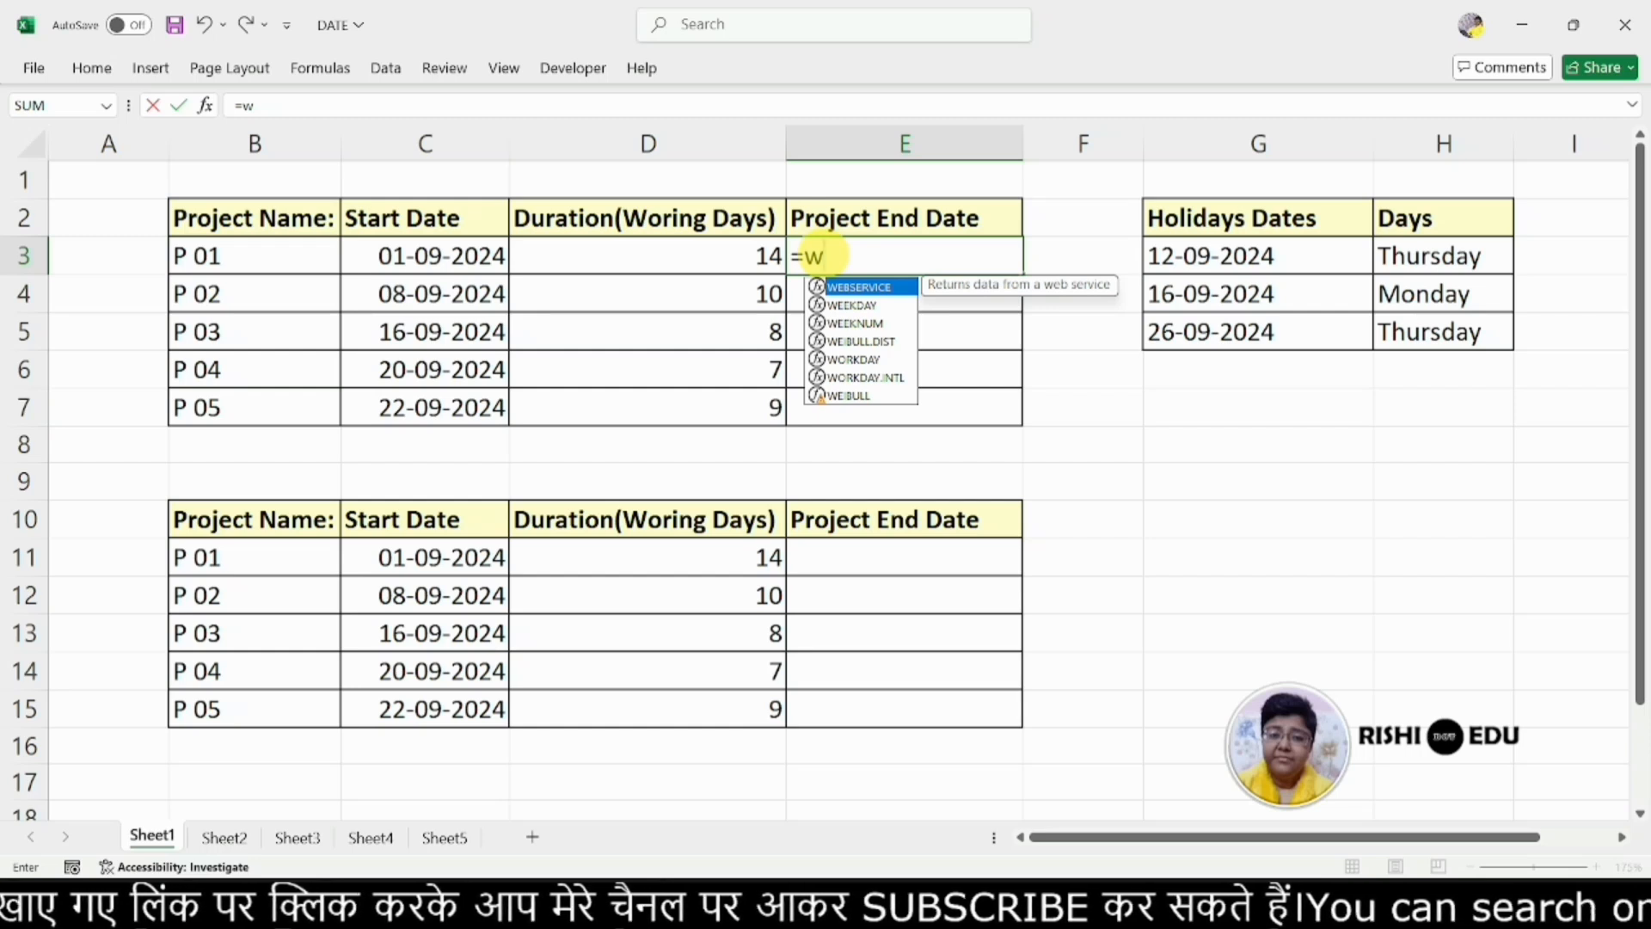
pyautogui.write('orkd')
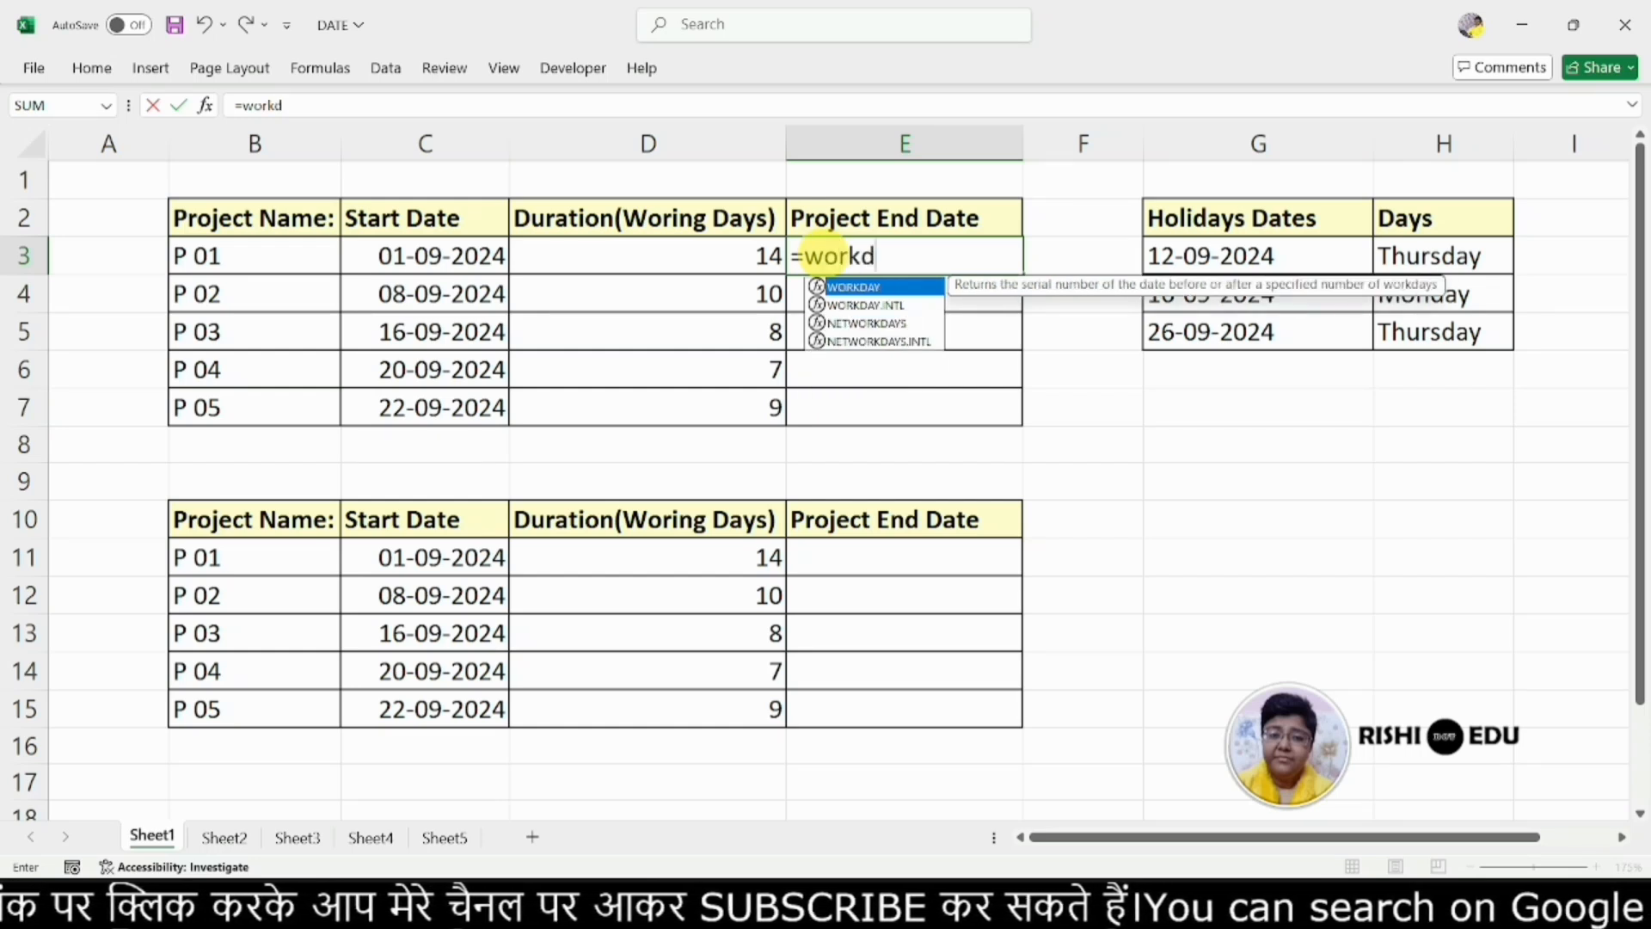
pyautogui.write('ay')
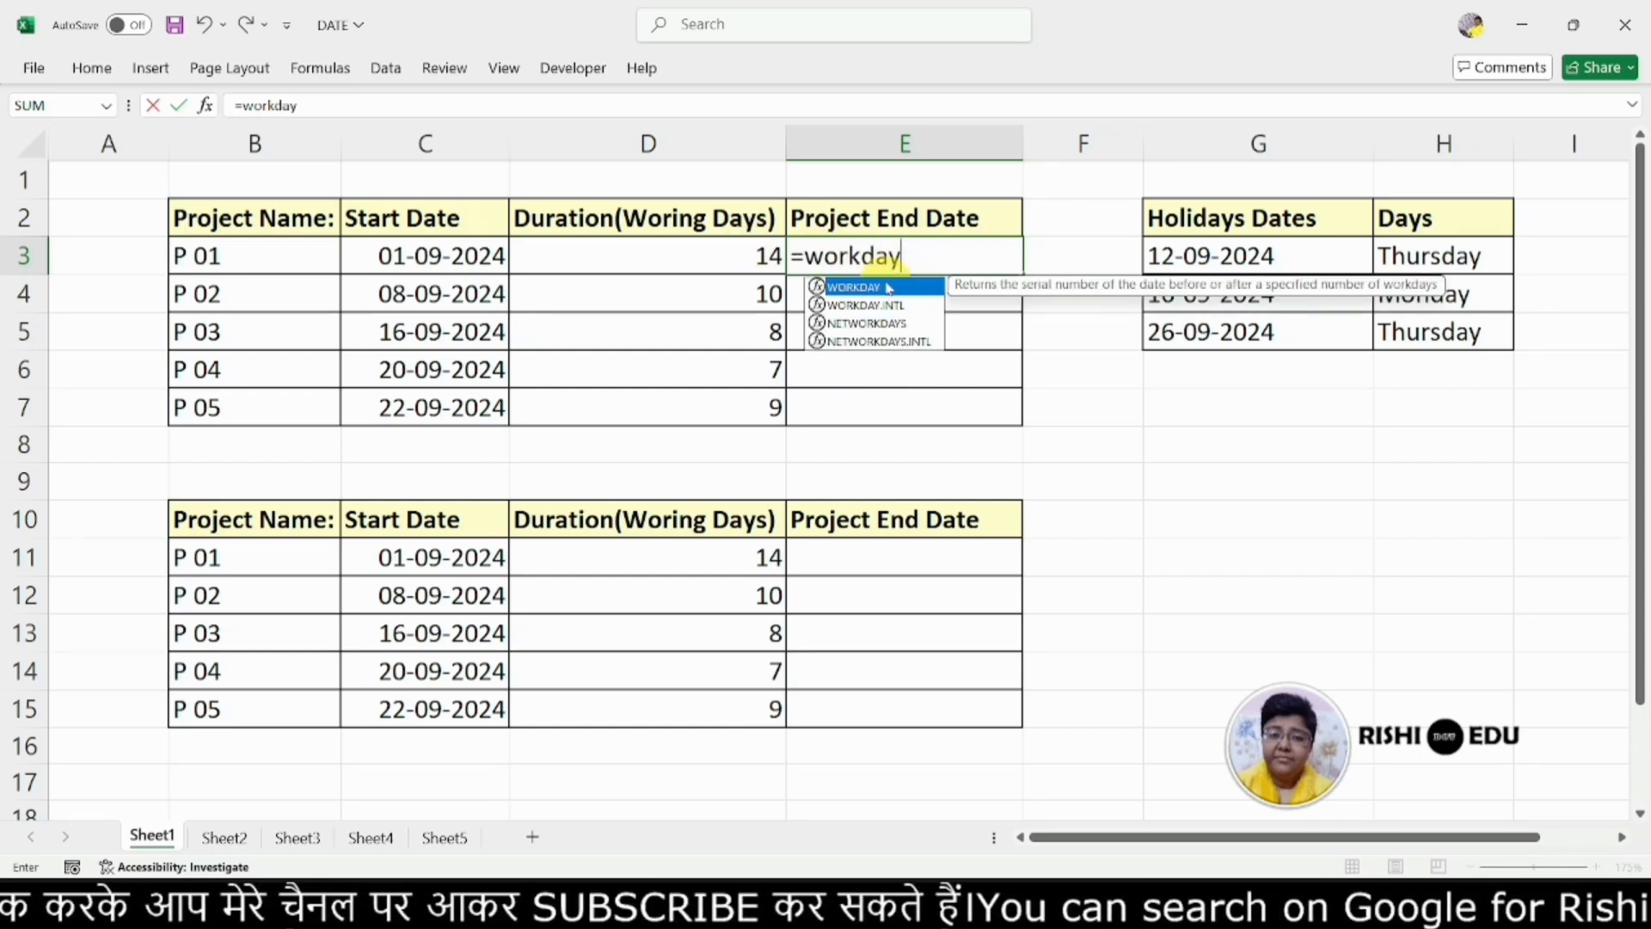
pyautogui.doubleClick(889, 288)
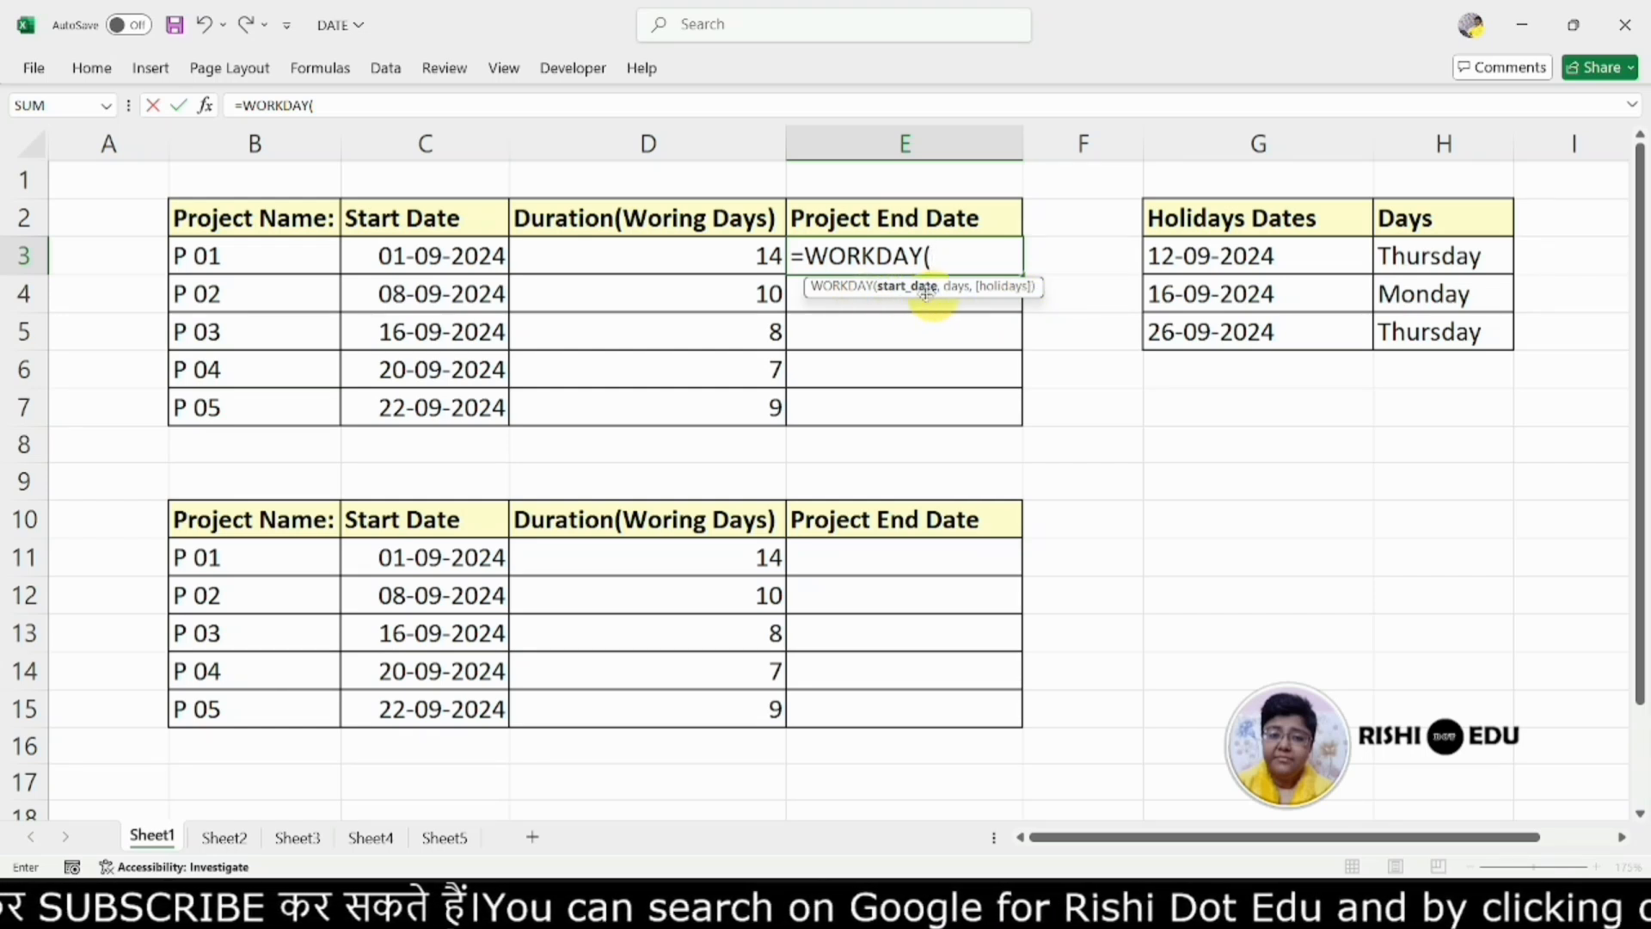
pyautogui.click(391, 253)
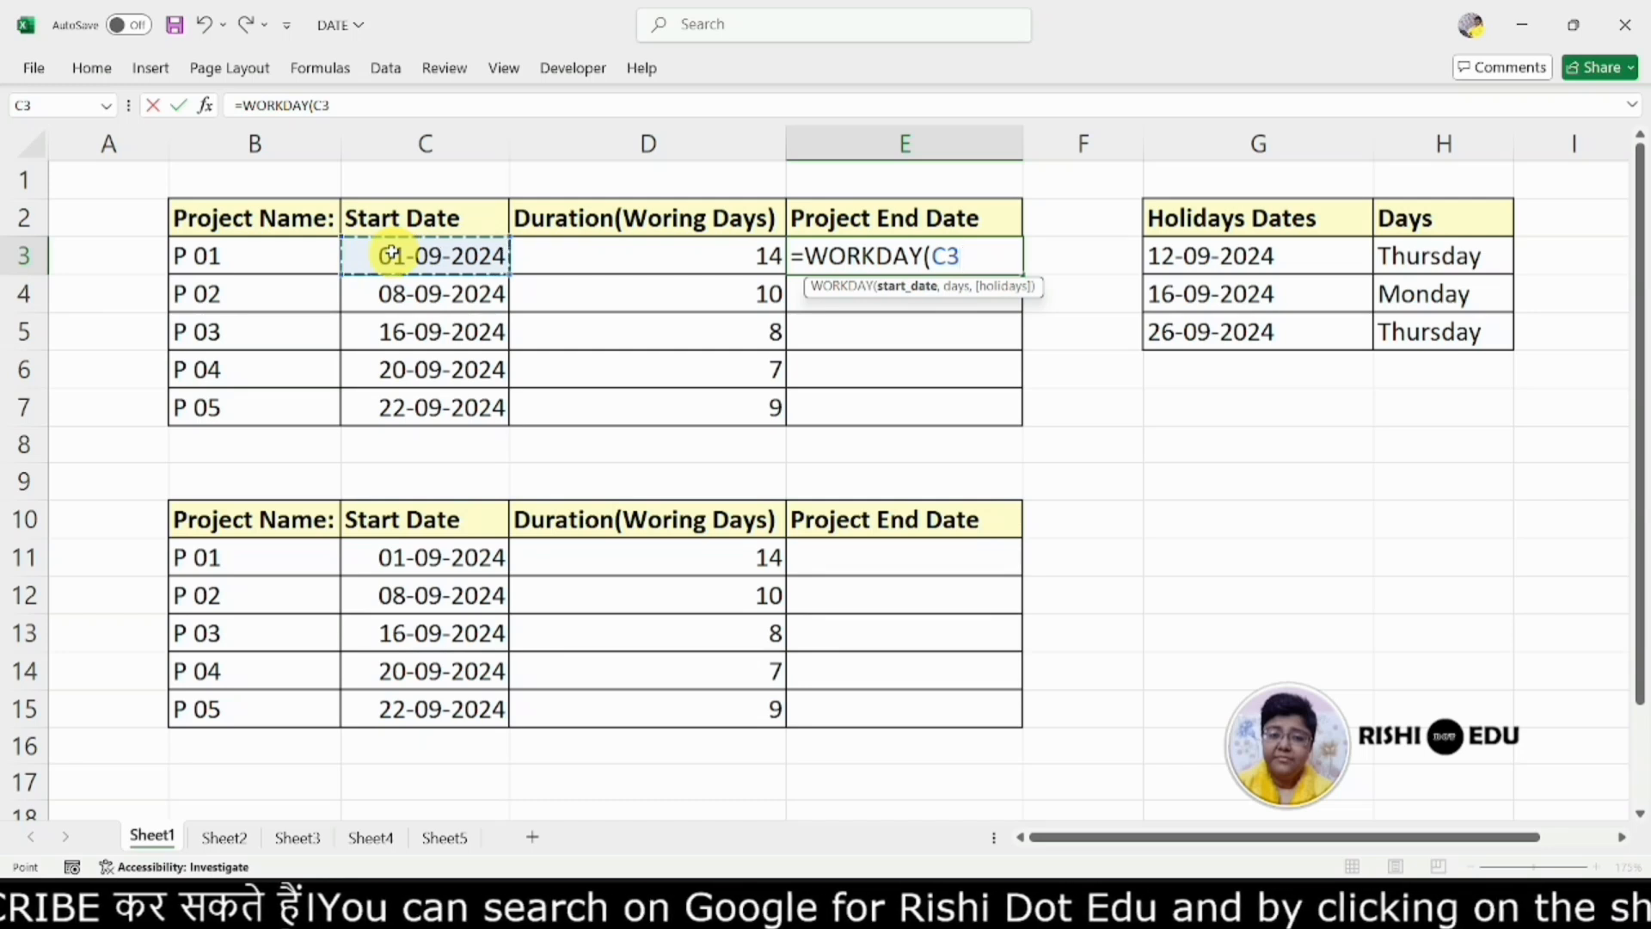
pyautogui.write(',')
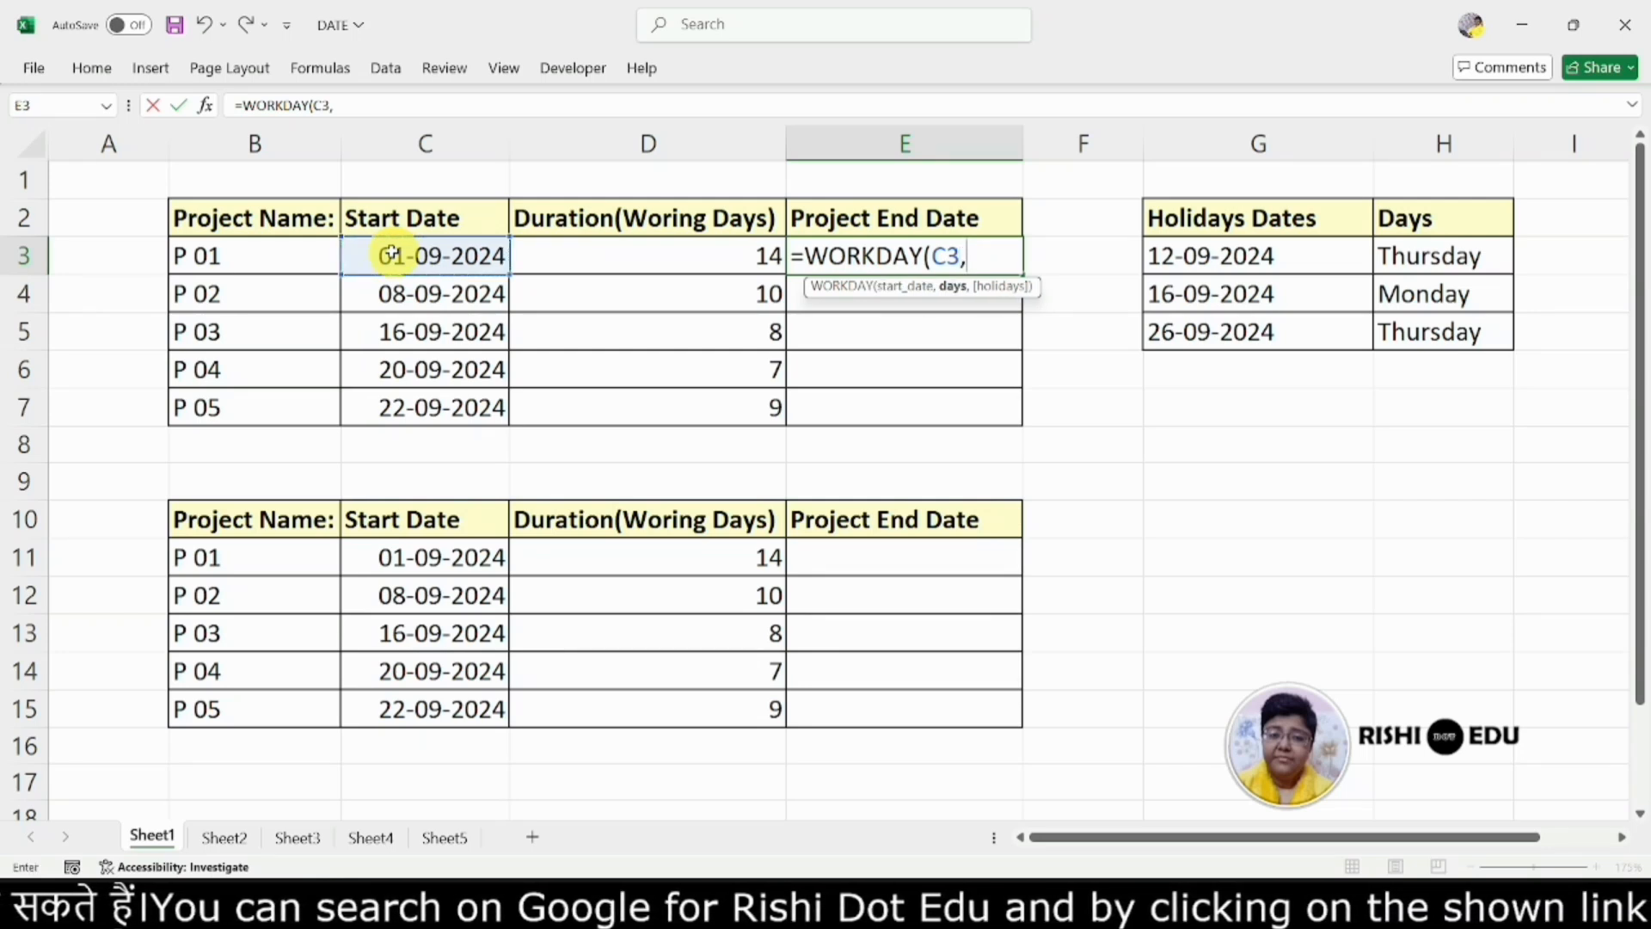
pyautogui.click(651, 251)
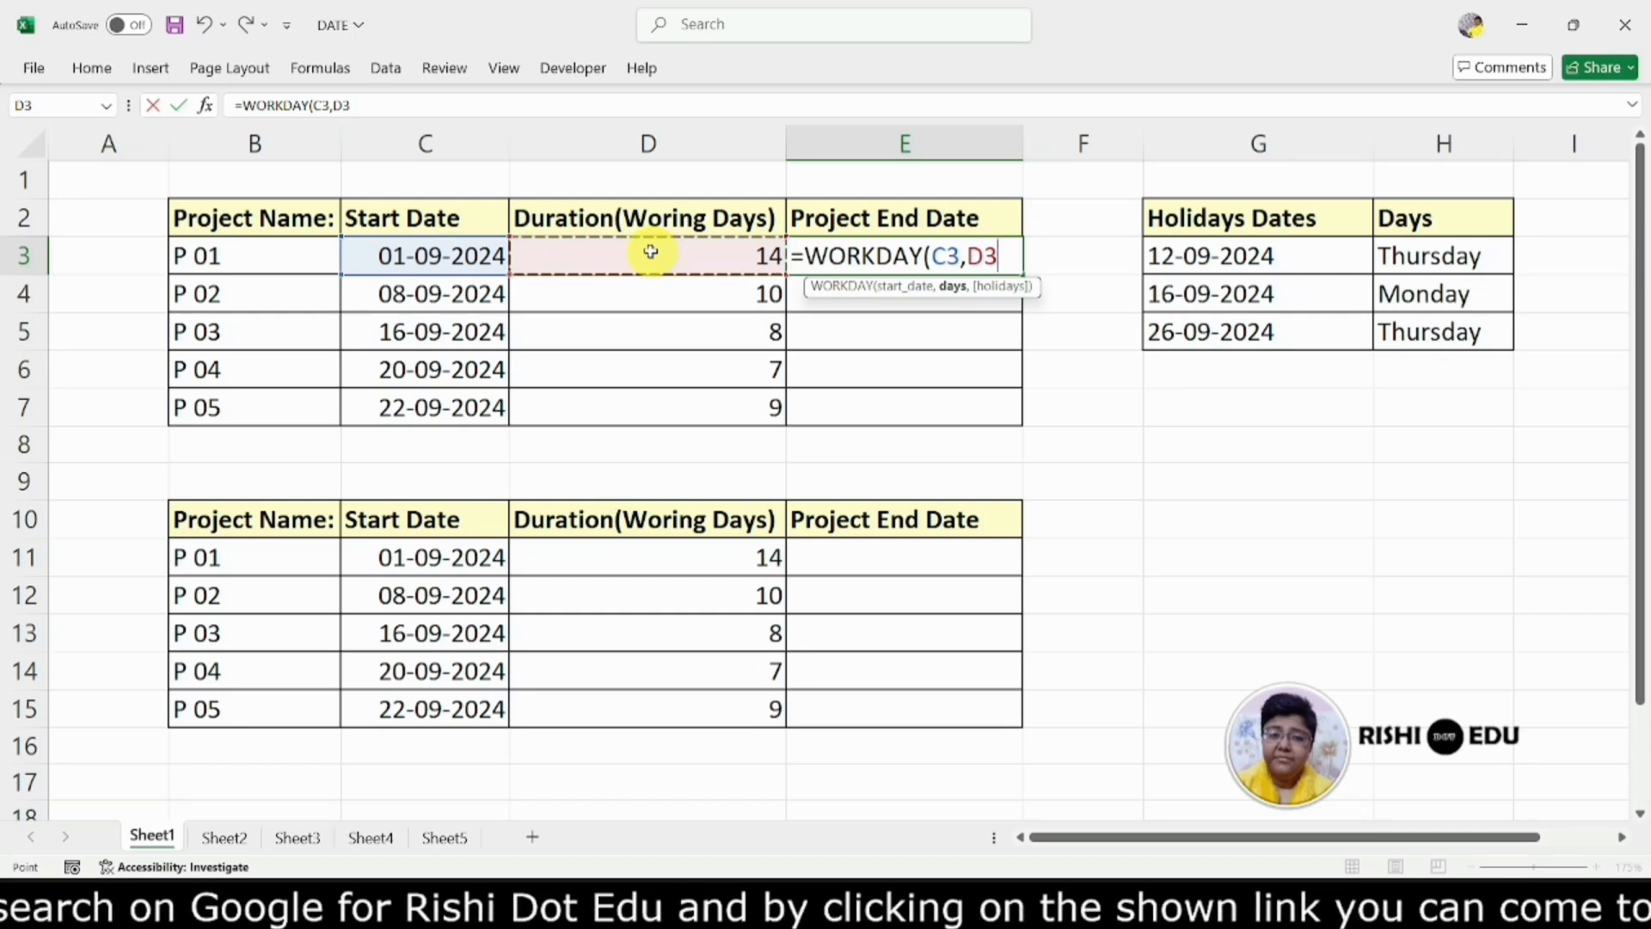
pyautogui.write(')')
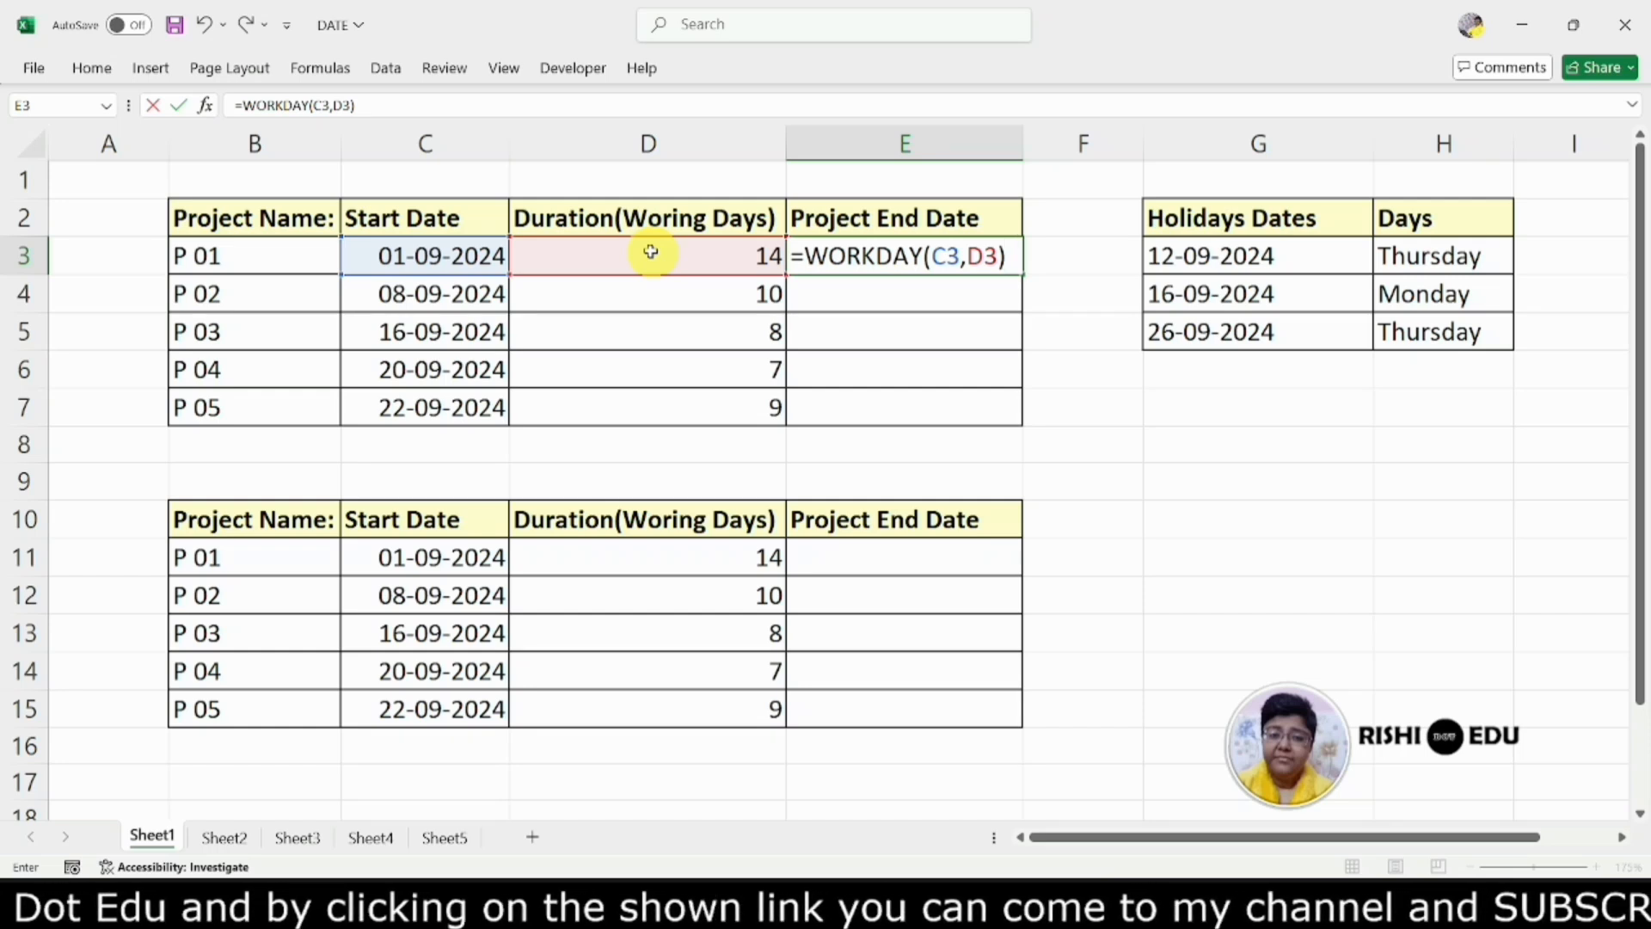
pyautogui.press('Return')
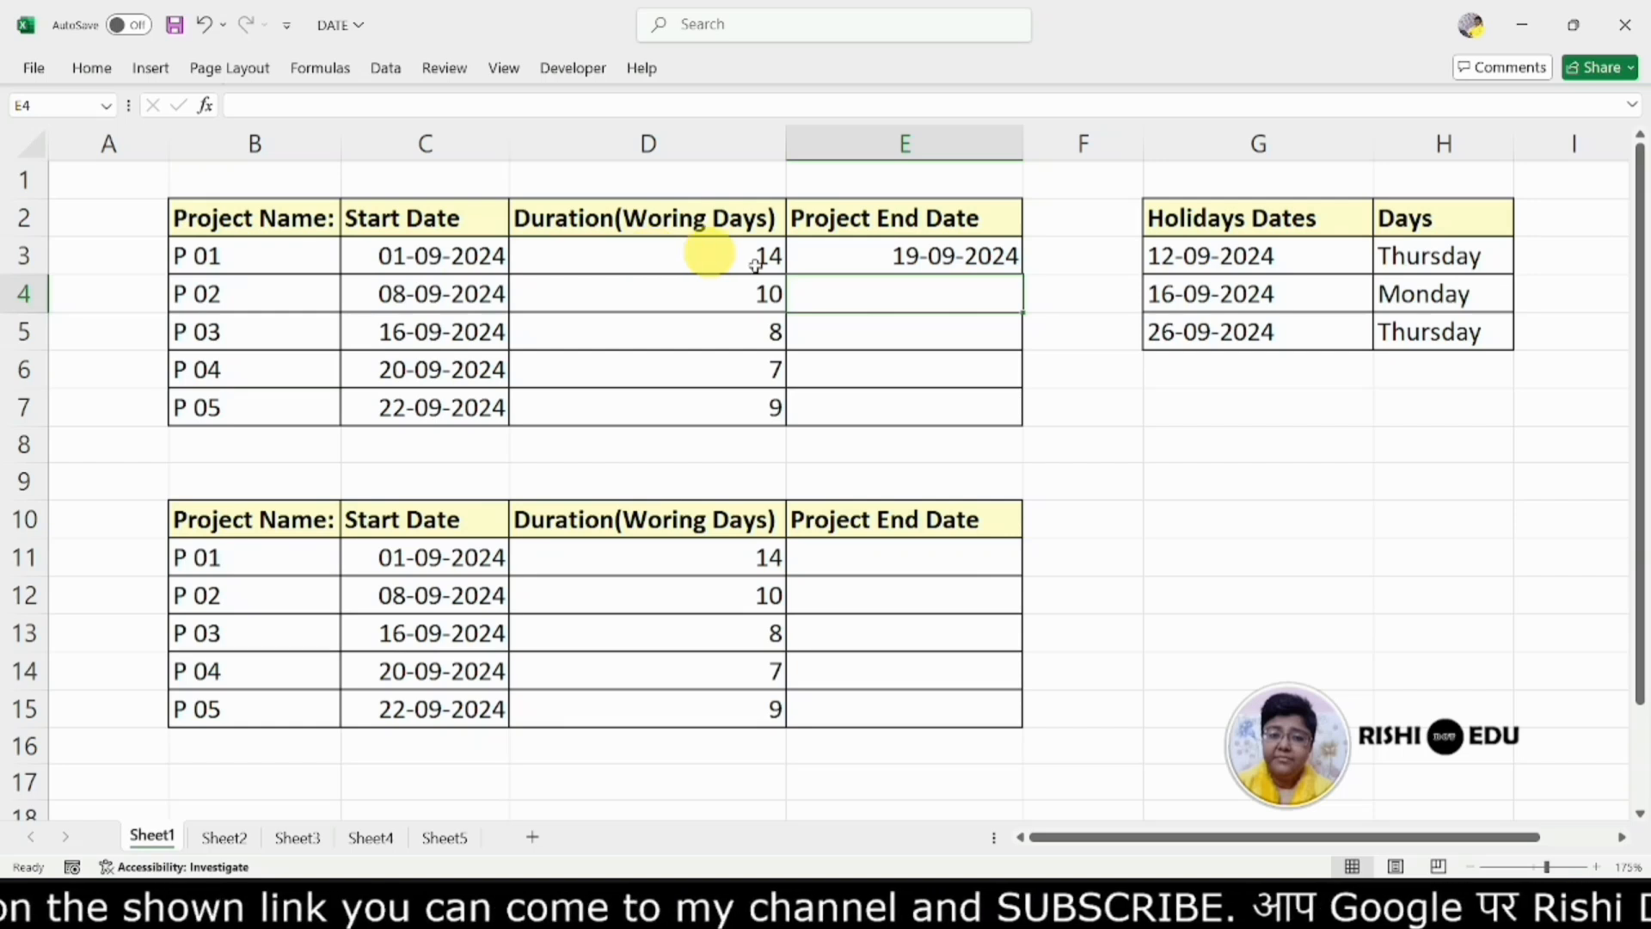
# - Check P 01's end date on the system calendar by marking 19 September 2024, and close the calendar
pyautogui.click(1570, 904)
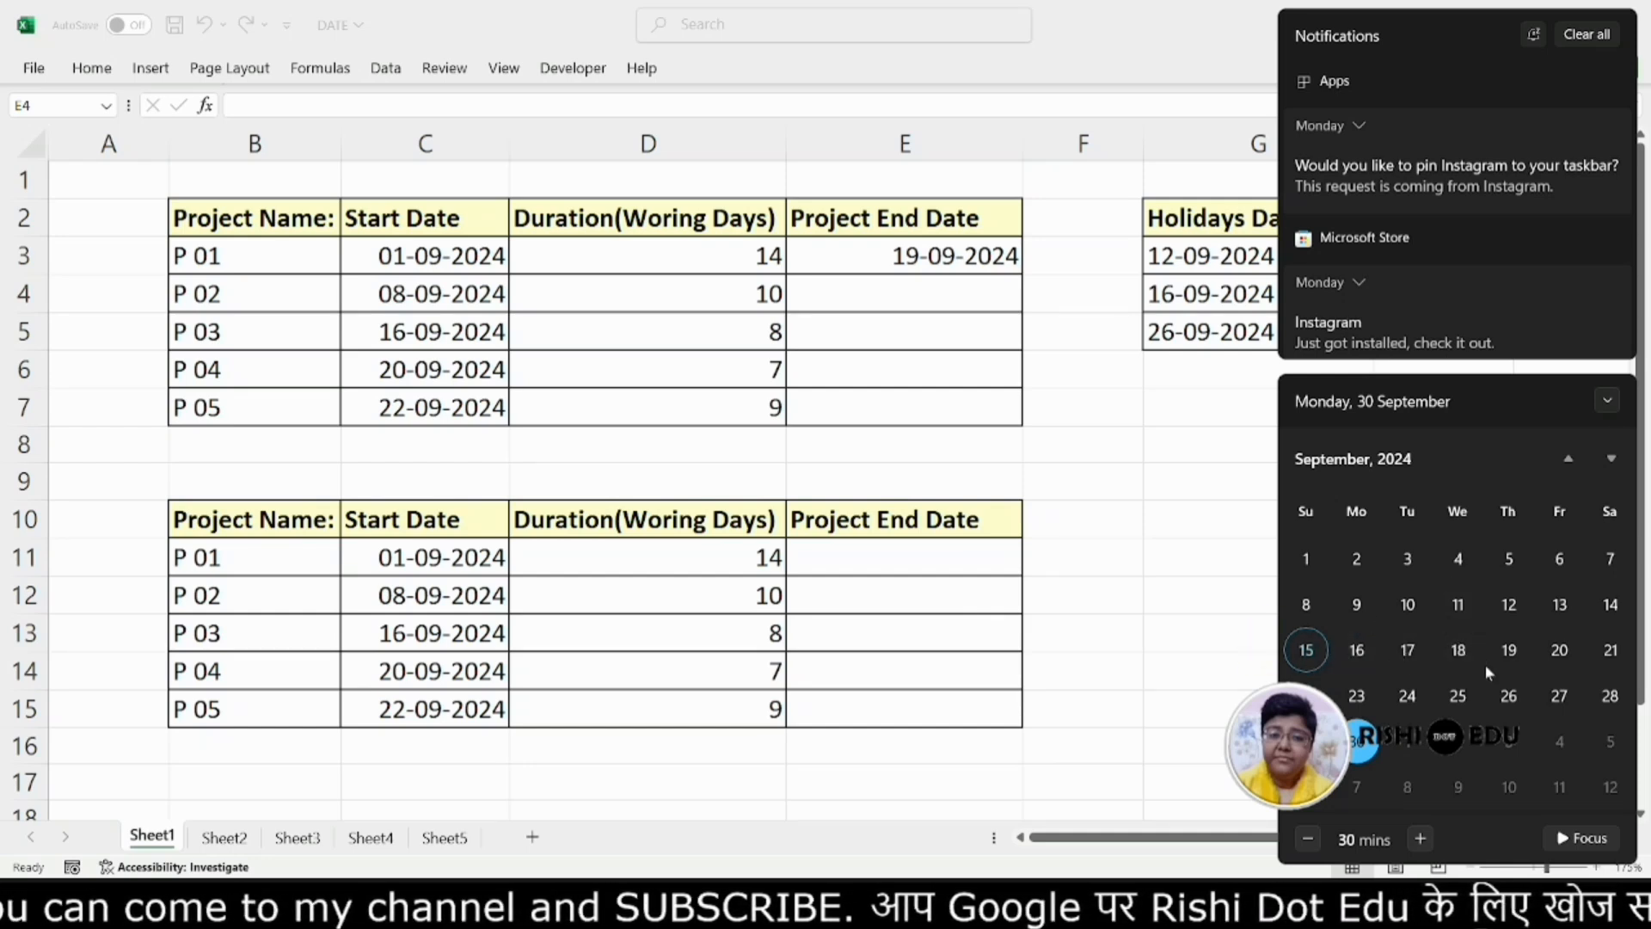
pyautogui.click(1508, 649)
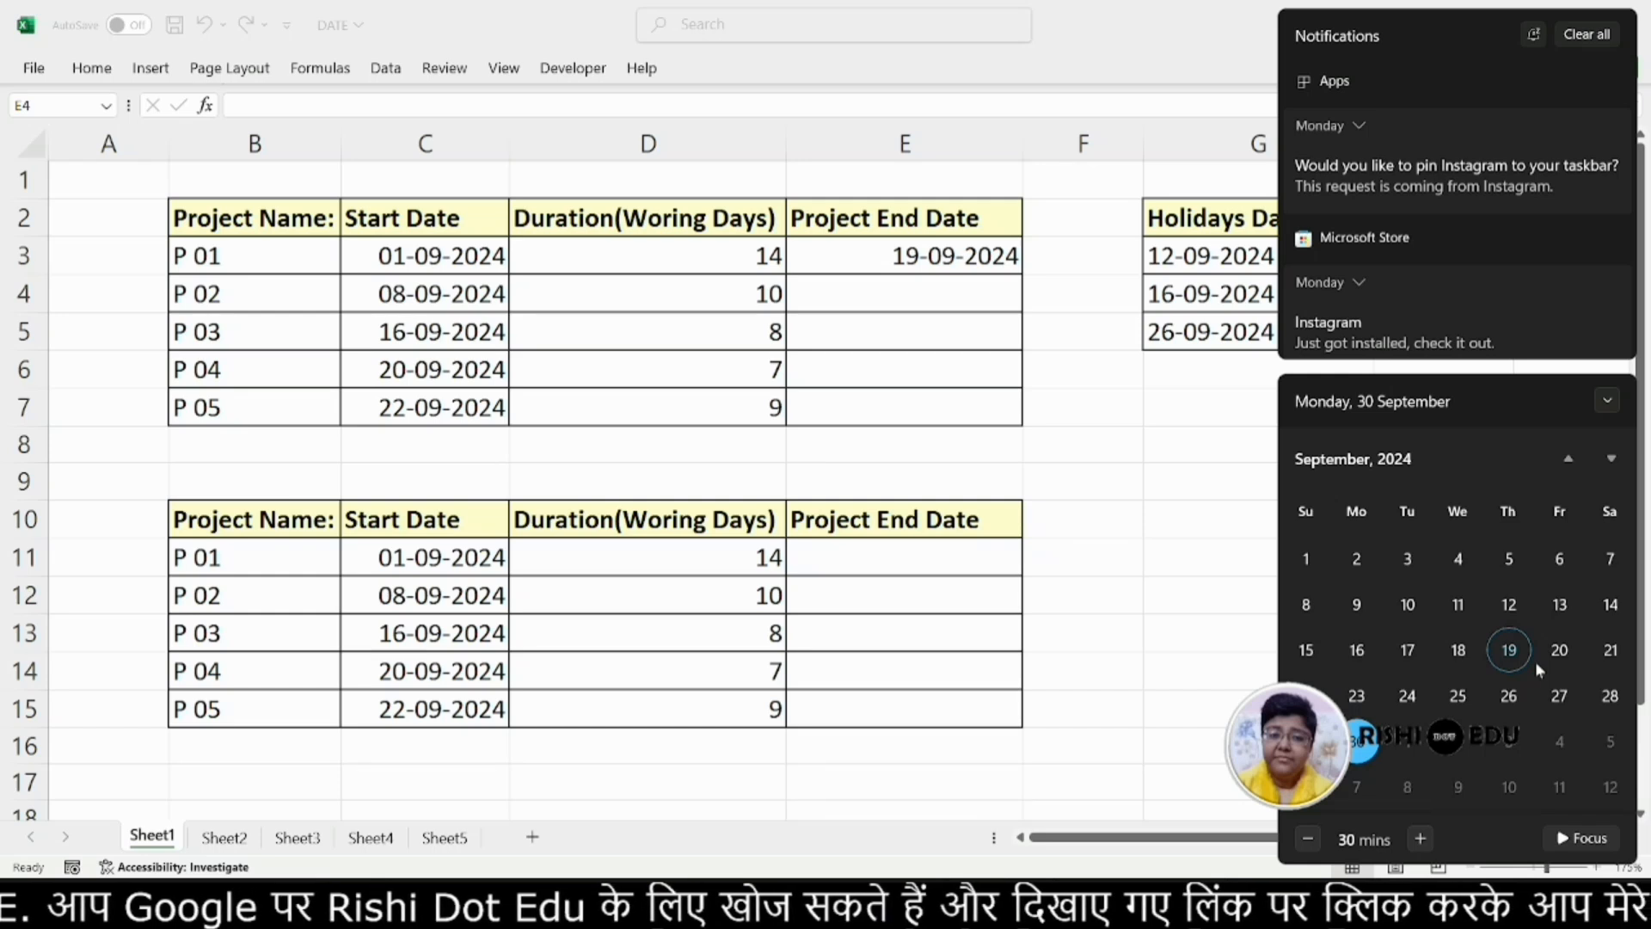
pyautogui.click(1196, 545)
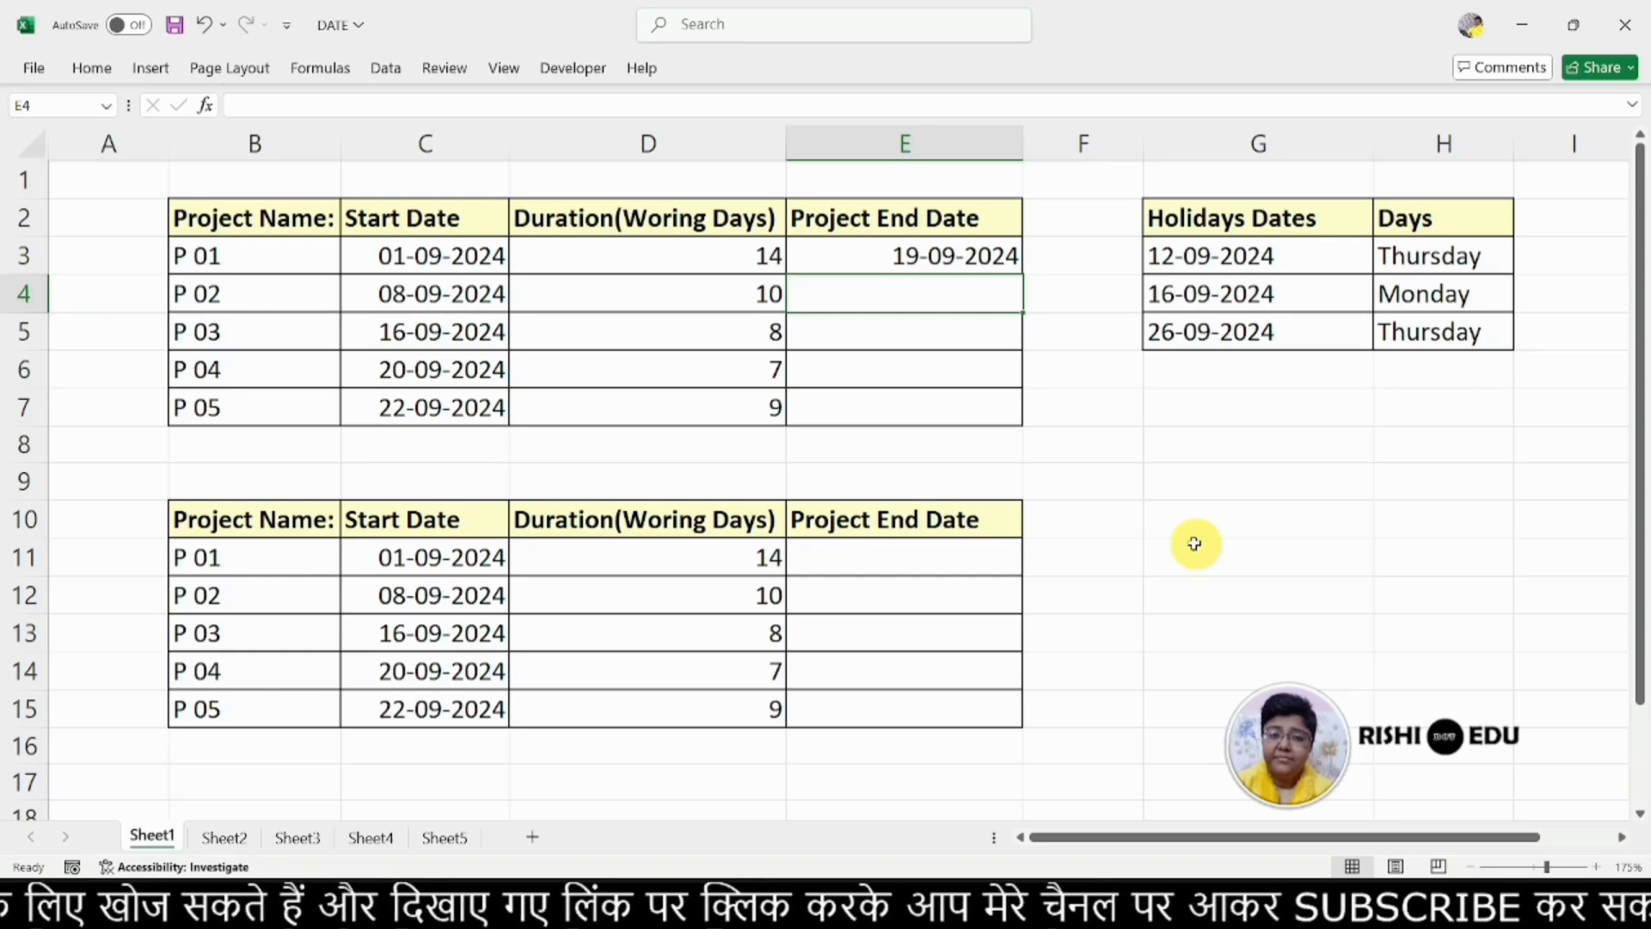
# - Add the holiday dates G3:G5 as the holidays argument, making the formula in E3 =WORKDAY(C3,D3,G3:G5)
pyautogui.doubleClick(947, 256)
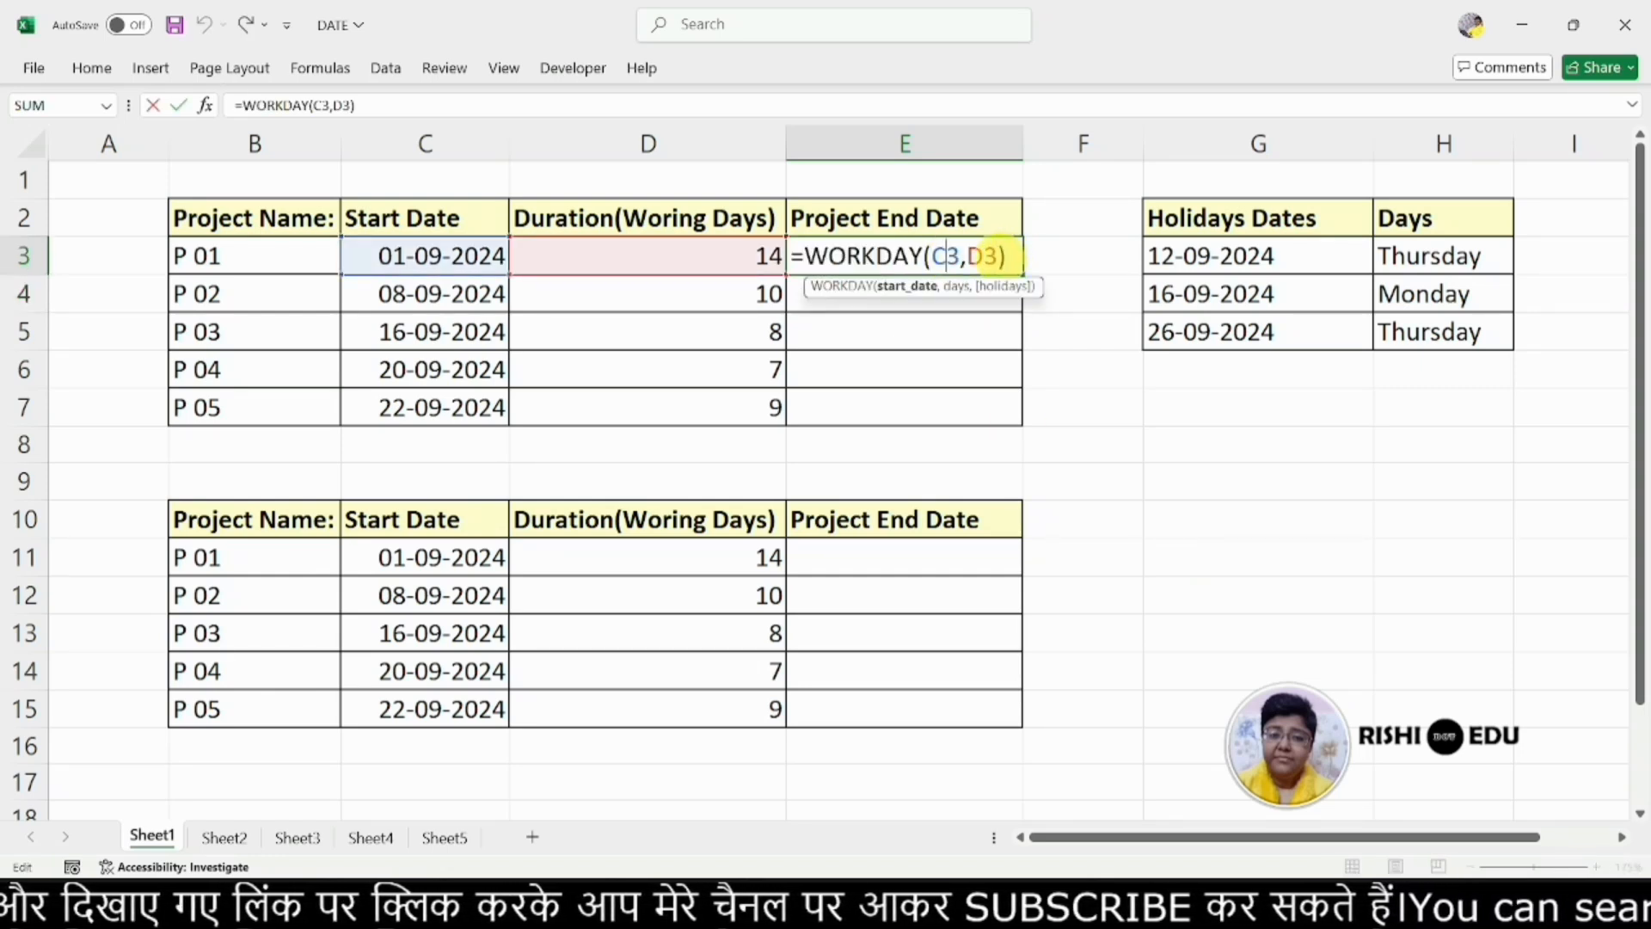
pyautogui.click(996, 257)
pyautogui.write(',')
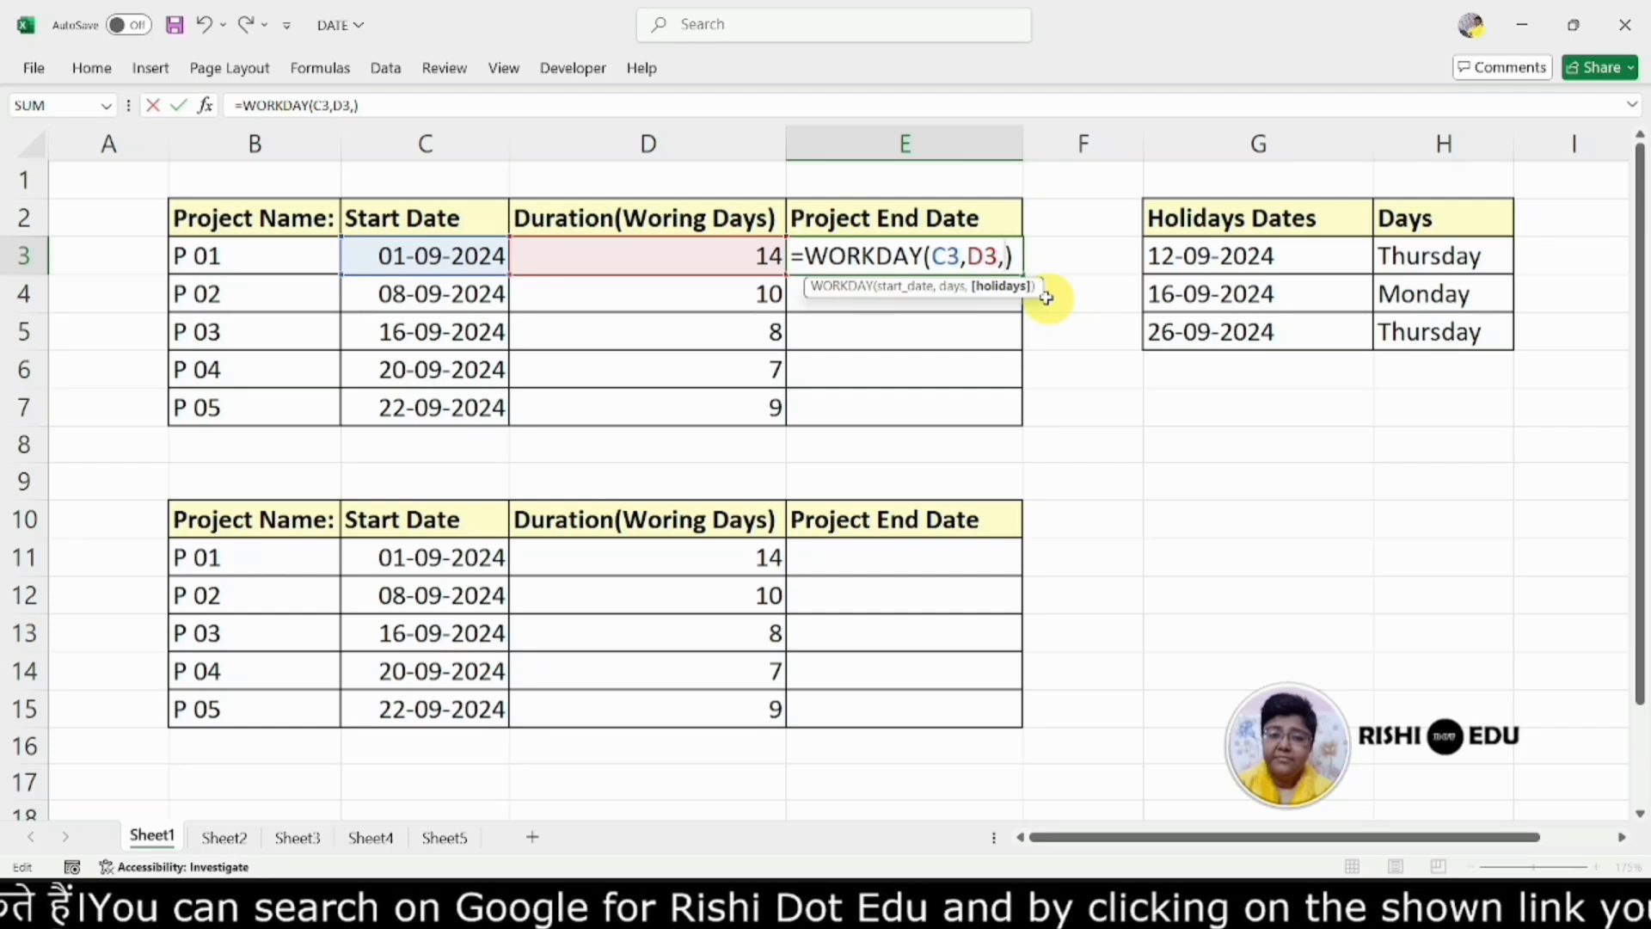
pyautogui.moveTo(1207, 257); pyautogui.dragTo(1226, 333)
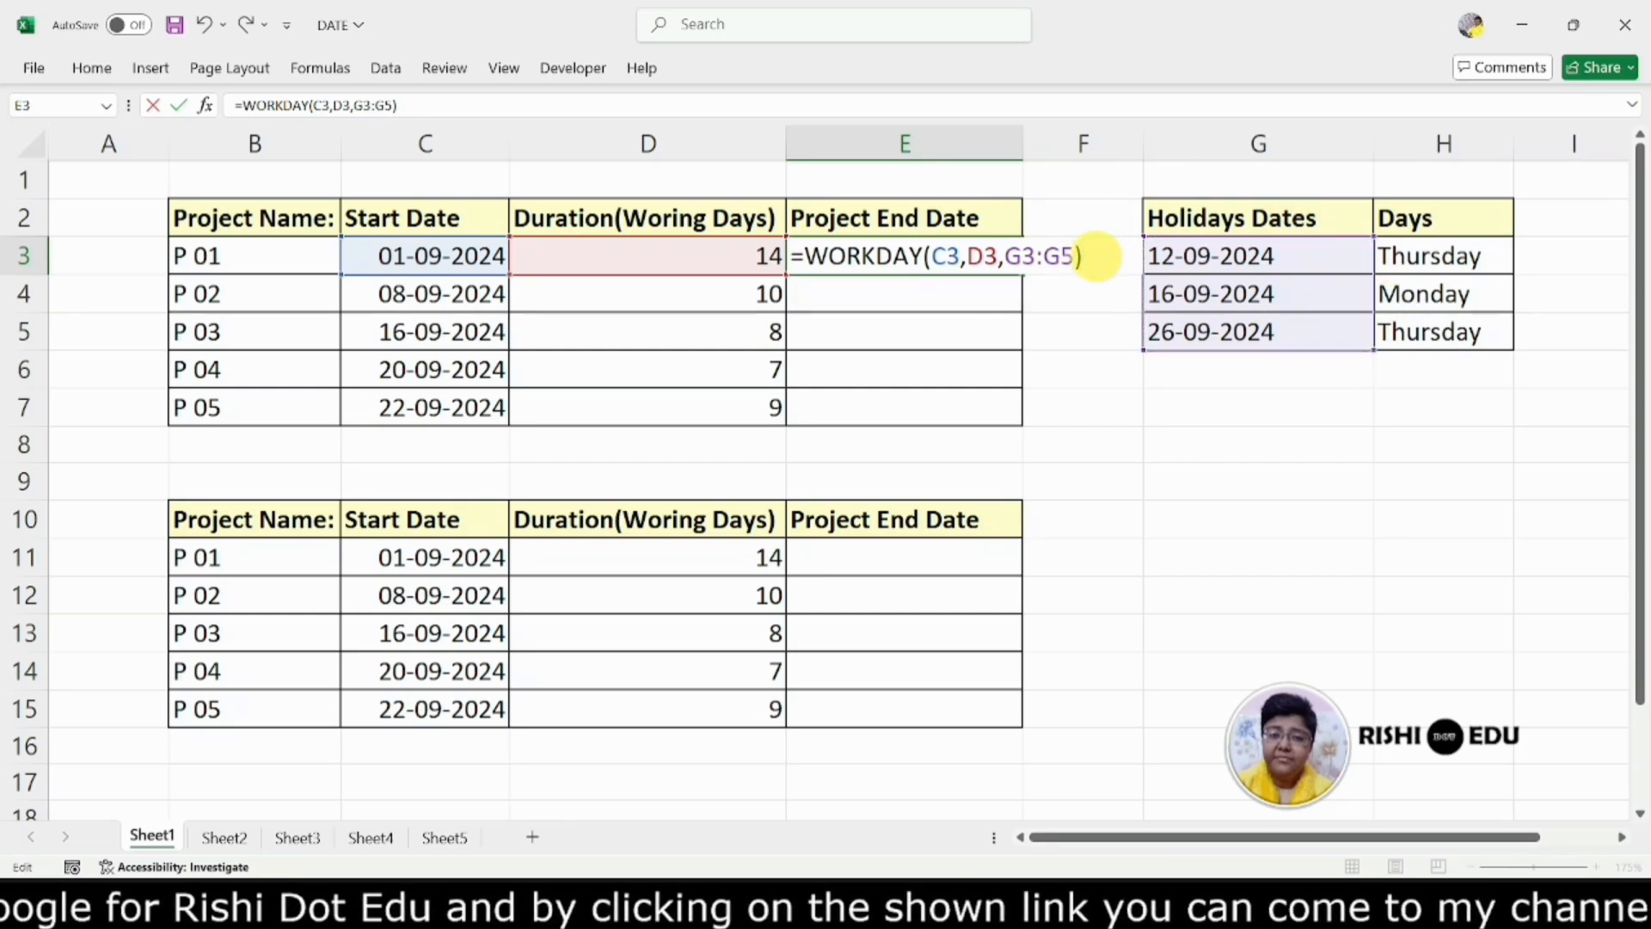
pyautogui.press('Return')
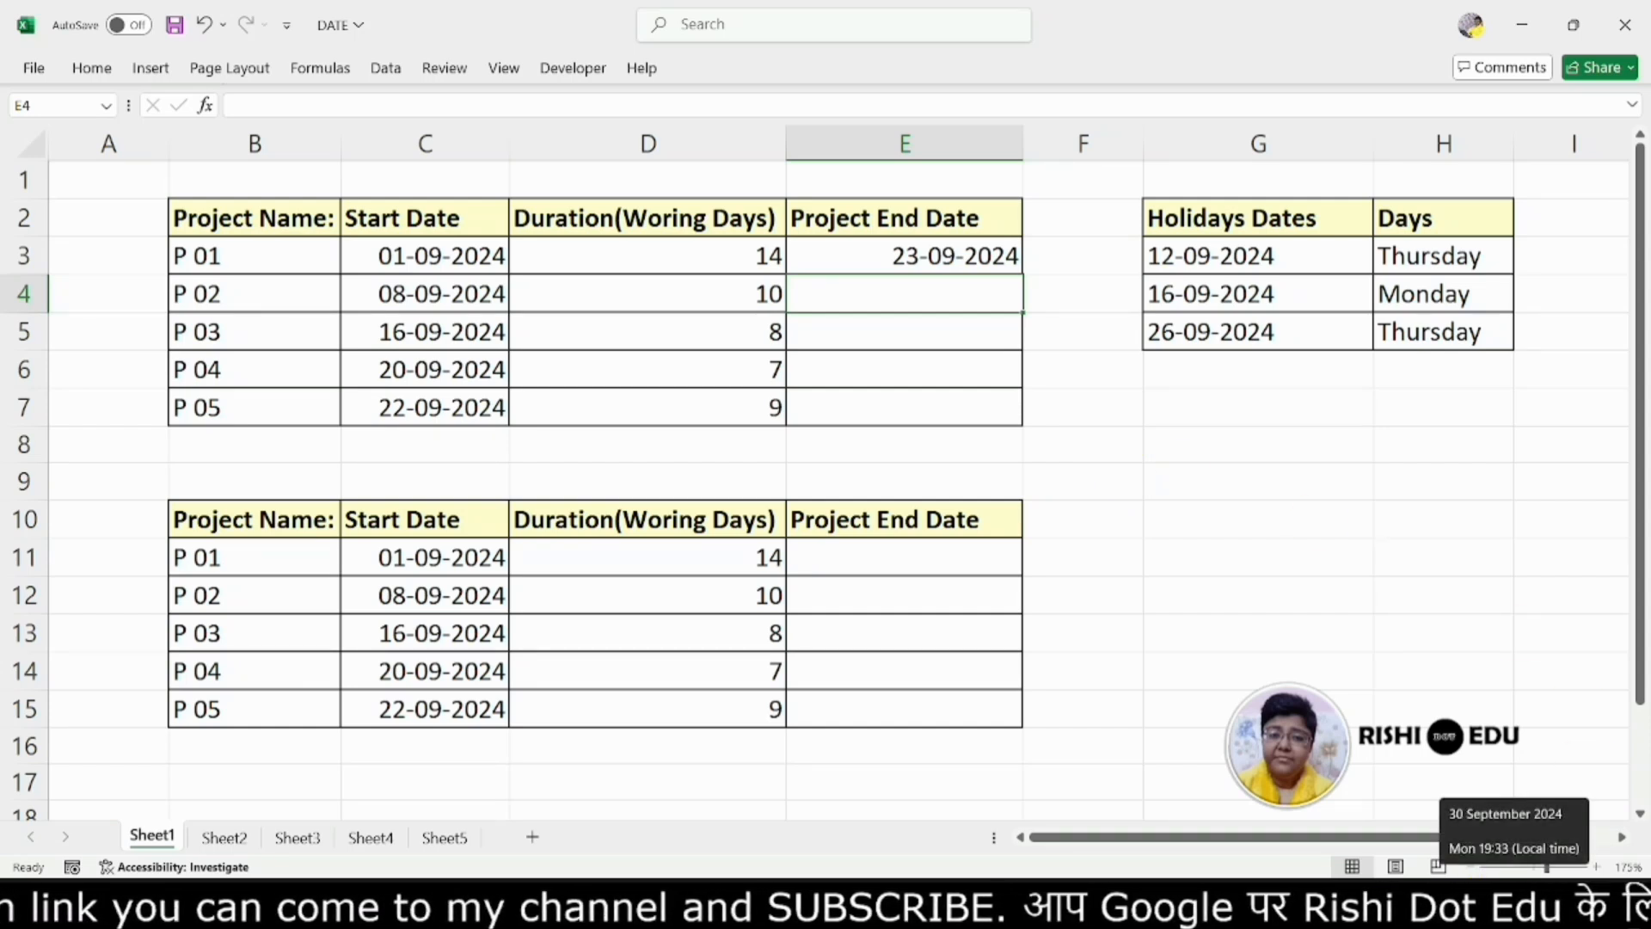
# - Compare the holiday-adjusted end date with 23 September 2024 on the system calendar
pyautogui.click(1548, 903)
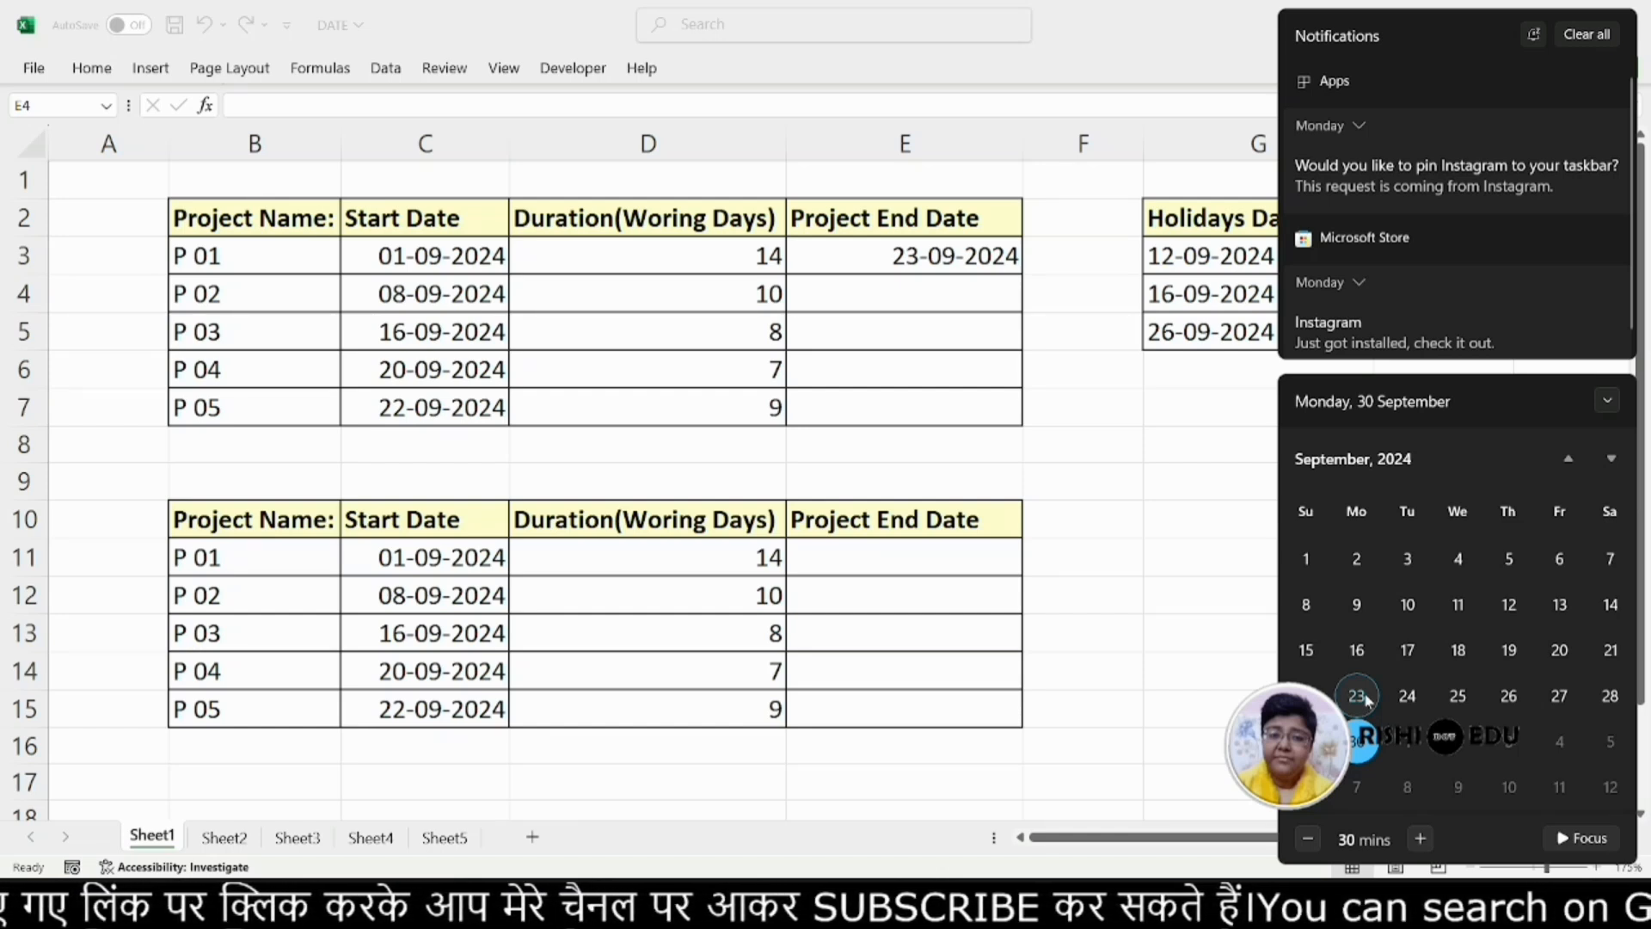
pyautogui.click(1167, 516)
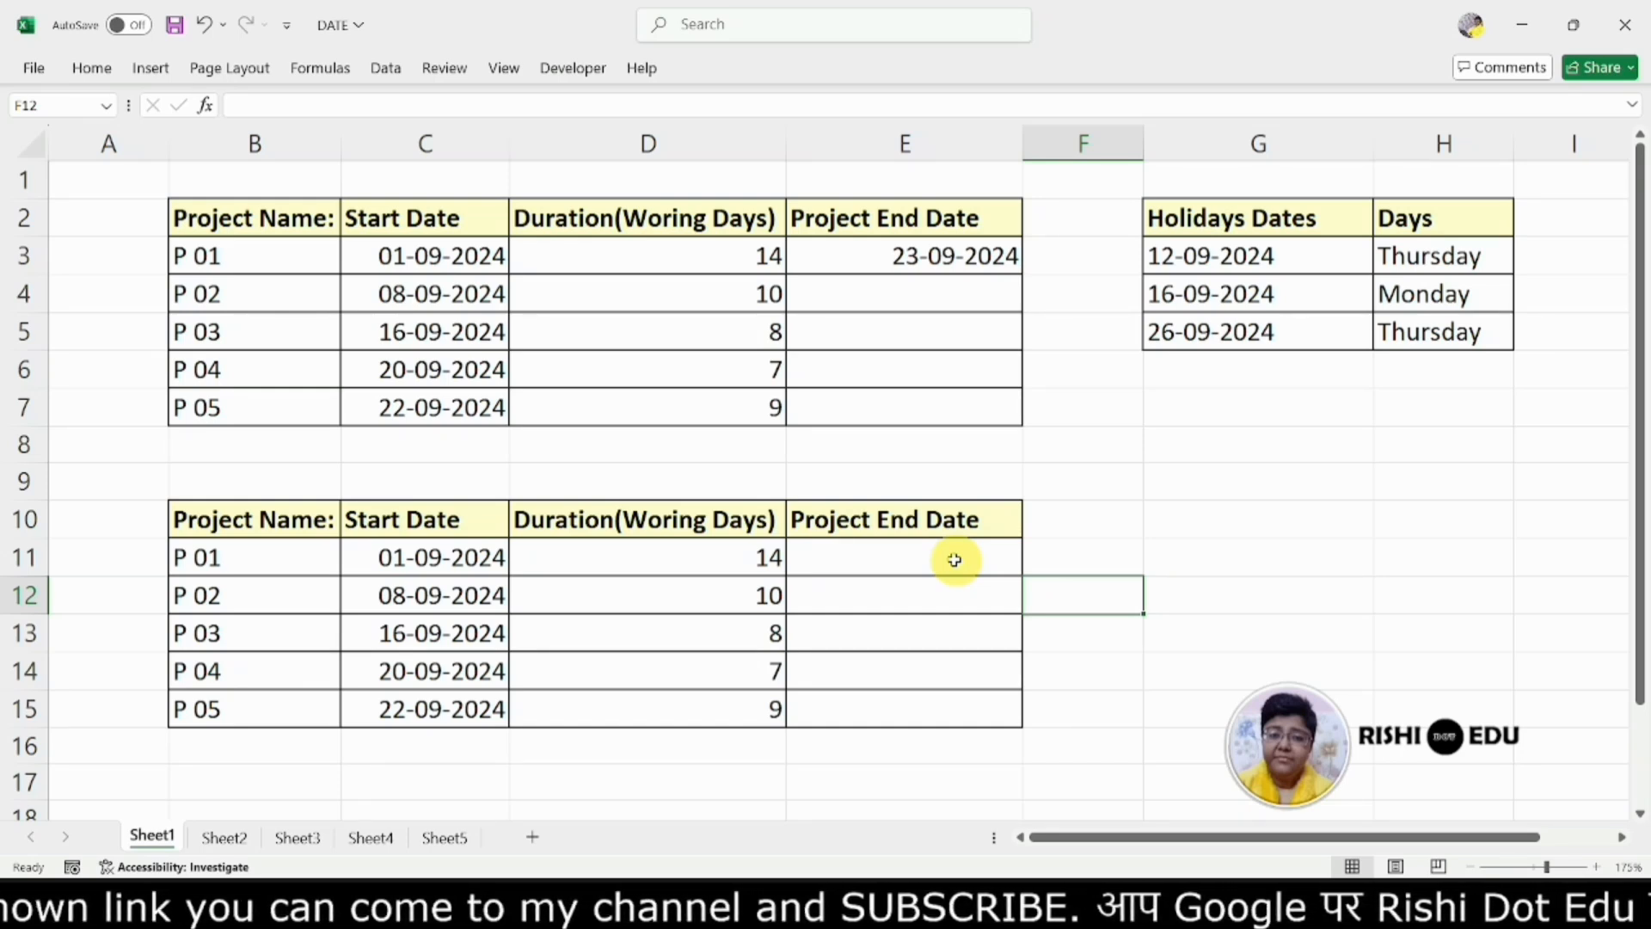
# - Start a WORKDAY.INTL formula in cell E11, the end date of P 01 in the second table
pyautogui.write('=')
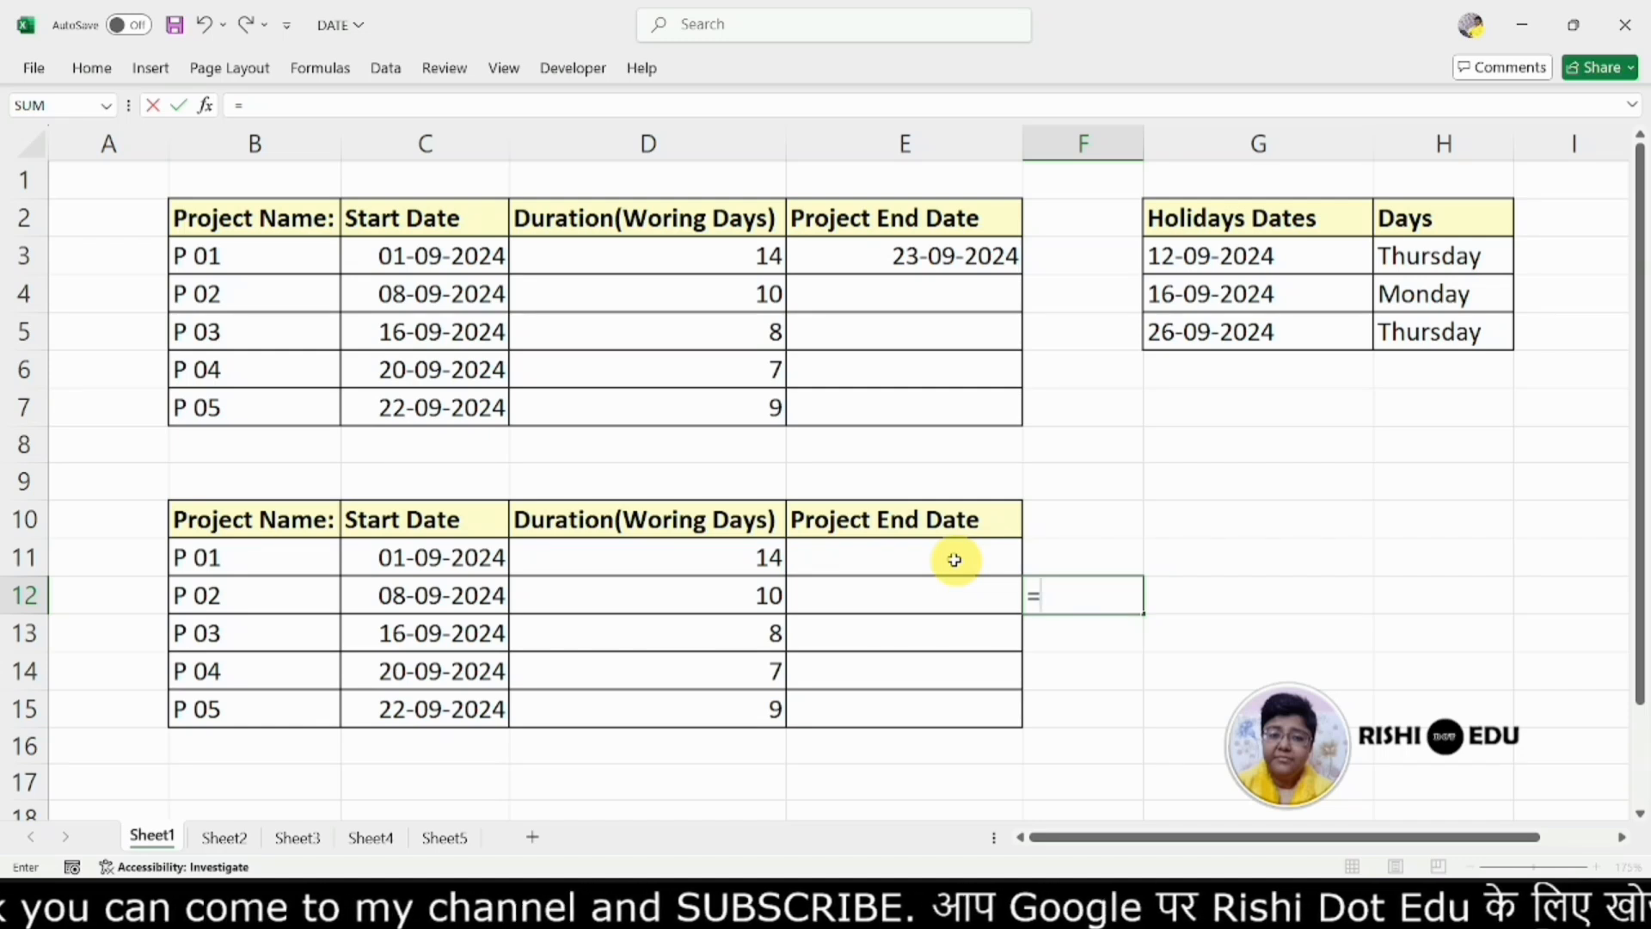
pyautogui.press('Escape')
pyautogui.click(877, 567)
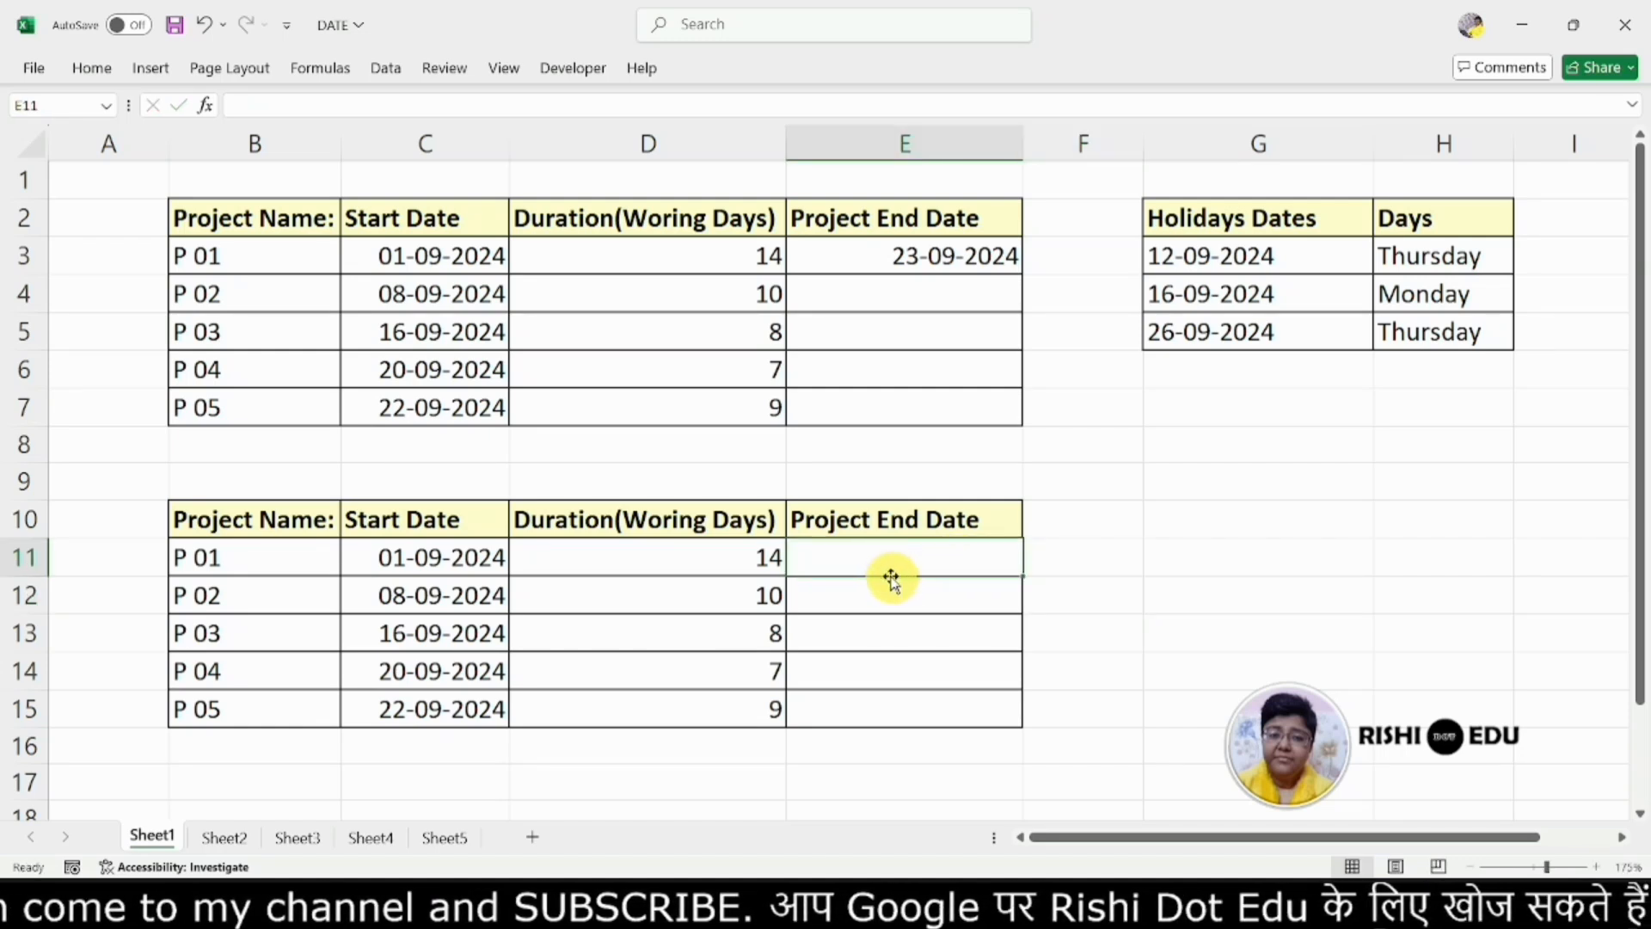
pyautogui.write('=w')
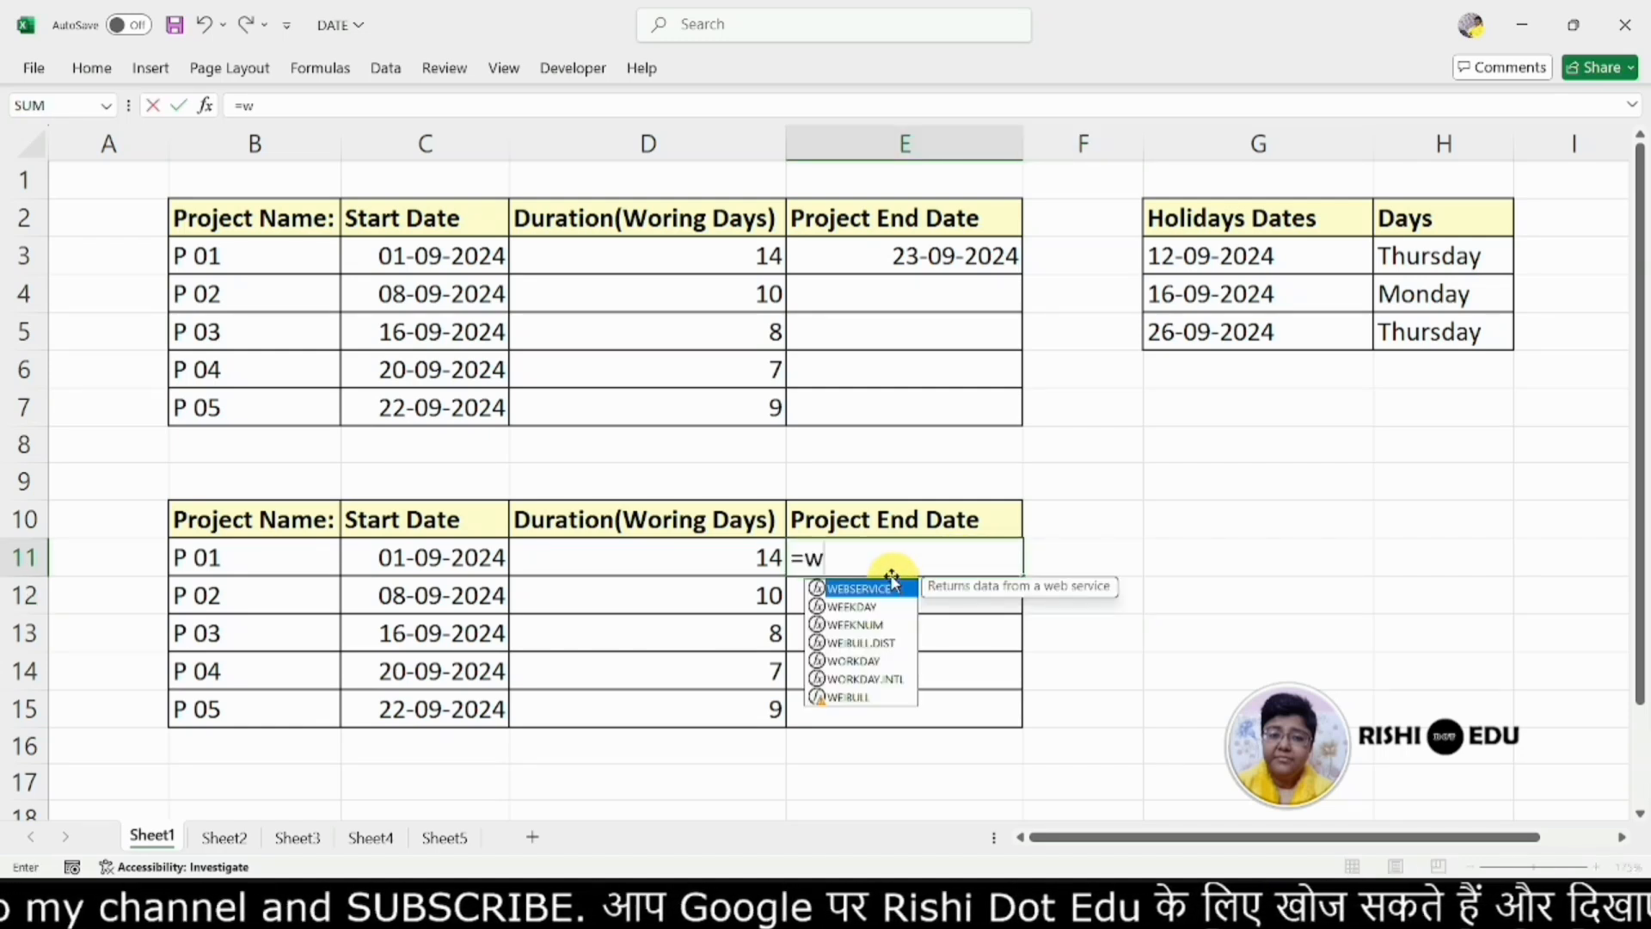
pyautogui.write('ork')
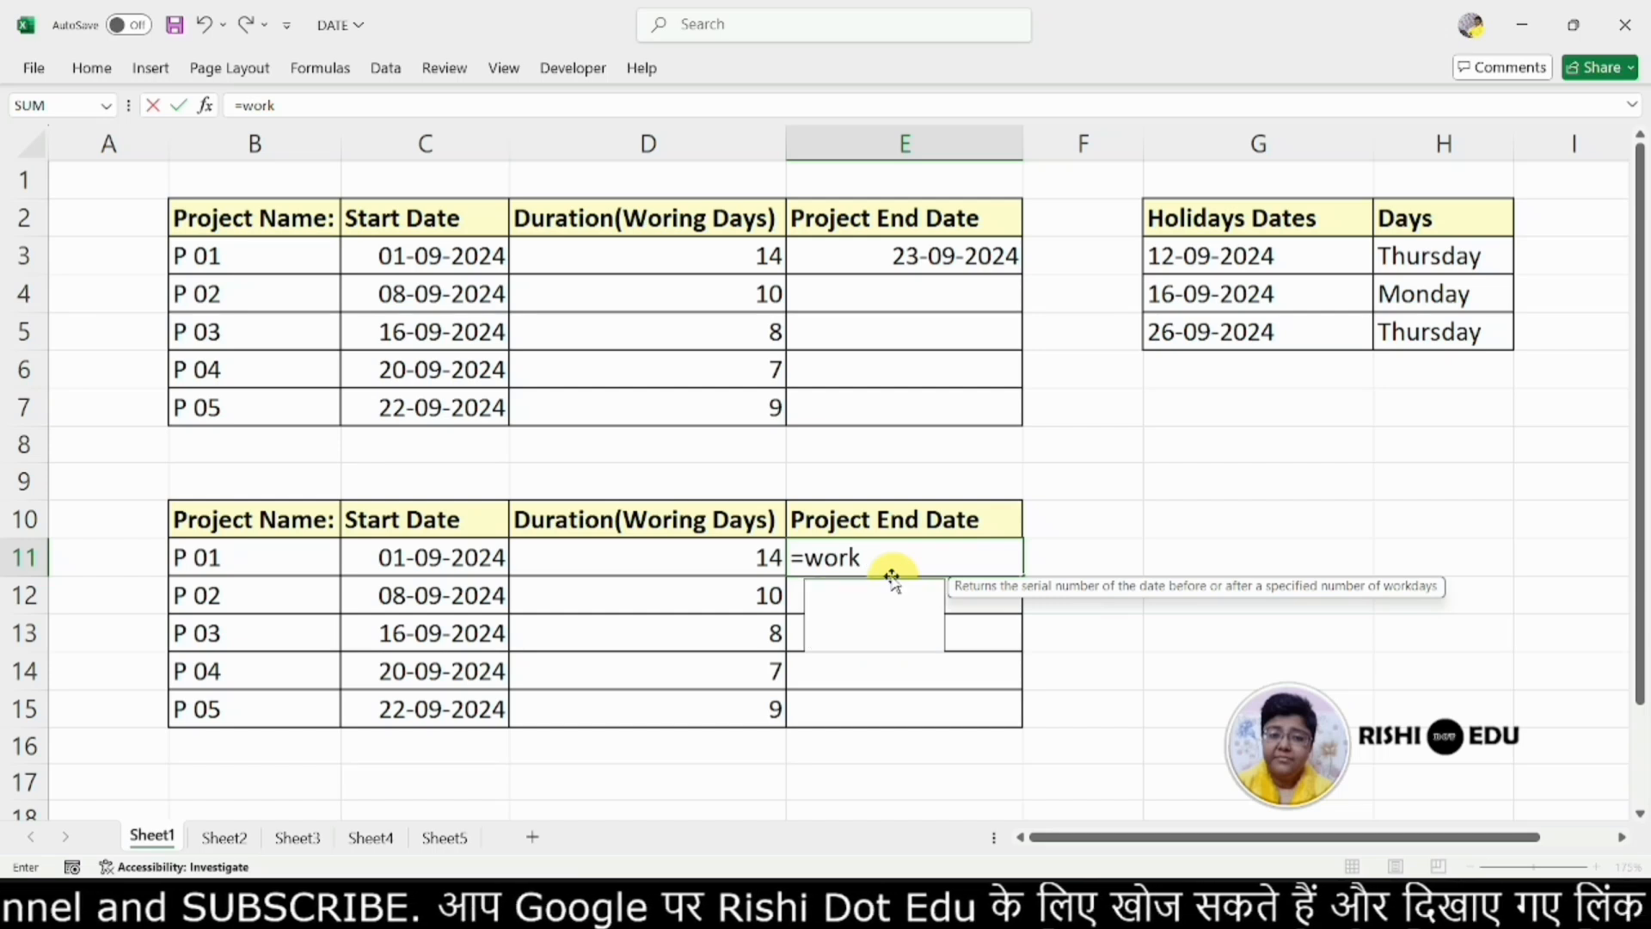
pyautogui.write('day')
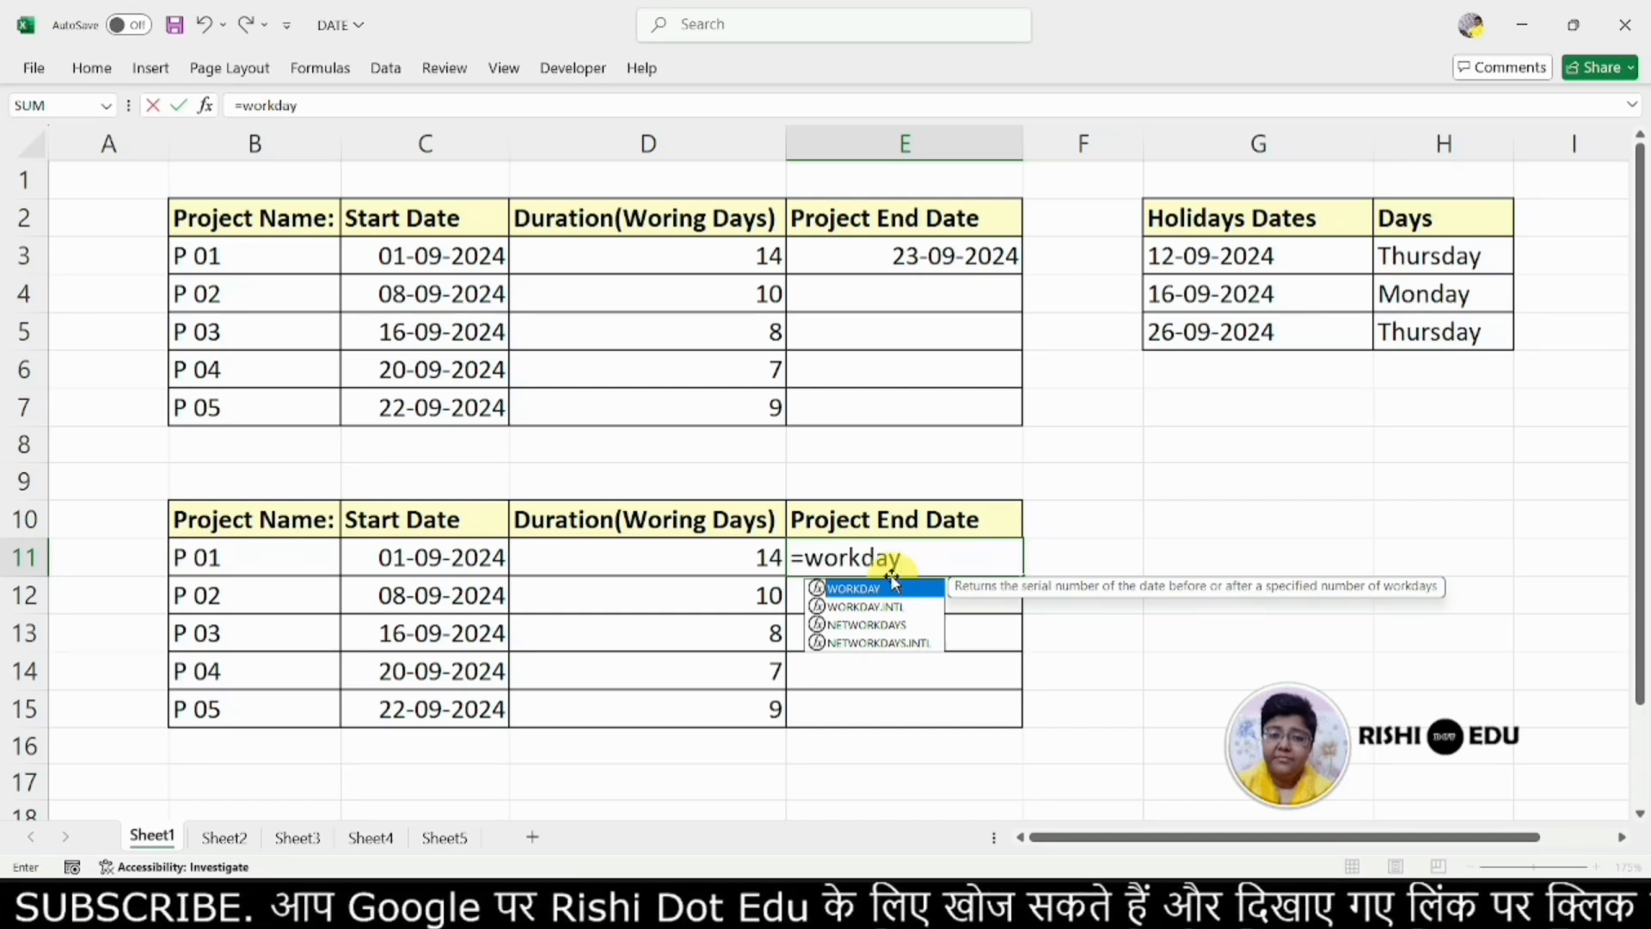
pyautogui.write('.in')
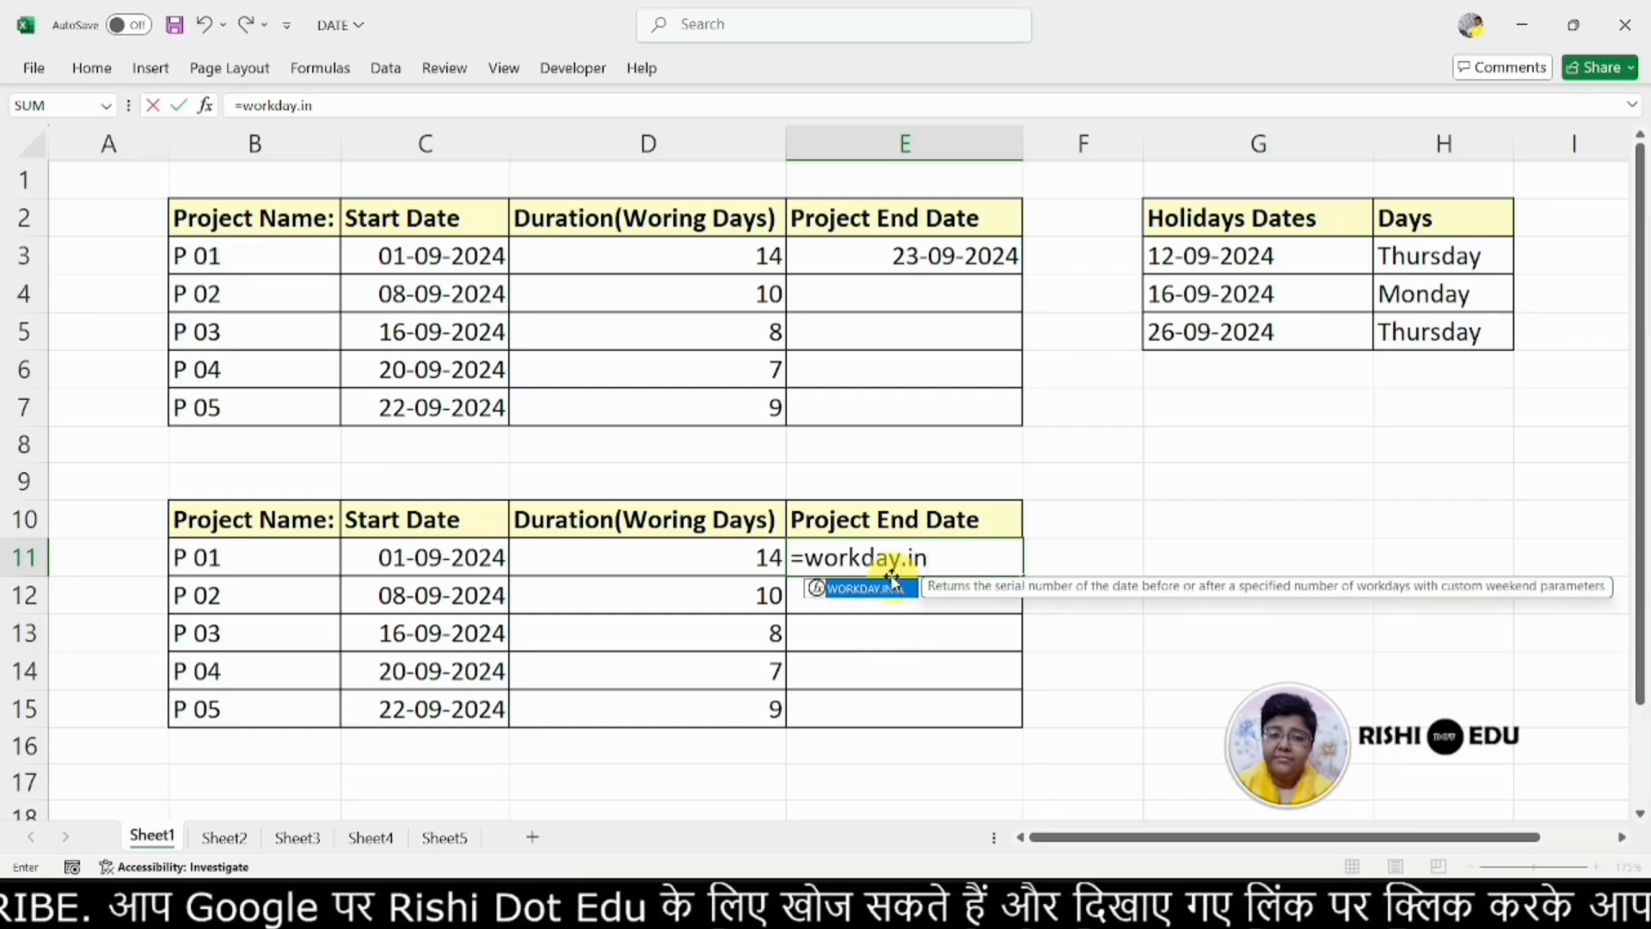
pyautogui.write('tl')
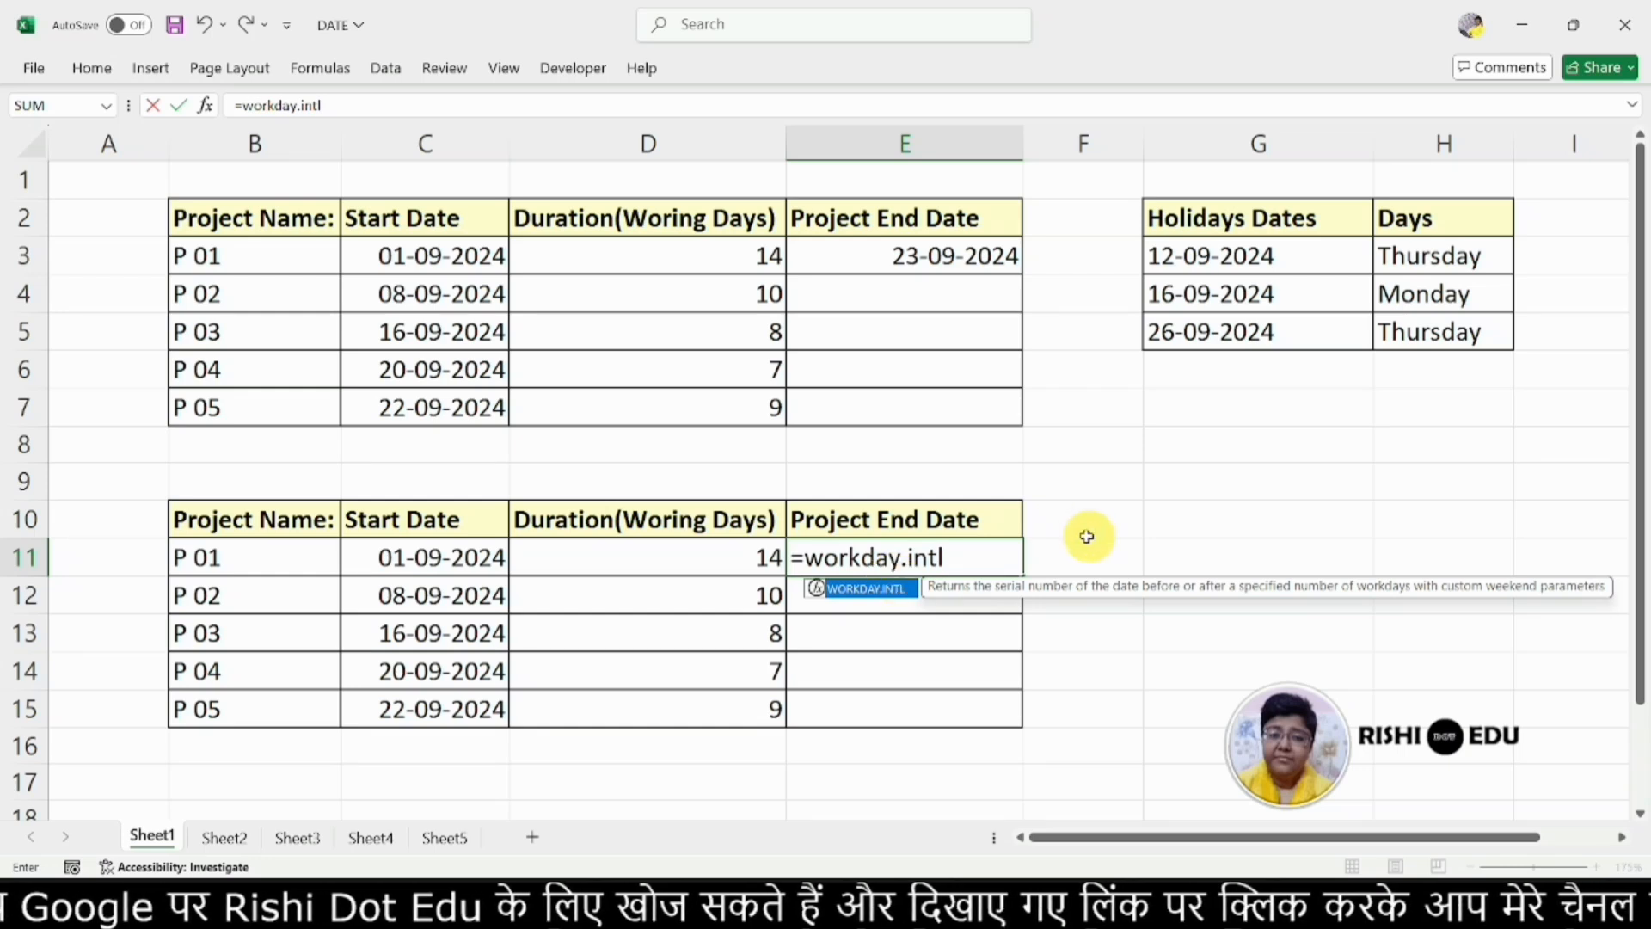
pyautogui.doubleClick(888, 590)
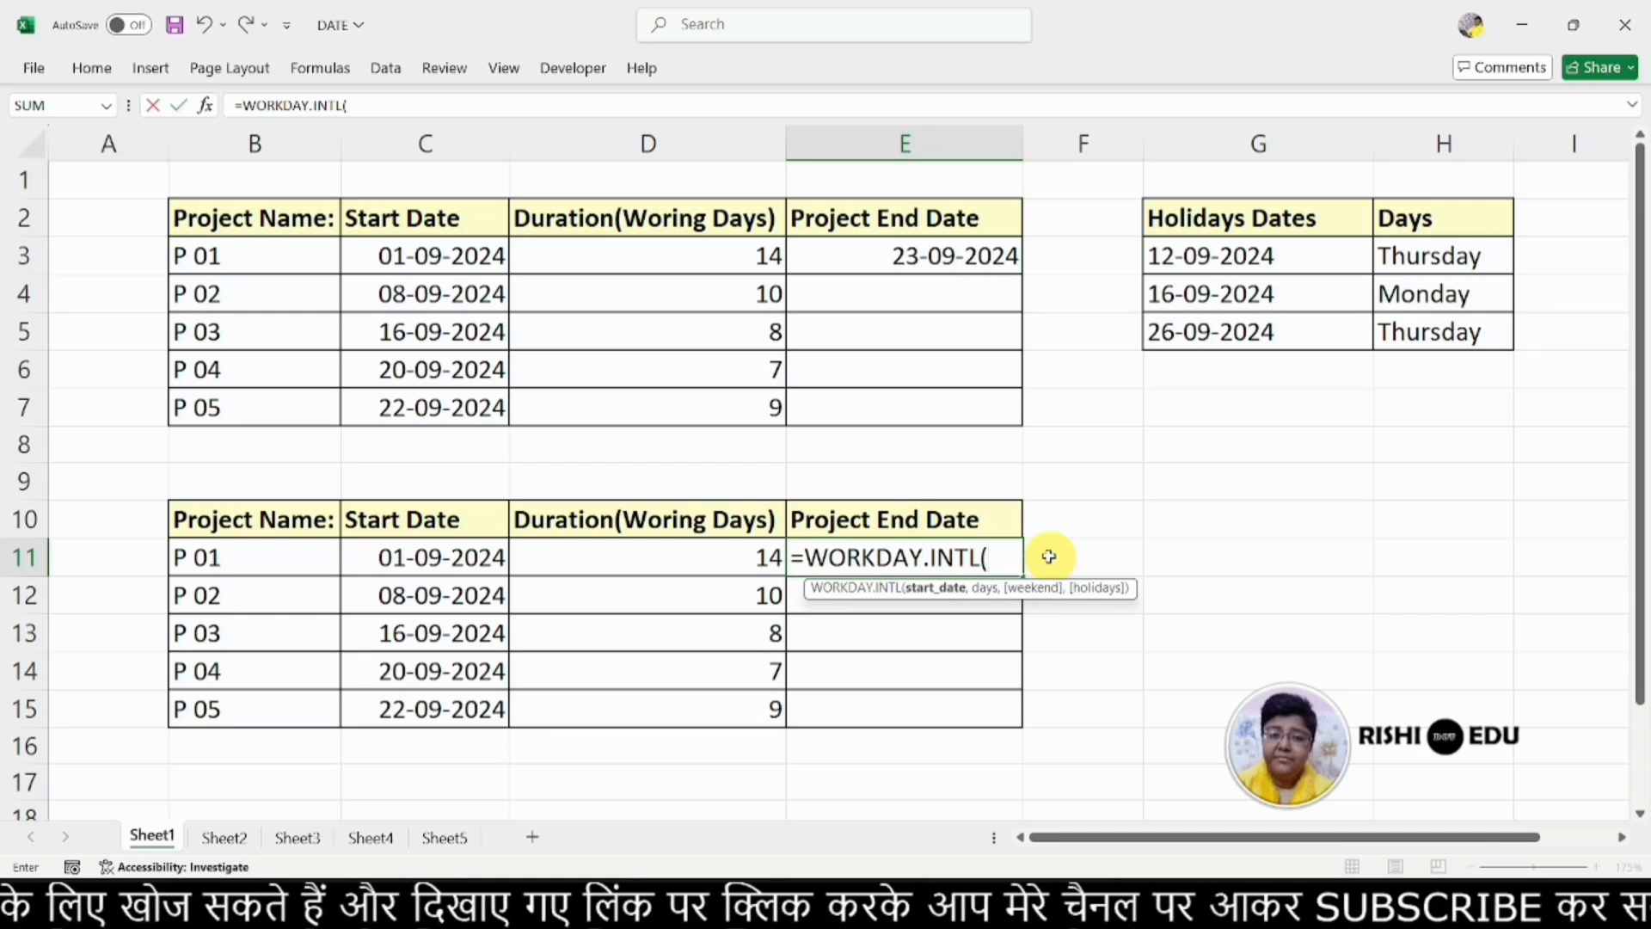
# - Complete the formula as =WORKDAY.INTL(C11,D11,11), using the start date, the duration and the "Sunday only" weekend option
pyautogui.click(437, 561)
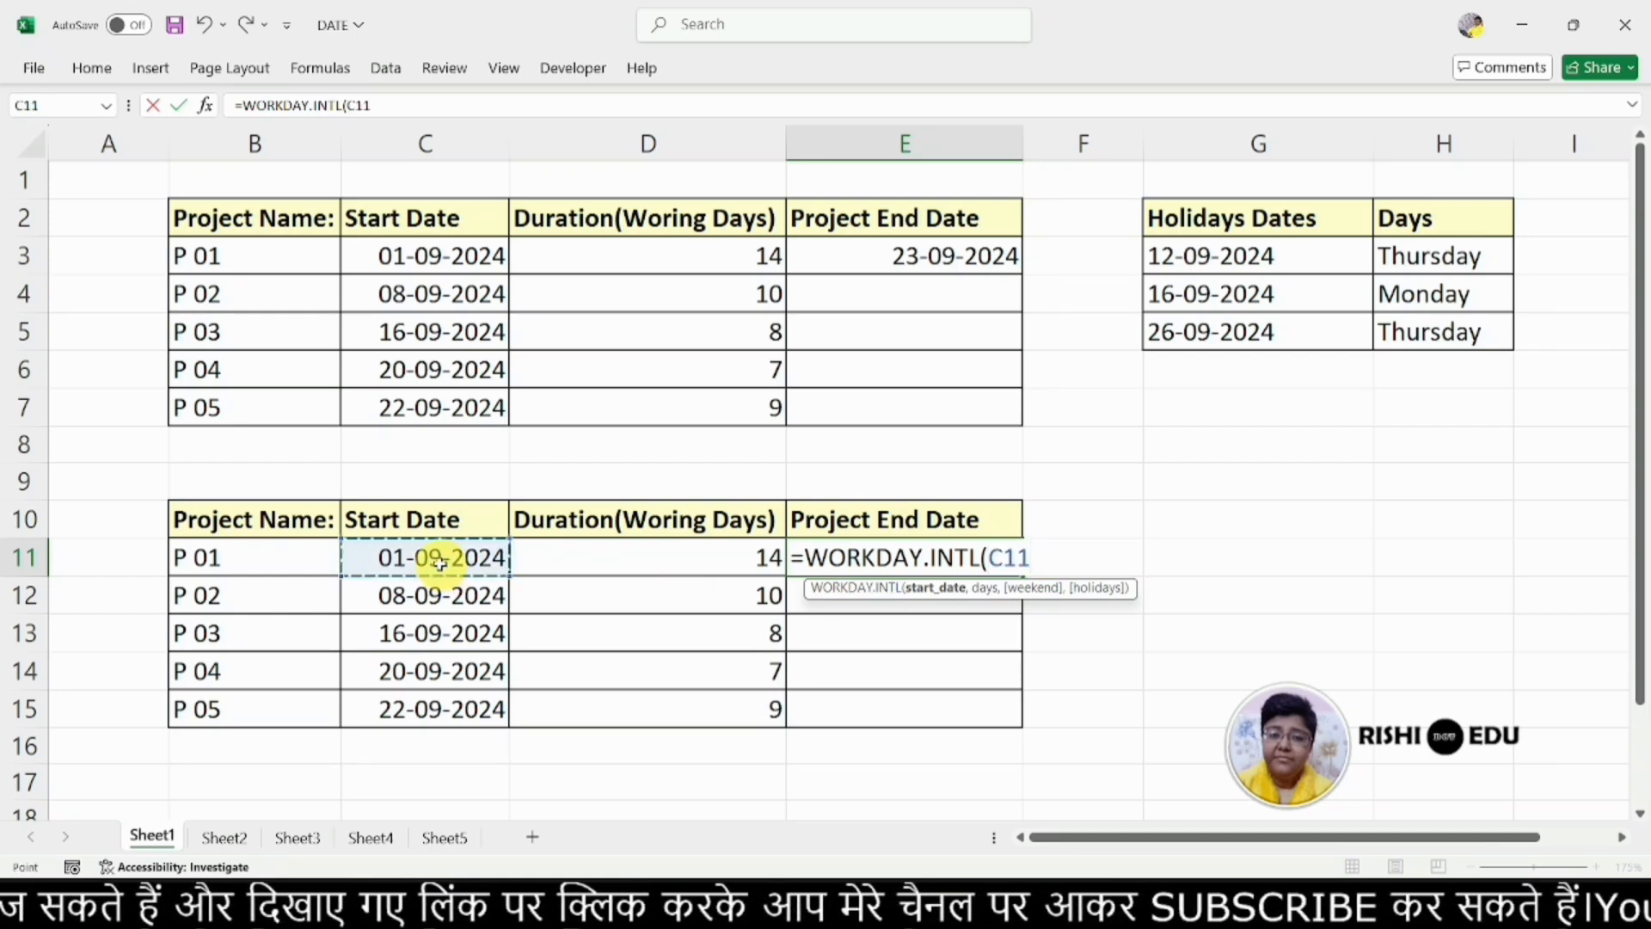
pyautogui.write(',')
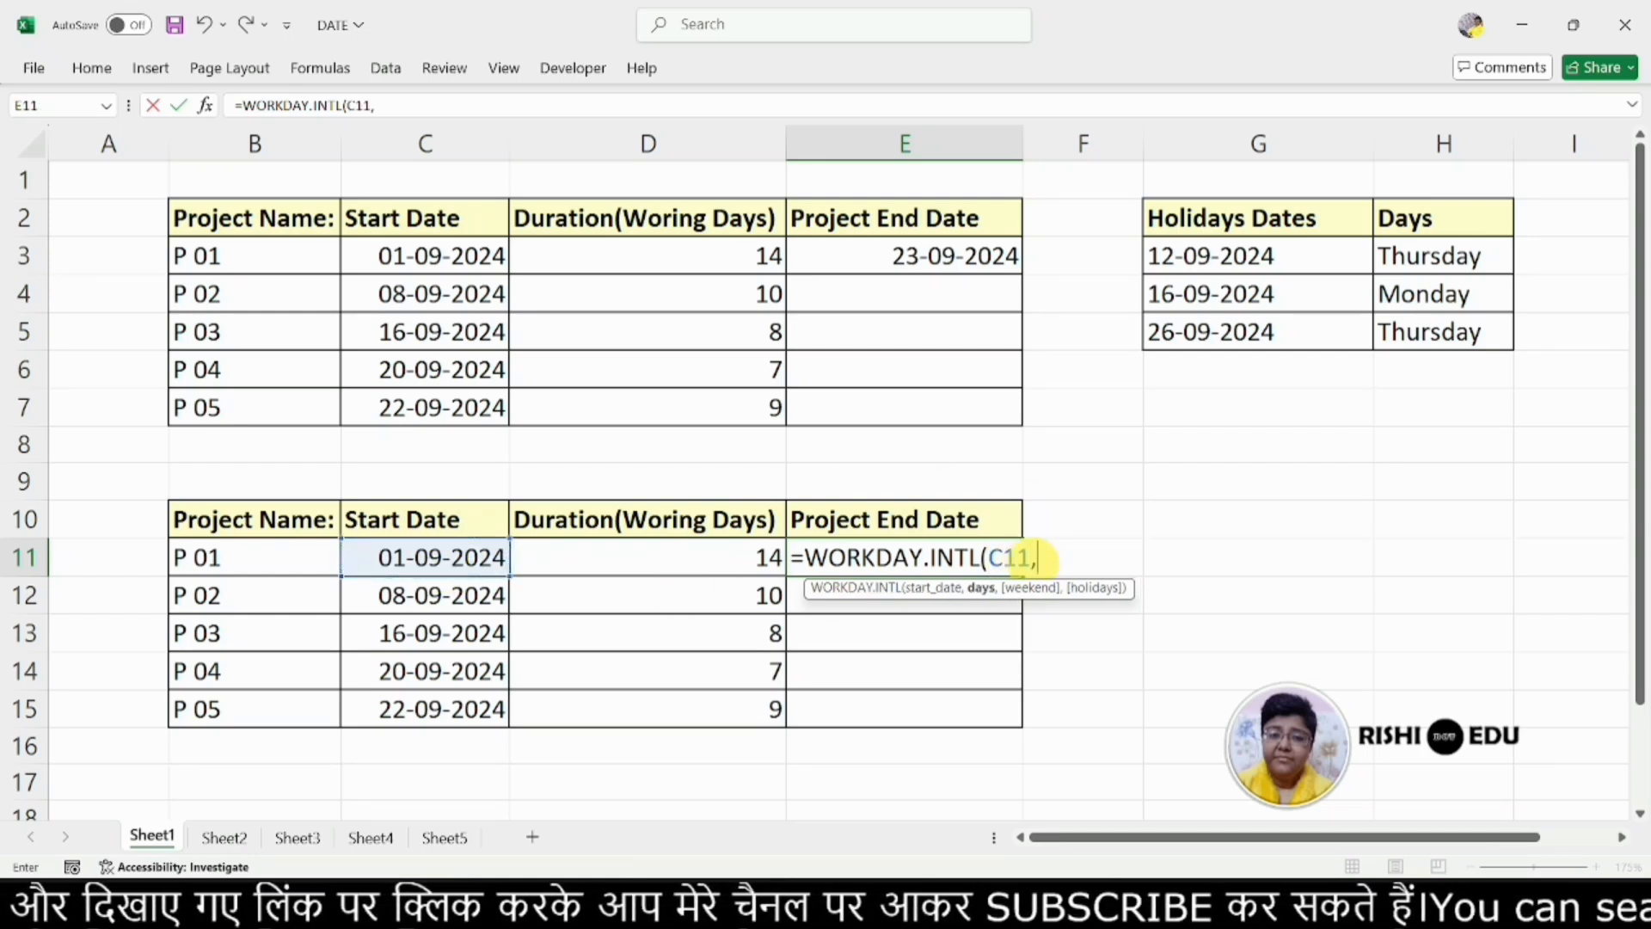
pyautogui.click(597, 555)
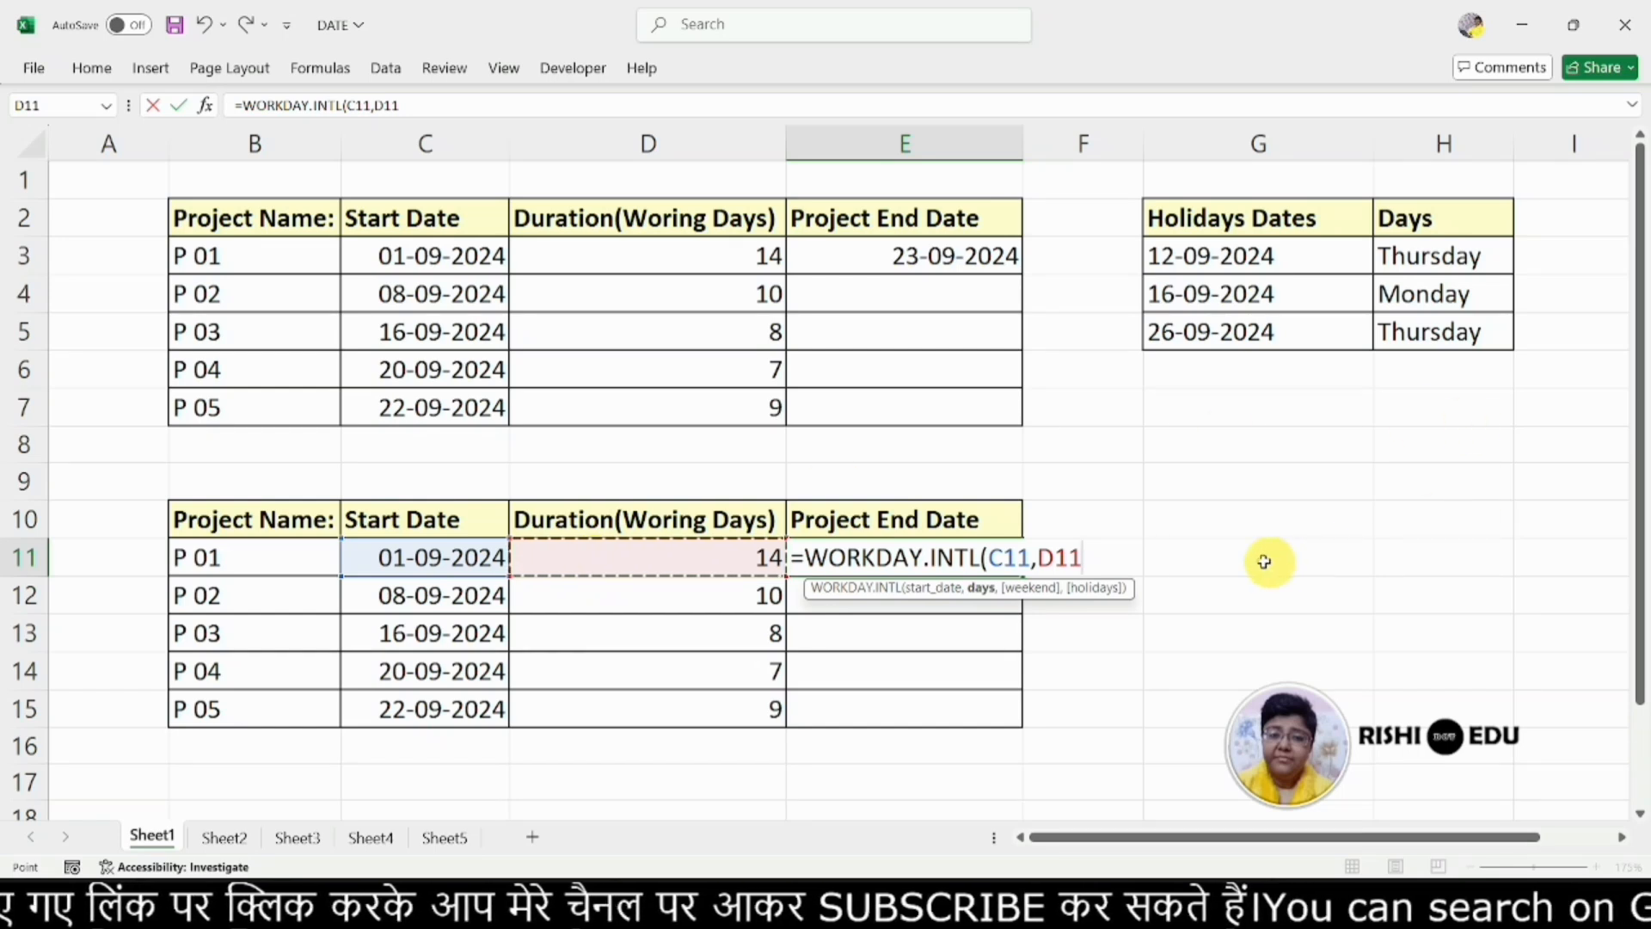
pyautogui.write(',')
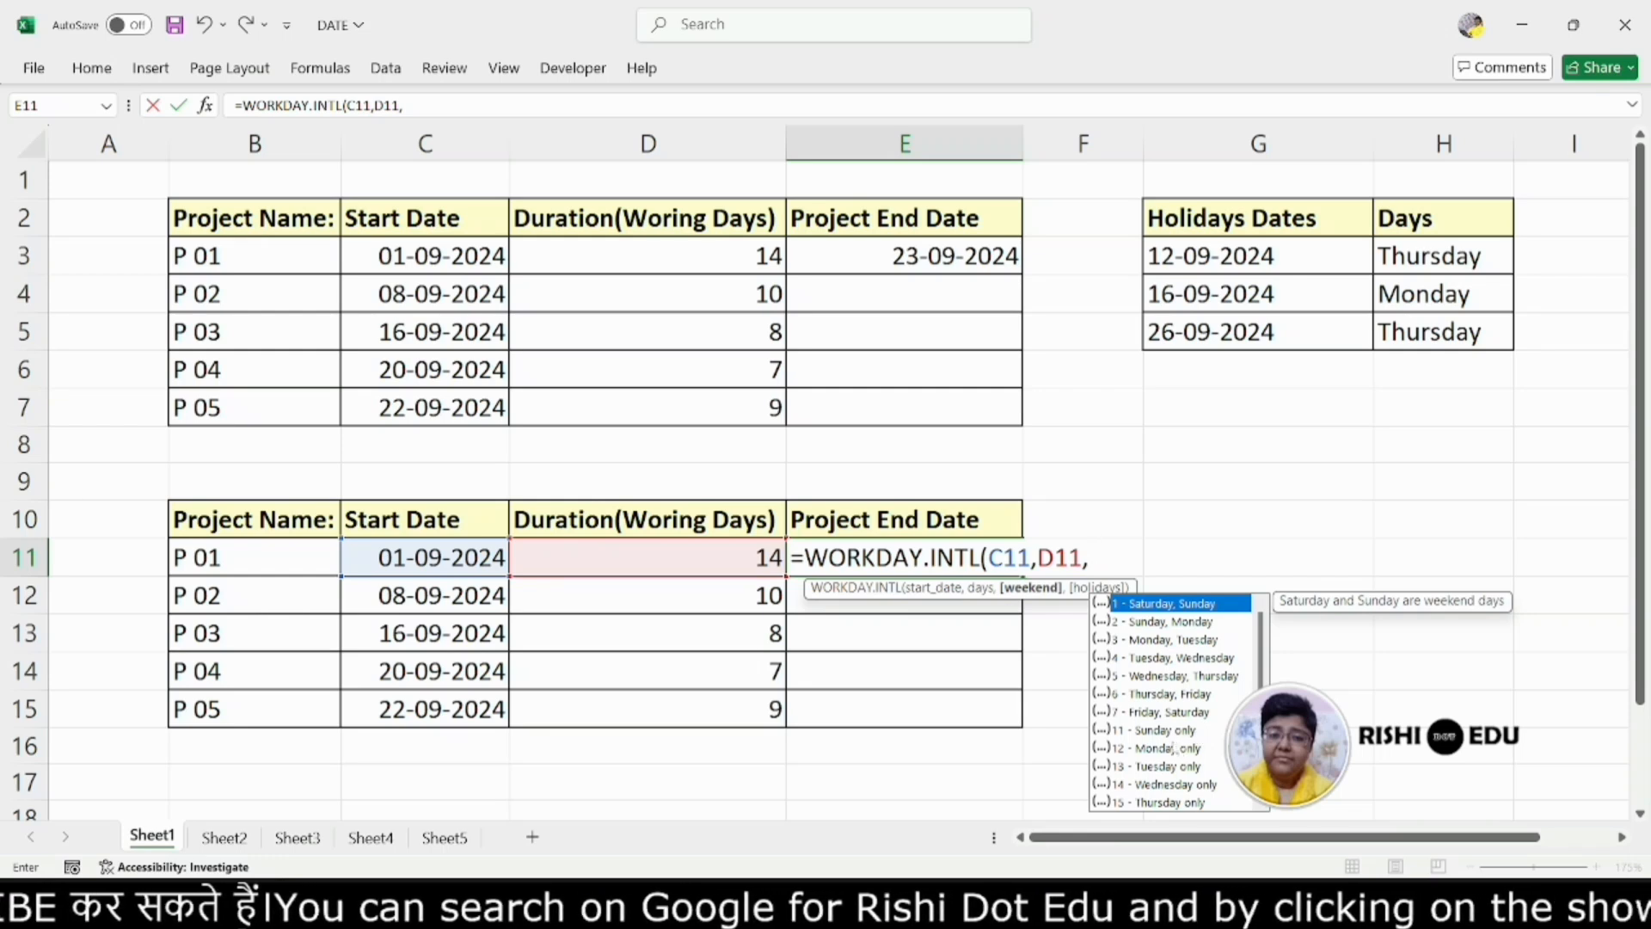
pyautogui.click(1170, 731)
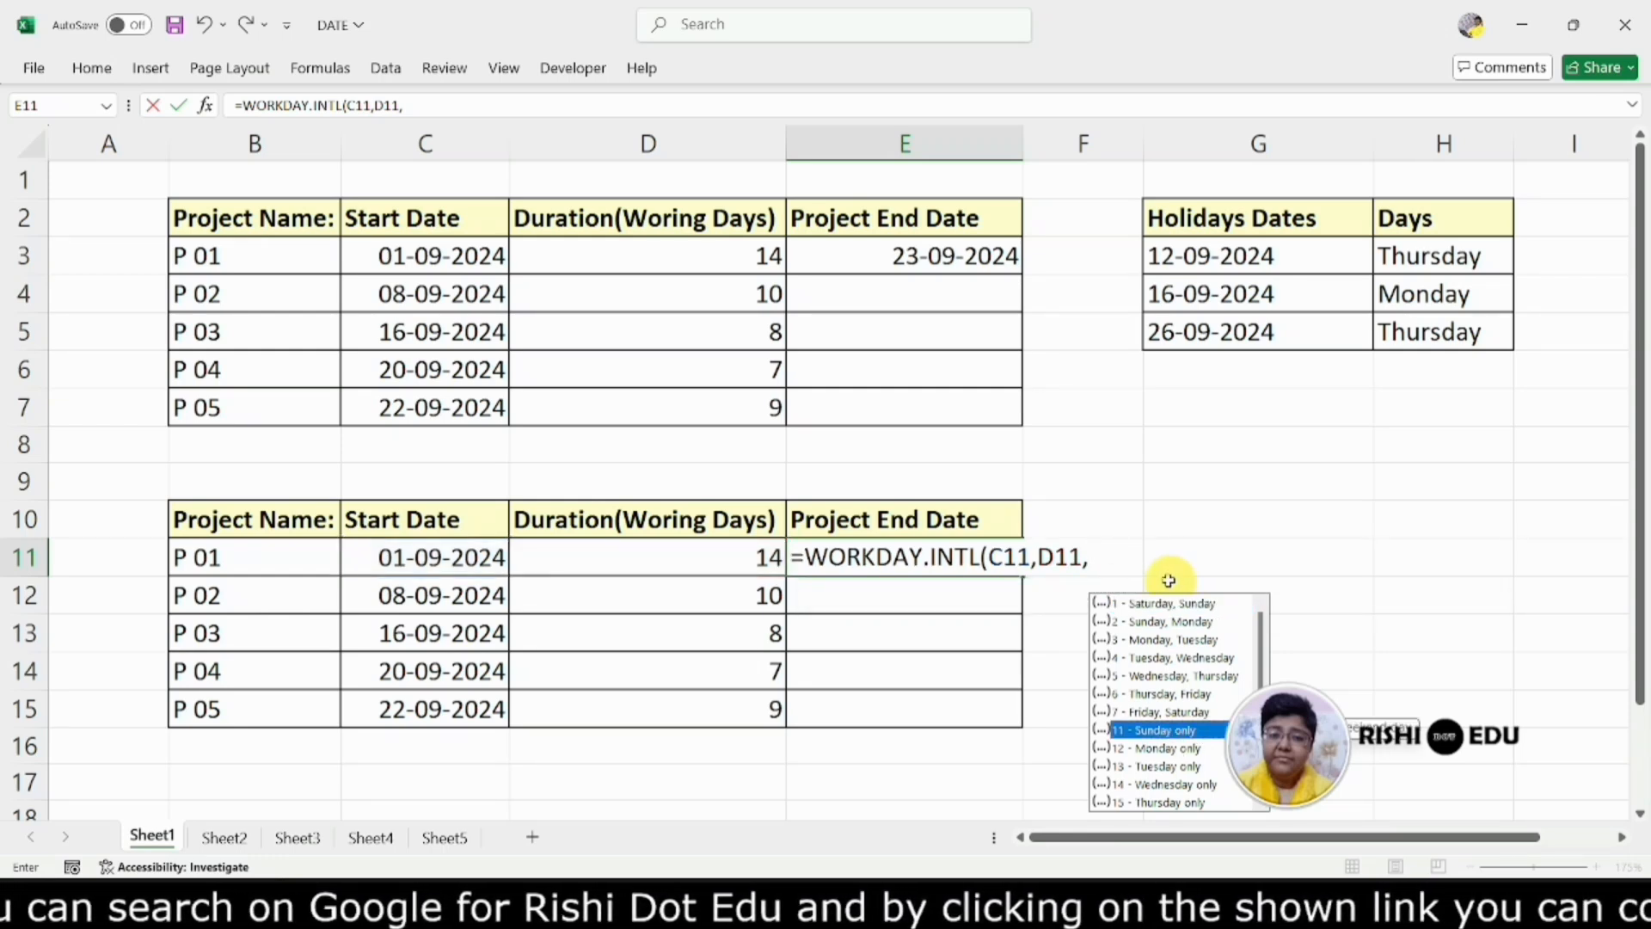
pyautogui.doubleClick(1172, 729)
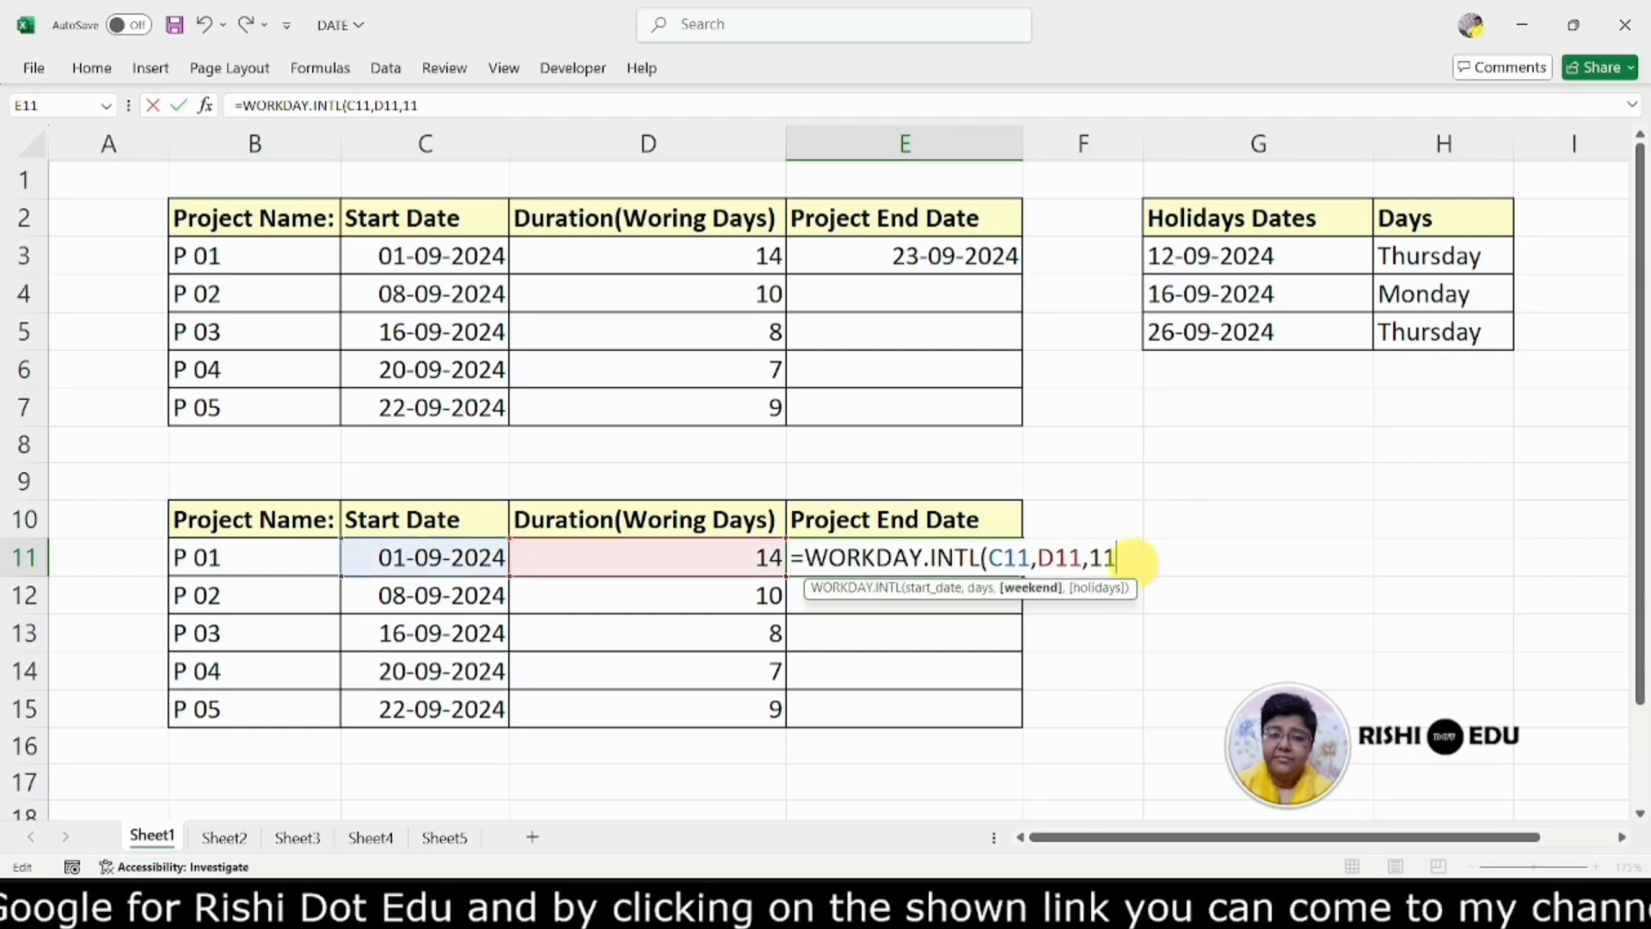
pyautogui.write(')')
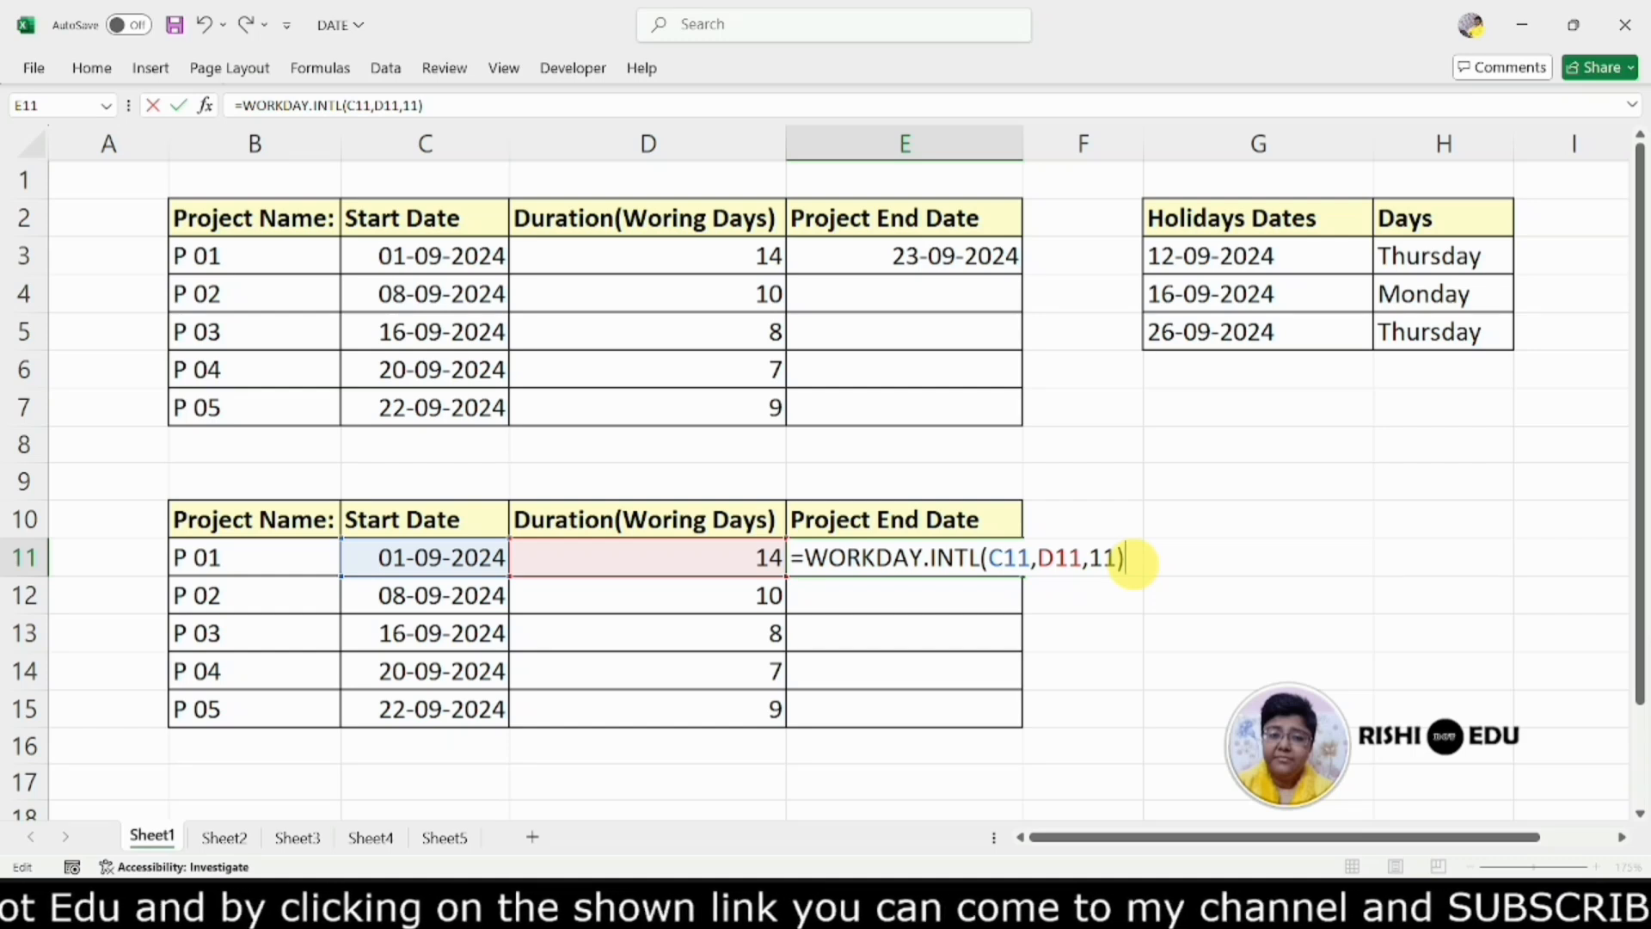
pyautogui.press('Return')
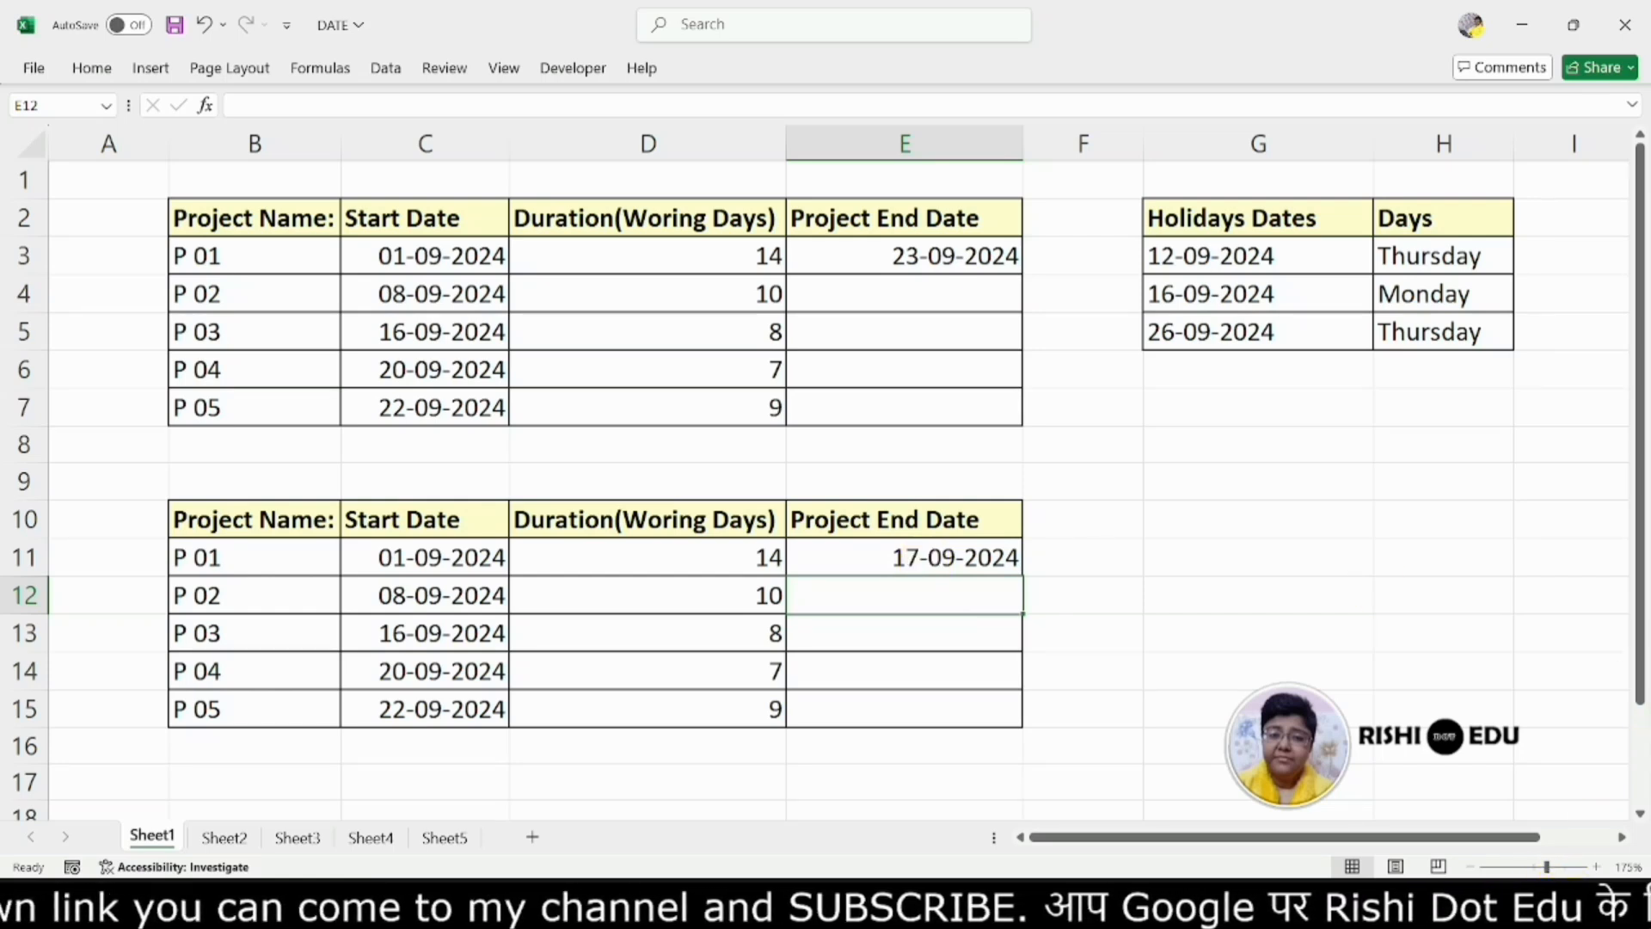
# - Check P 01's end date in cell E11 against the September 2024 system calendar
pyautogui.click(1586, 903)
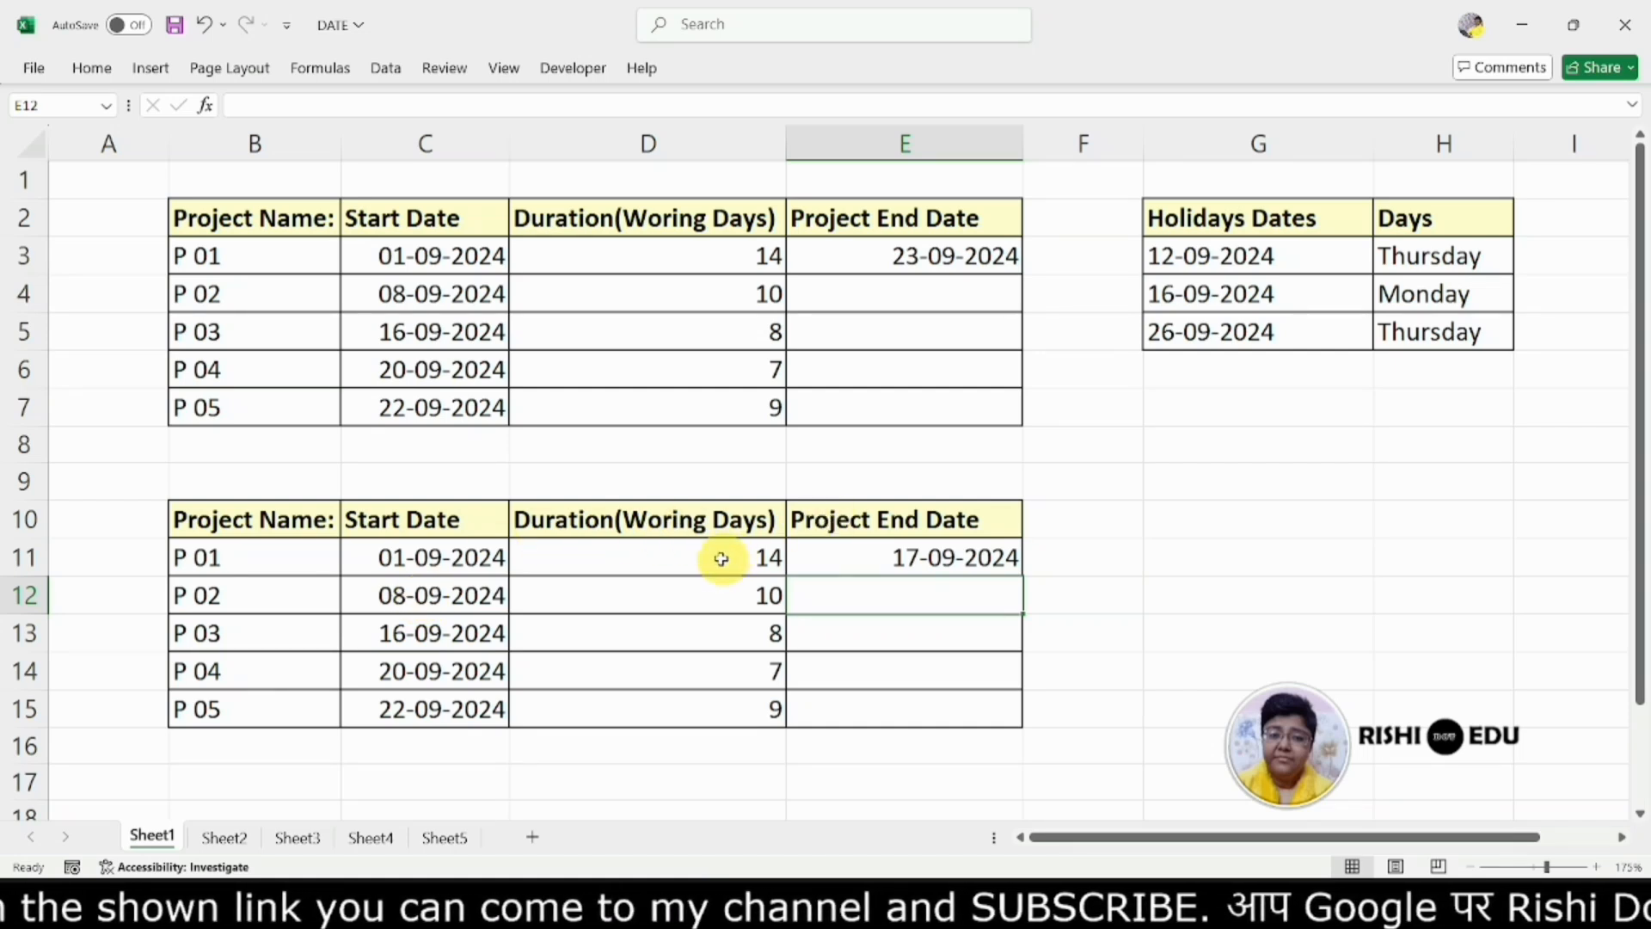
pyautogui.click(901, 561)
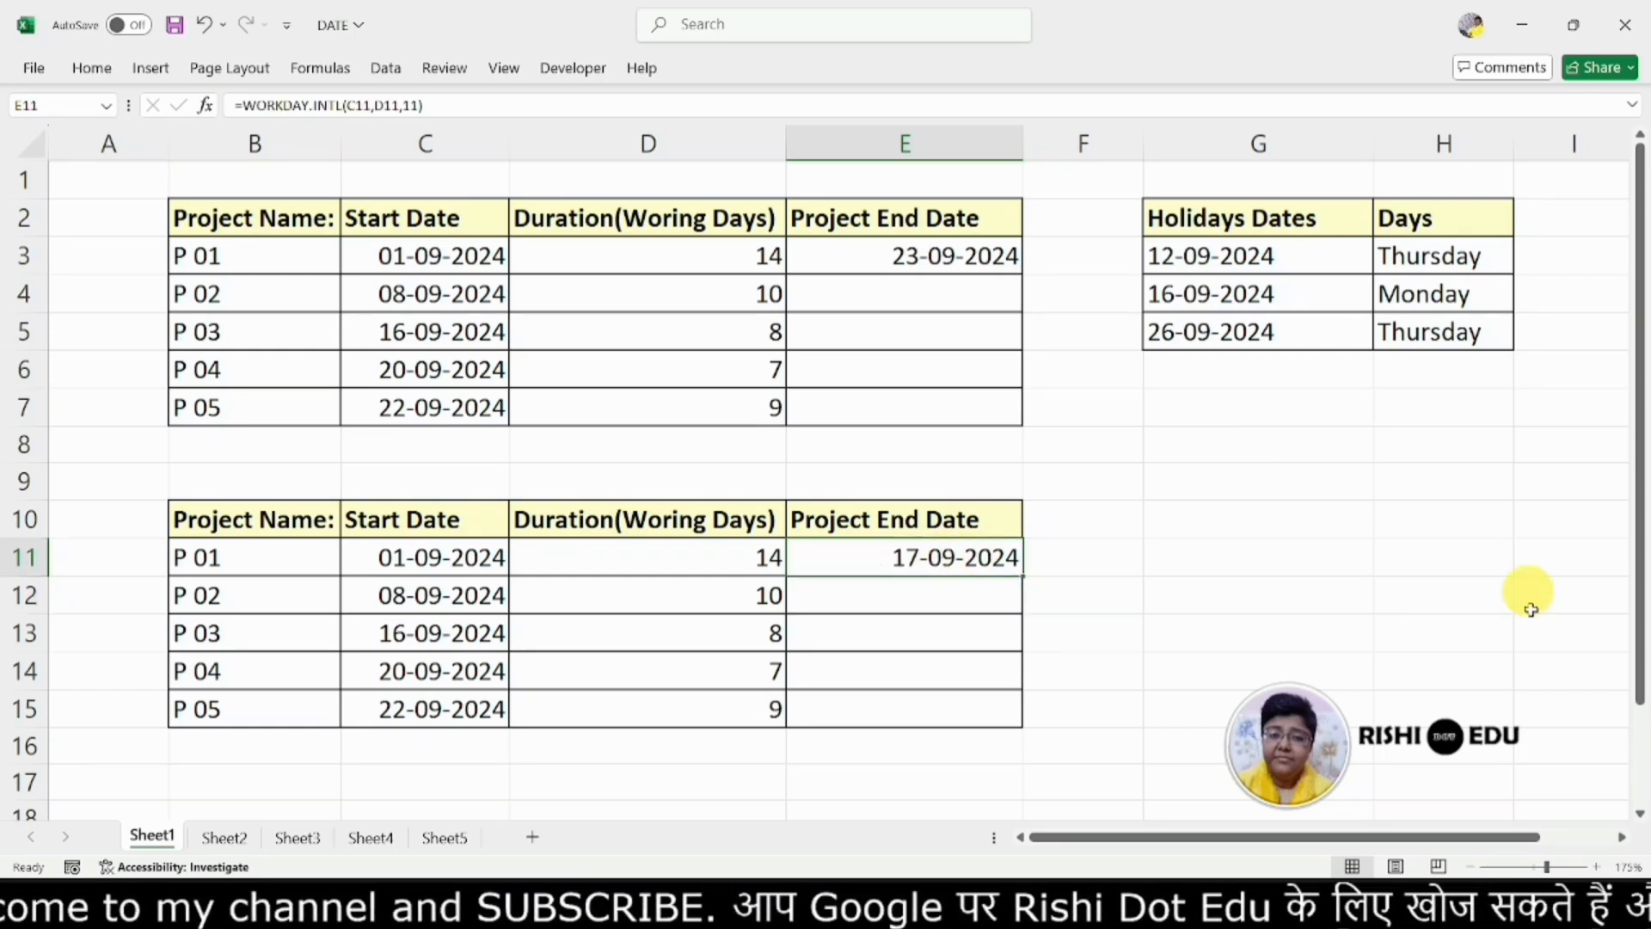
pyautogui.click(1536, 900)
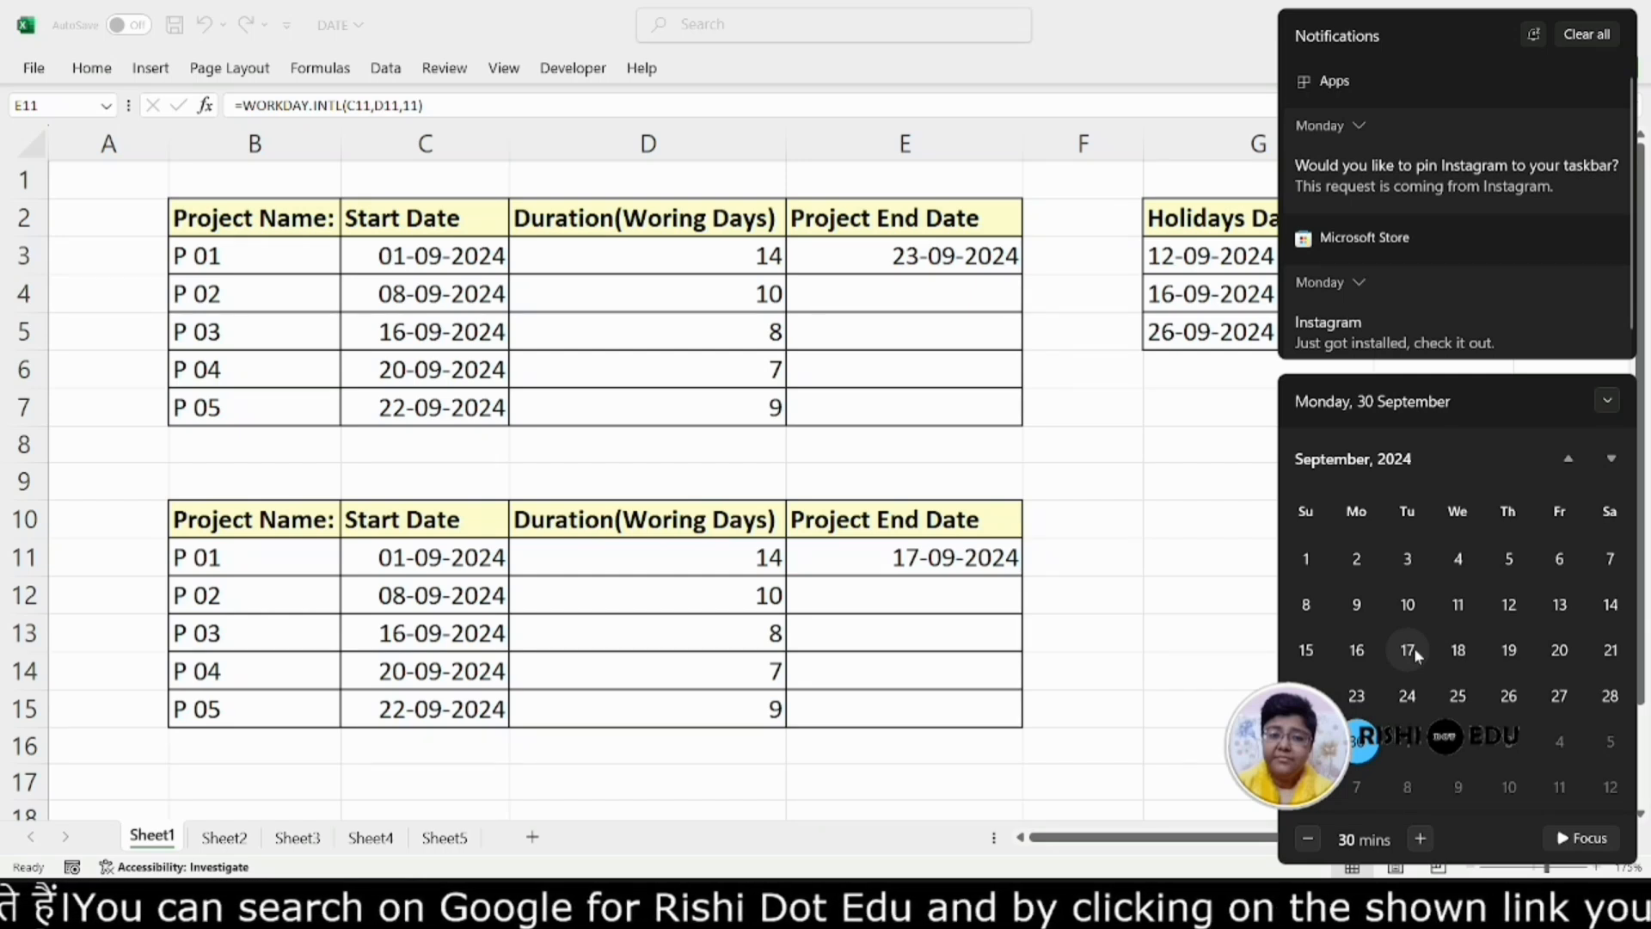
pyautogui.click(1124, 540)
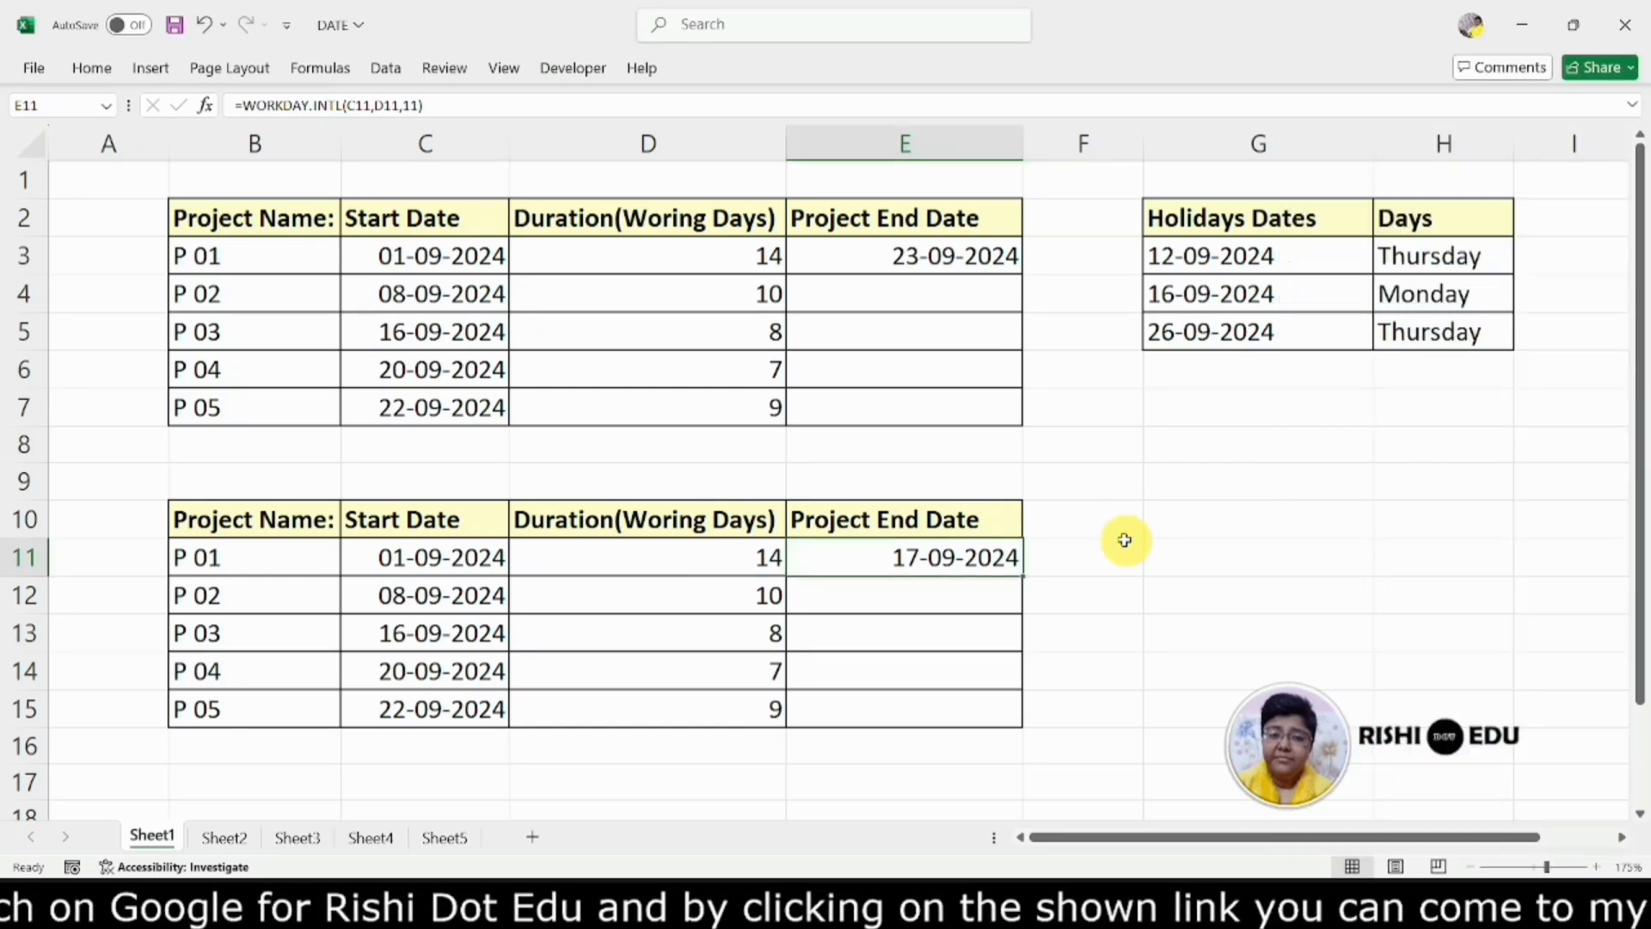
# - Add the holiday dates G3:G5 as the holidays argument, making the formula in E11 =WORKDAY.INTL(C11,D11,11,G3:G5)
pyautogui.doubleClick(980, 557)
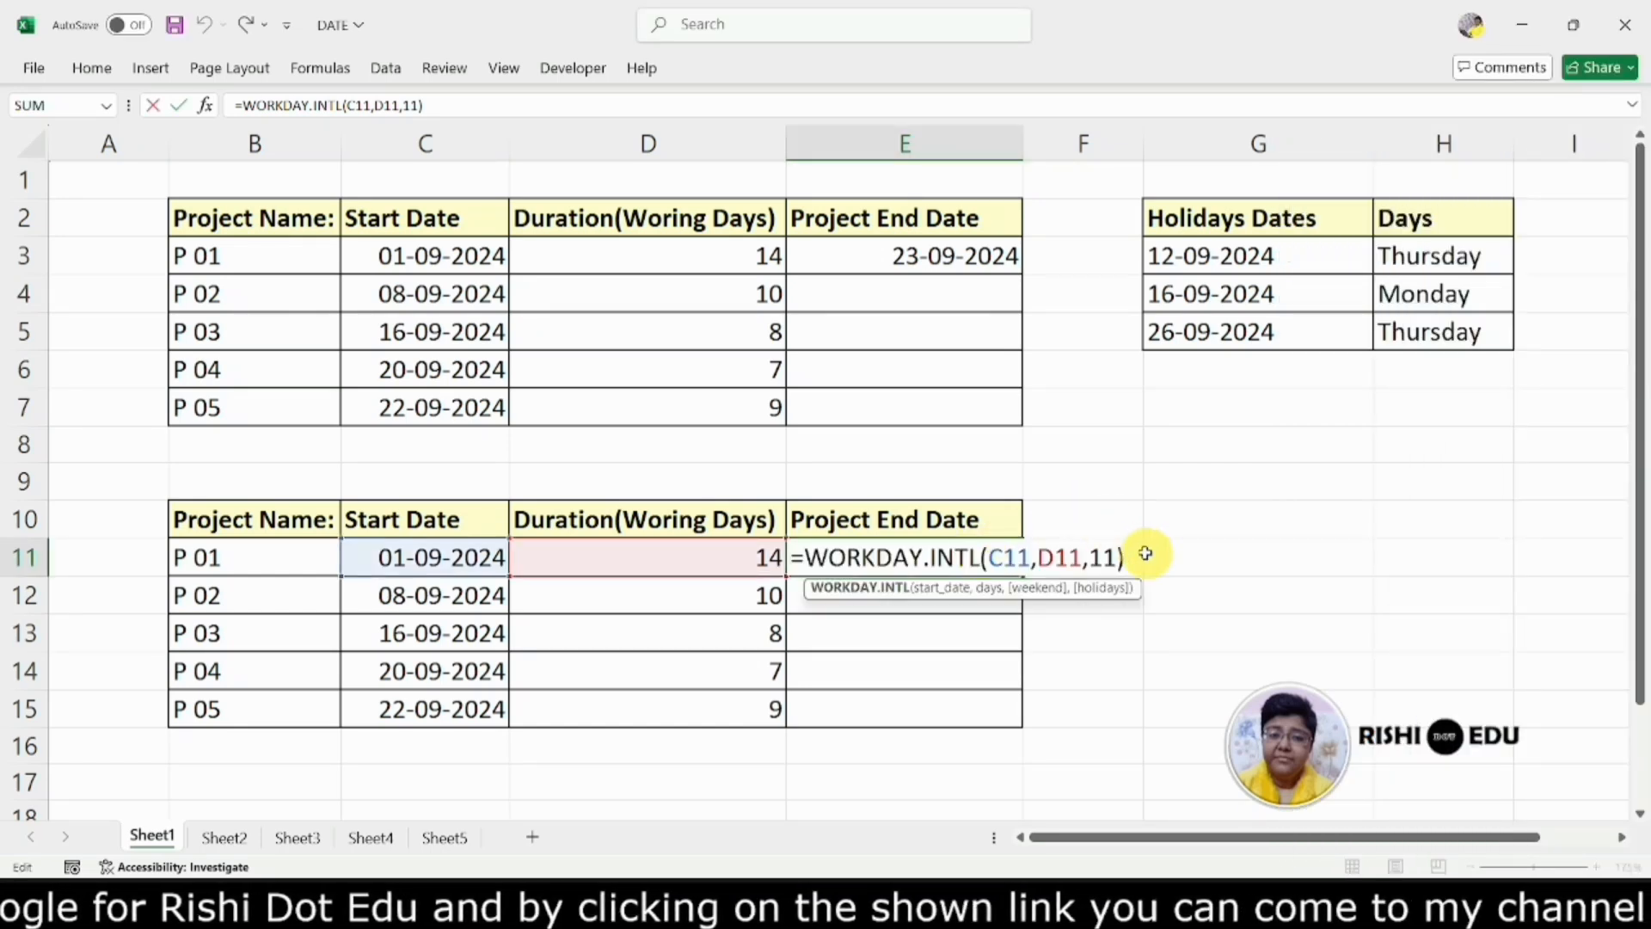
pyautogui.click(1114, 557)
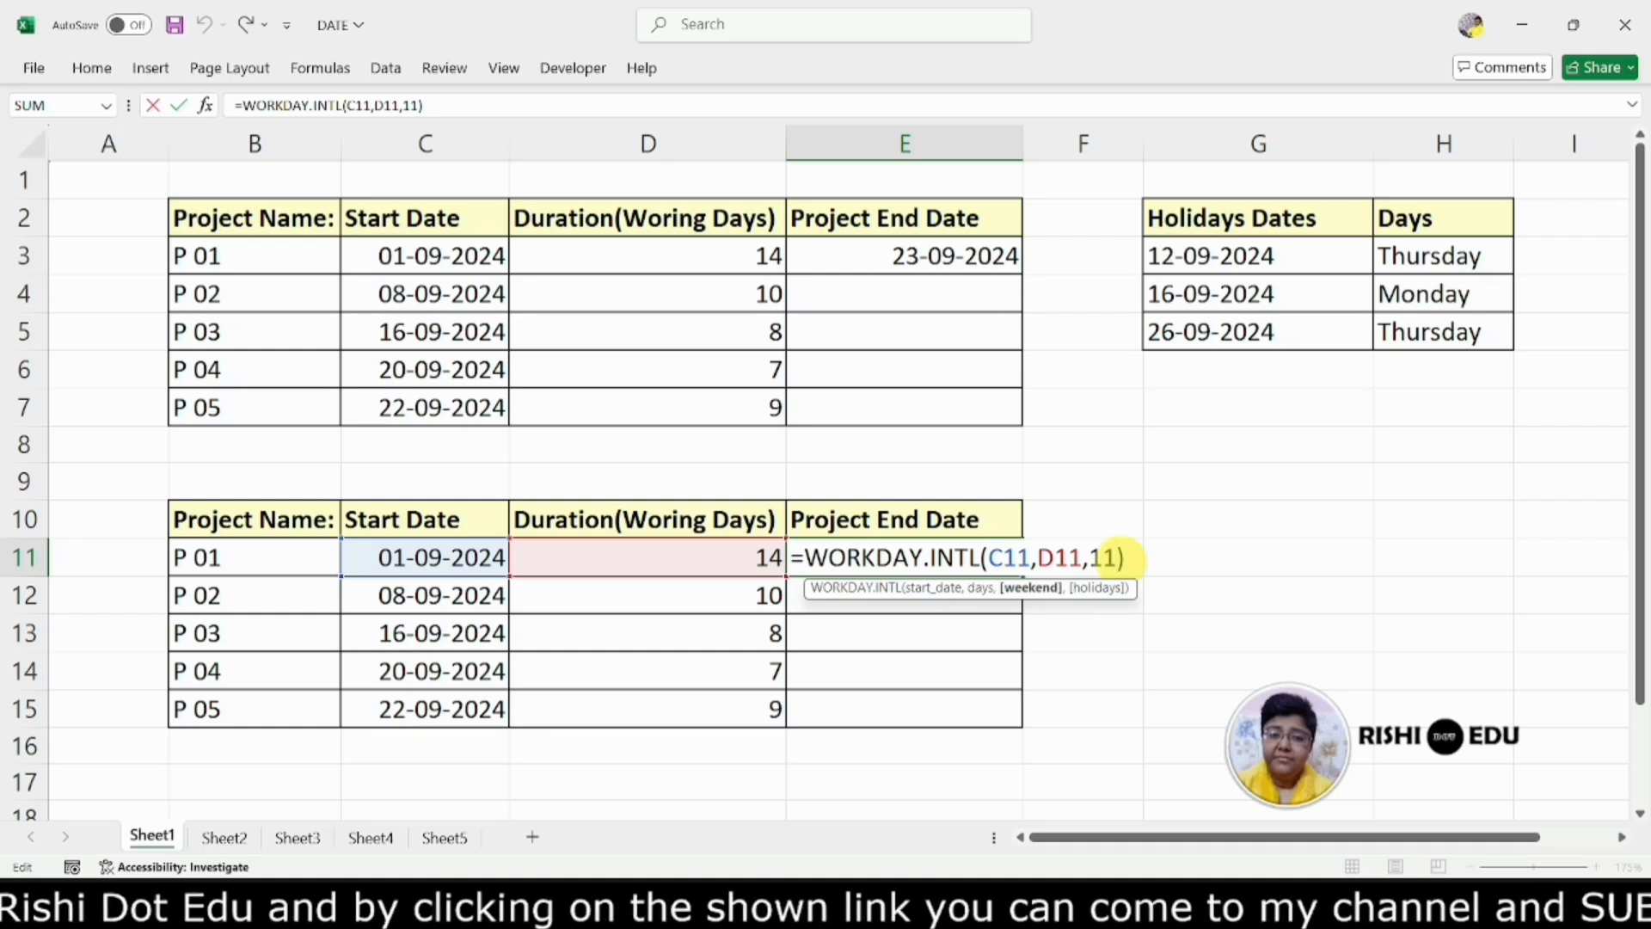
pyautogui.write(',')
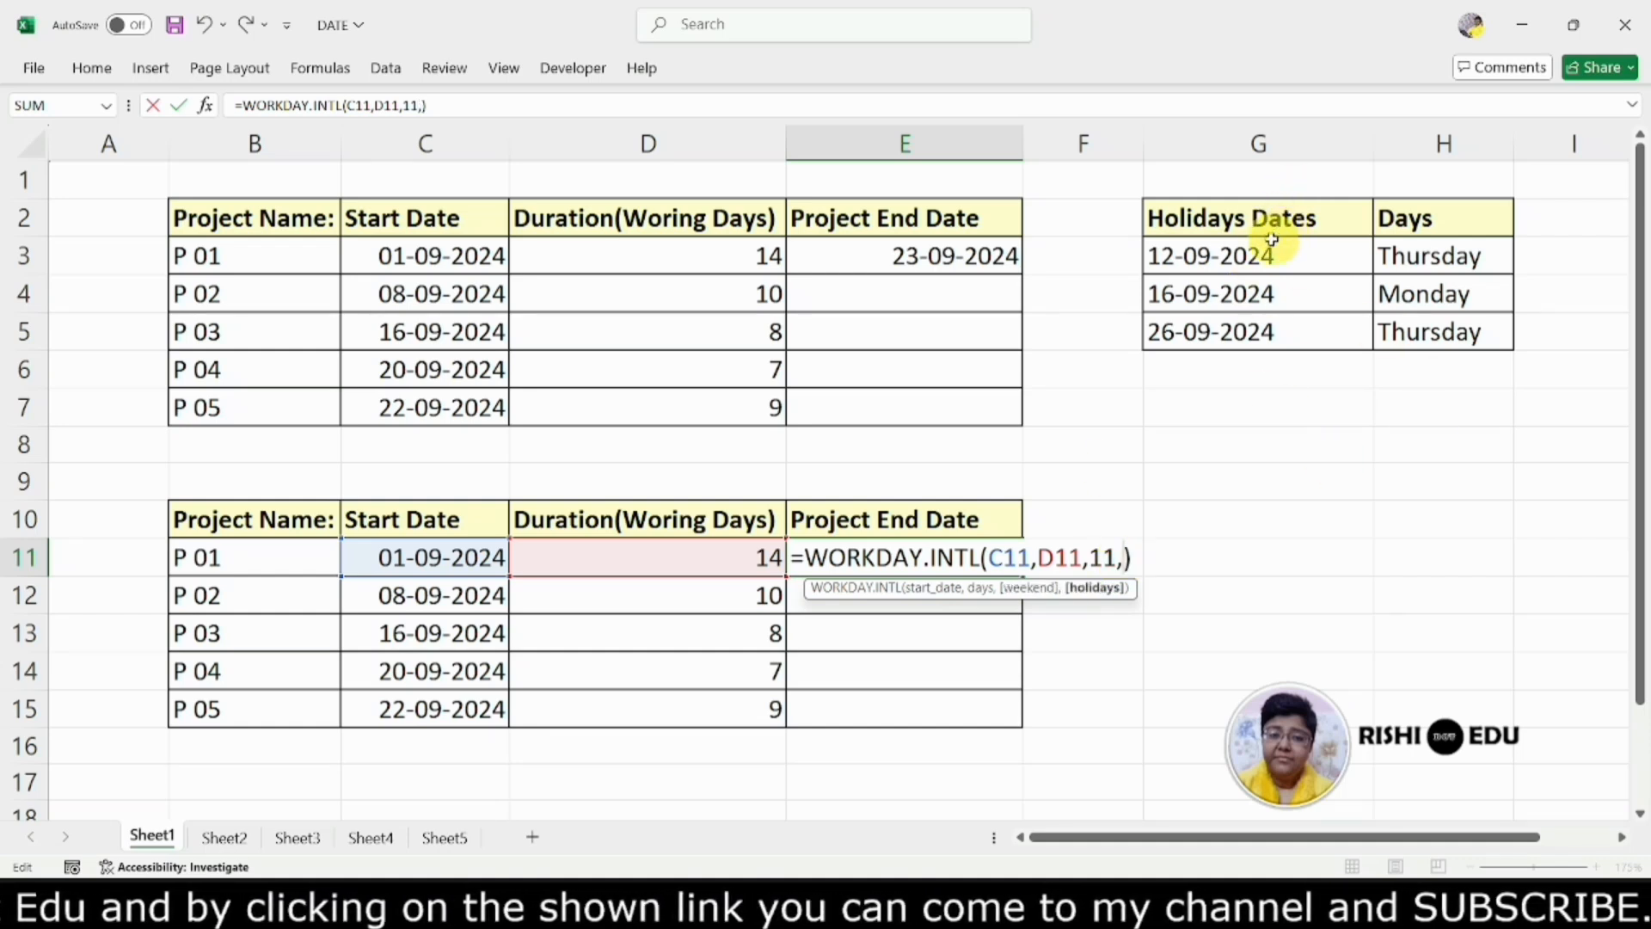
pyautogui.click(1272, 256)
pyautogui.moveTo(1272, 256); pyautogui.dragTo(1278, 324)
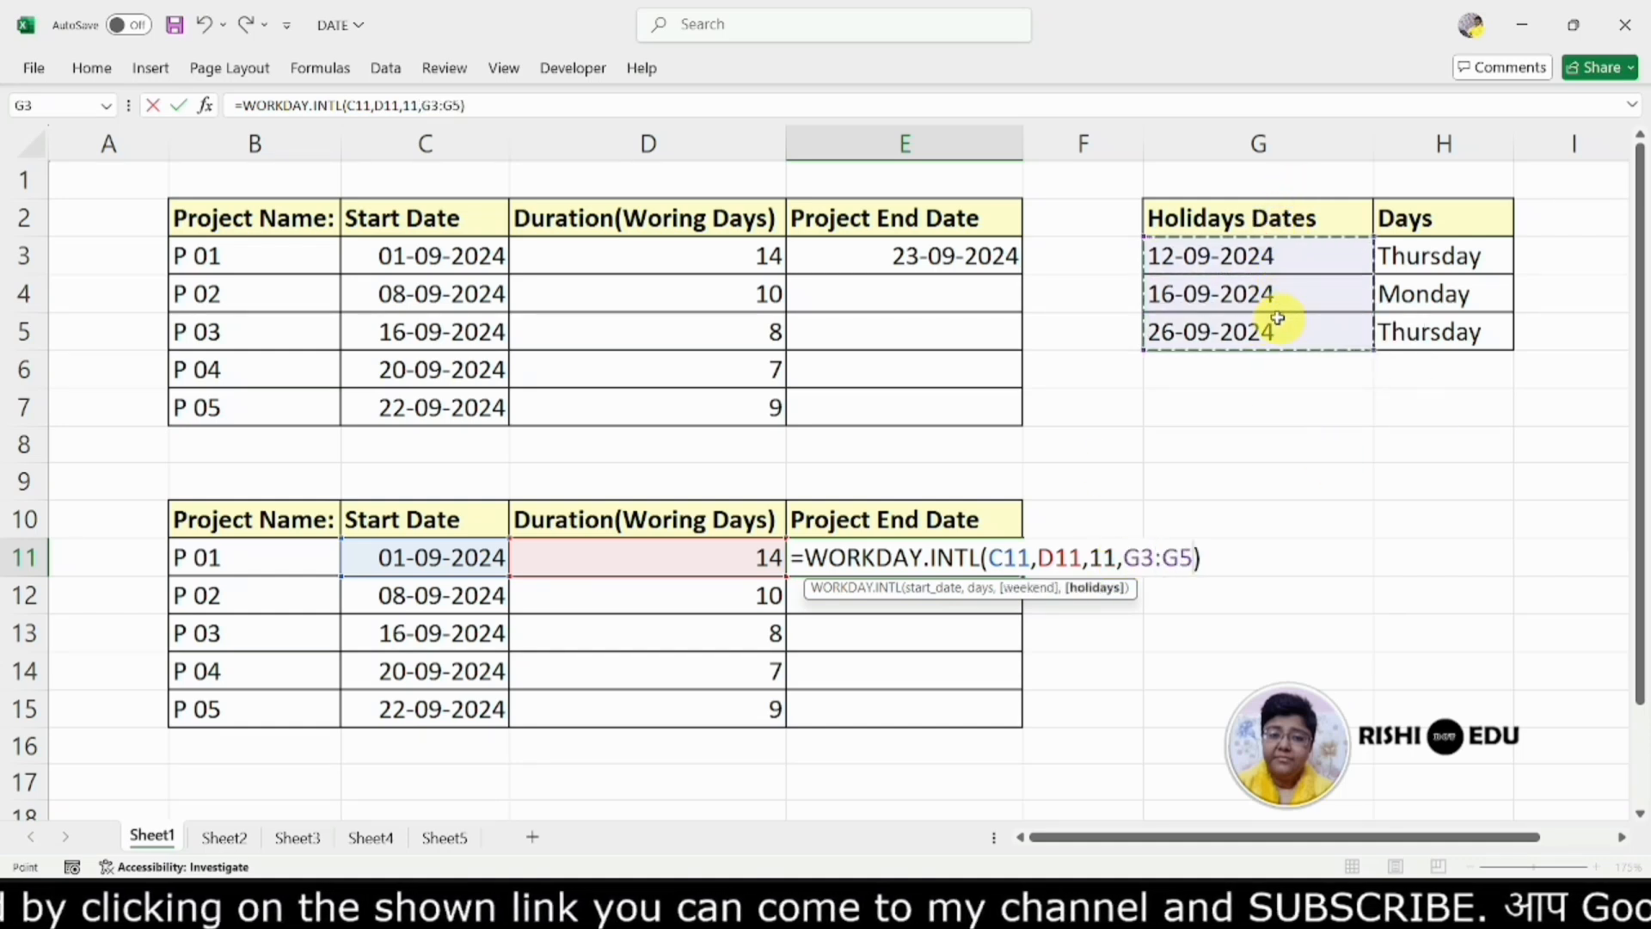
pyautogui.click(1215, 555)
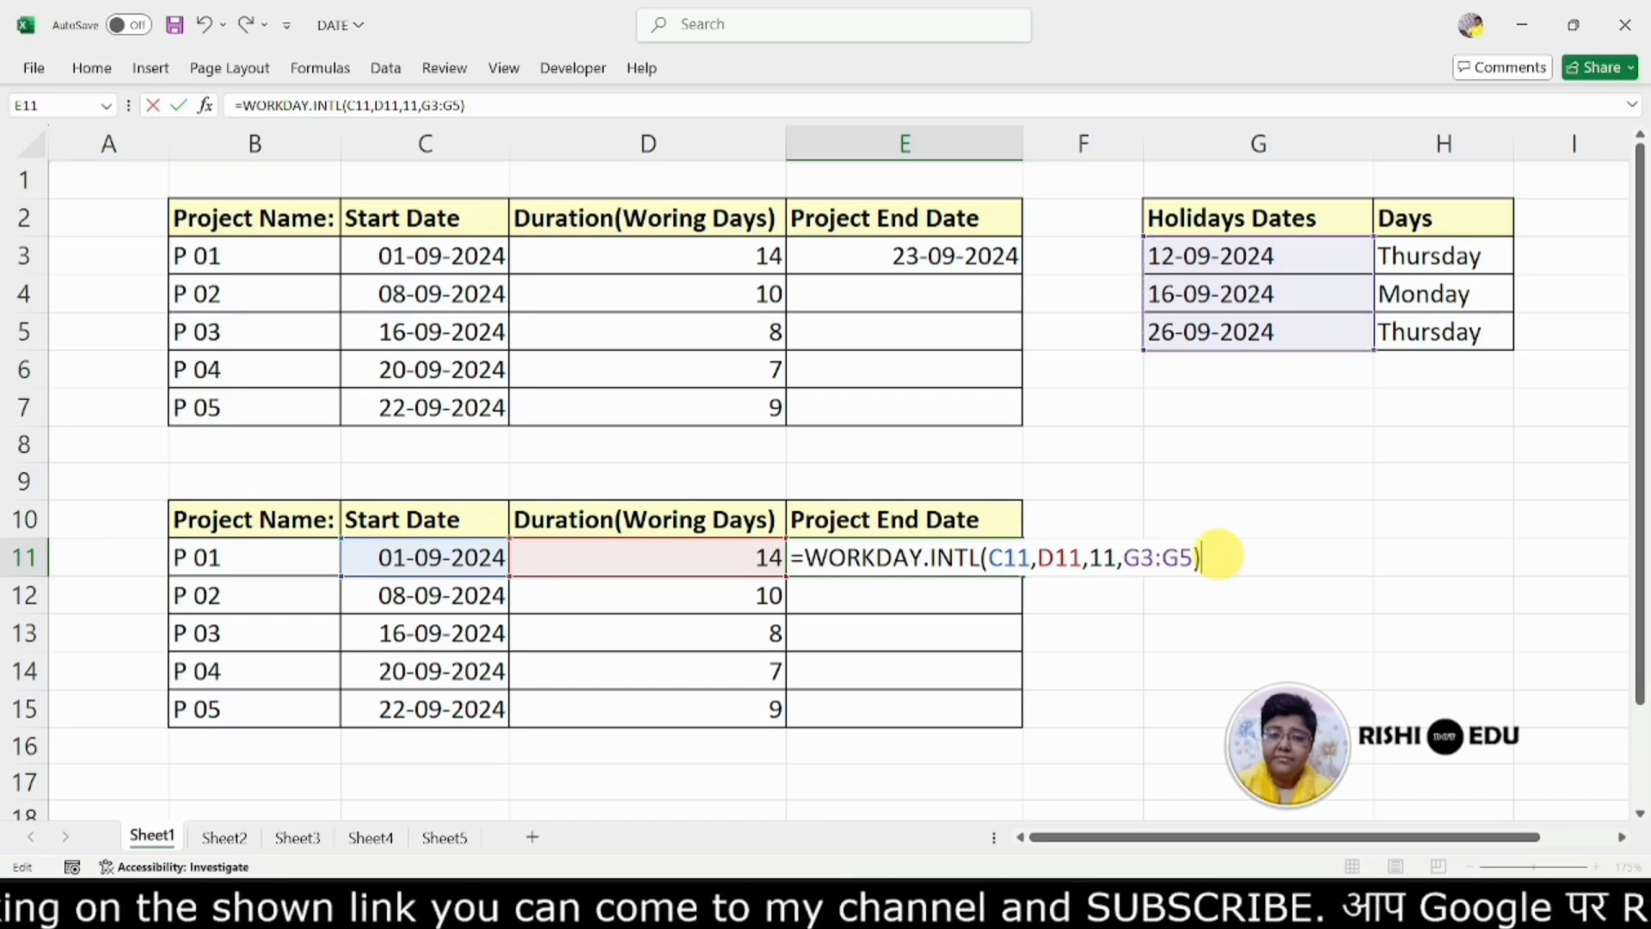
pyautogui.press('Return')
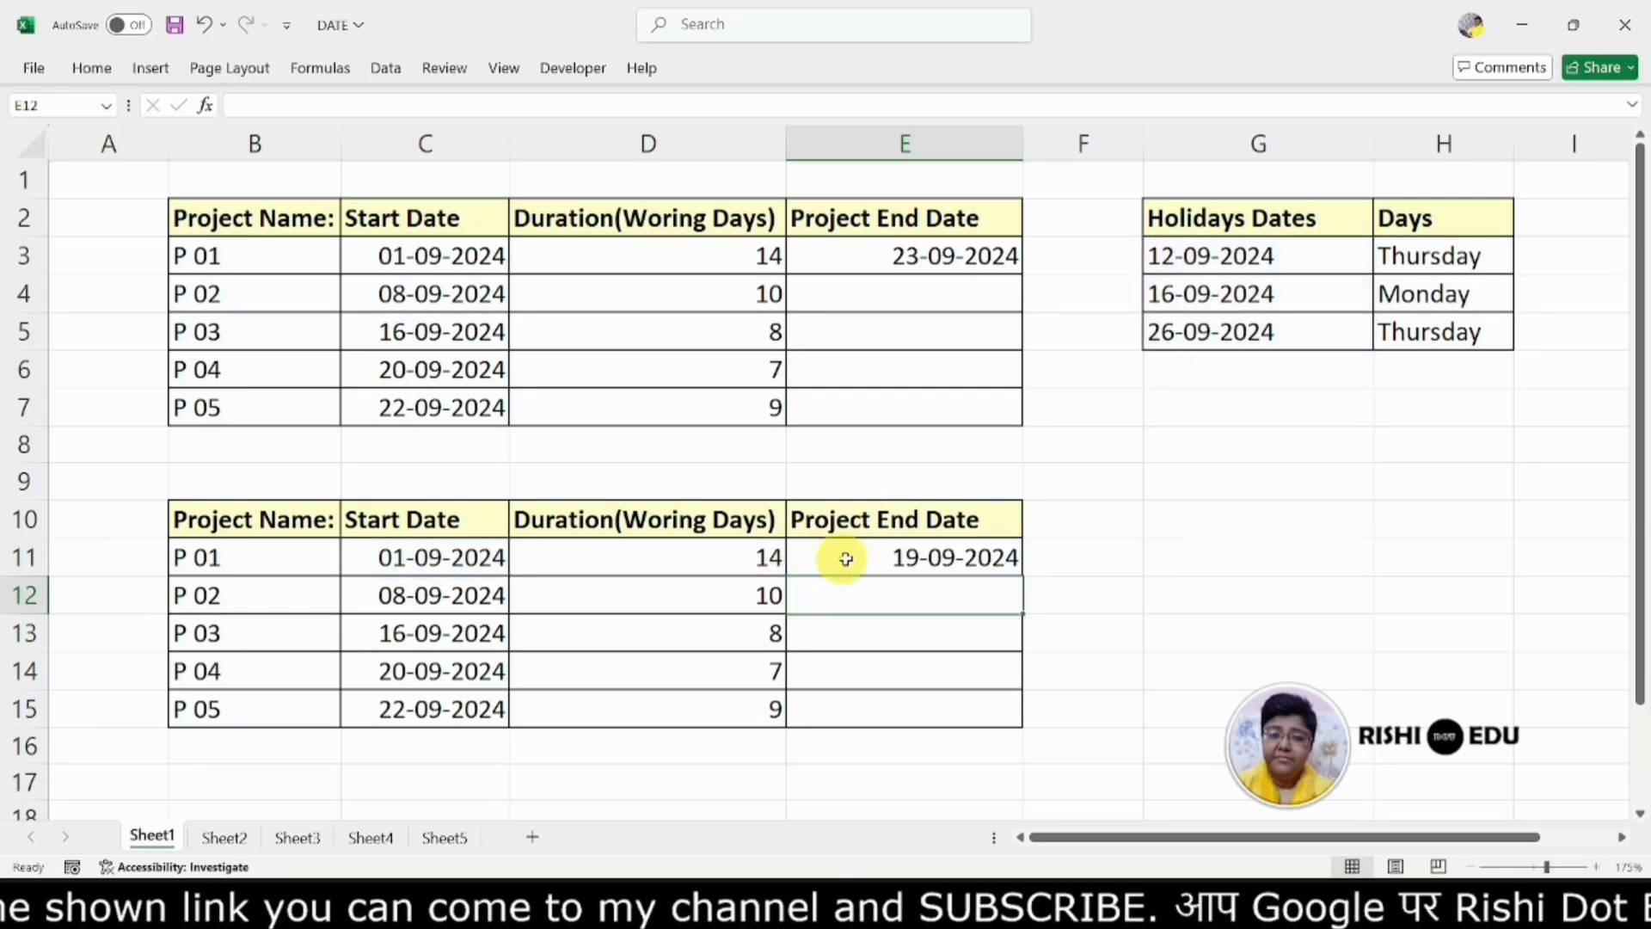
# - Review the WORKDAY.INTL formula in E11 and check its holiday-adjusted end date on the system calendar
pyautogui.click(889, 553)
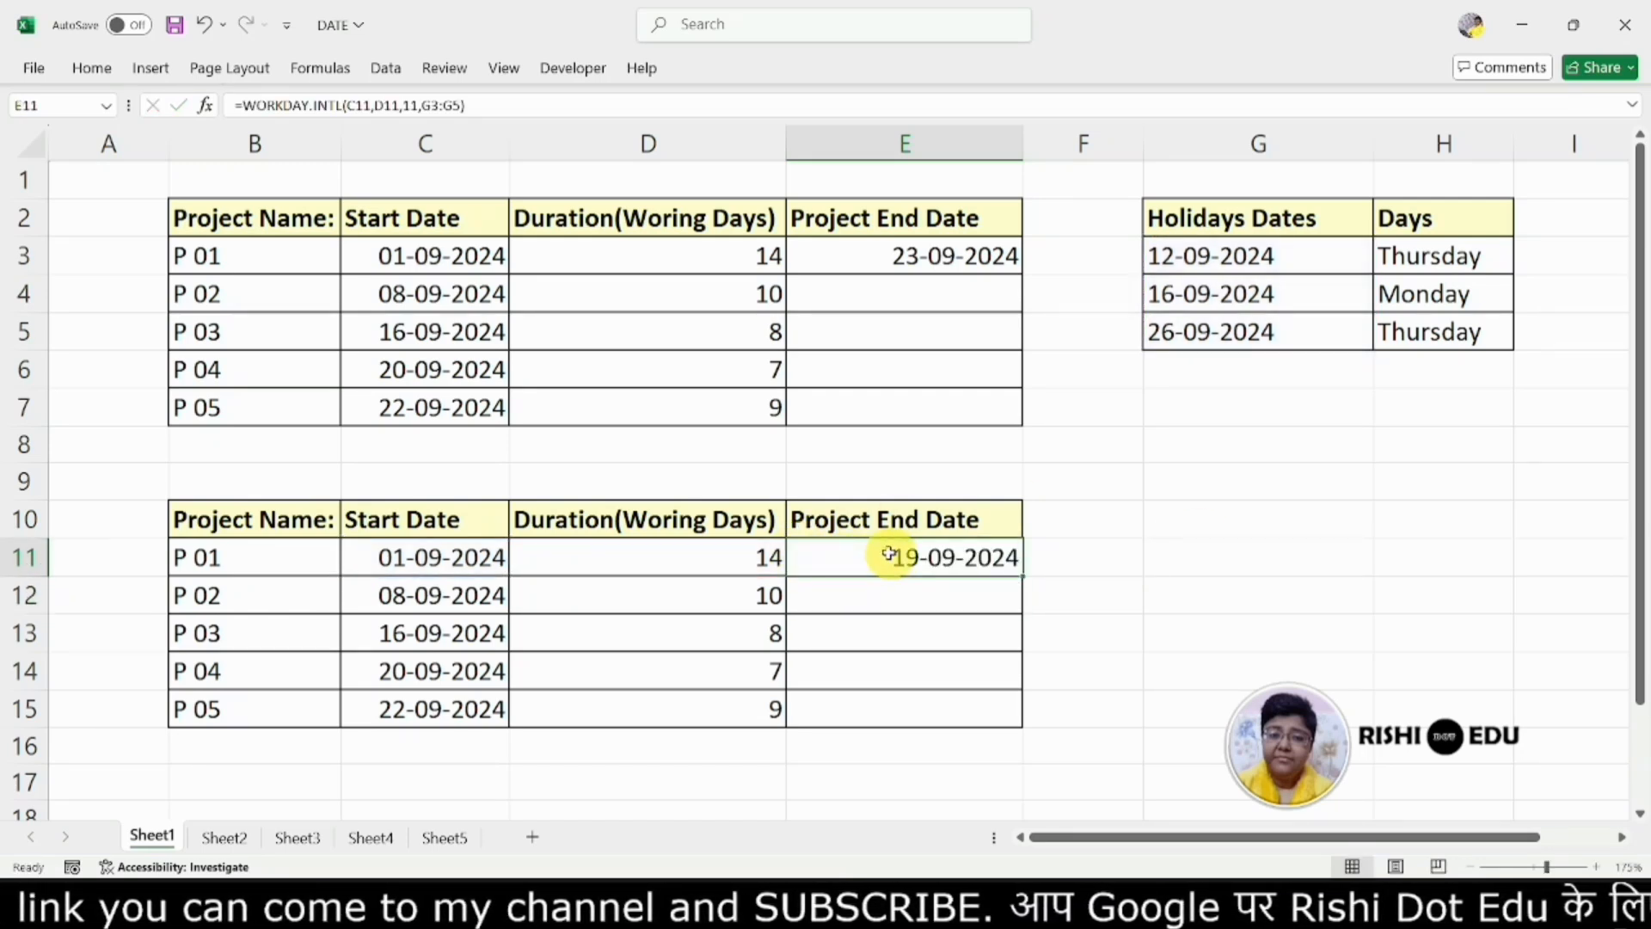
pyautogui.doubleClick(889, 554)
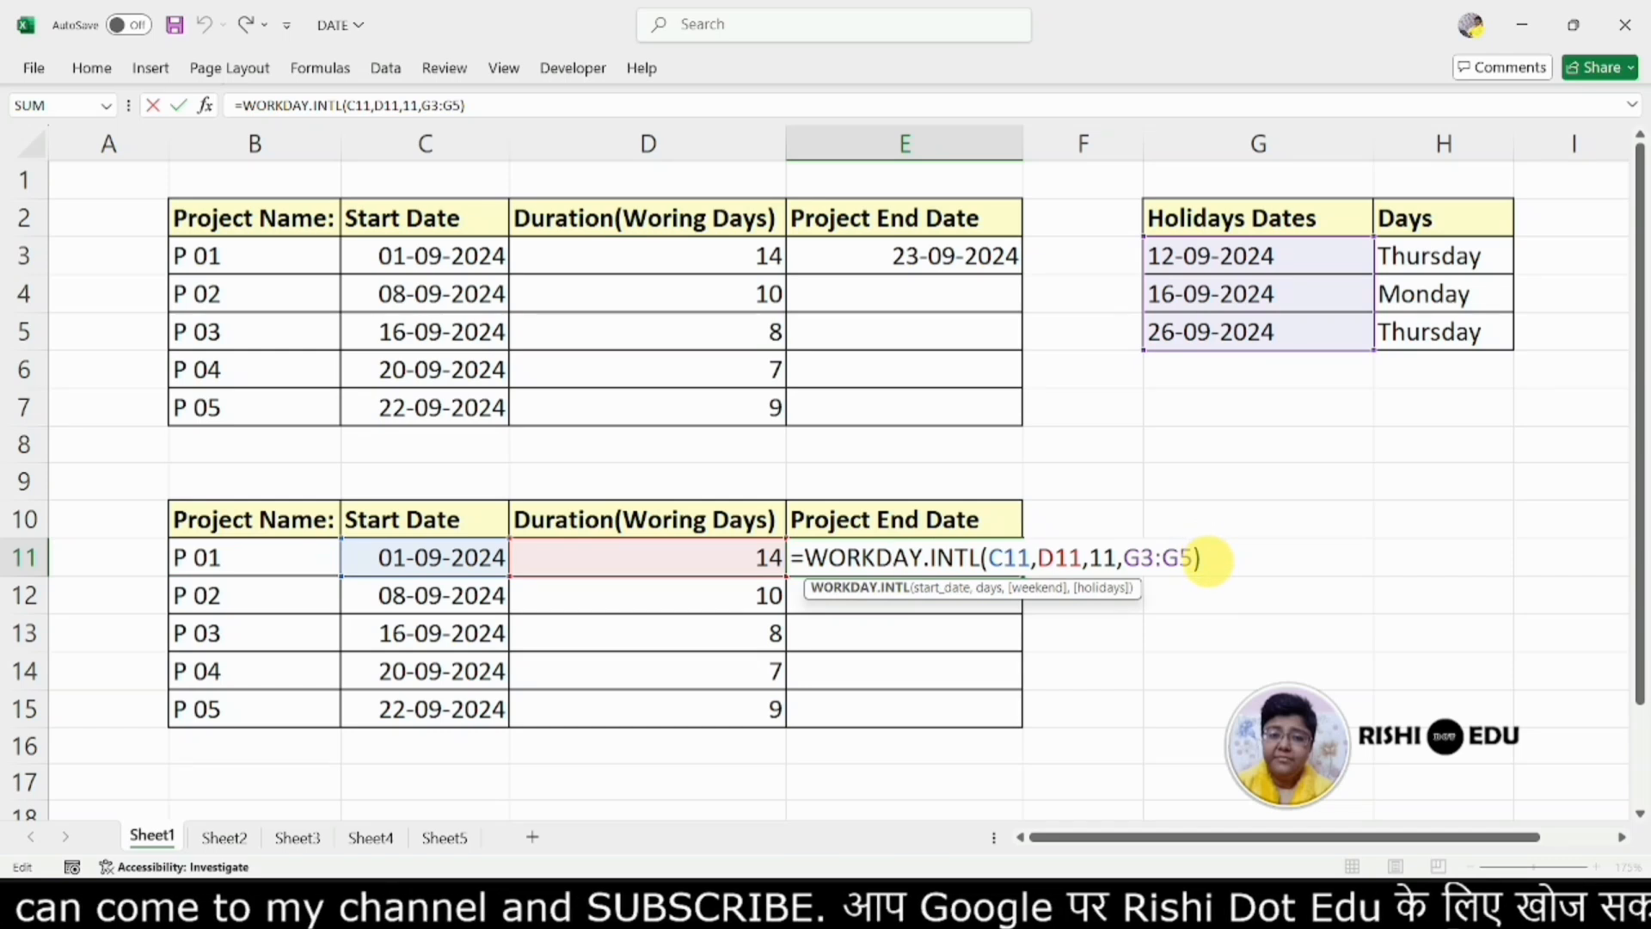
pyautogui.press('Return')
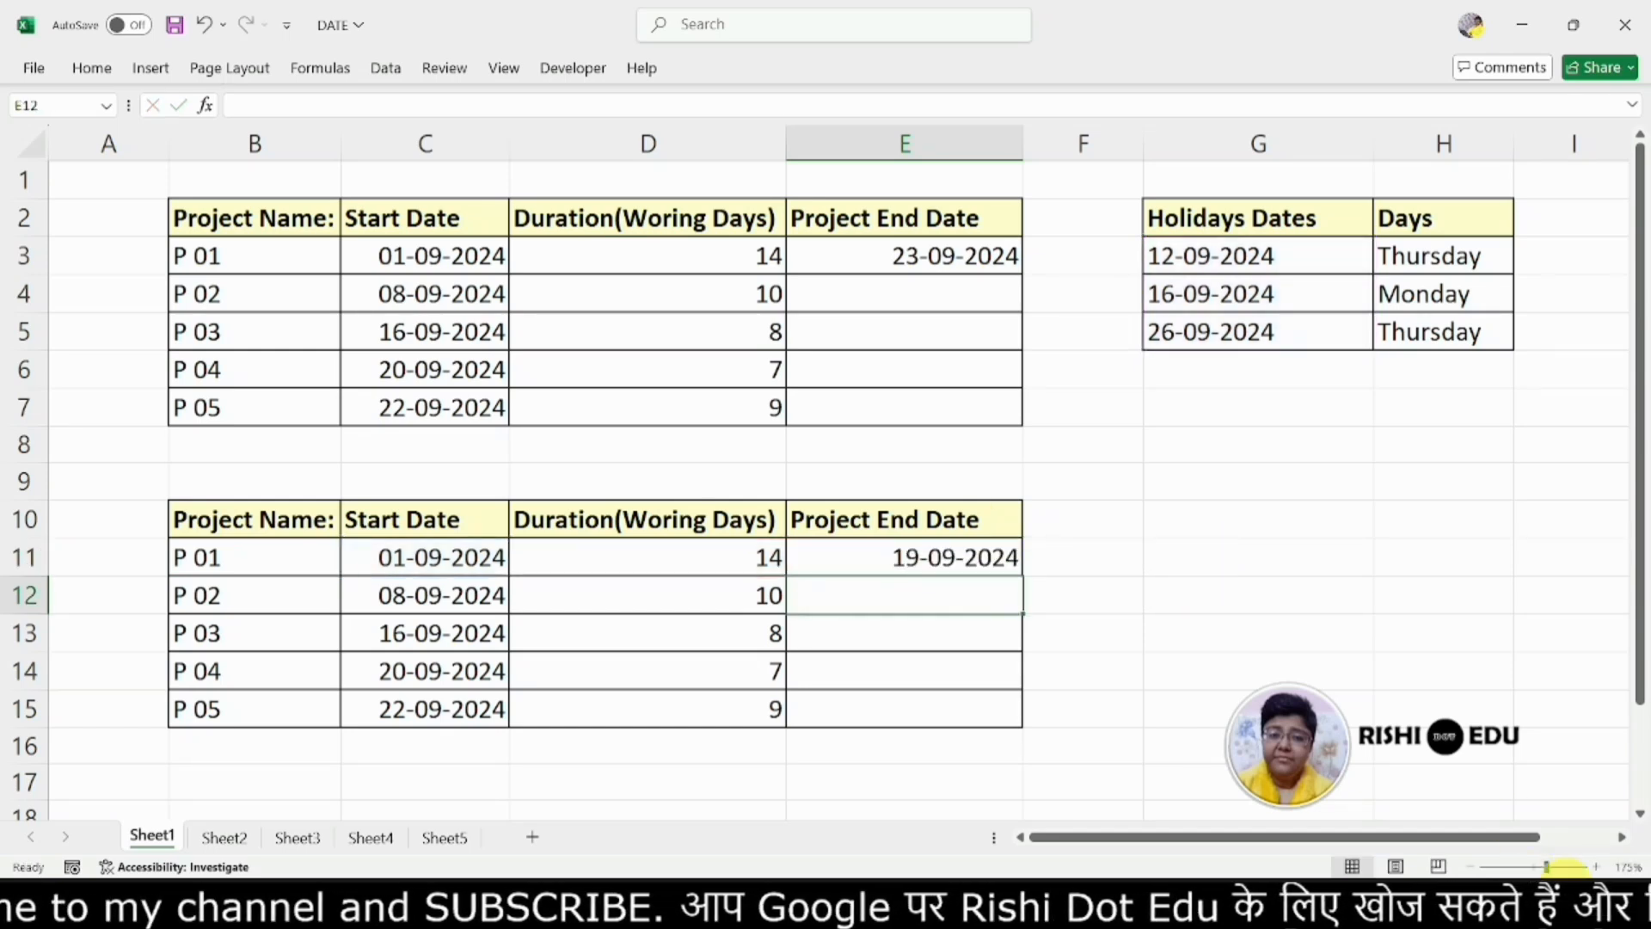
pyautogui.click(1582, 904)
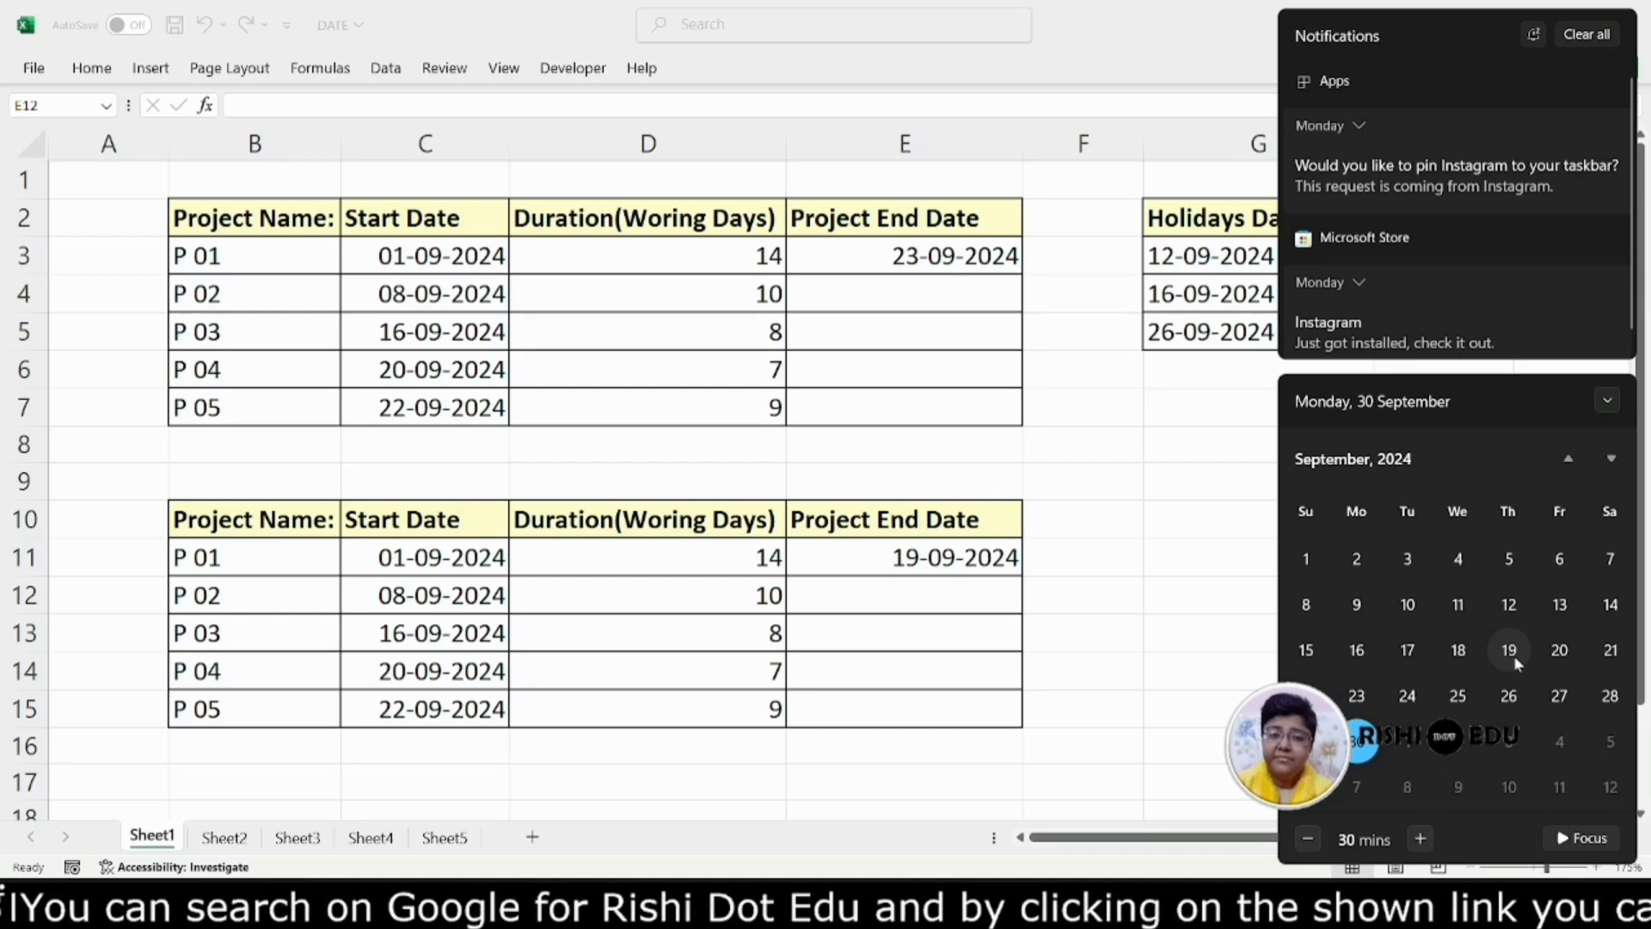
pyautogui.click(1193, 545)
# - On Sheet2, calculate the total working days of P 01 in cell E3 with =NETWORKDAYS(C3,D3)
pyautogui.click(223, 837)
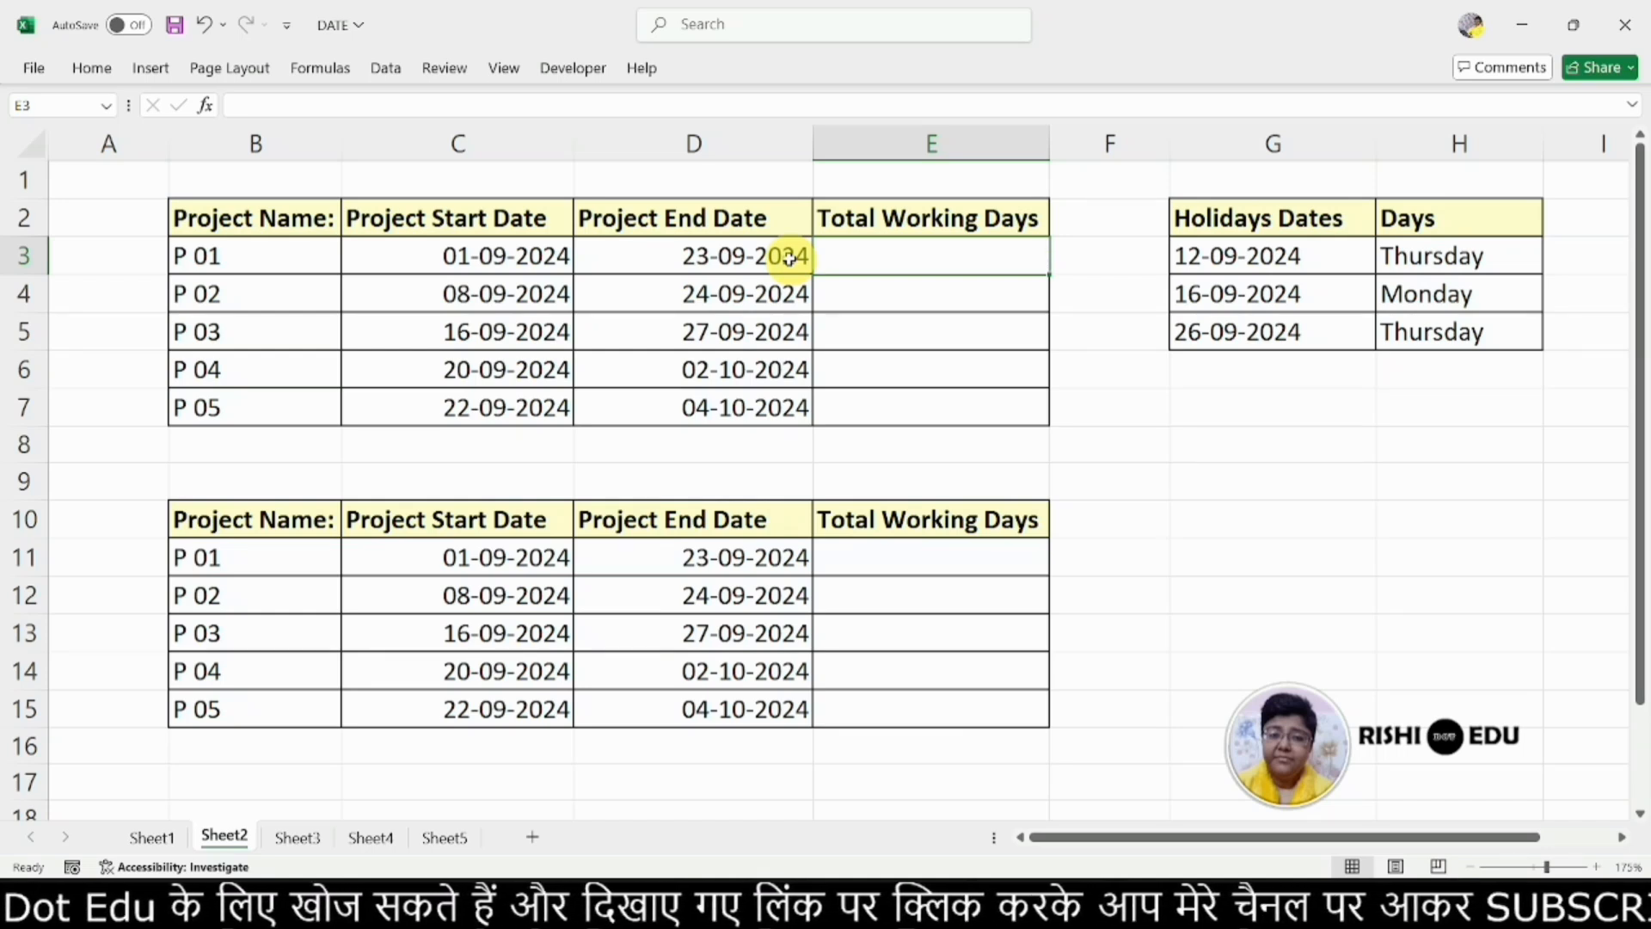
pyautogui.doubleClick(858, 258)
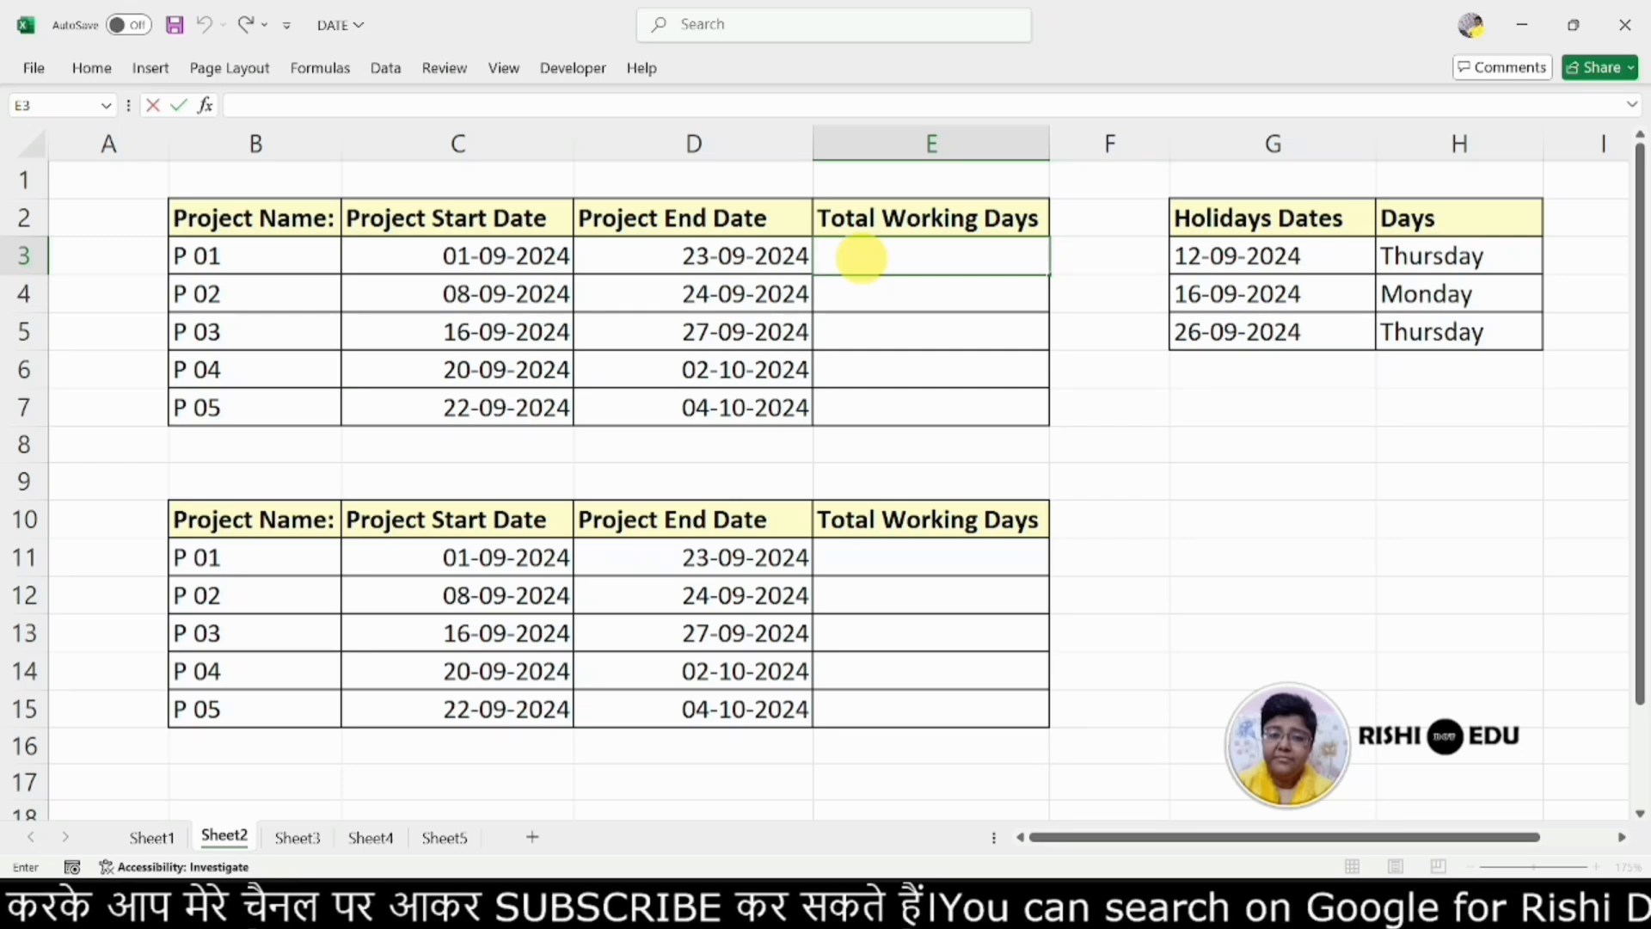
pyautogui.write('=')
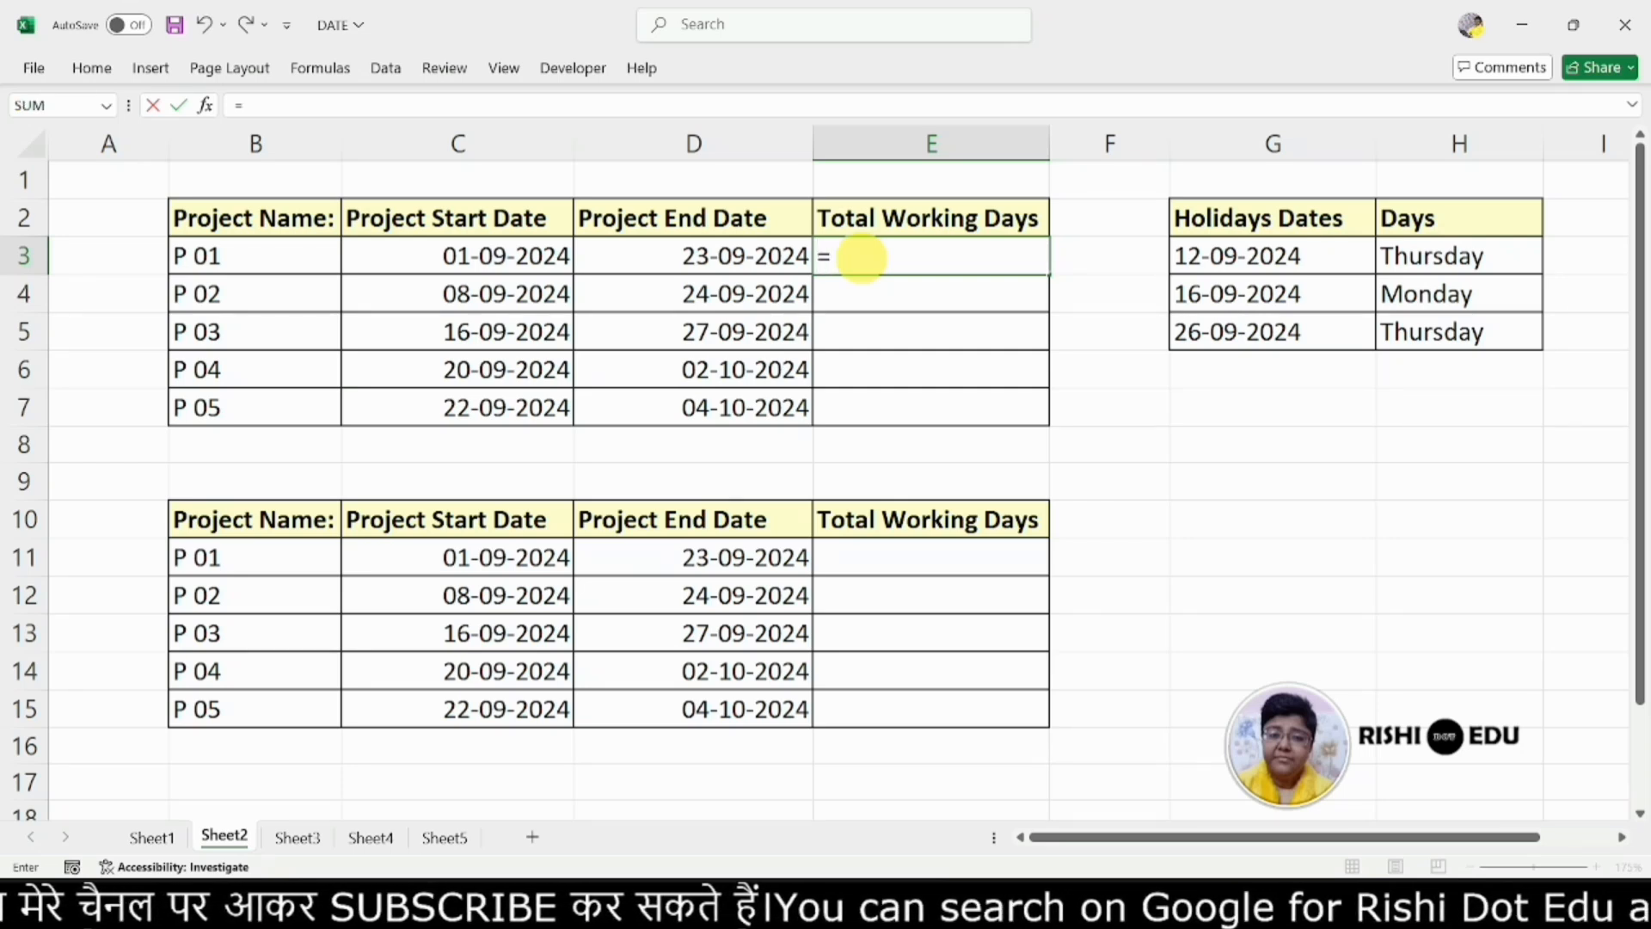
pyautogui.write('net')
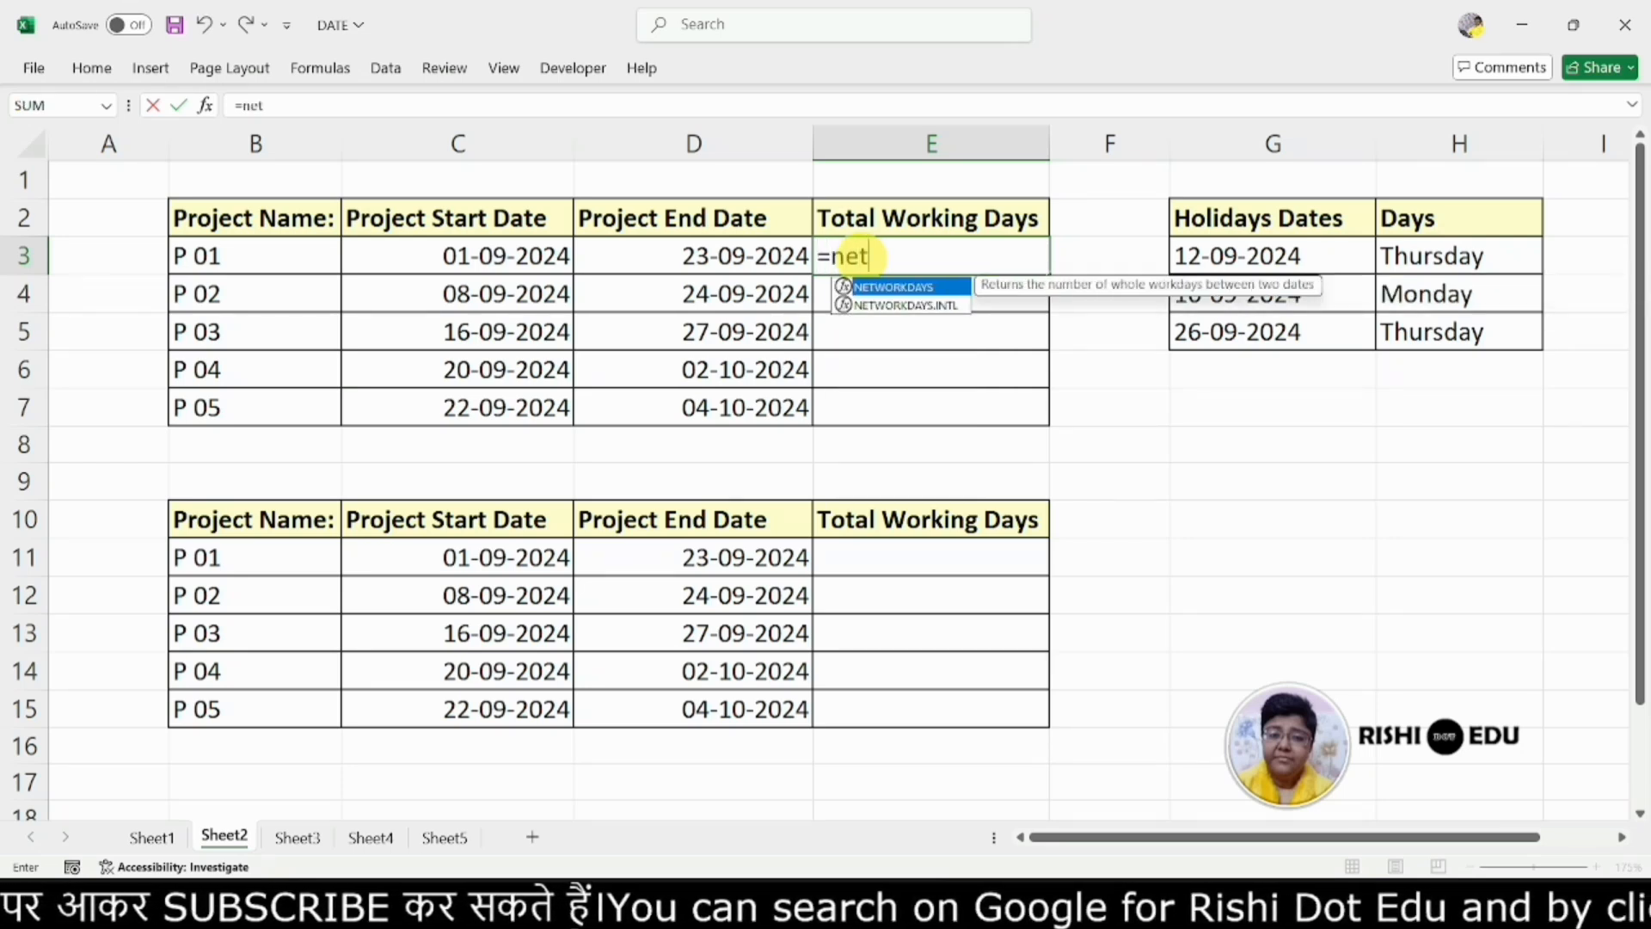
pyautogui.write('w')
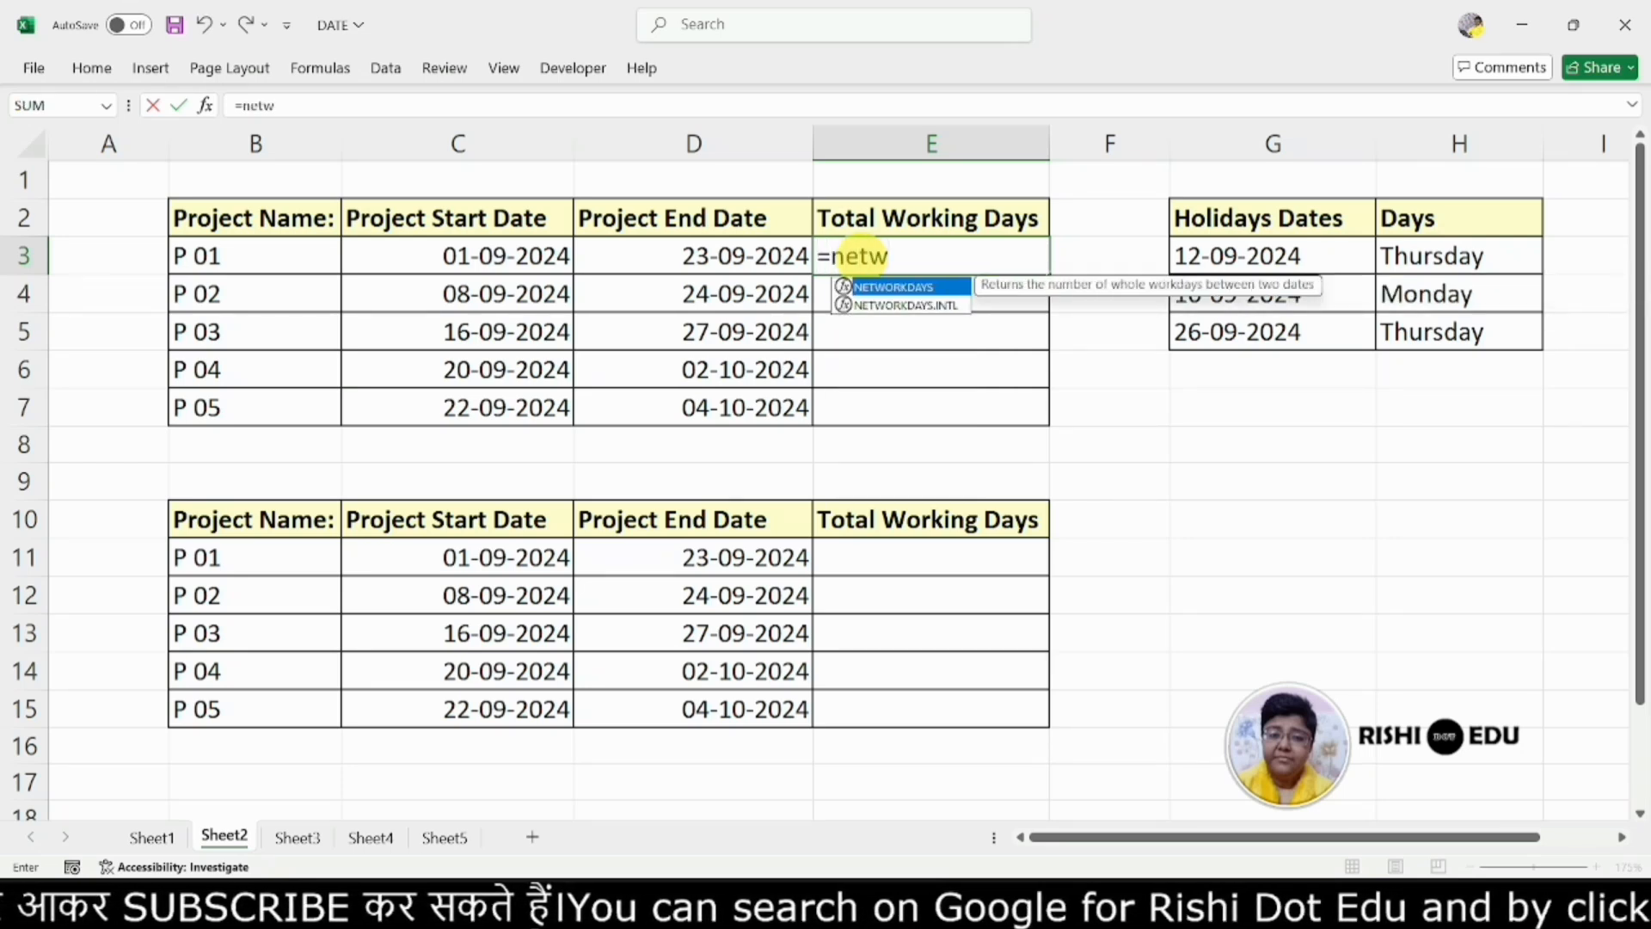
pyautogui.doubleClick(911, 288)
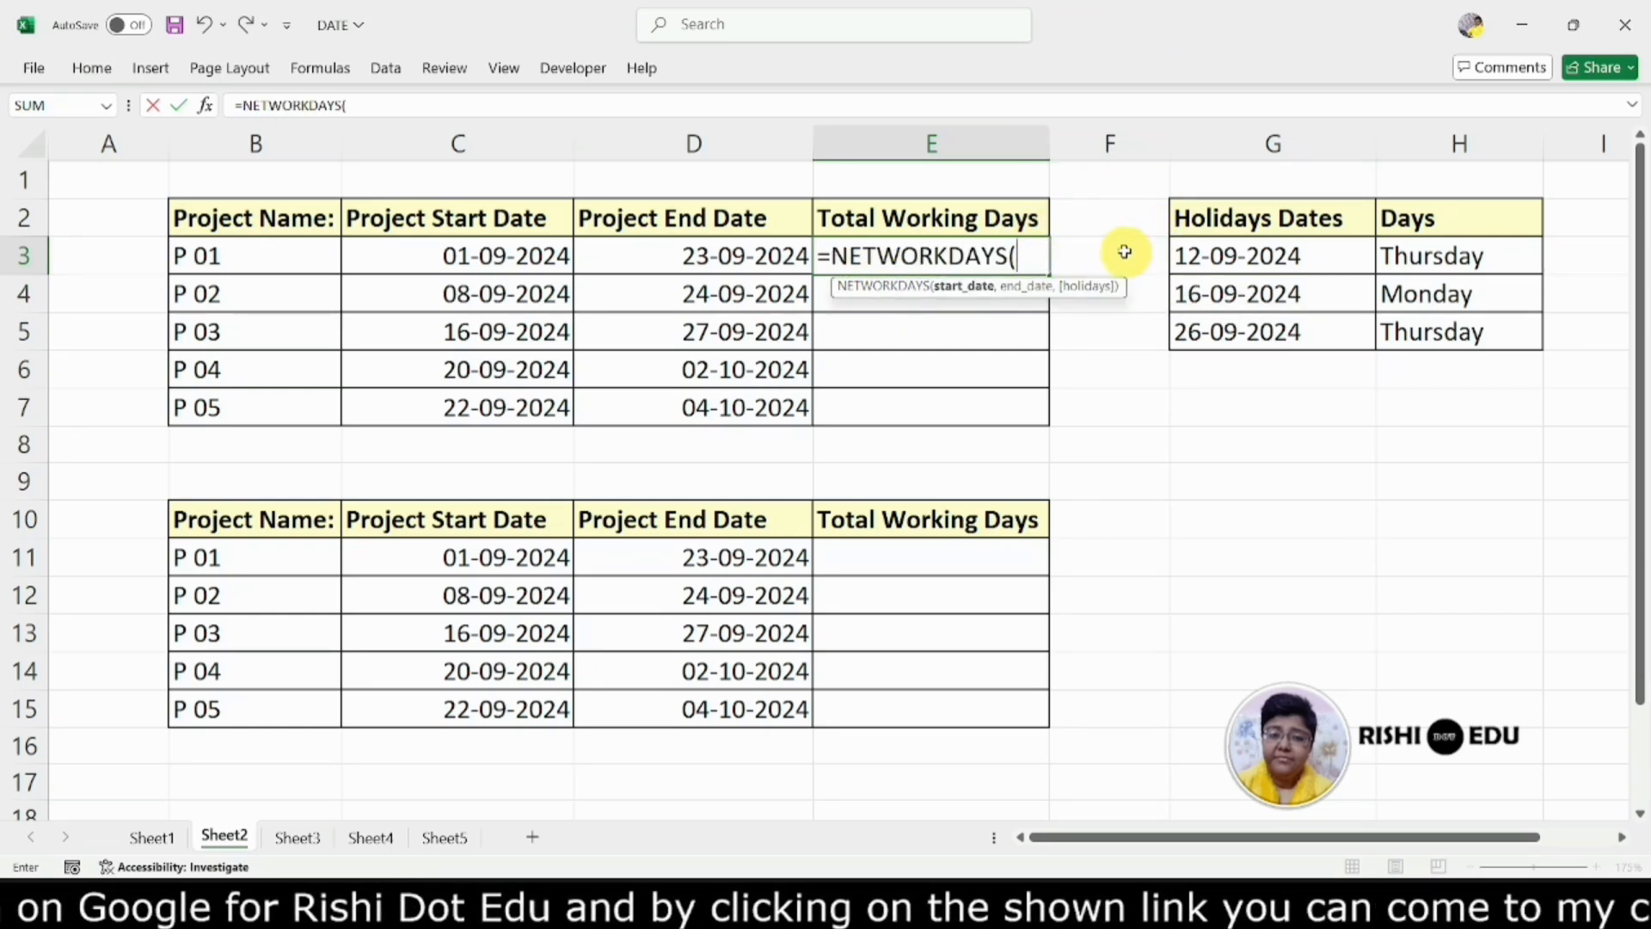
pyautogui.click(492, 252)
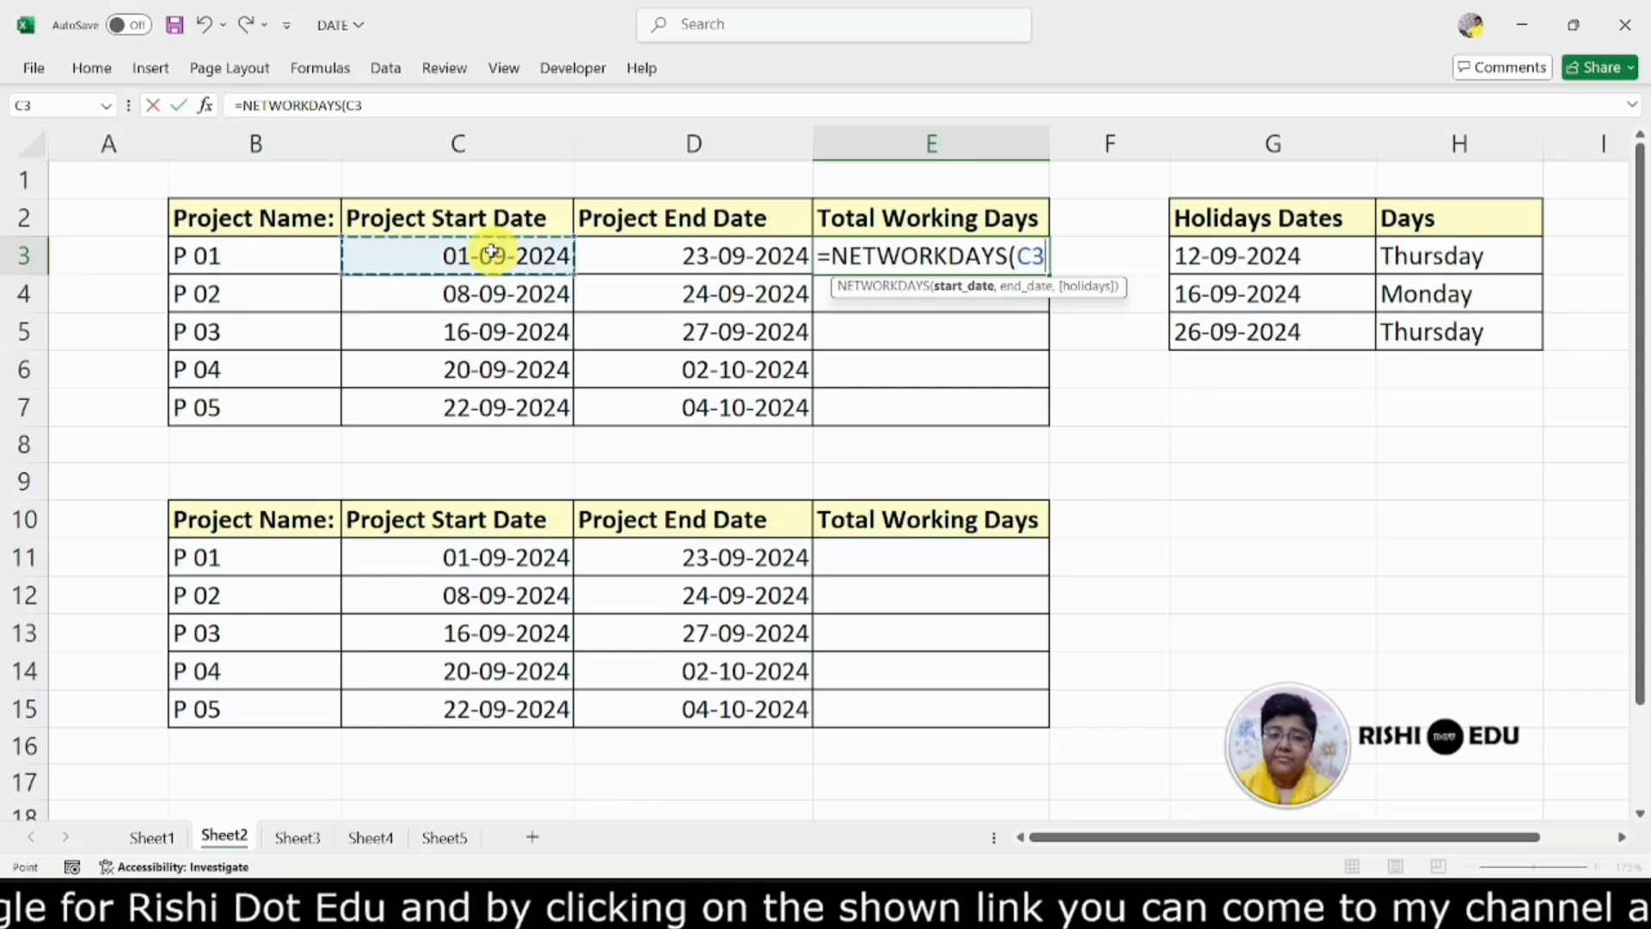
pyautogui.write(',')
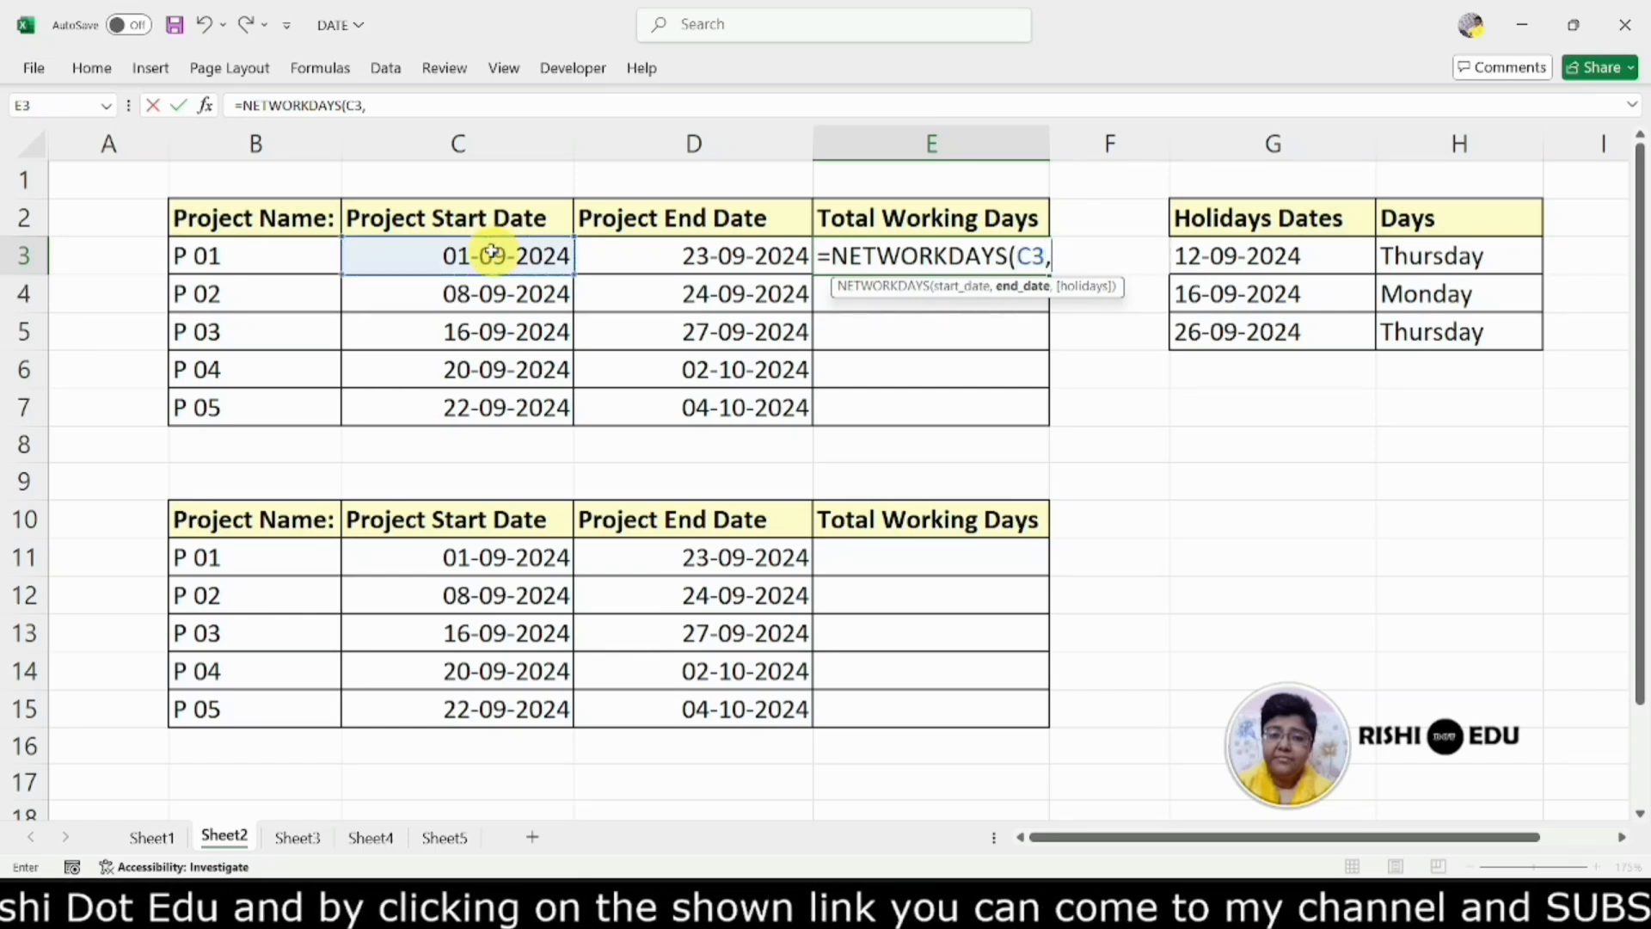
pyautogui.click(674, 255)
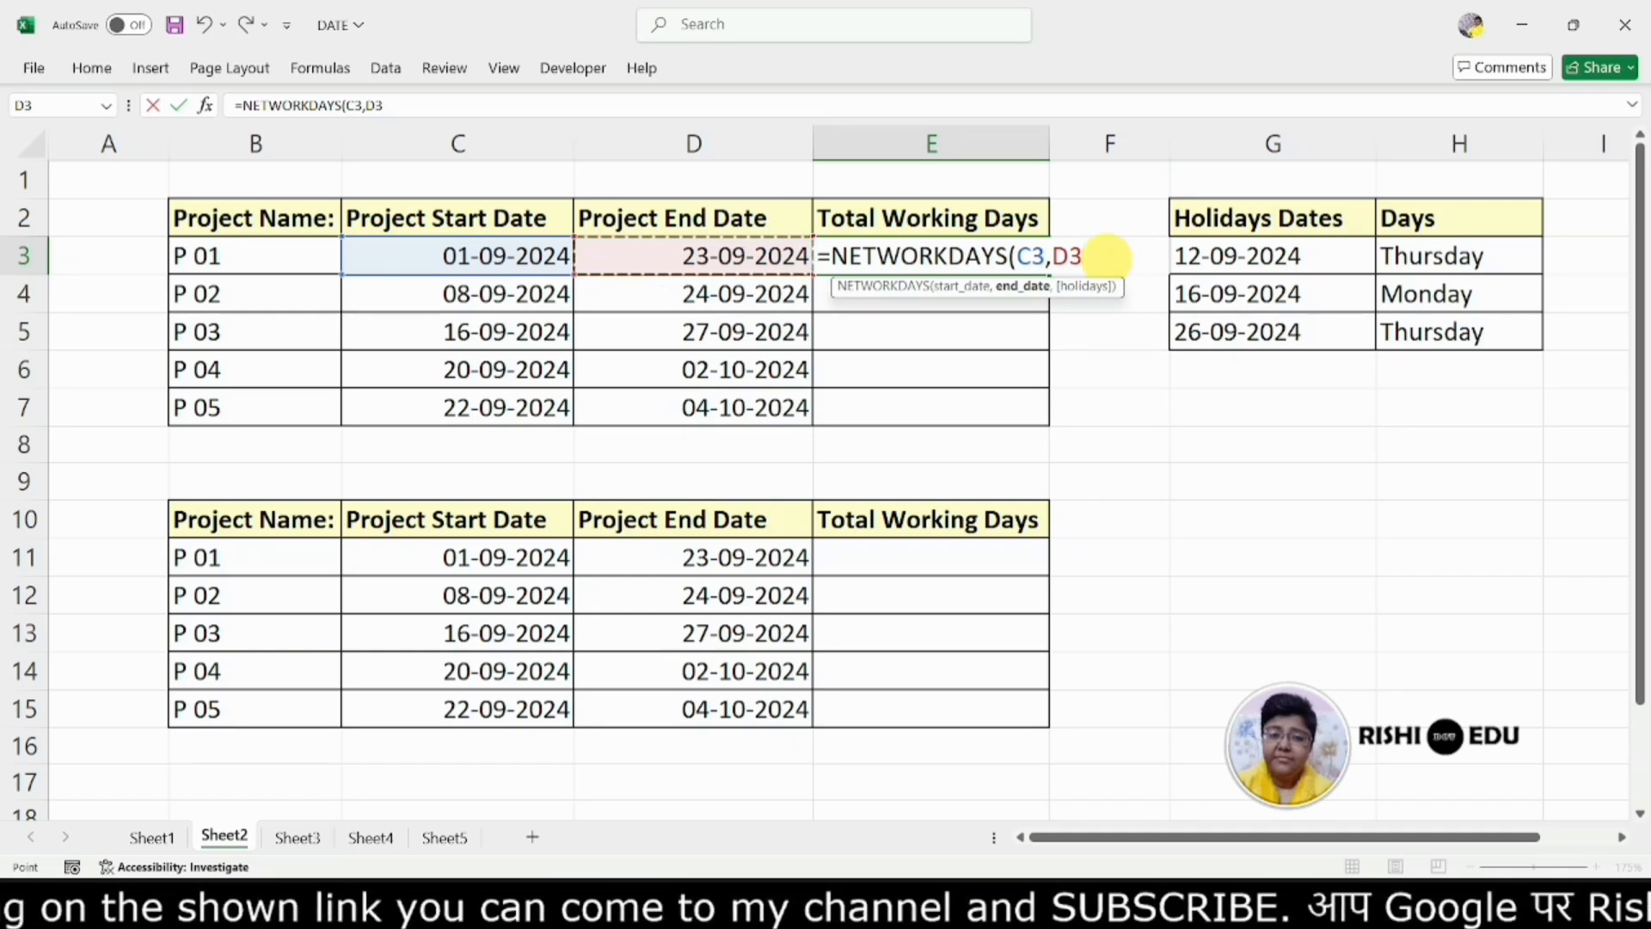
pyautogui.write(')')
pyautogui.press('Return')
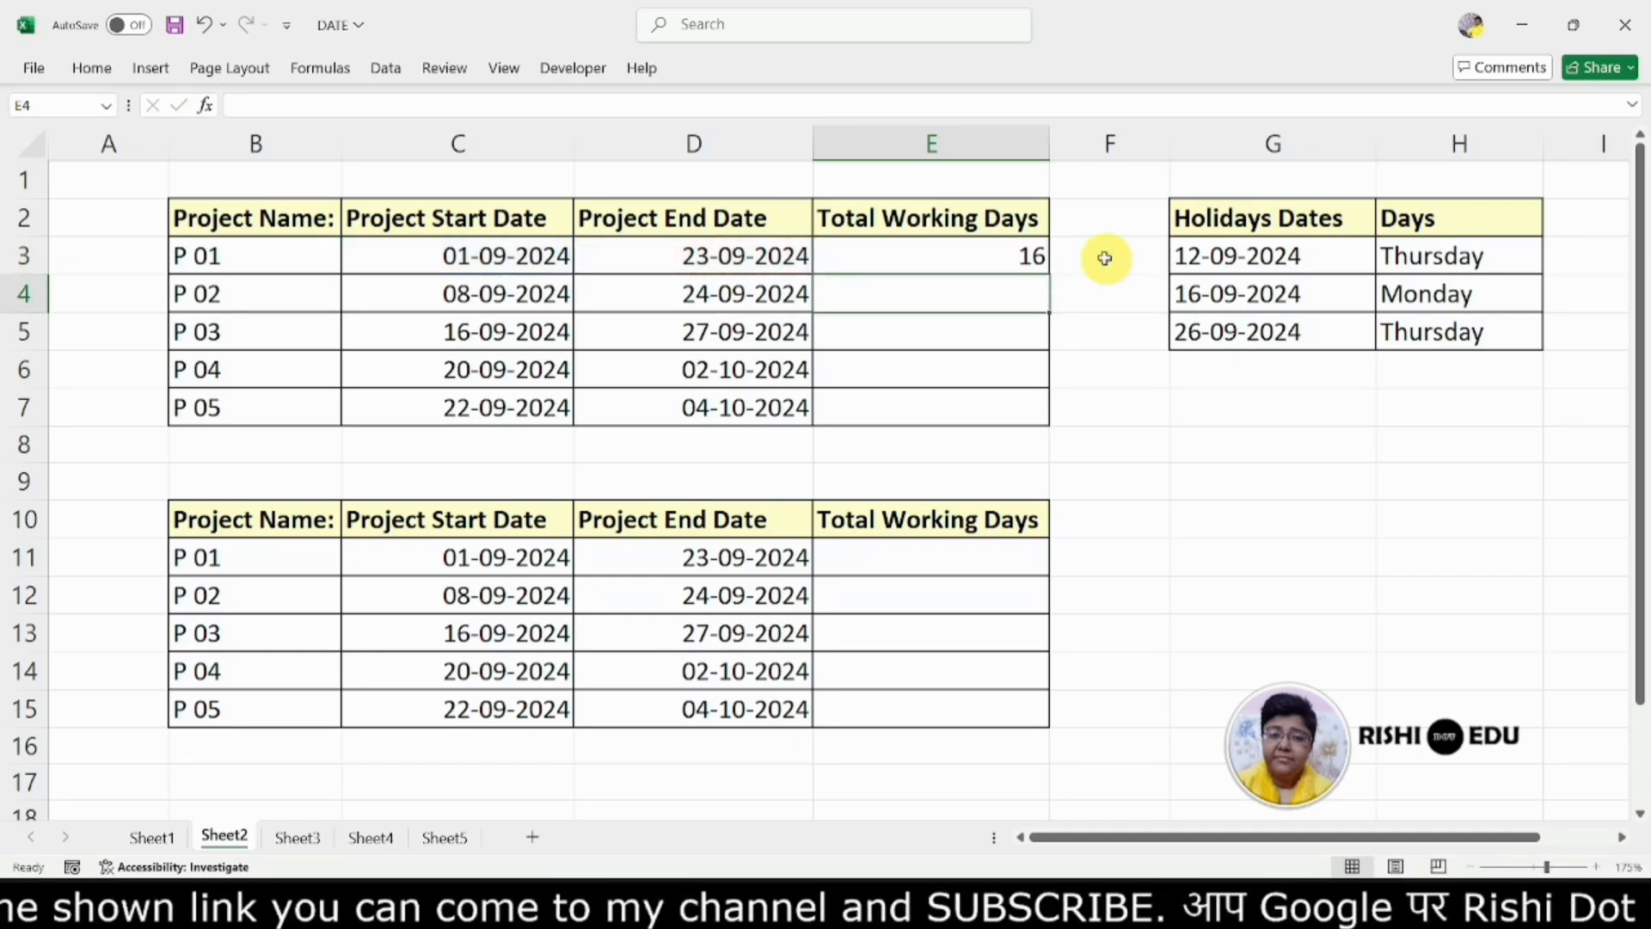
# - Add the holiday dates G3:G5 as the holidays argument, making the formula in E3 =NETWORKDAYS(C3,D3,G3:G5)
pyautogui.click(979, 253)
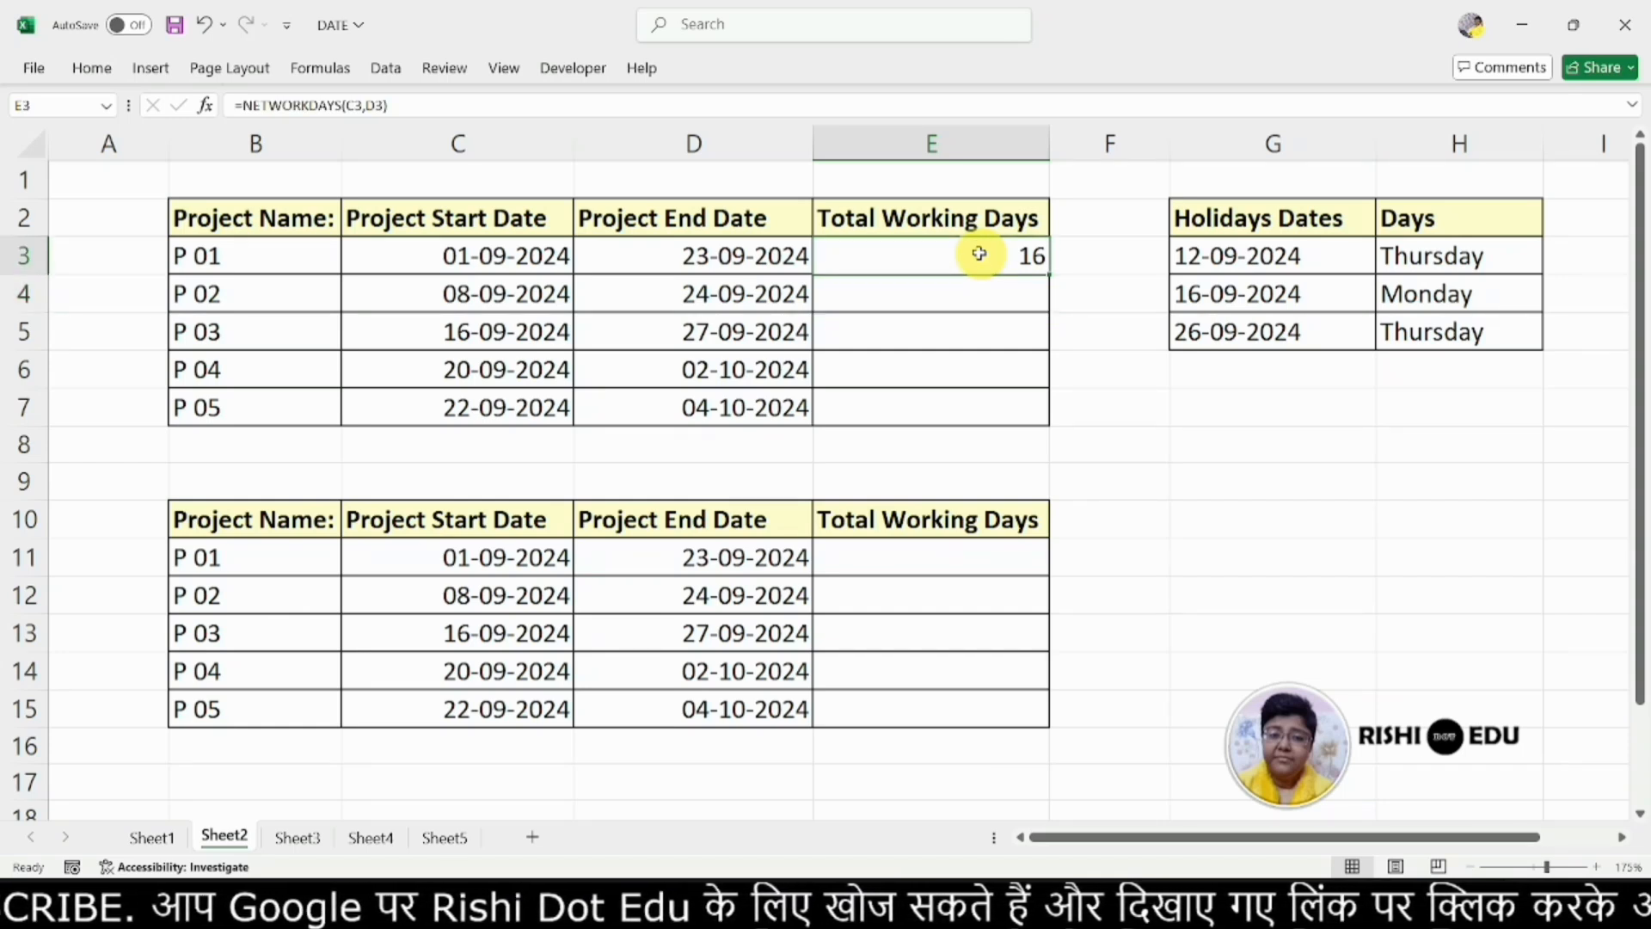
pyautogui.doubleClick(1021, 256)
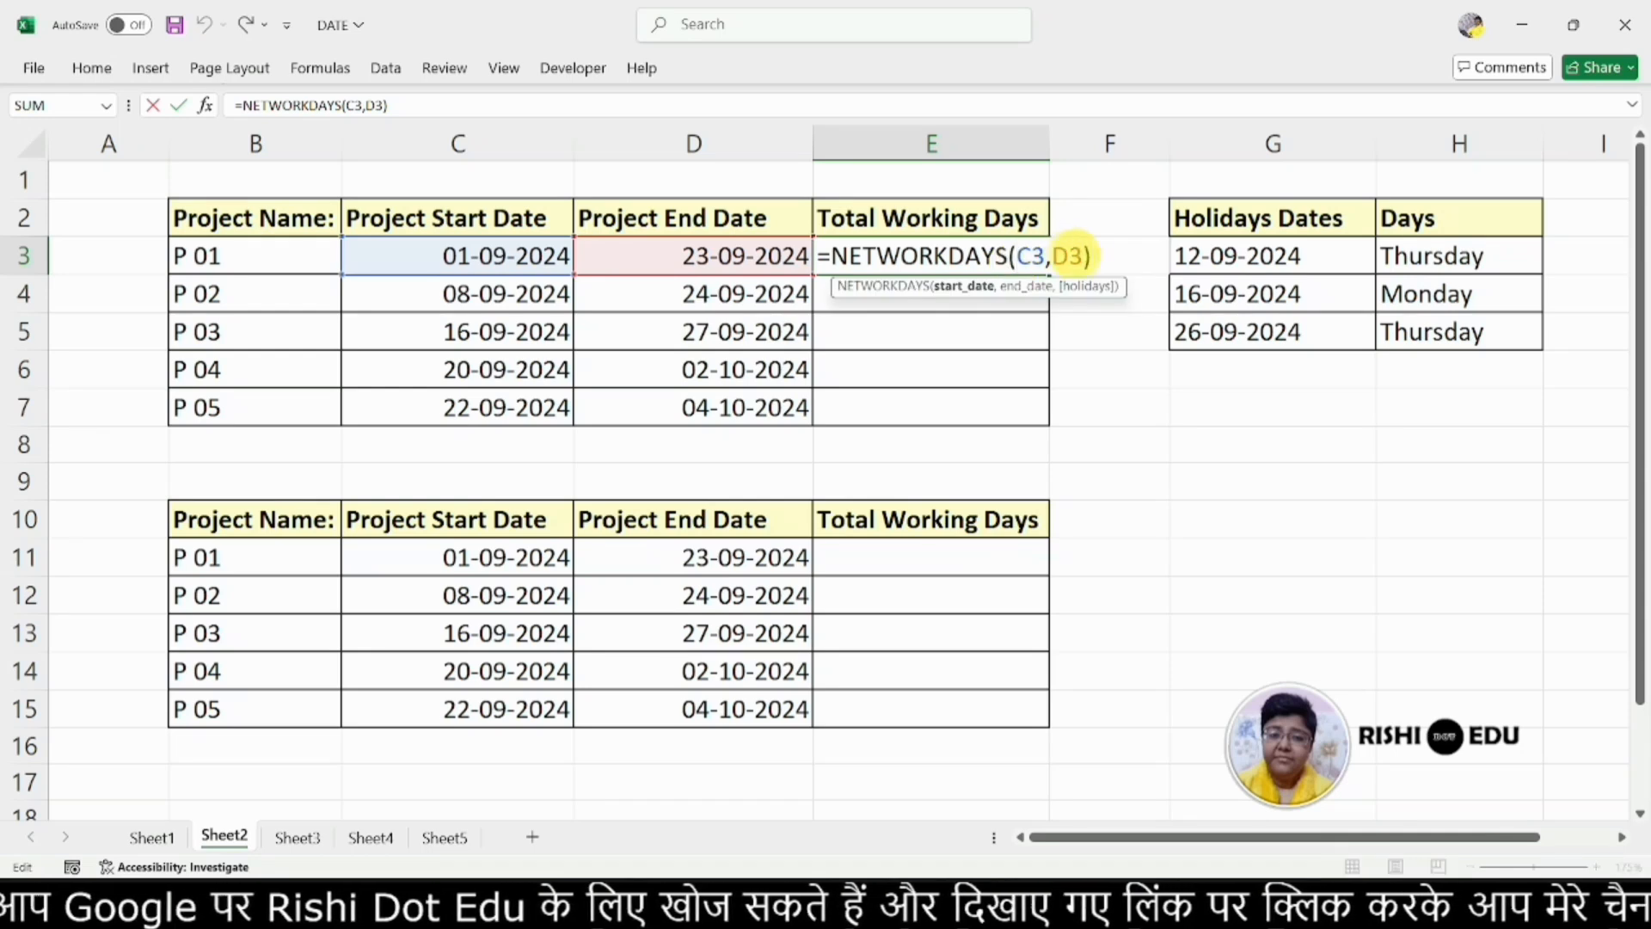
pyautogui.click(1072, 255)
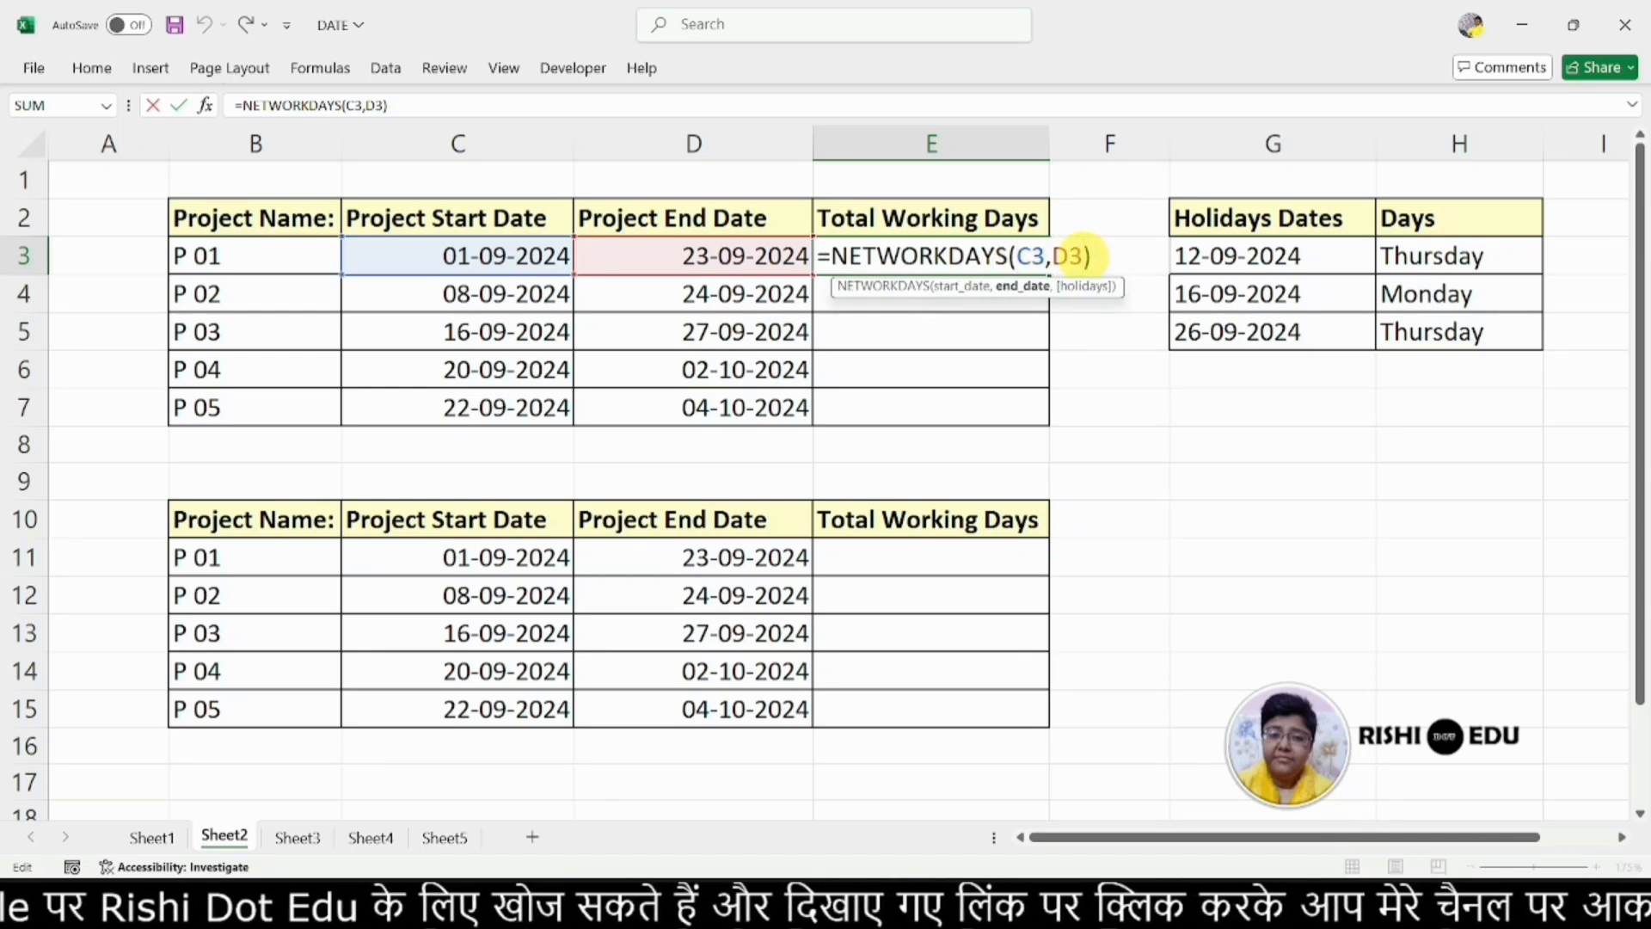
pyautogui.write(',')
pyautogui.click(1255, 257)
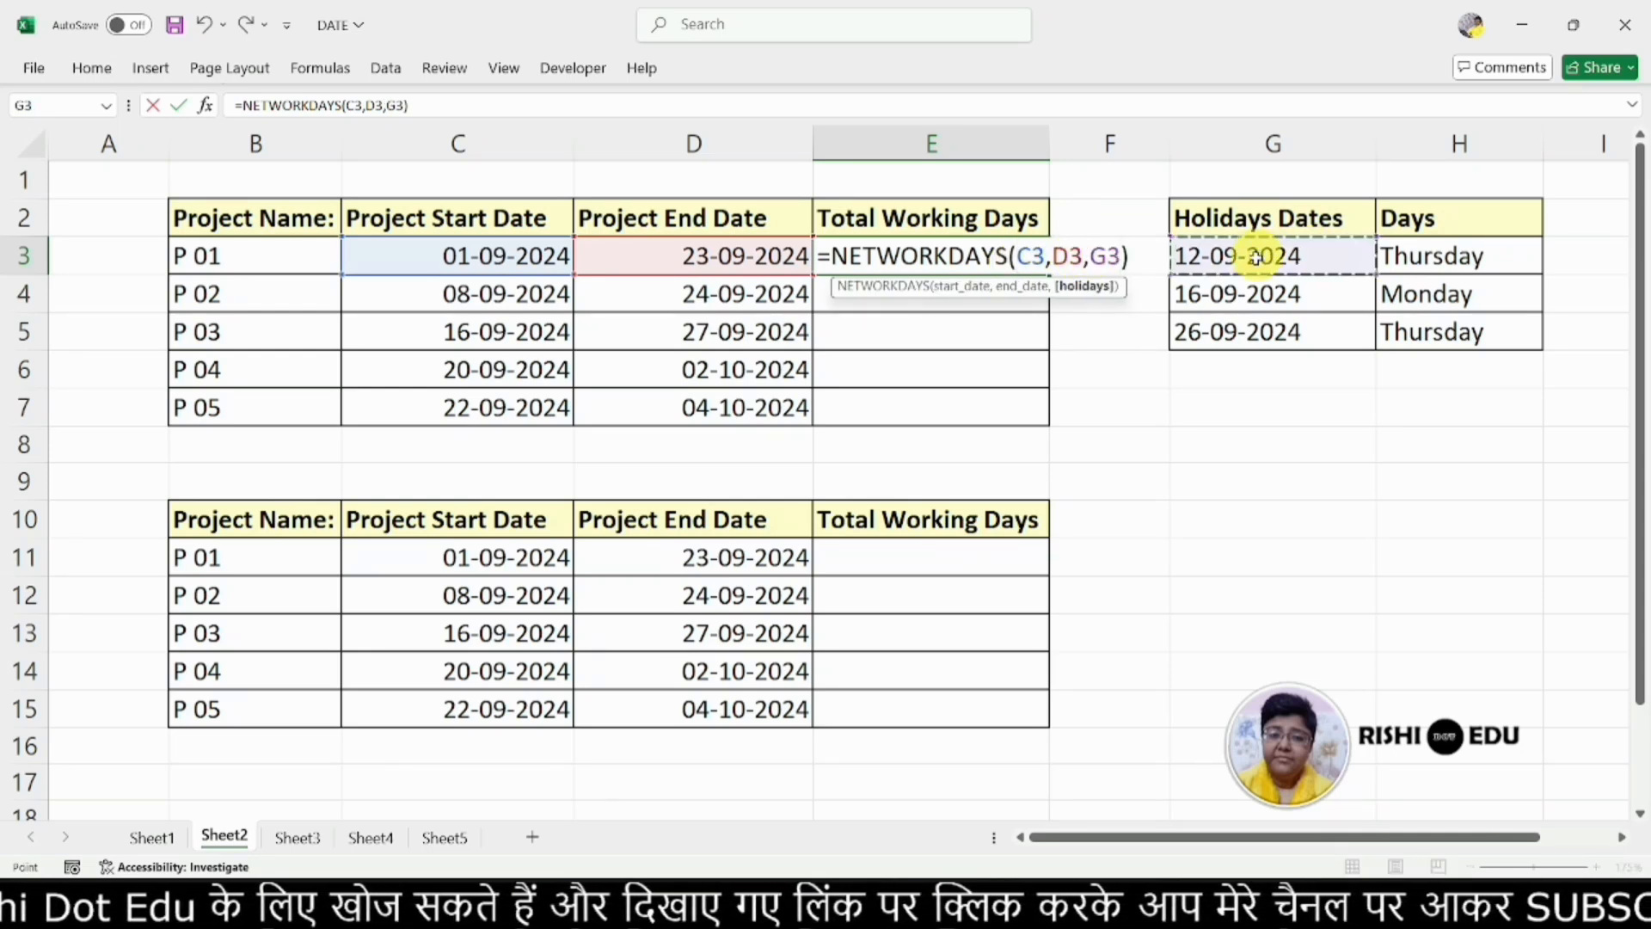
pyautogui.moveTo(1255, 256); pyautogui.dragTo(1271, 330)
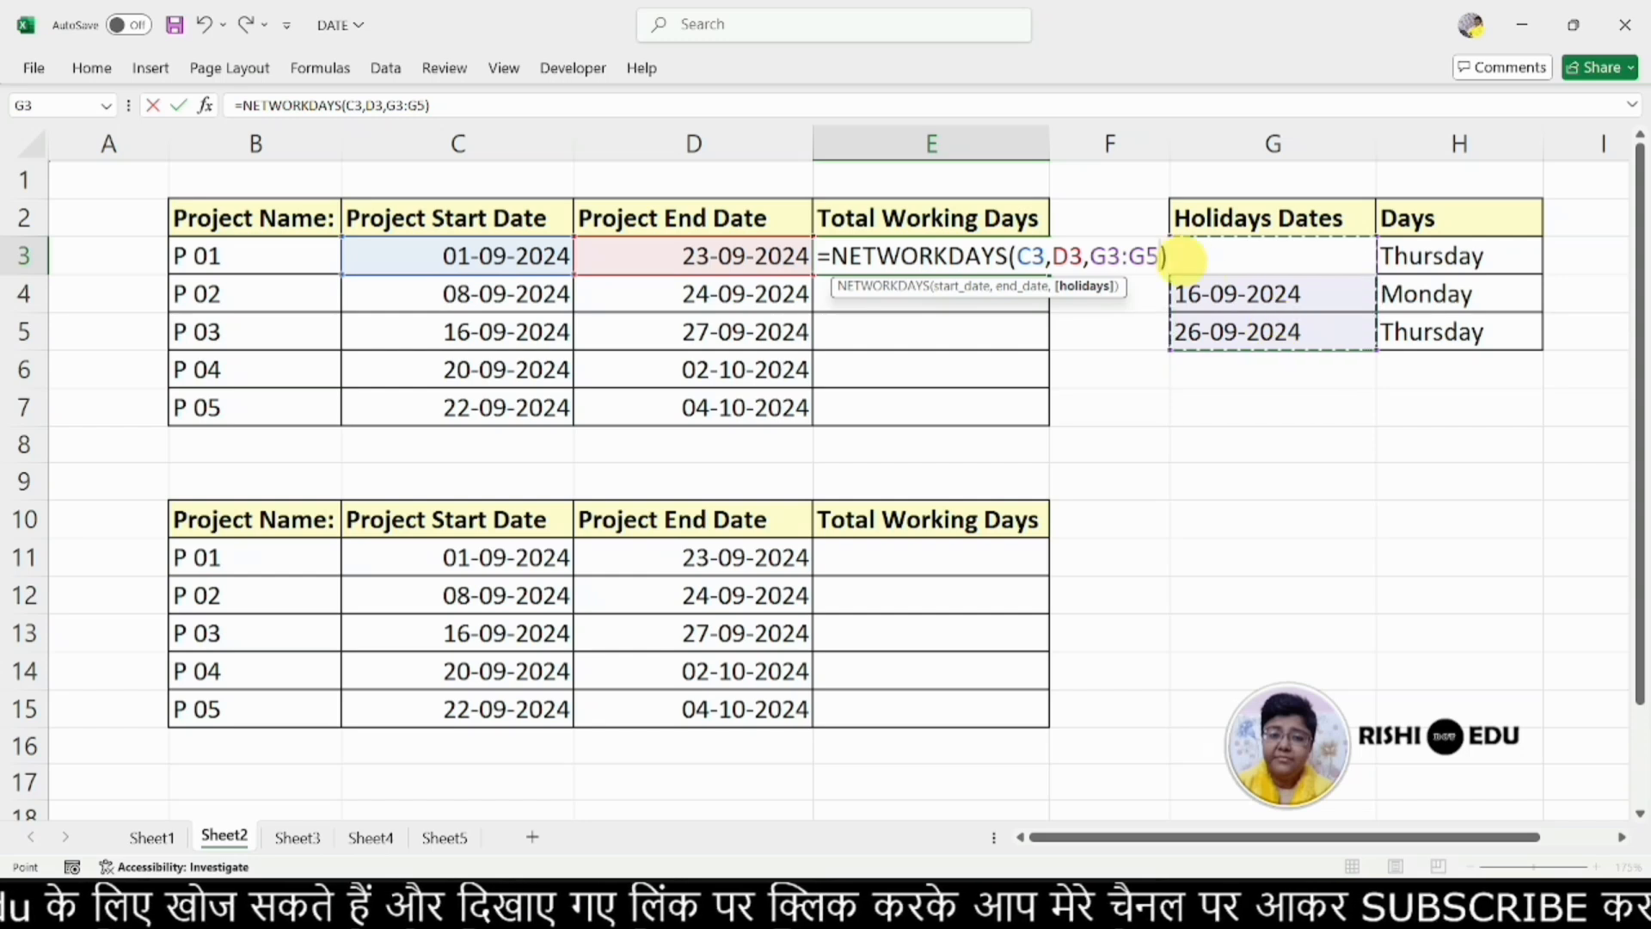
pyautogui.press('Return')
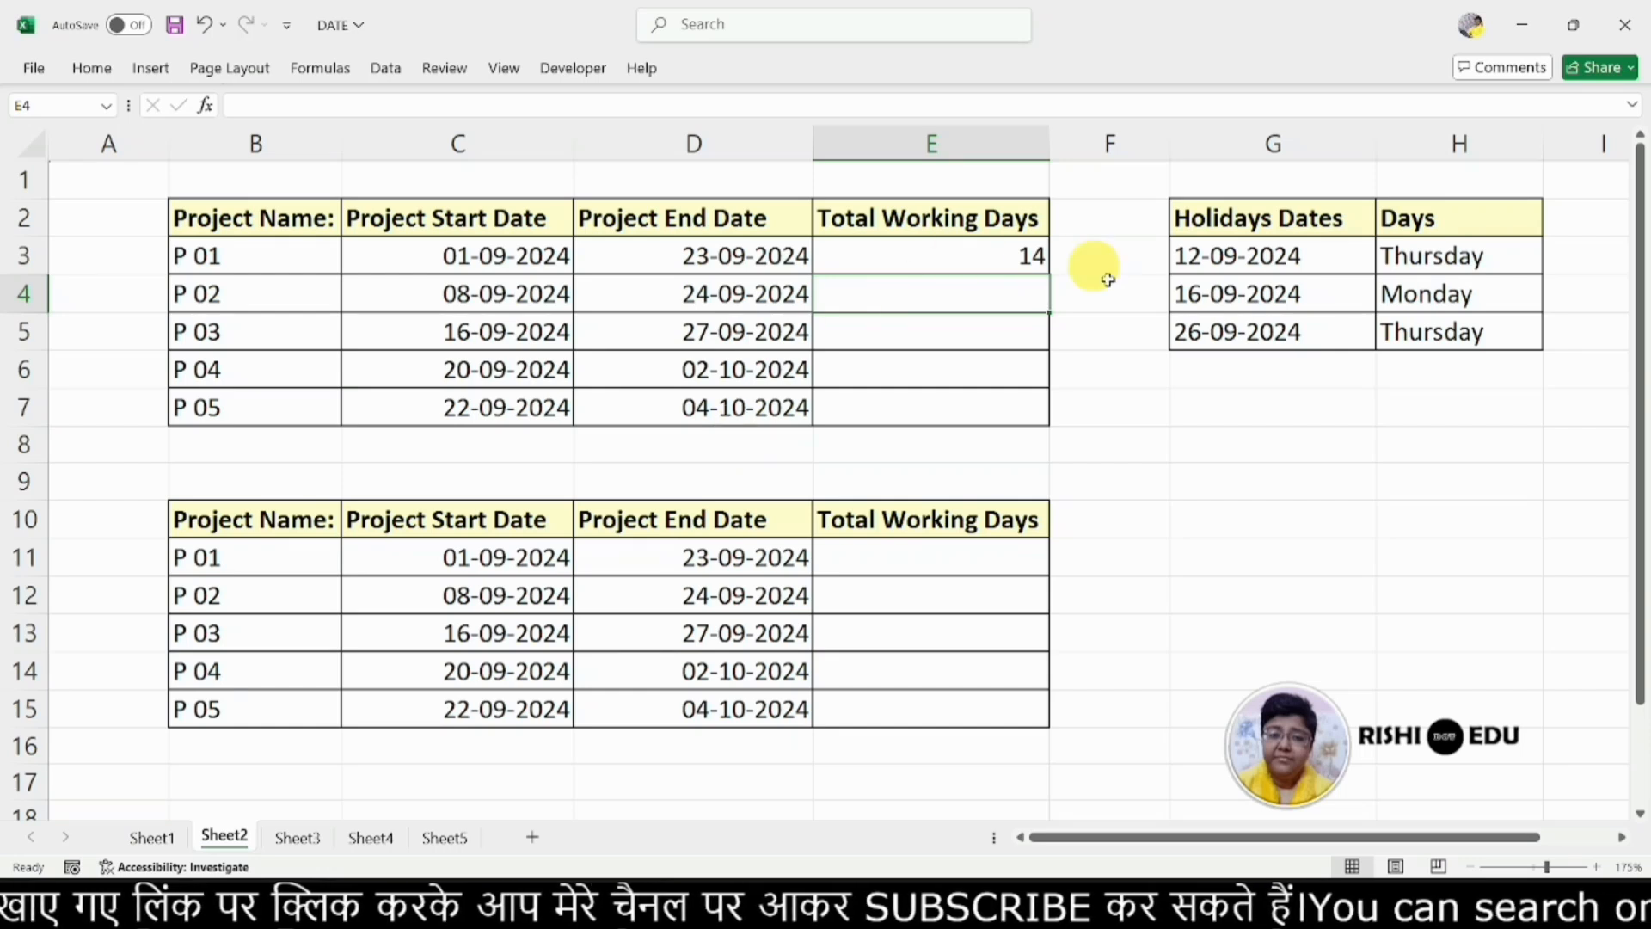
# - Count P 01's working days on the September 2024 system calendar, marking the 19th, 20th, 21st and 23rd
pyautogui.click(1569, 903)
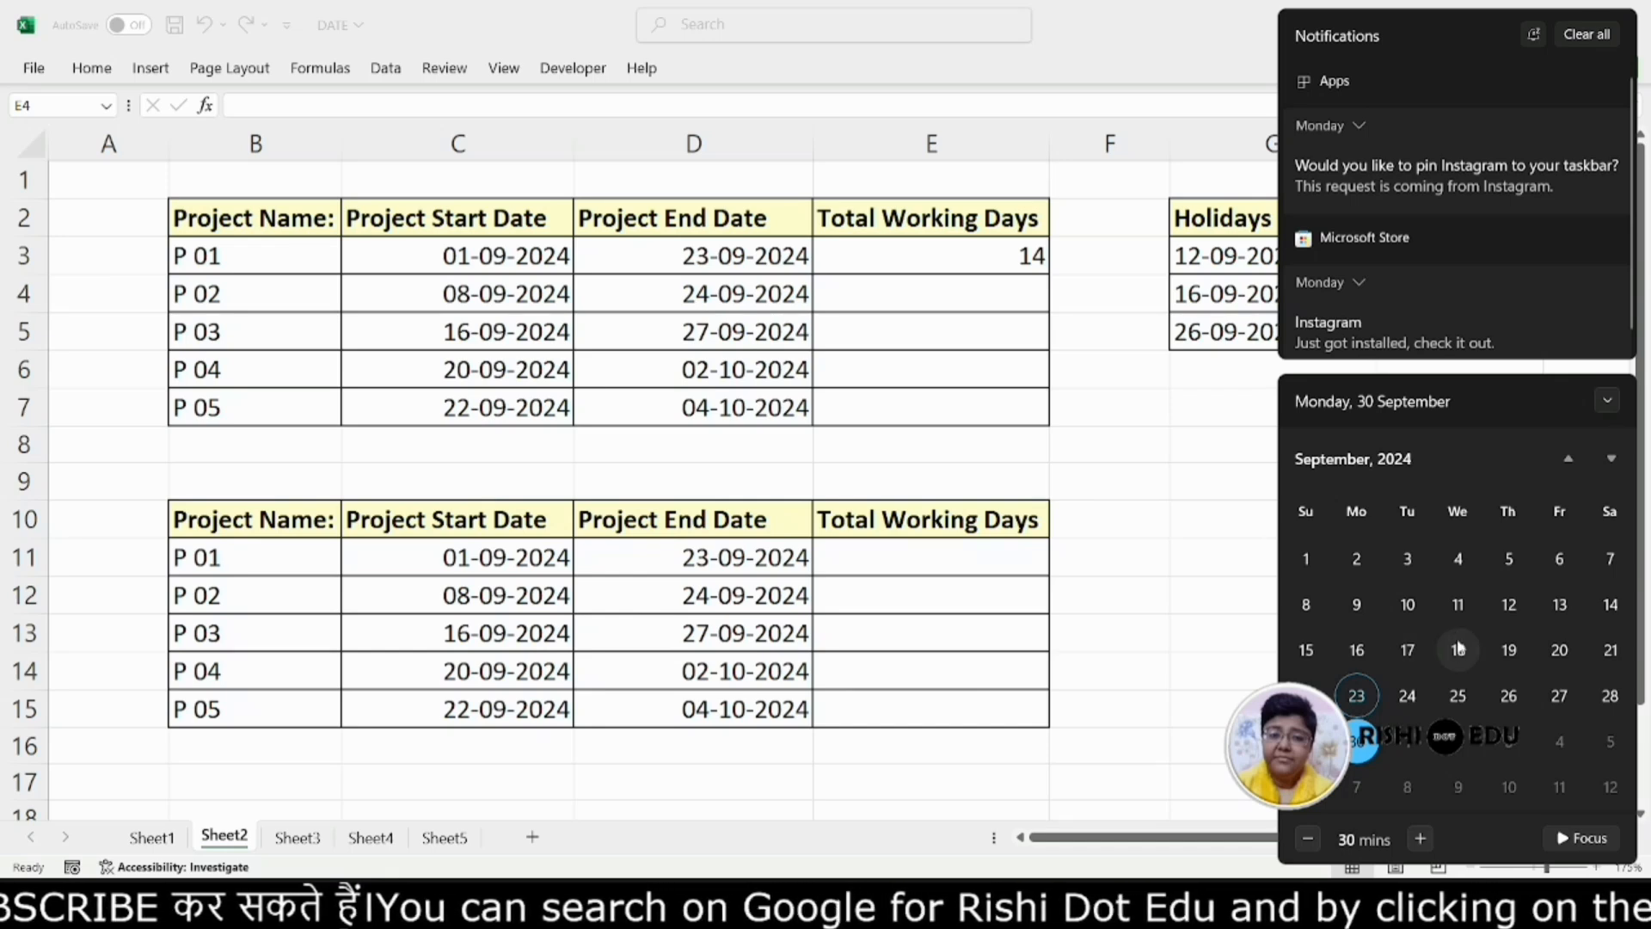
pyautogui.click(1510, 652)
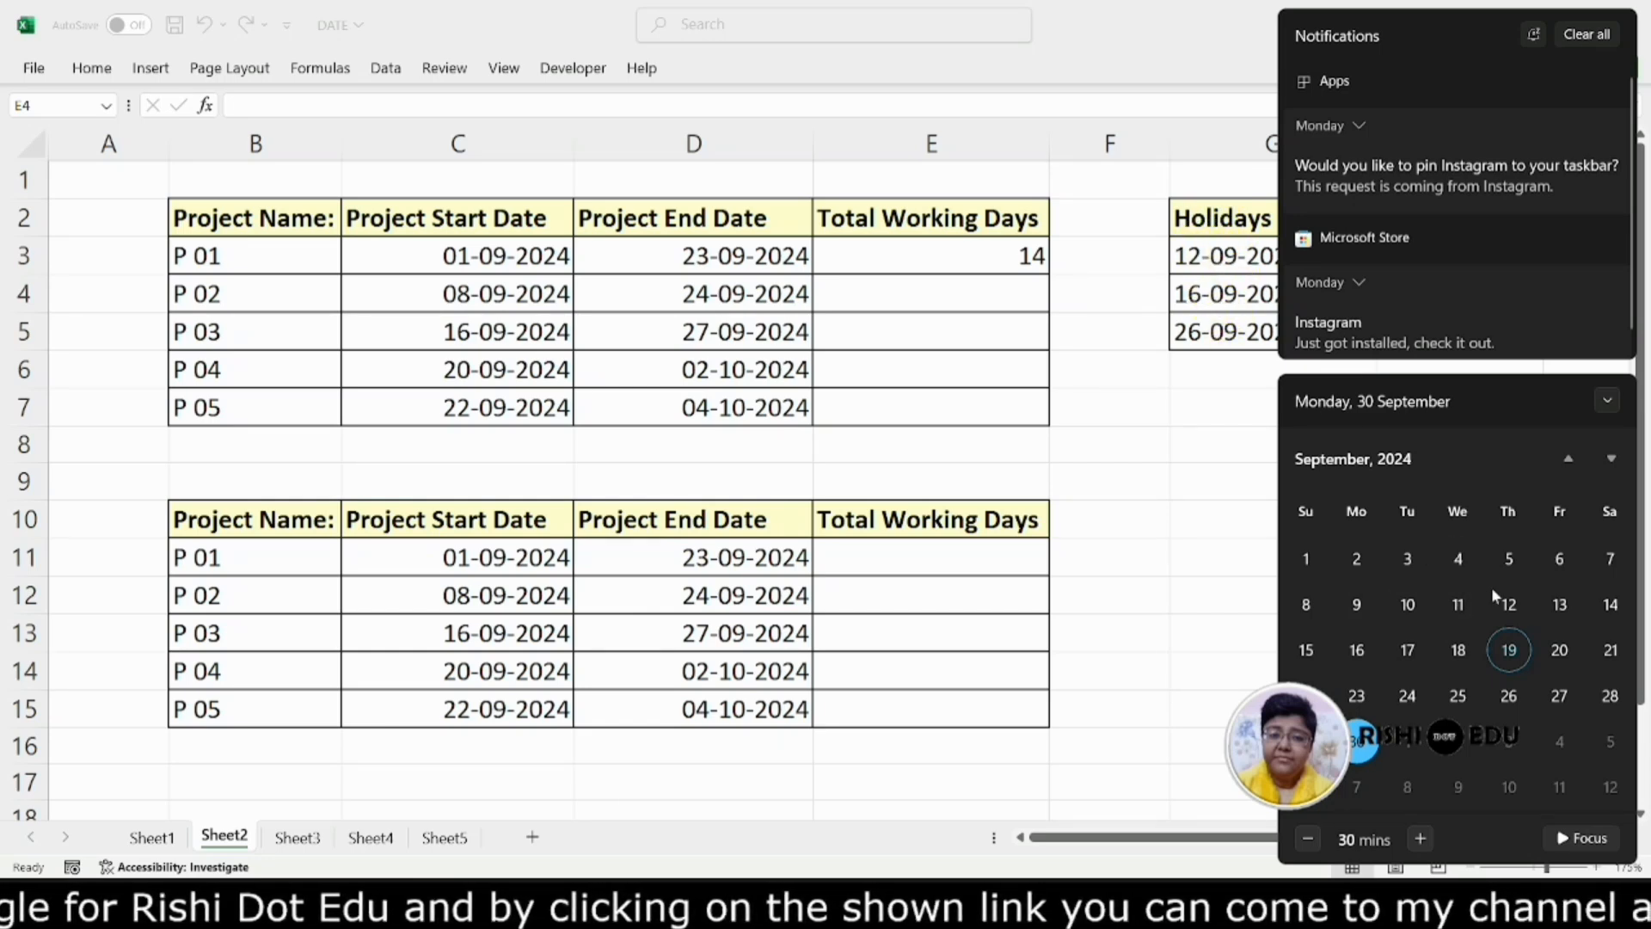
pyautogui.click(1562, 655)
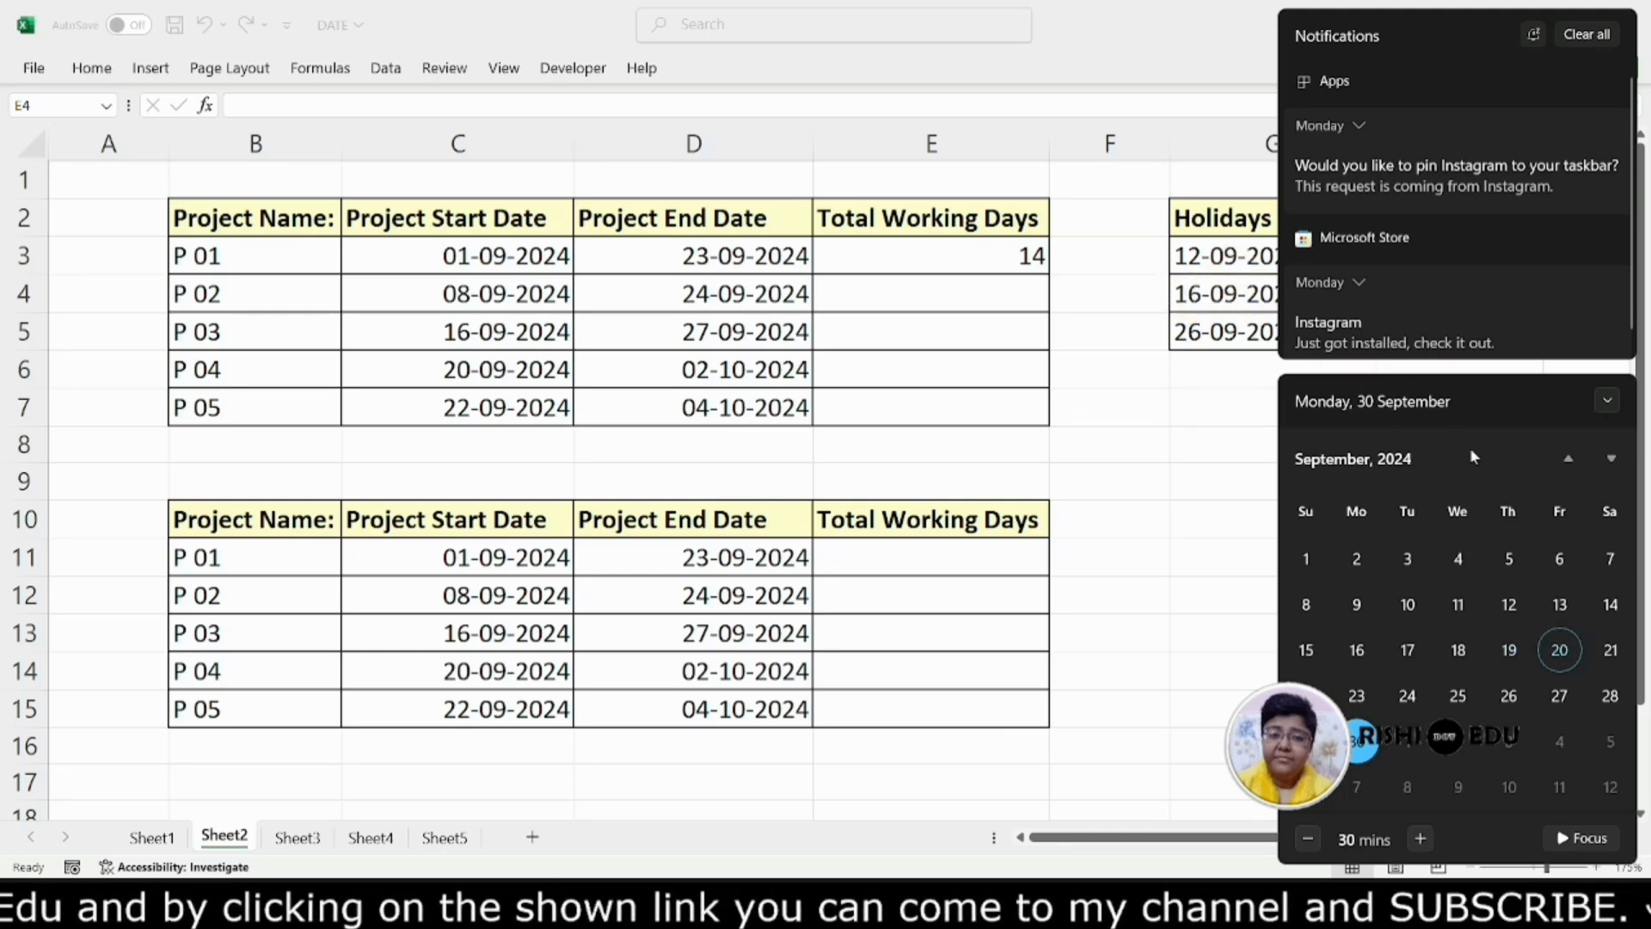
pyautogui.click(1608, 652)
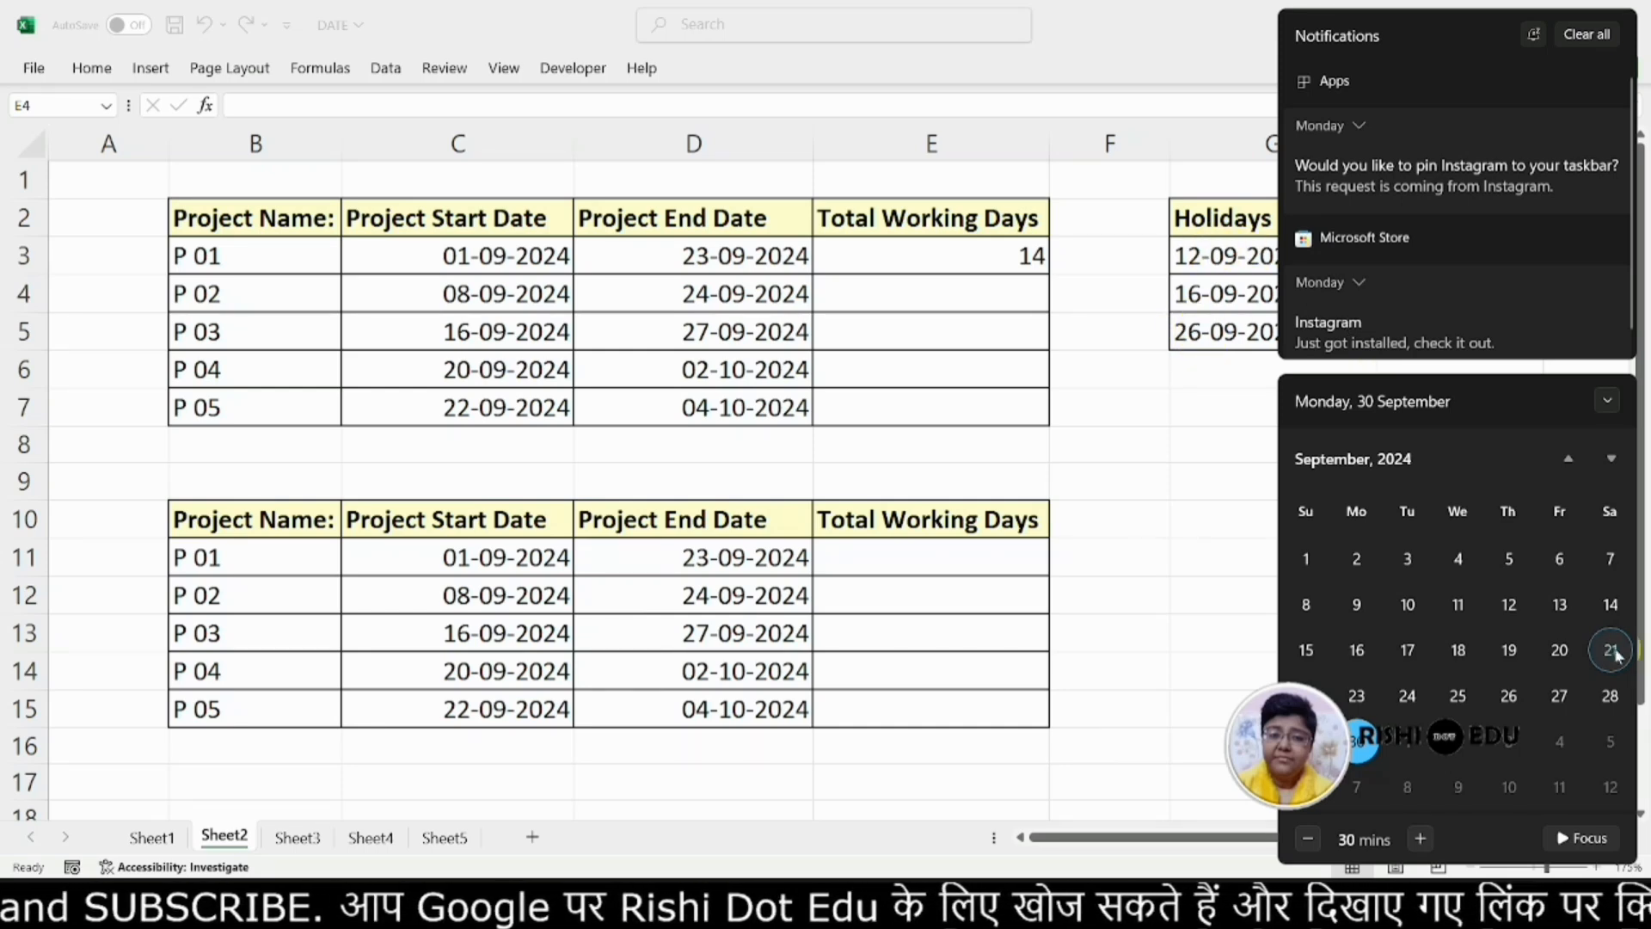
pyautogui.click(1357, 696)
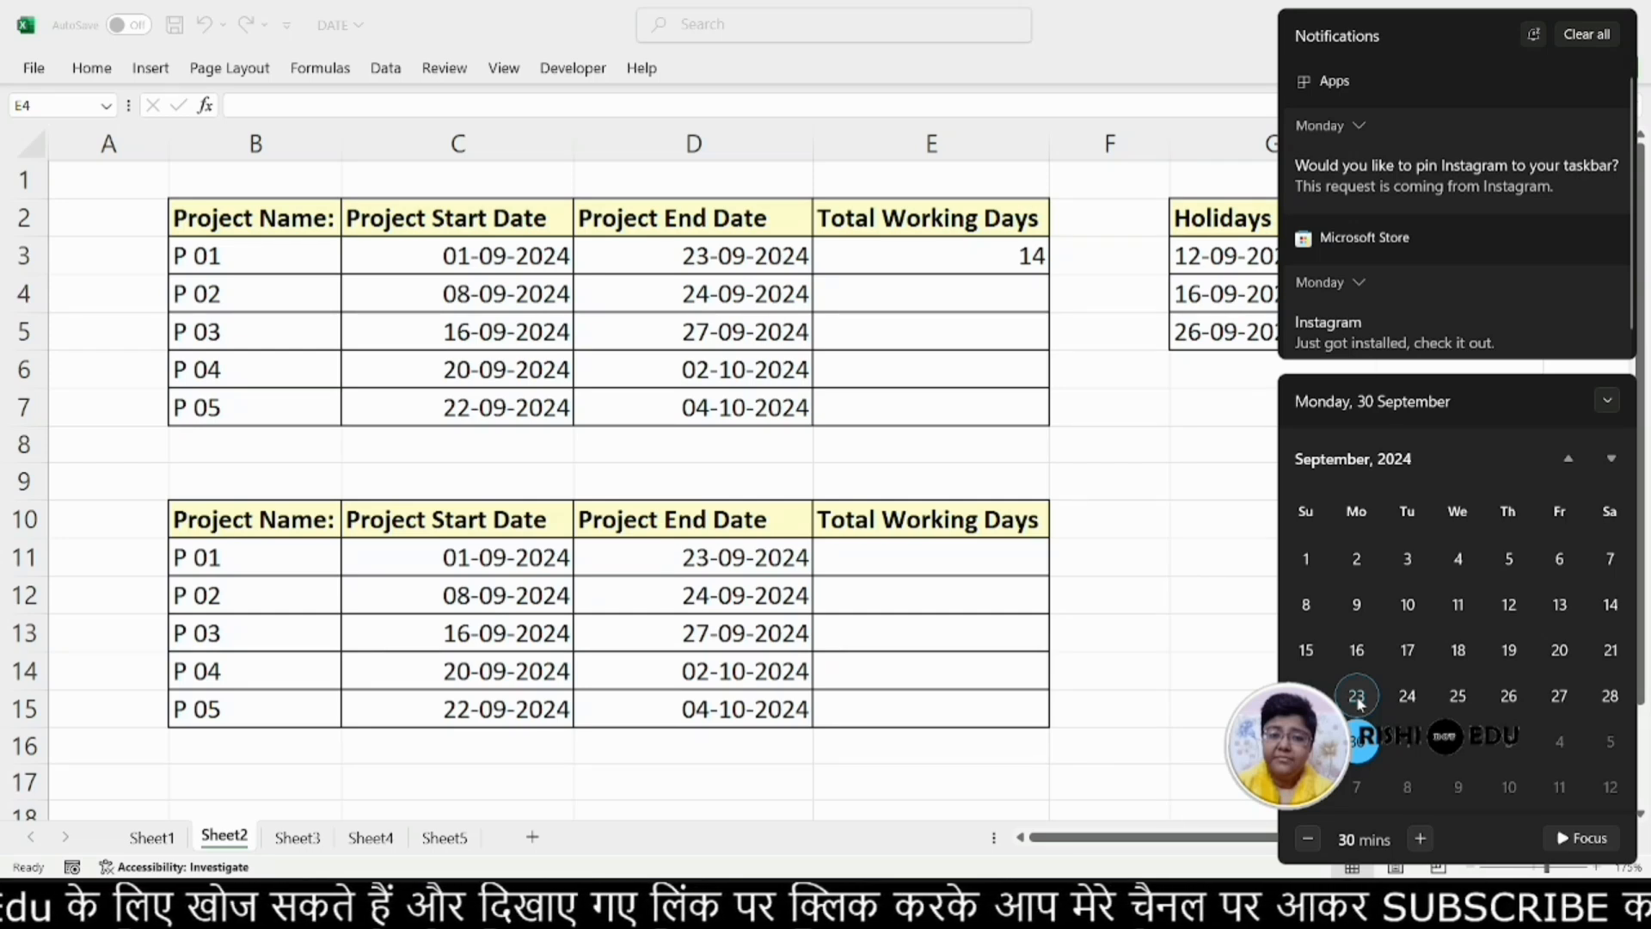
# - Begin a NETWORKDAYS.INTL formula in cell E11 for P 01's total working days in the second table
pyautogui.click(962, 245)
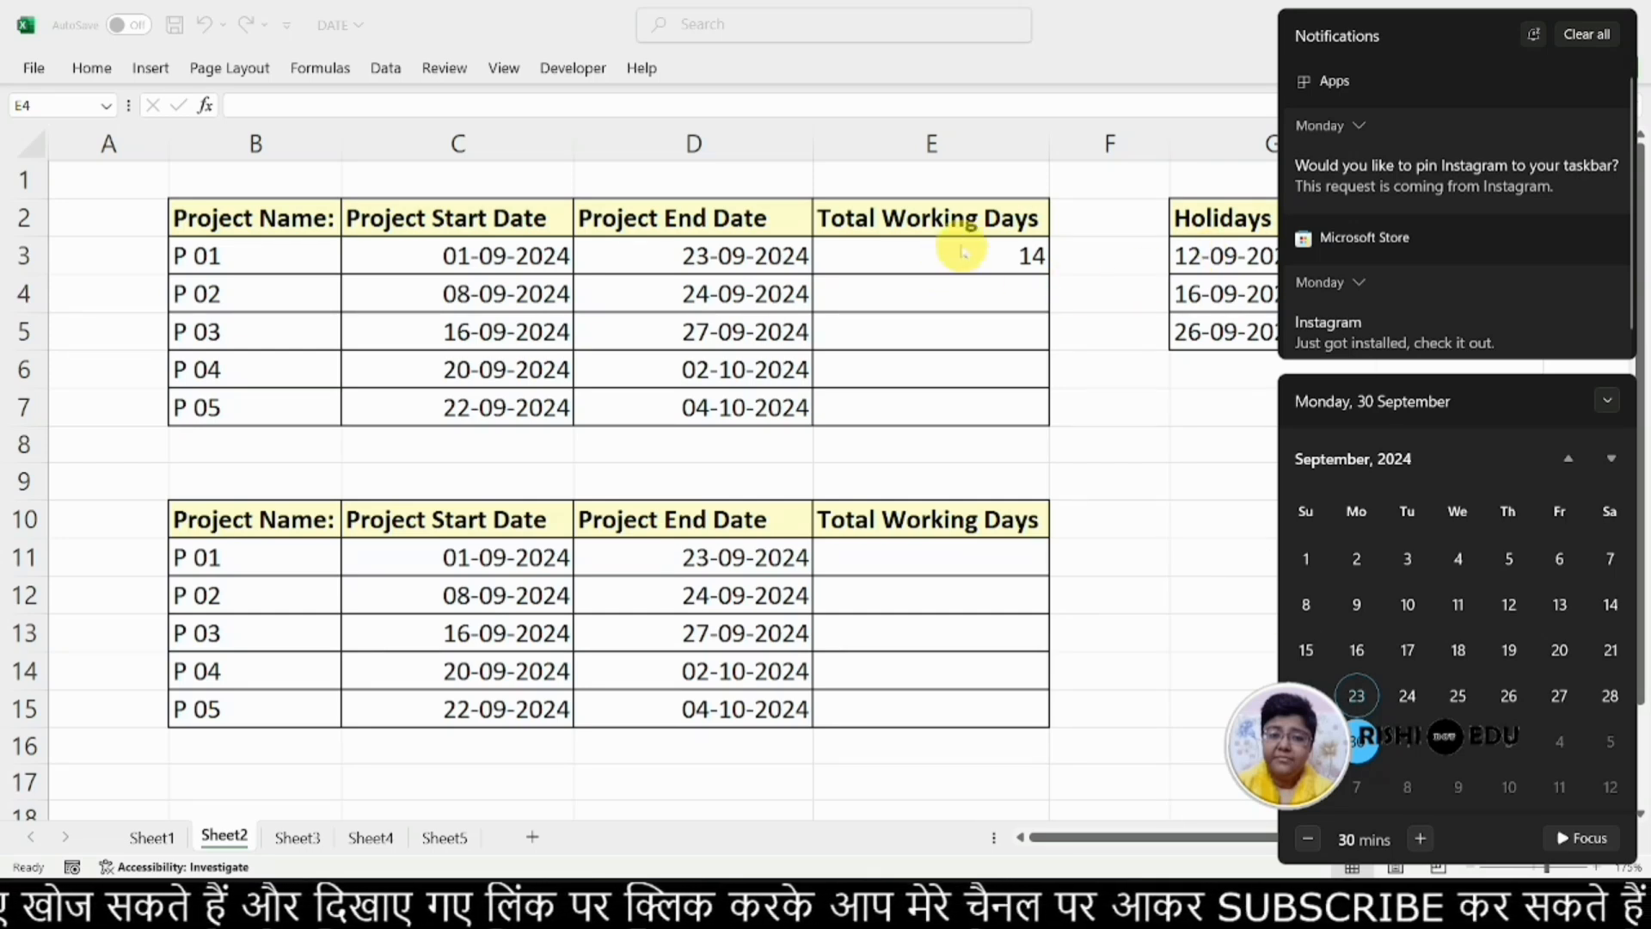
pyautogui.click(937, 557)
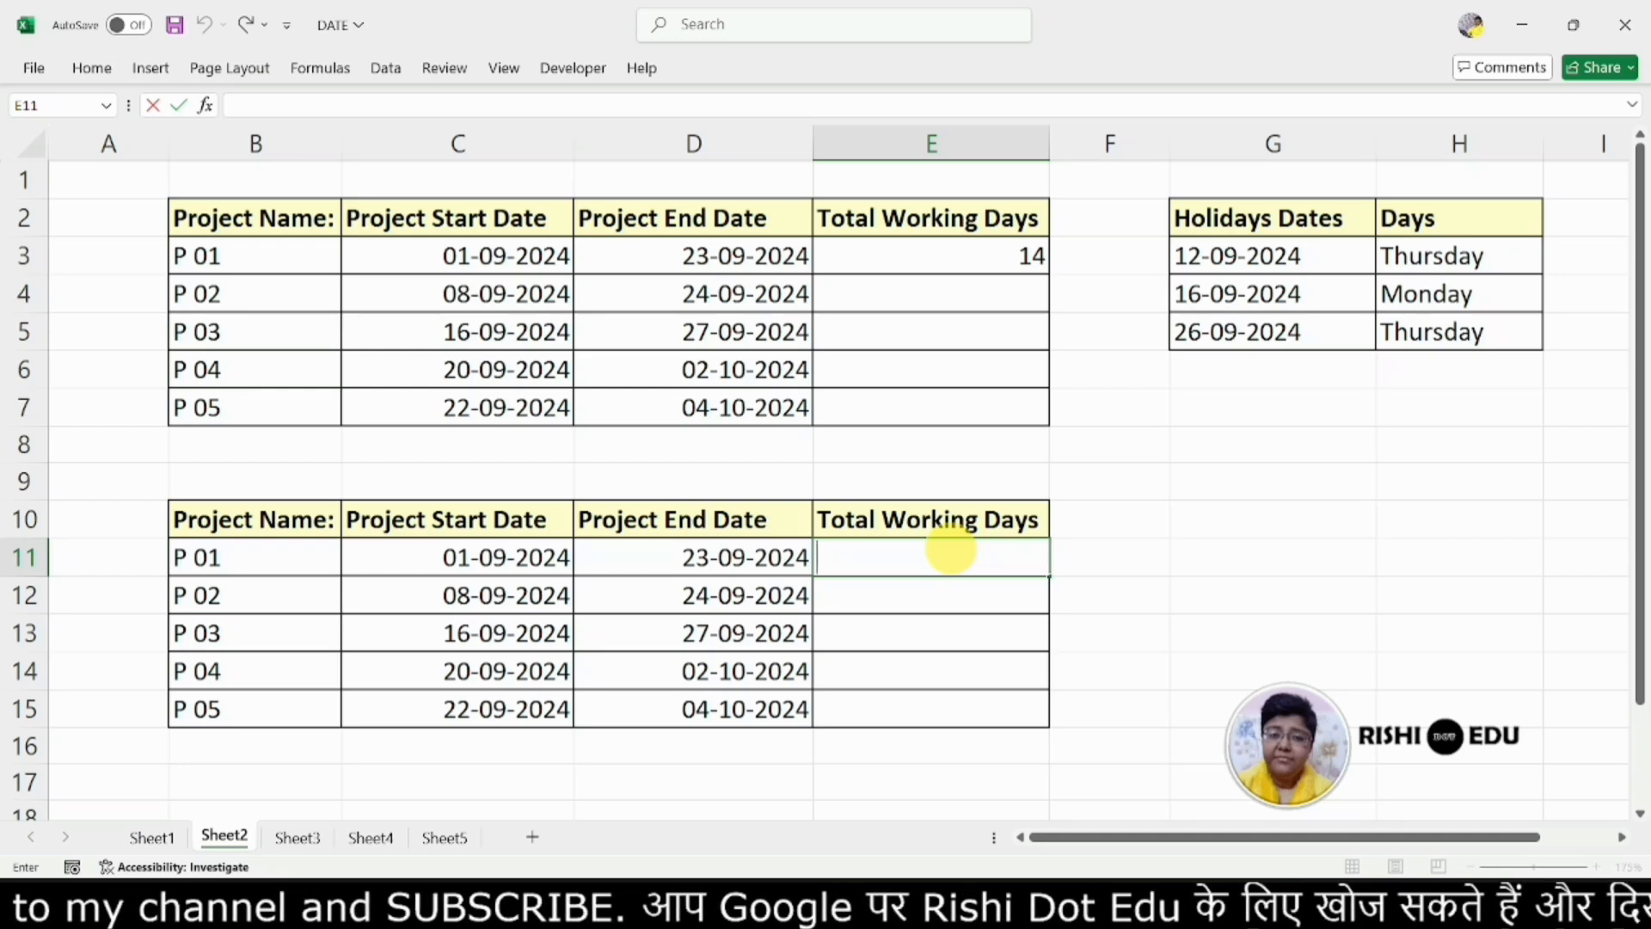
pyautogui.write('=')
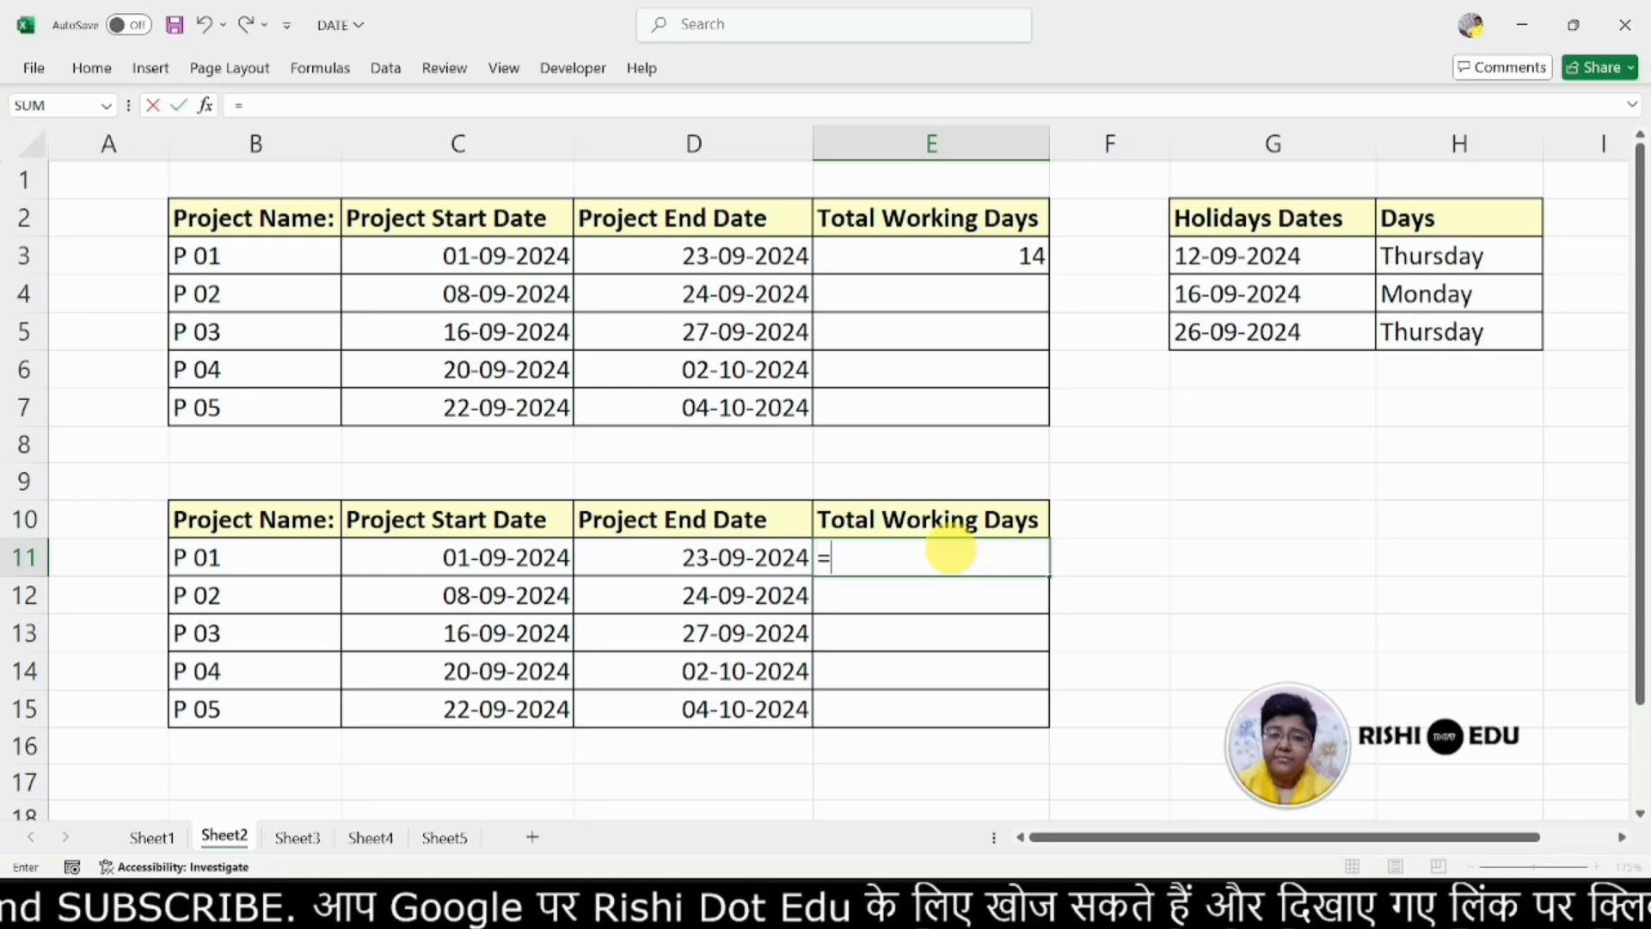
pyautogui.write('net')
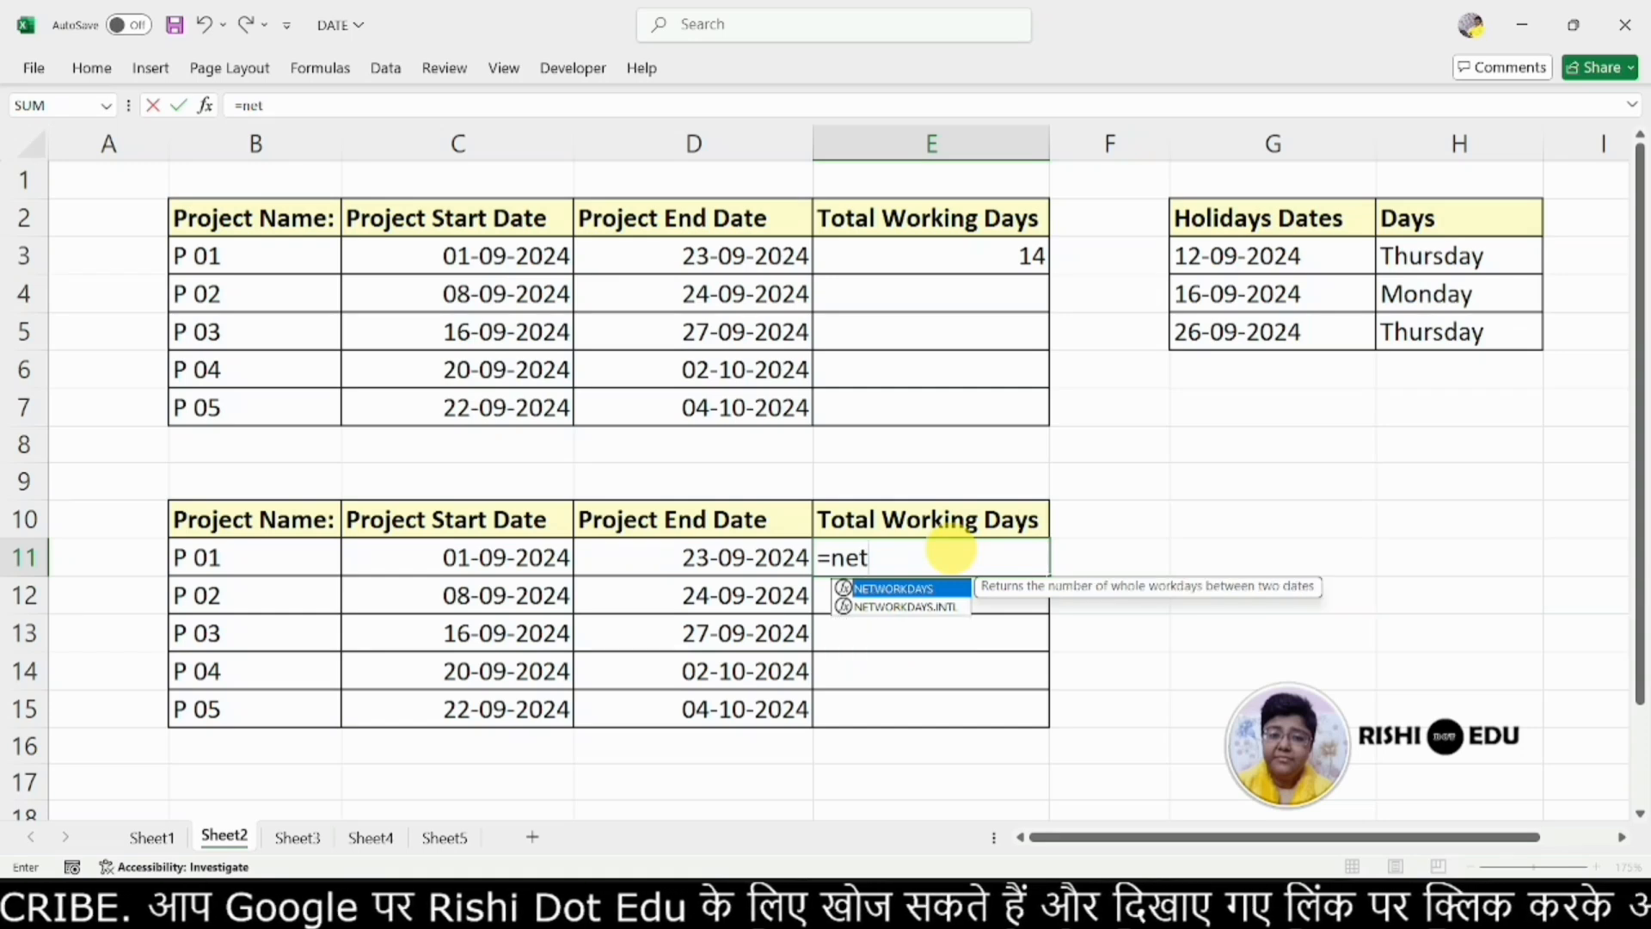
pyautogui.write('work')
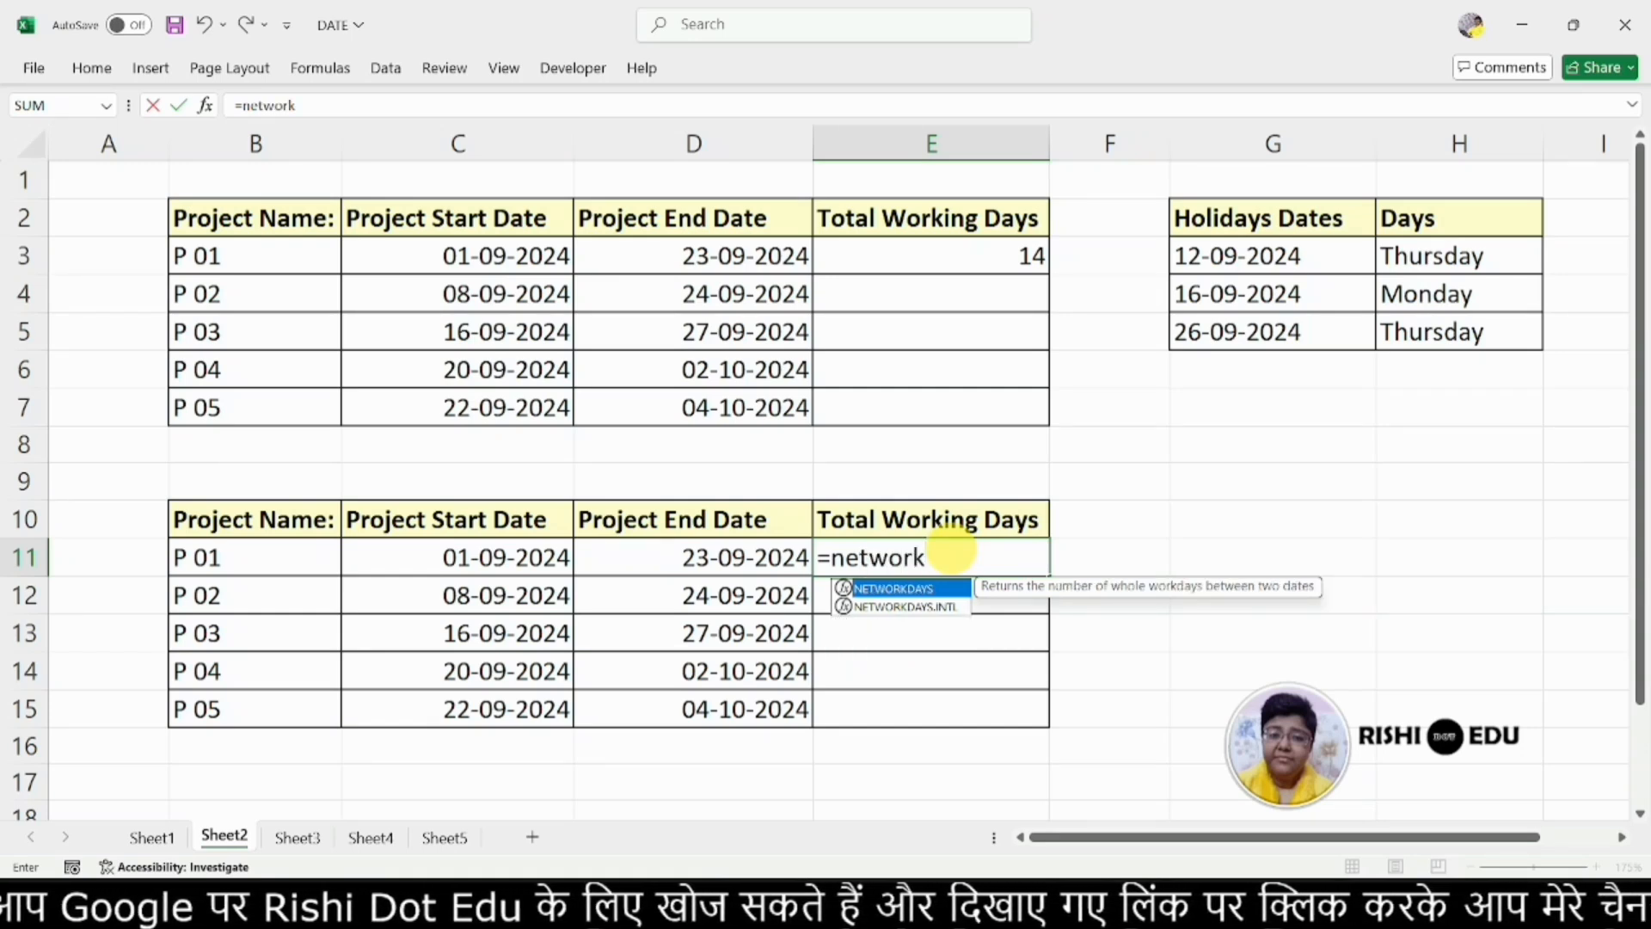
pyautogui.write('day')
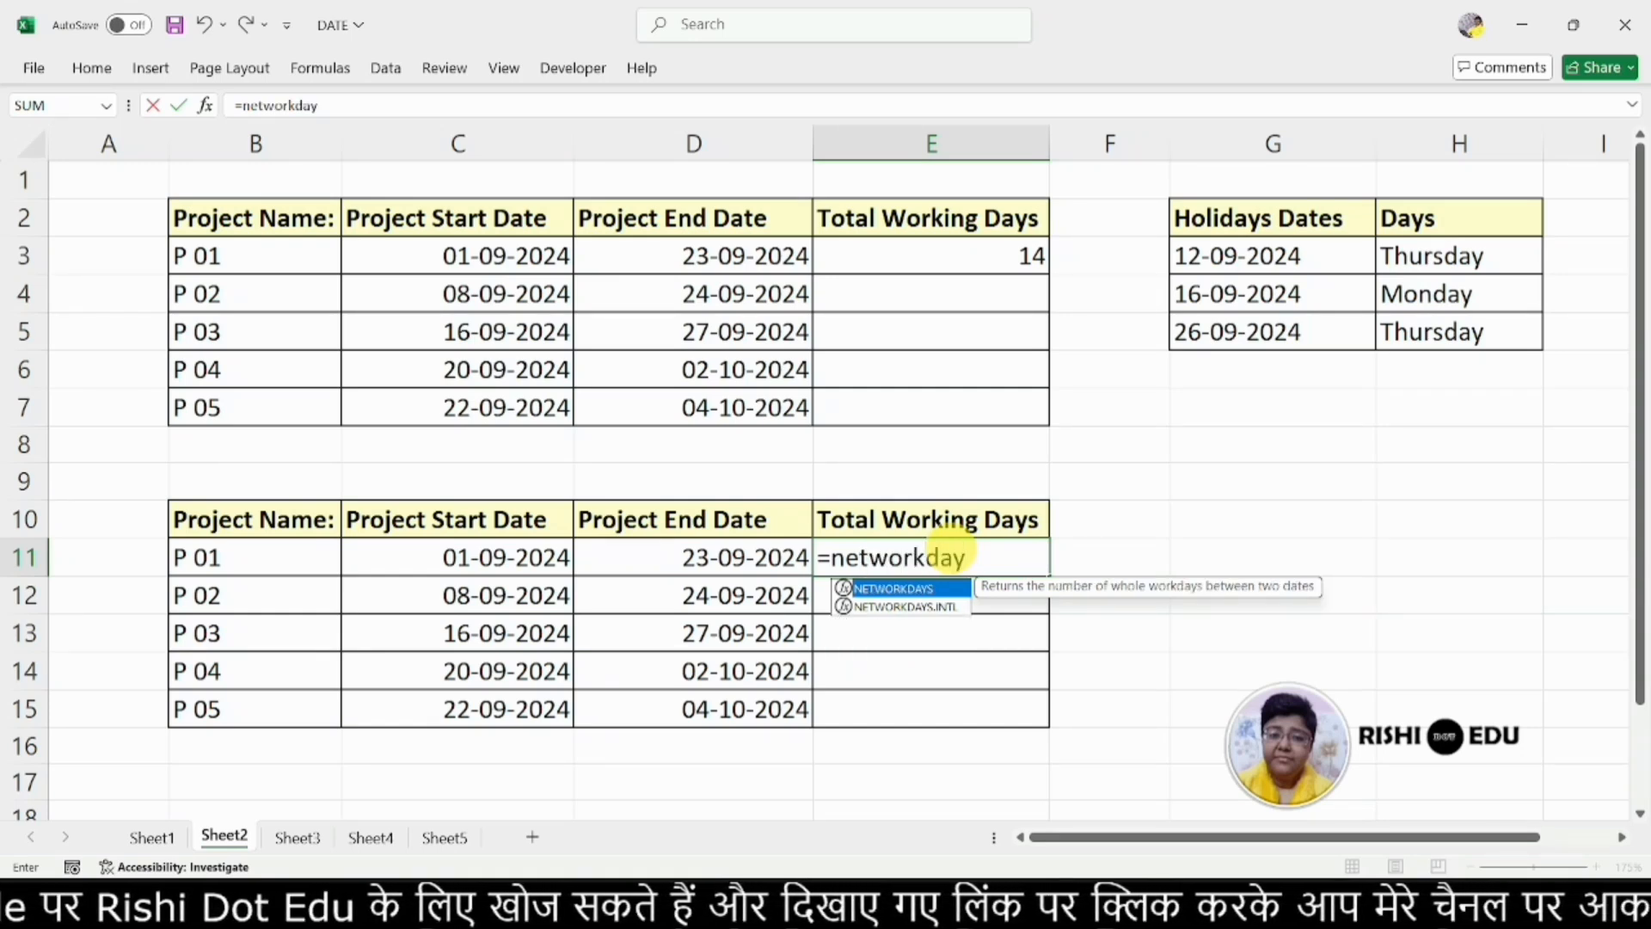
pyautogui.press('Tab')
pyautogui.write('.')
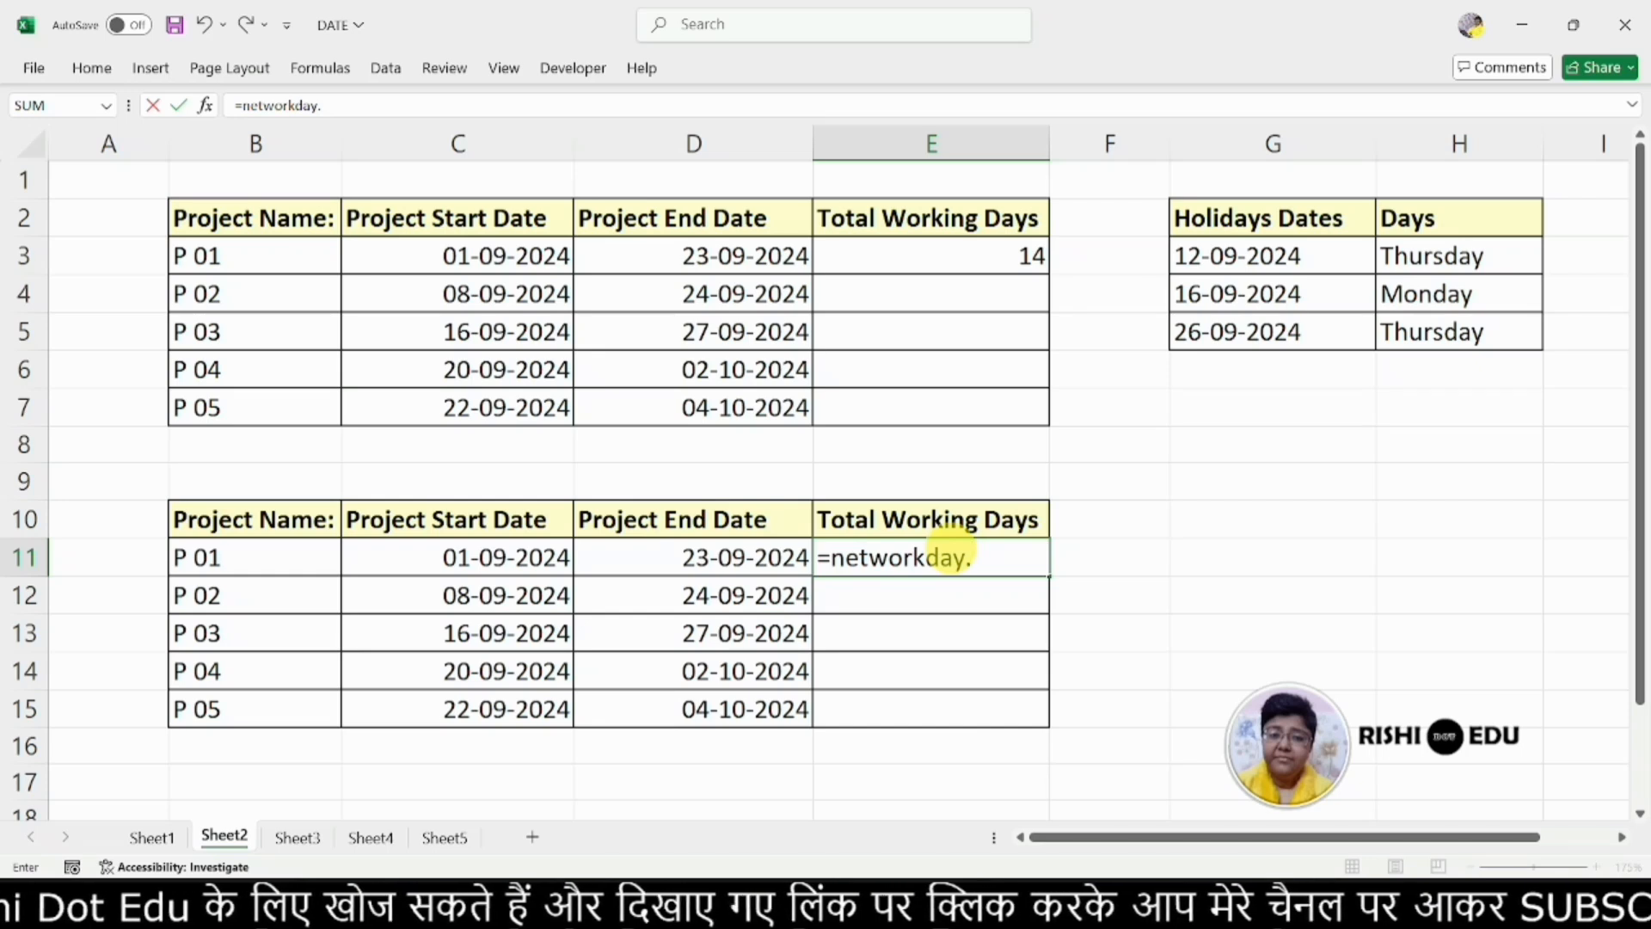
pyautogui.write('i')
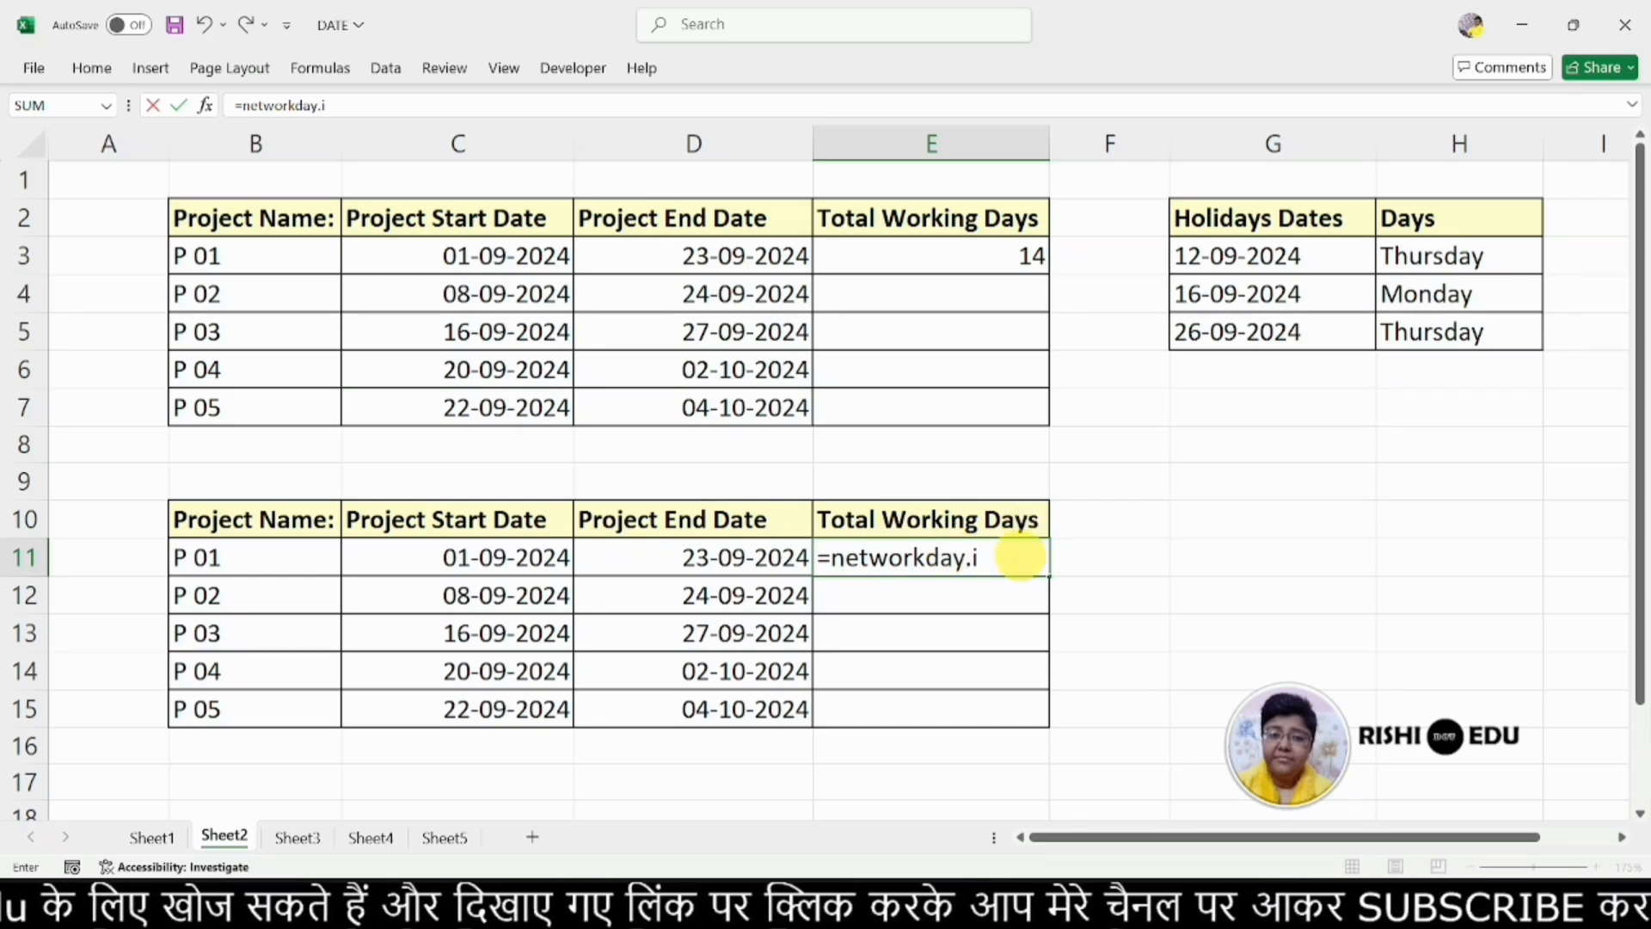
pyautogui.press('BackSpace')
pyautogui.press('BackSpace')
pyautogui.write('s')
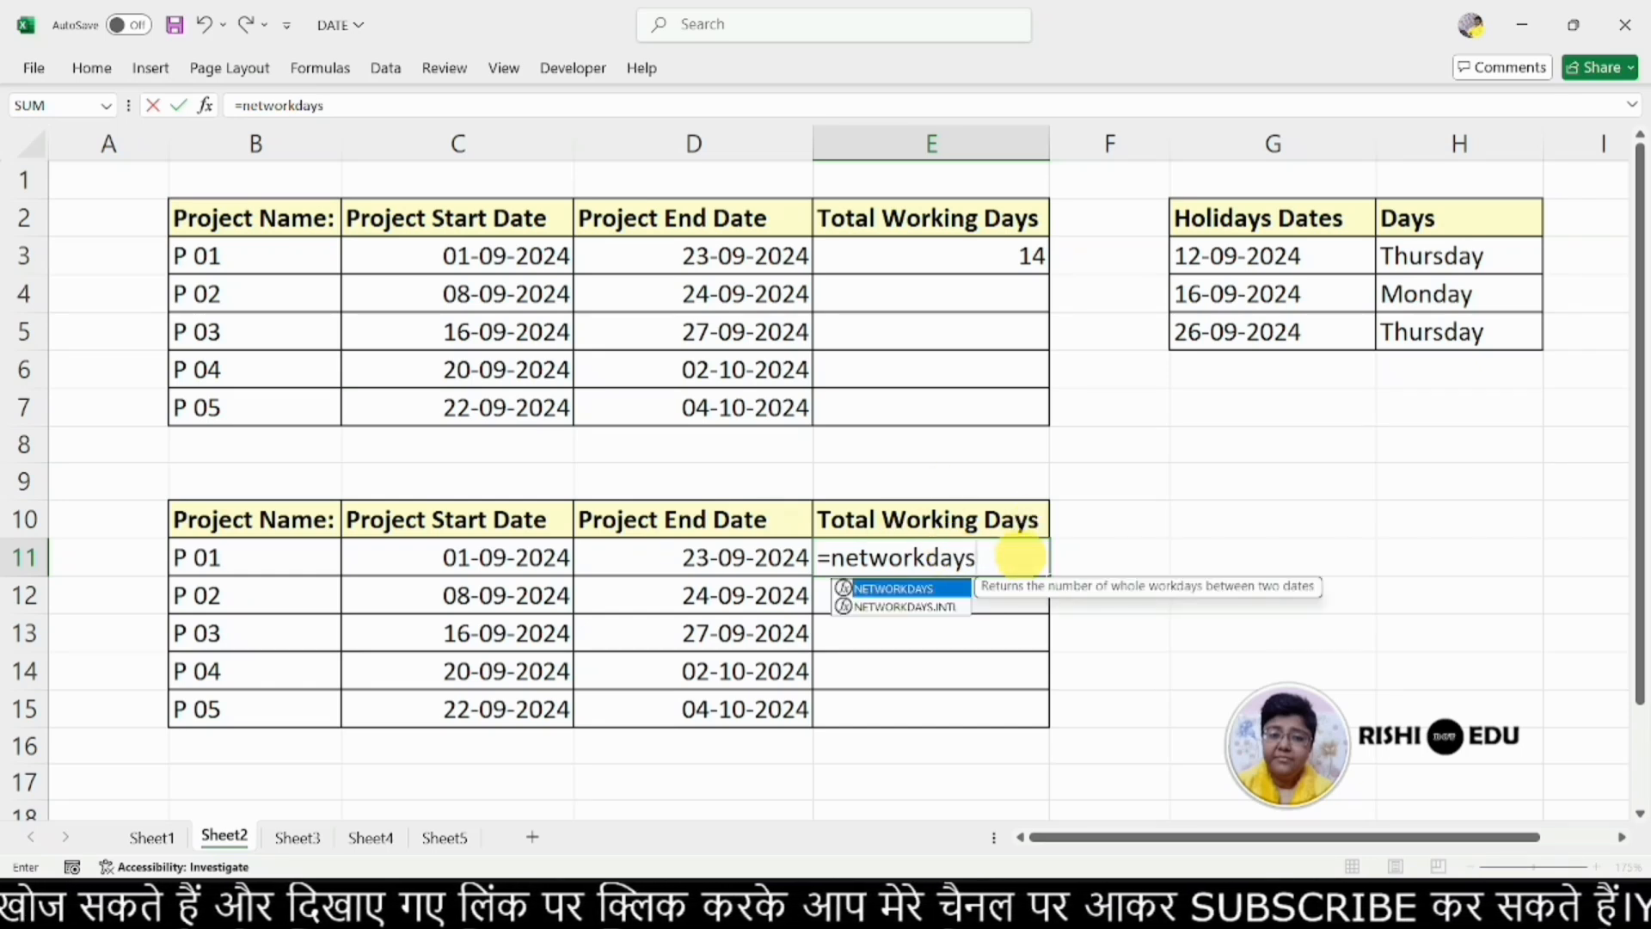
pyautogui.write('.int')
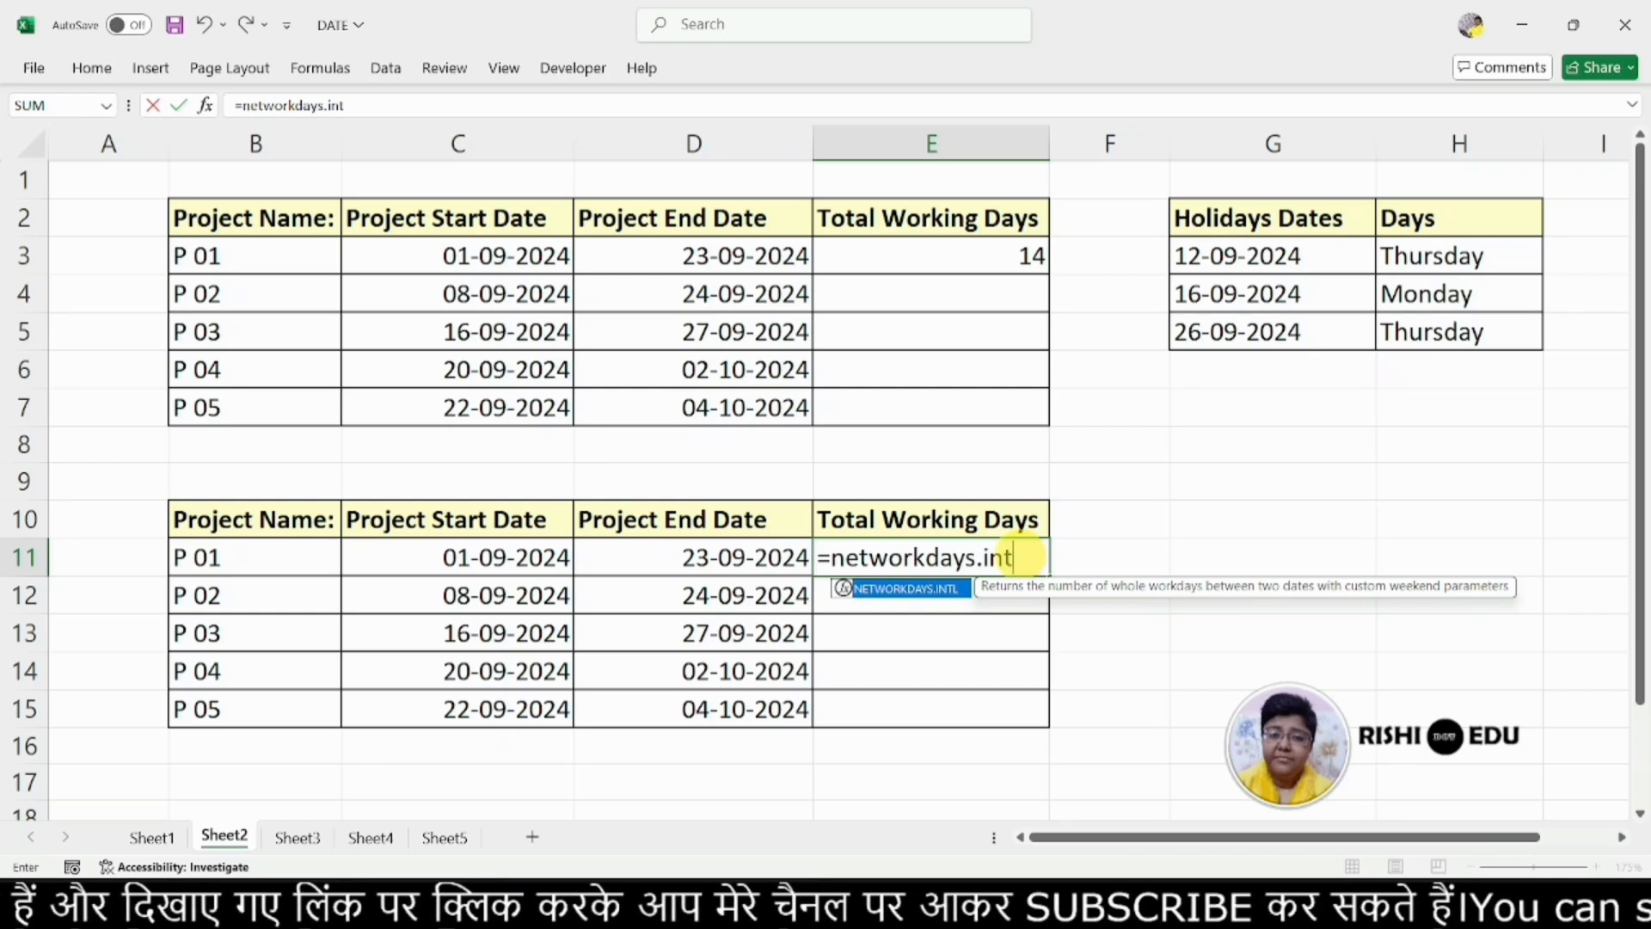
pyautogui.write('l')
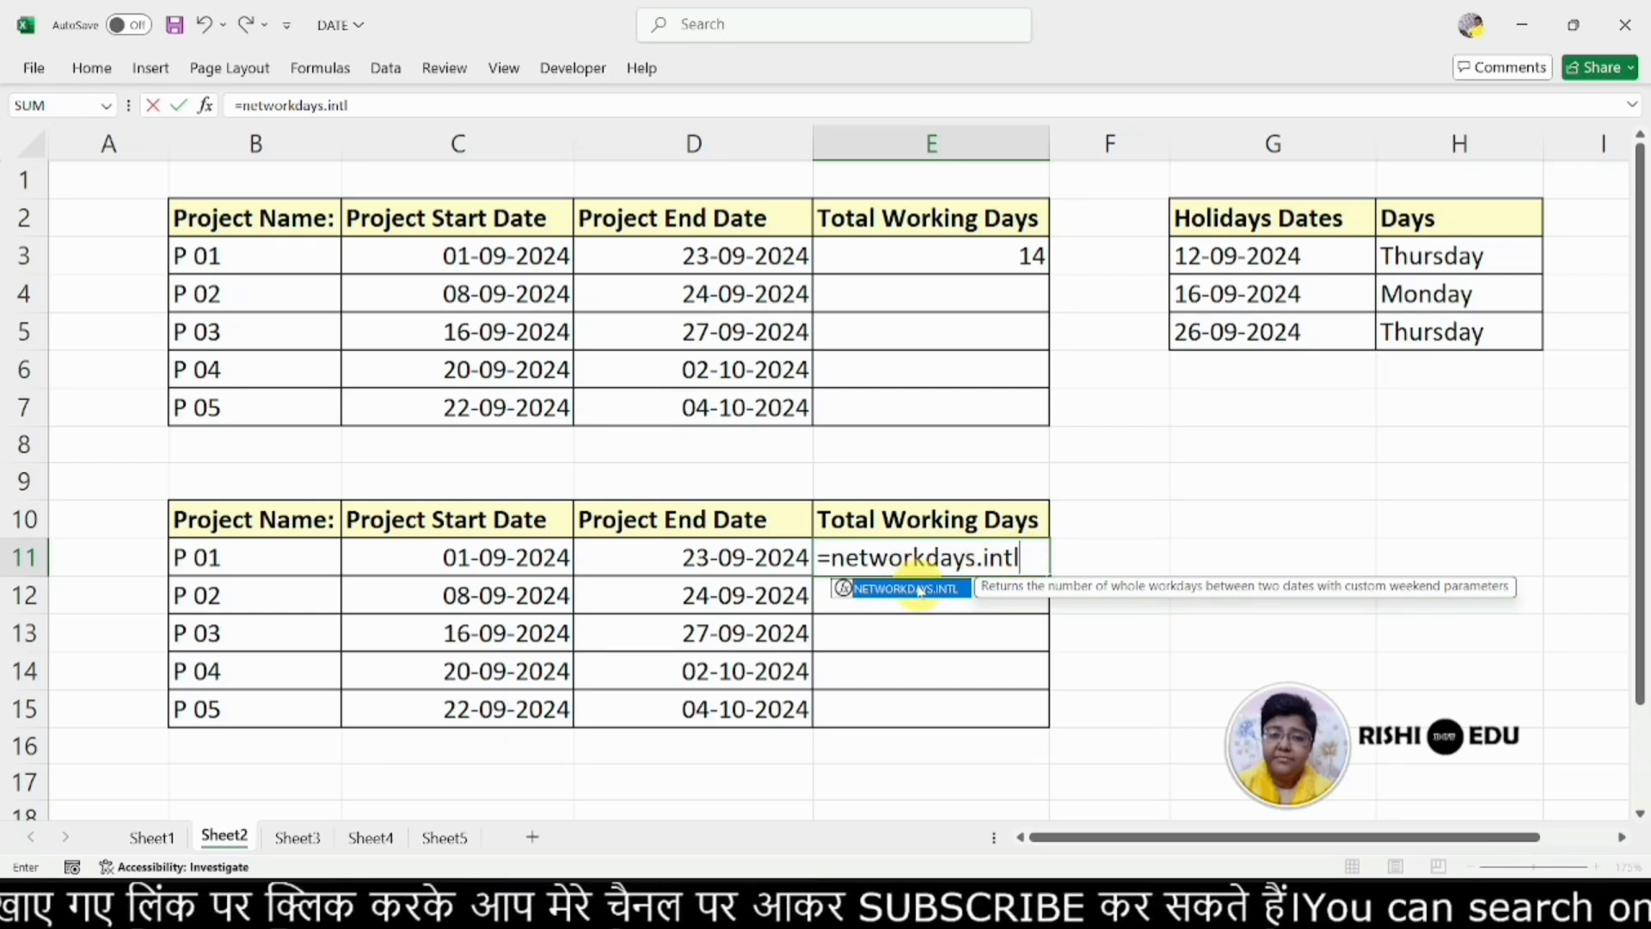
pyautogui.doubleClick(917, 588)
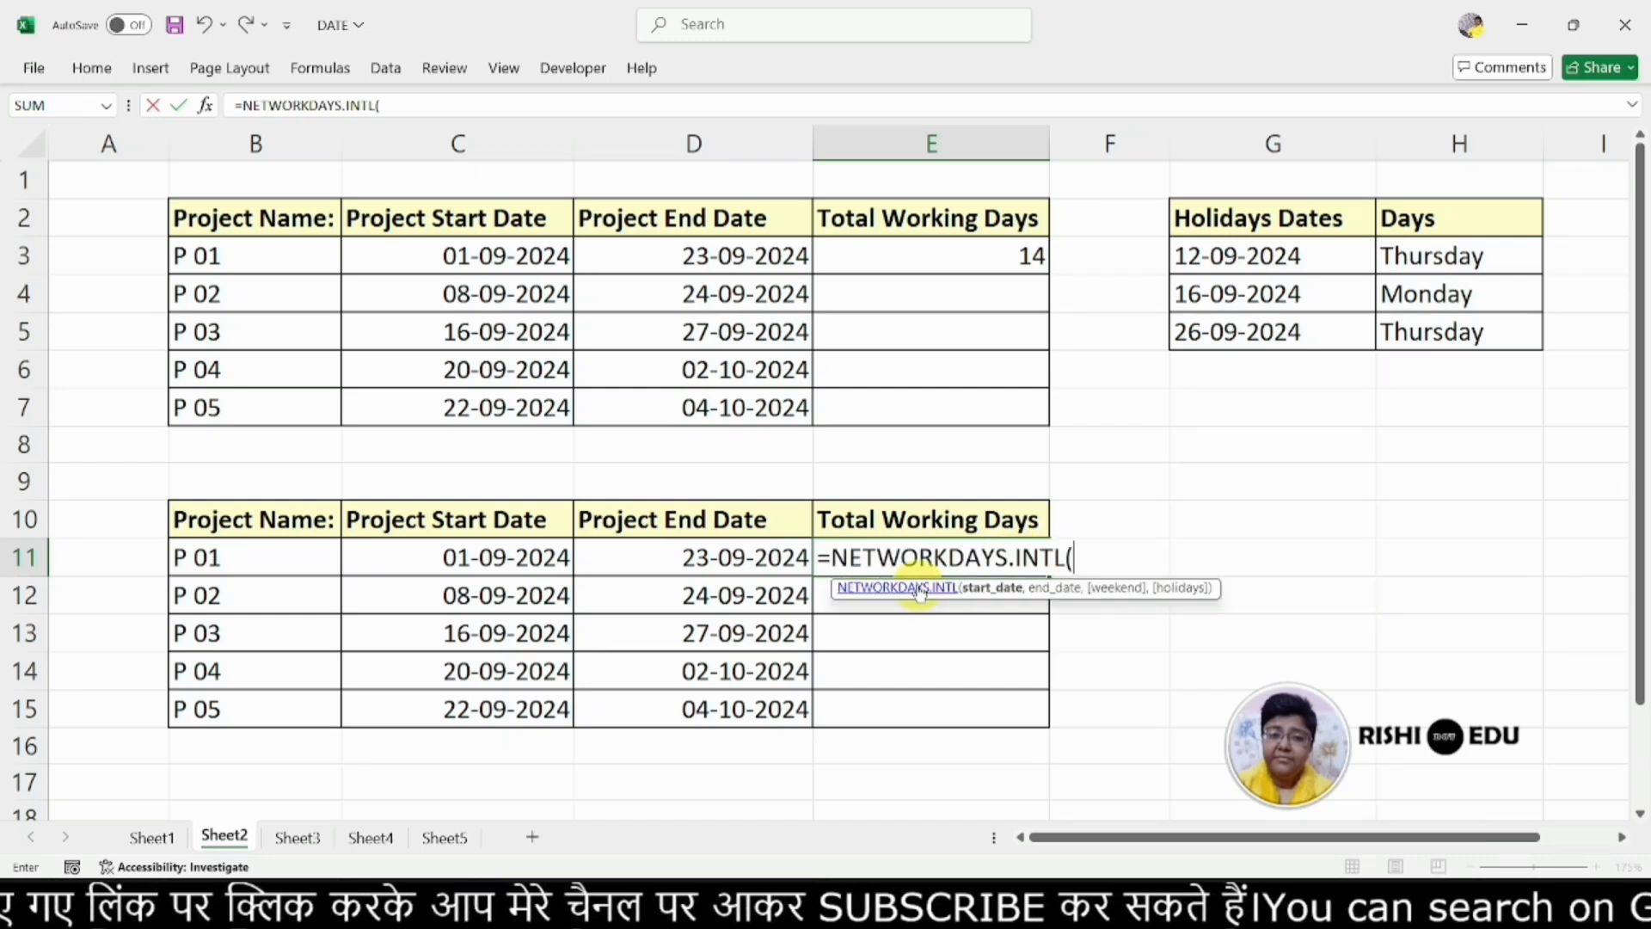
# - Supply C11 as the start date, D11 as the end date and 11 as the weekend code in the E11 formula
pyautogui.click(451, 561)
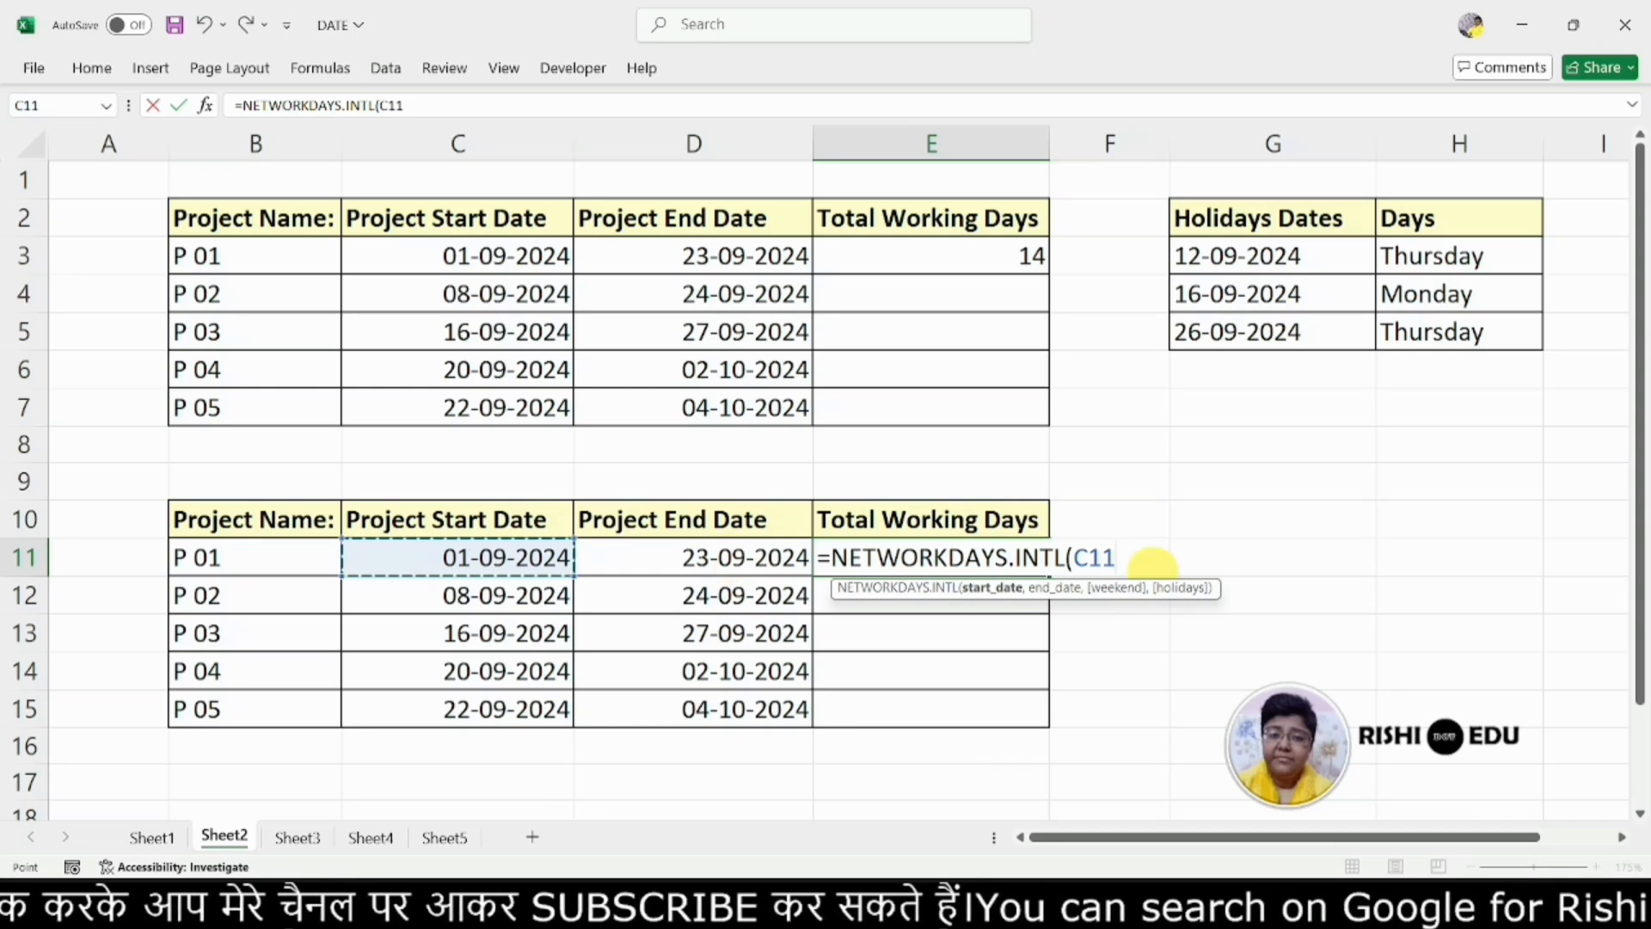
pyautogui.write(',')
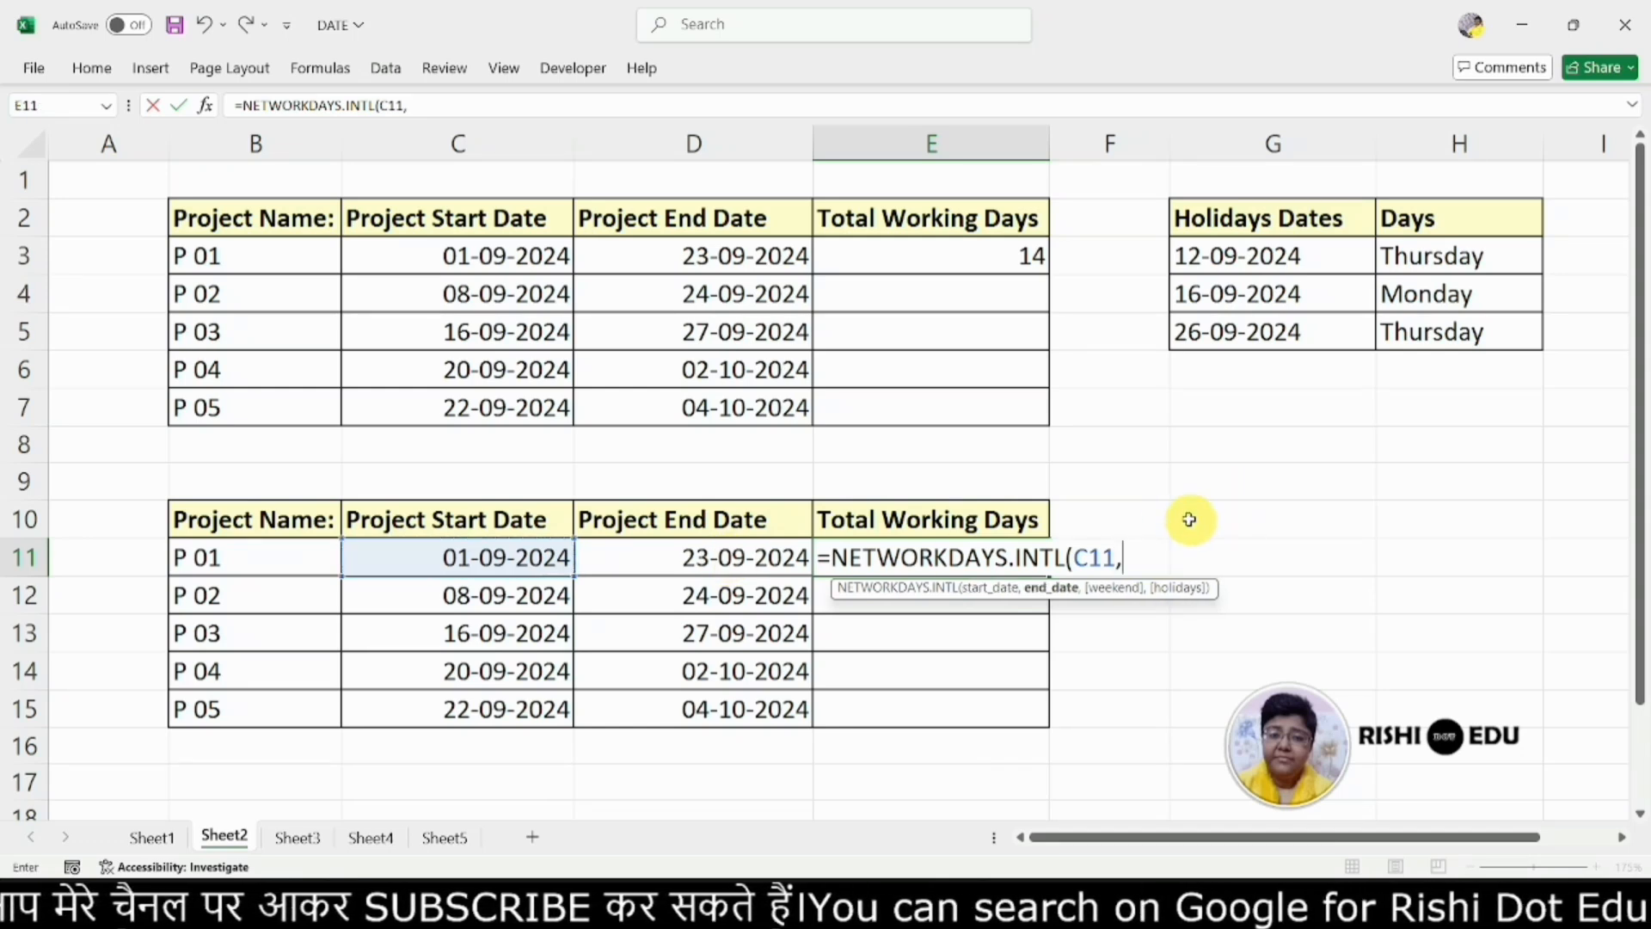
pyautogui.click(766, 550)
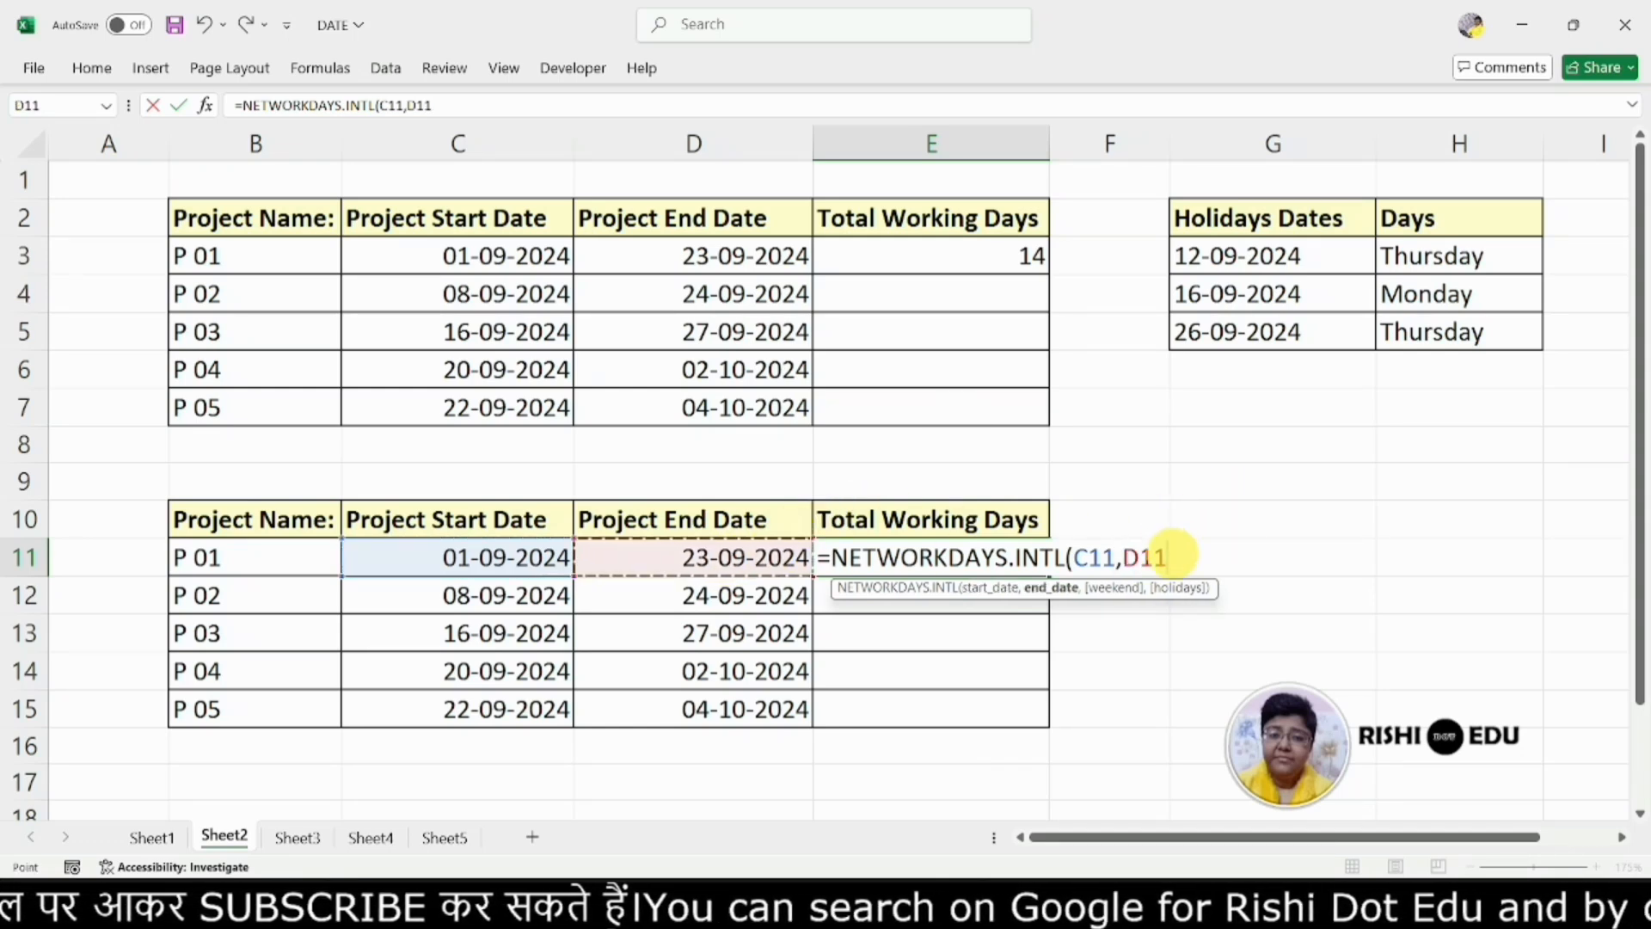
pyautogui.write(',')
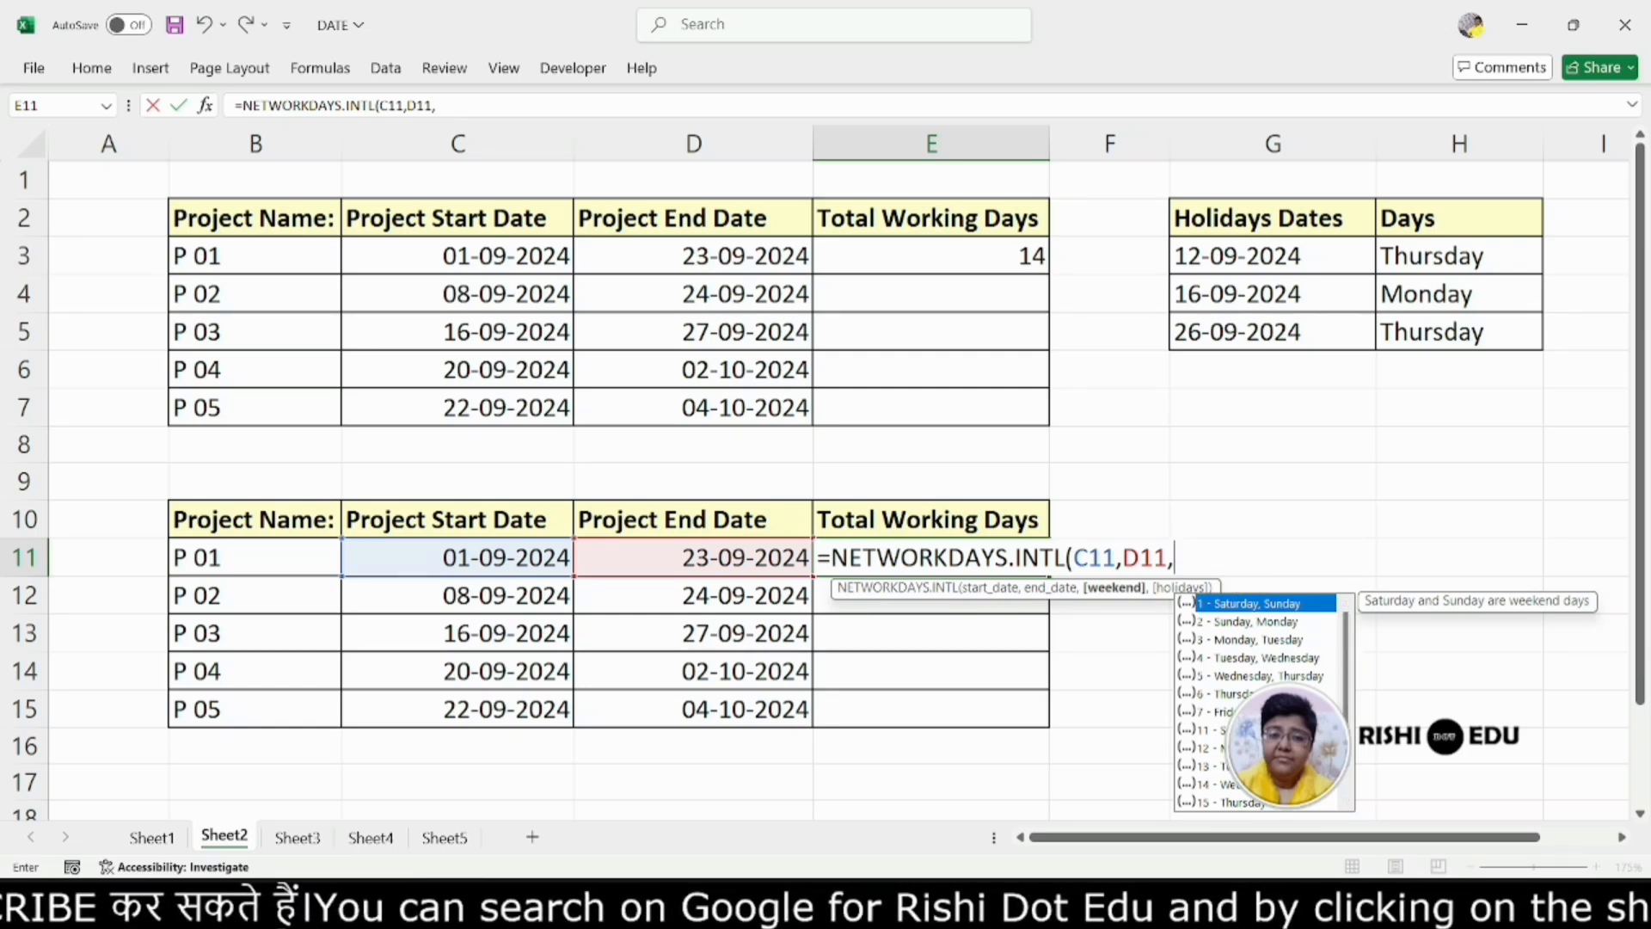
pyautogui.click(1273, 730)
pyautogui.click(1175, 558)
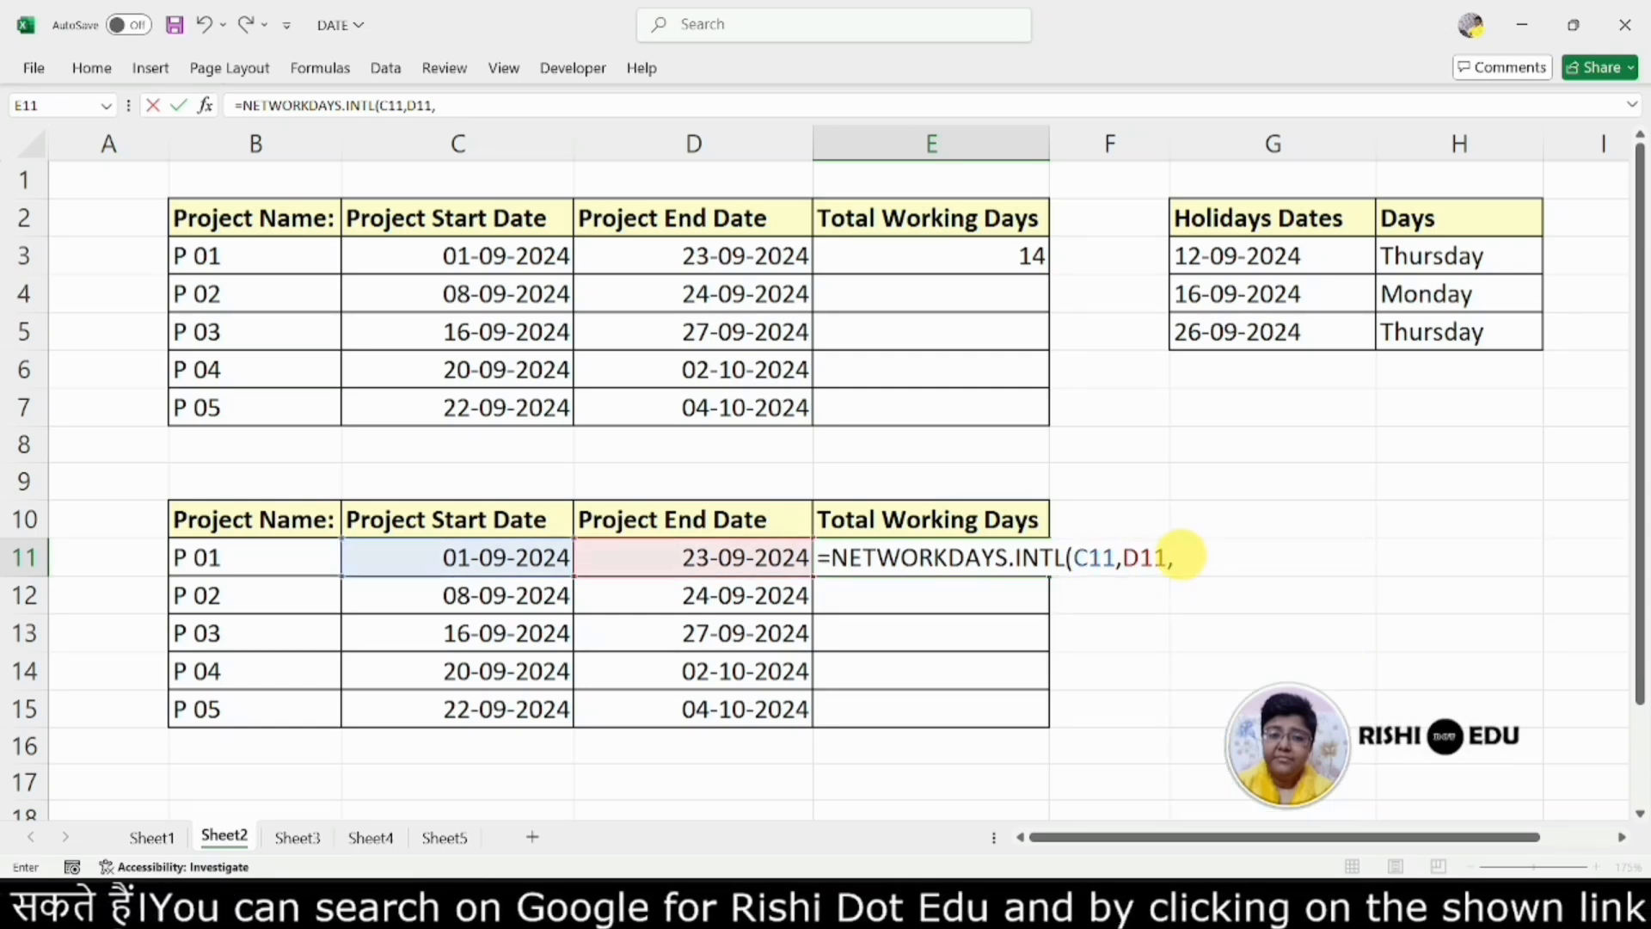
pyautogui.write('11')
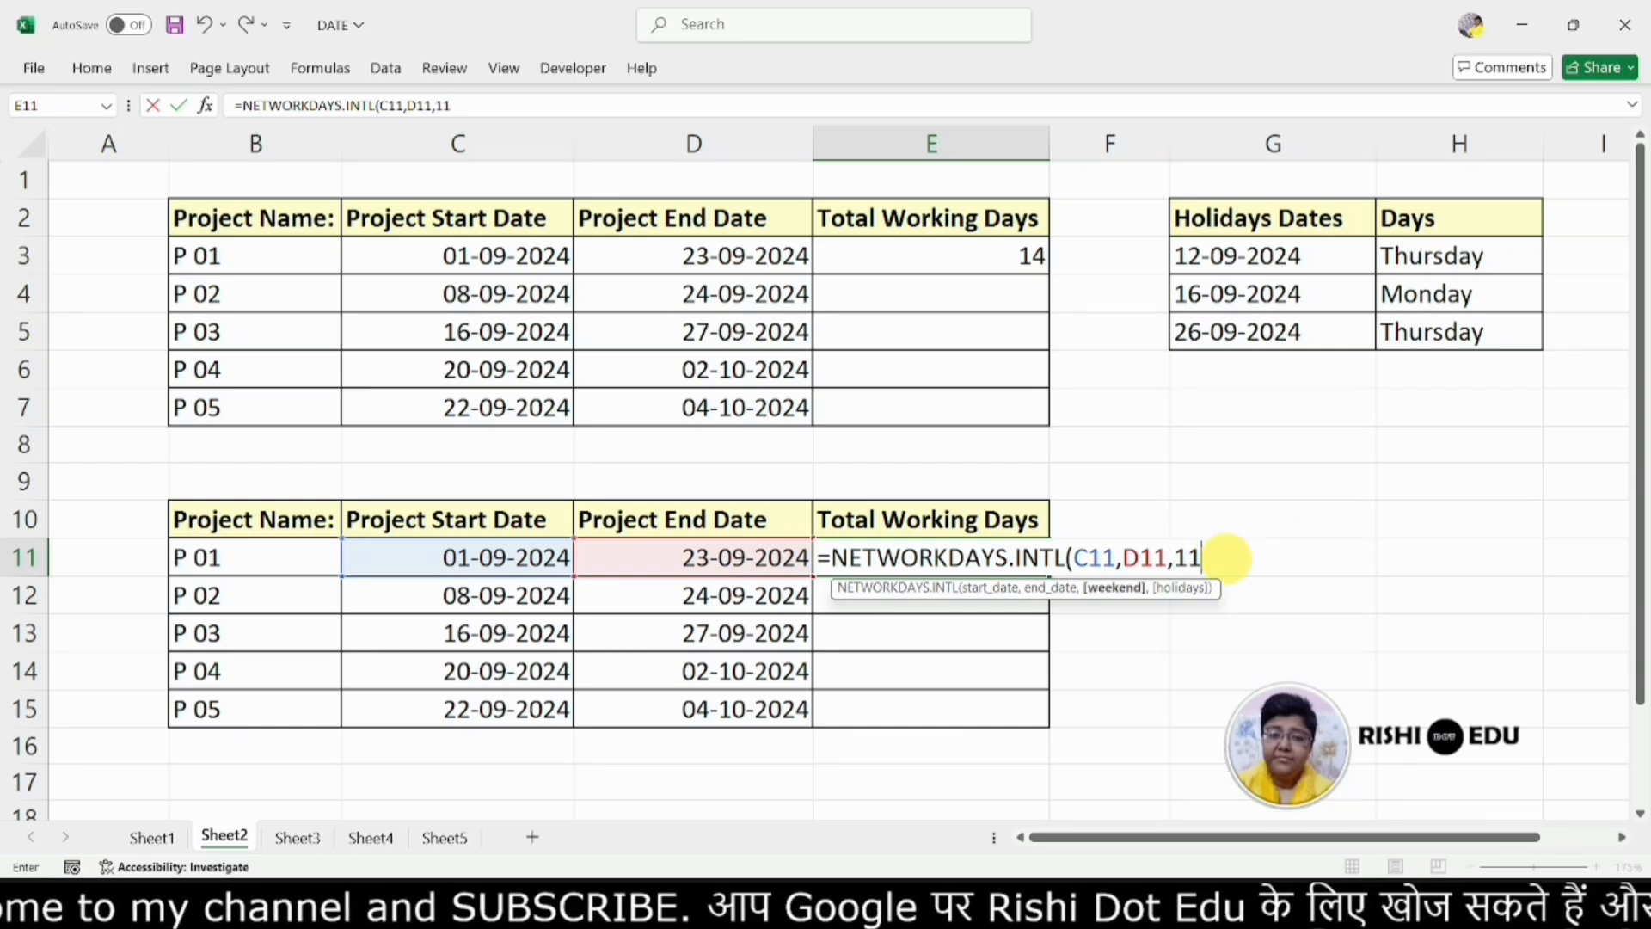
pyautogui.write(',')
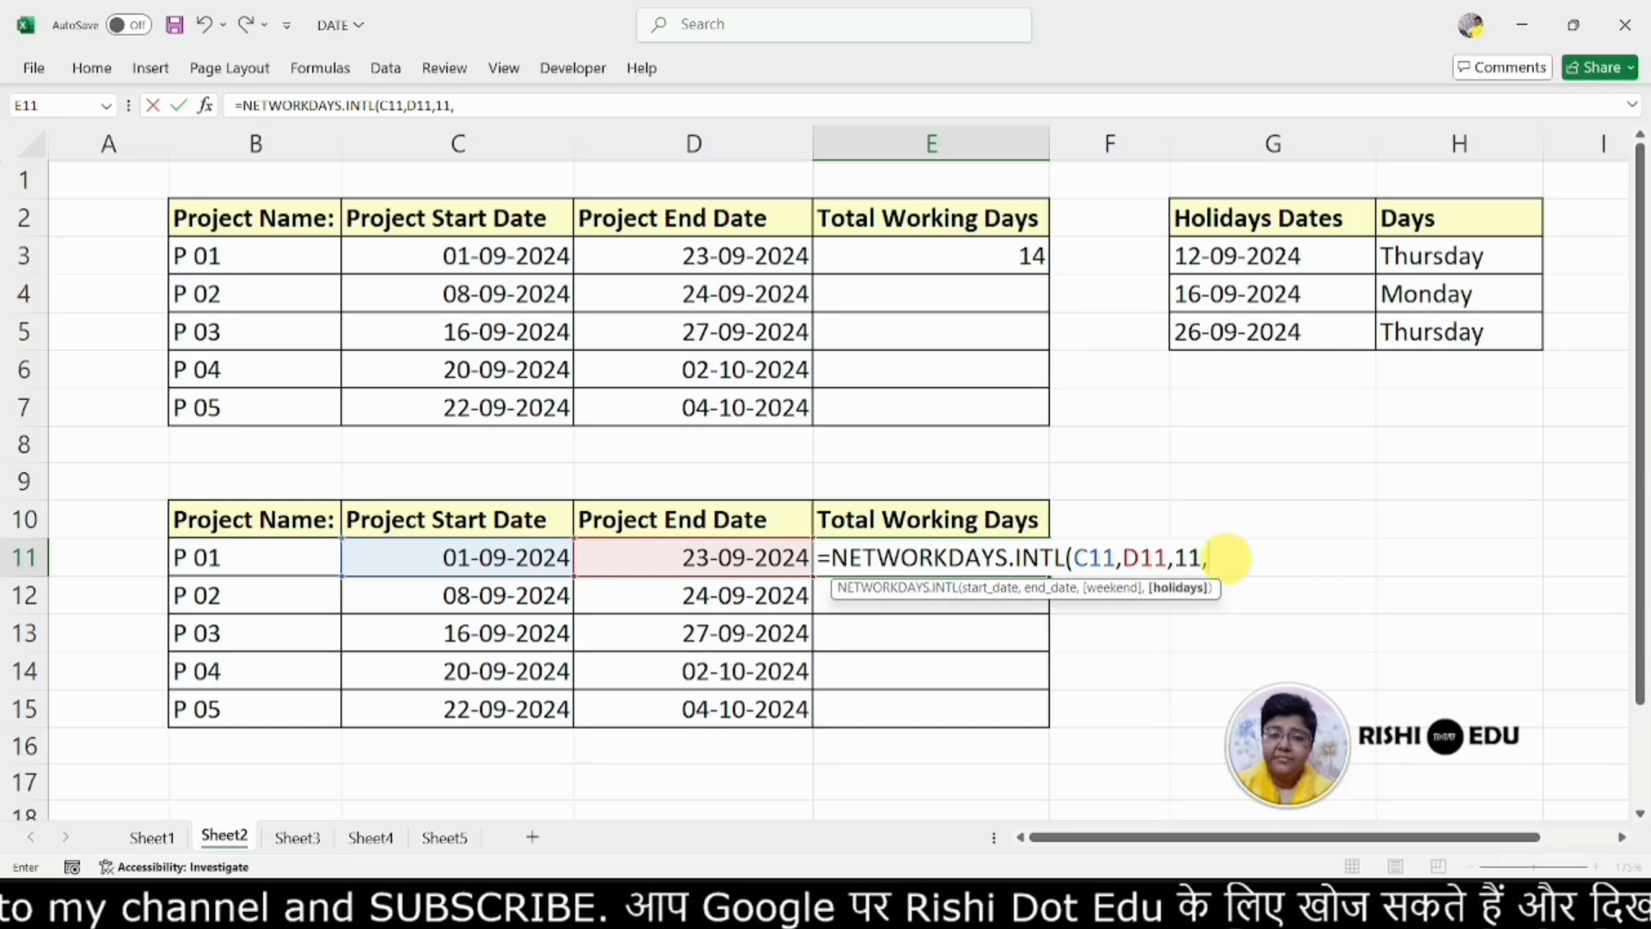
# - Add the holiday dates G3:G5 as the last argument, completing E11 as =NETWORKDAYS.INTL(C11,D11,11,G3:G5)
pyautogui.click(1279, 249)
pyautogui.moveTo(1279, 243); pyautogui.dragTo(1357, 387)
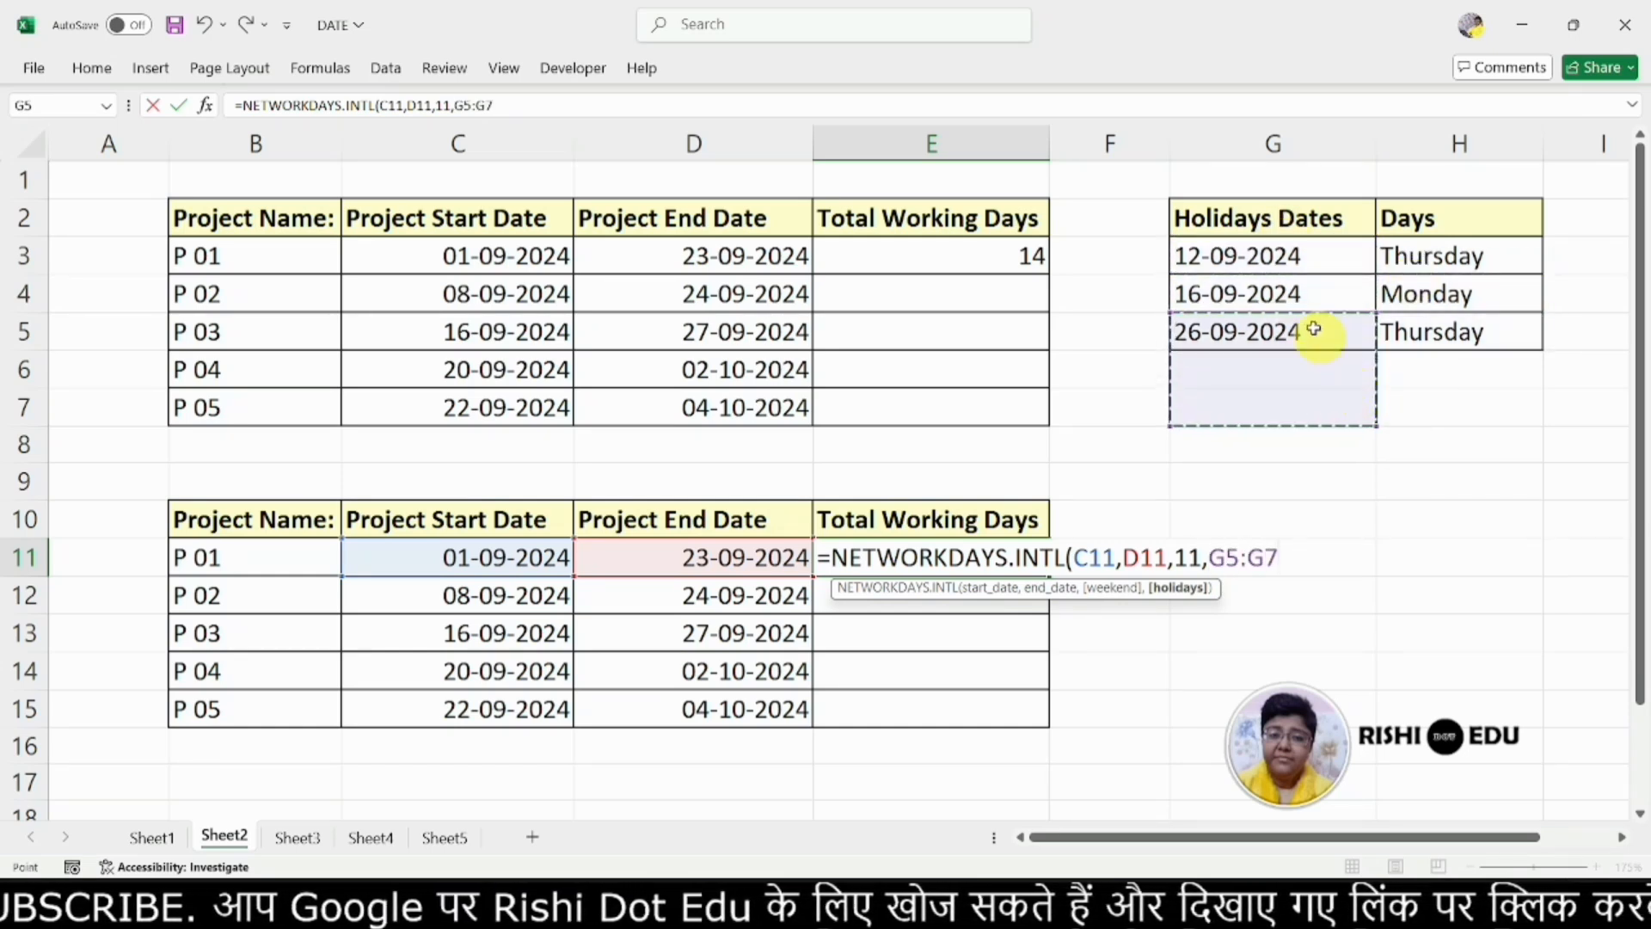
pyautogui.moveTo(1281, 250); pyautogui.dragTo(1294, 333)
pyautogui.click(1292, 555)
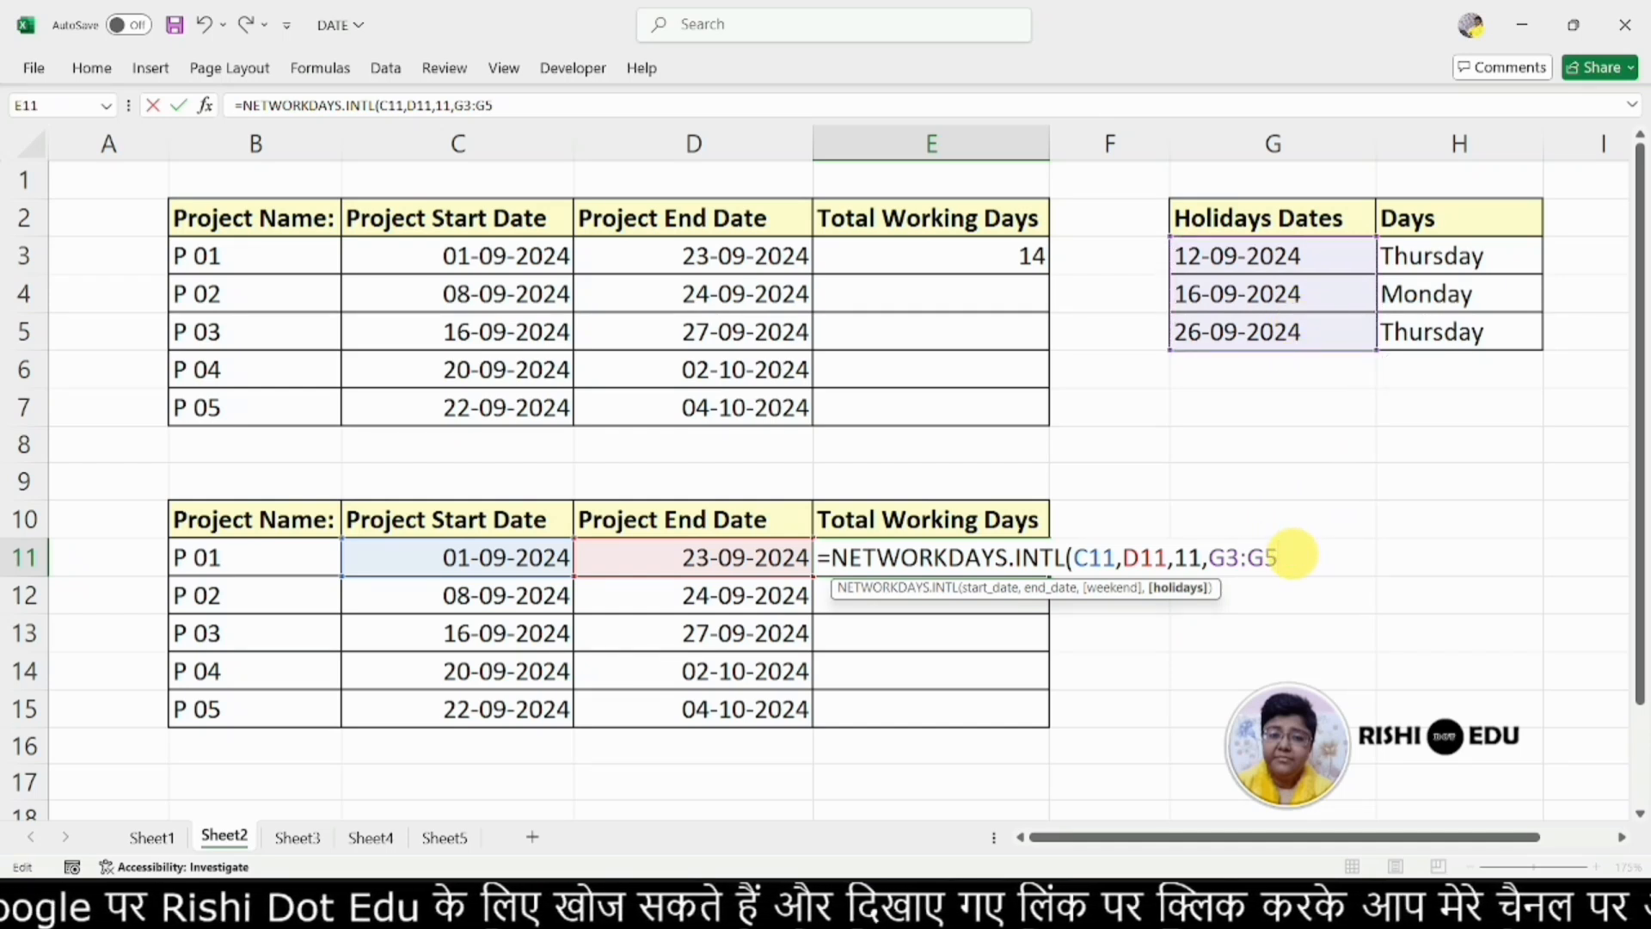
pyautogui.write(')')
pyautogui.press('Return')
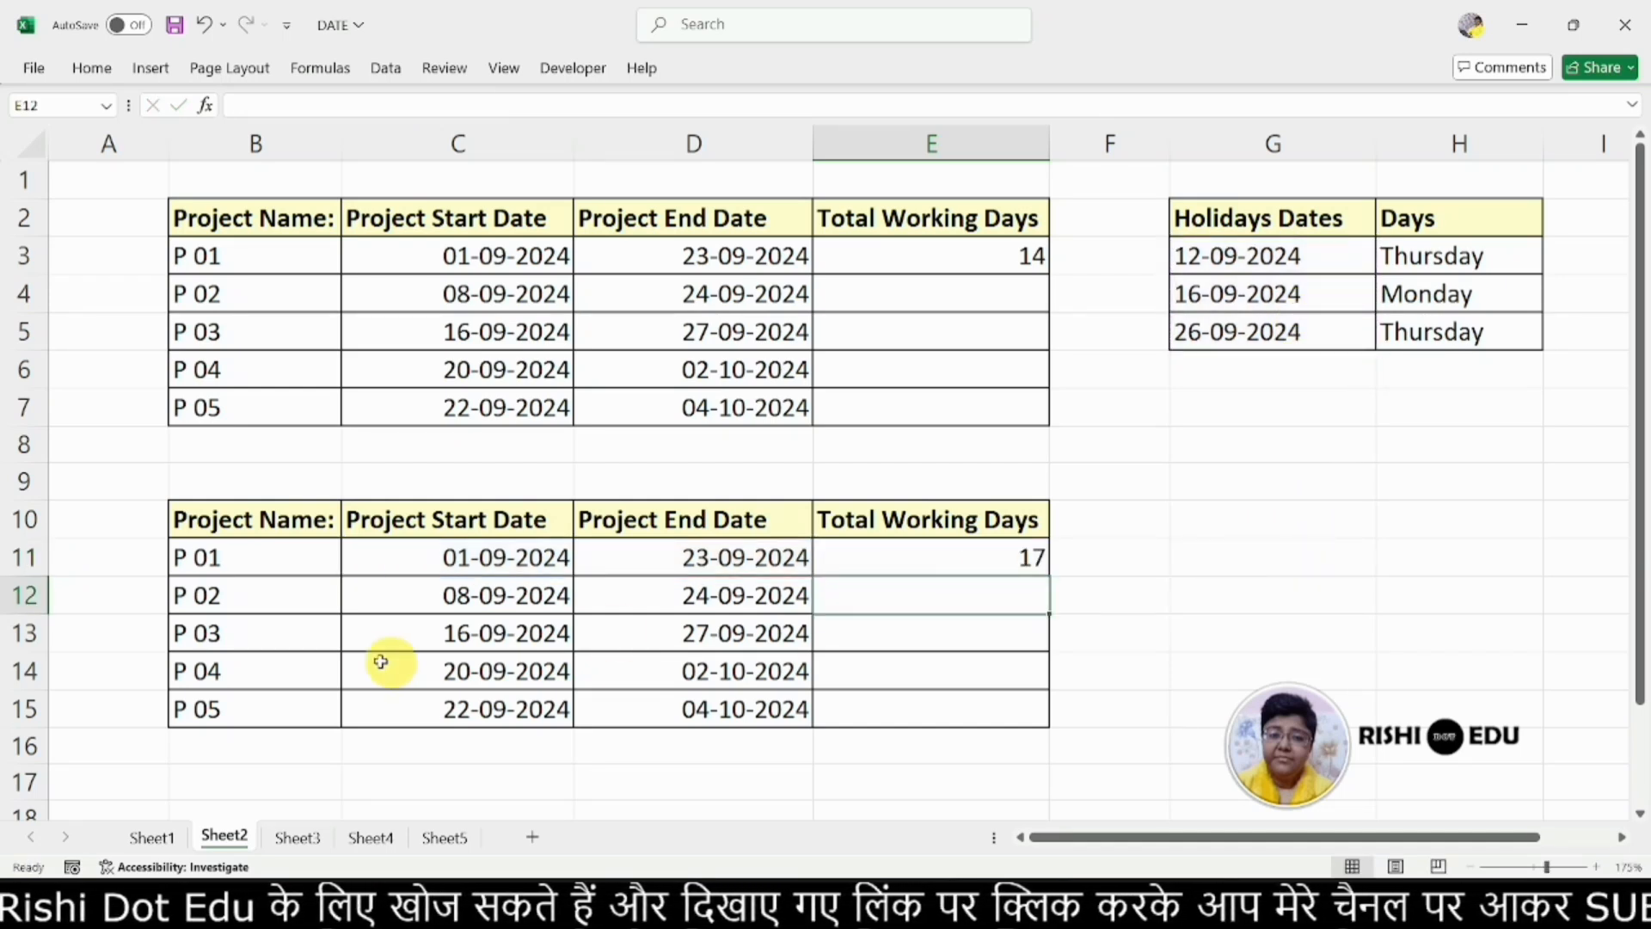
# - Review the project end dates on Sheet1, then check P 01's working days on Sheet2 against the September 2024 system calendar
pyautogui.click(154, 838)
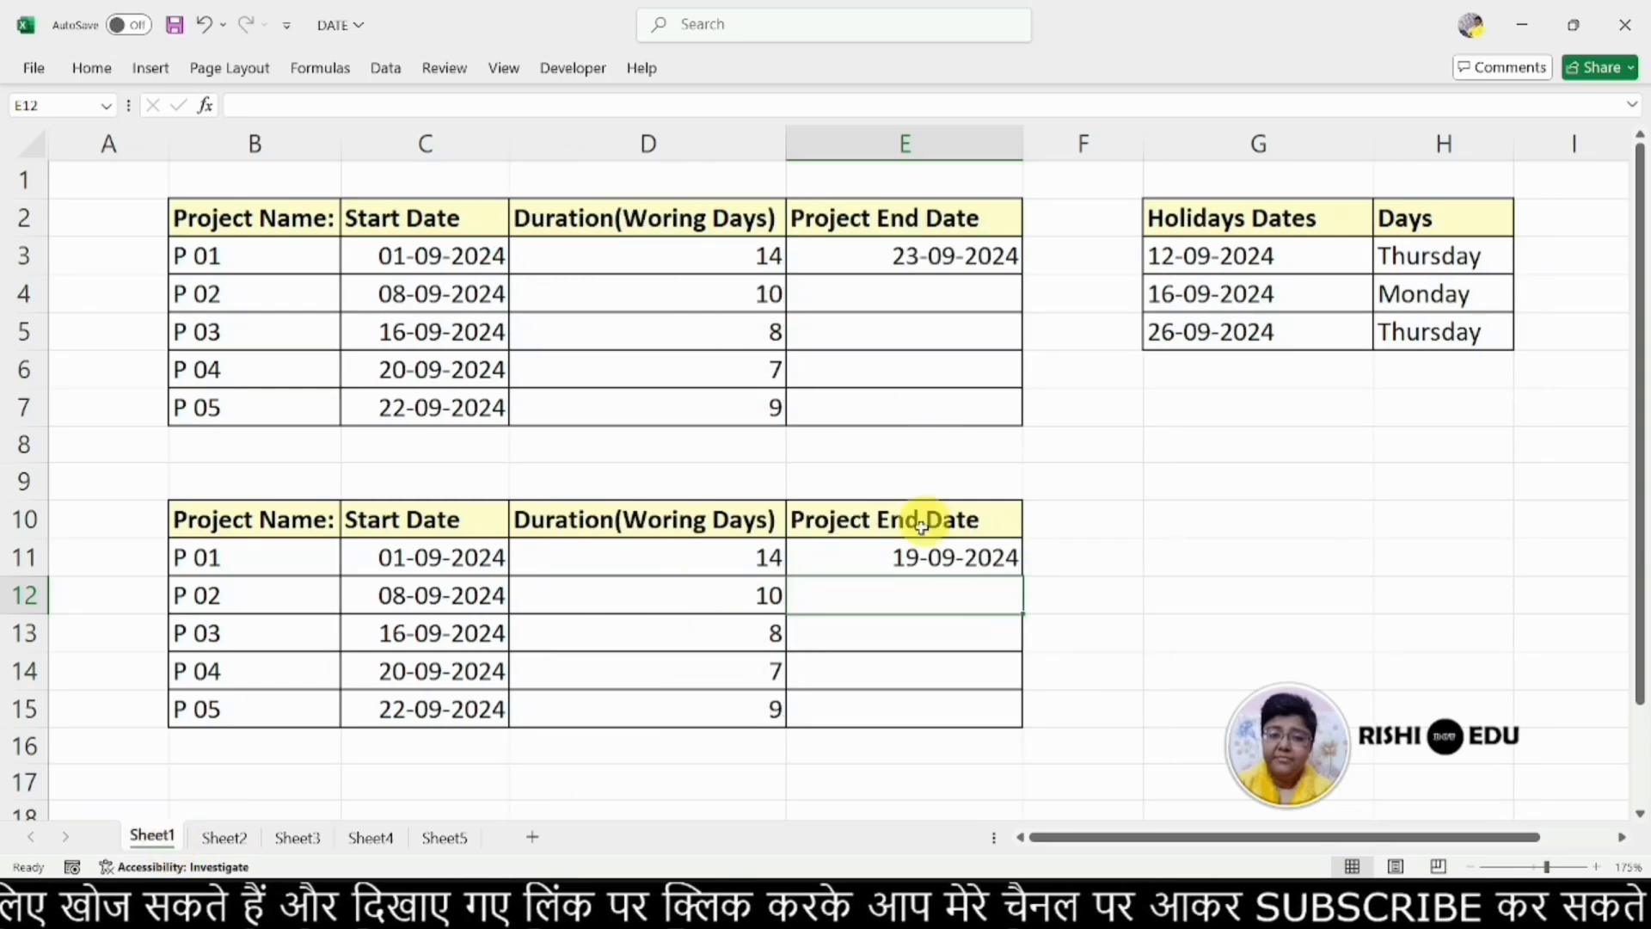
pyautogui.click(222, 837)
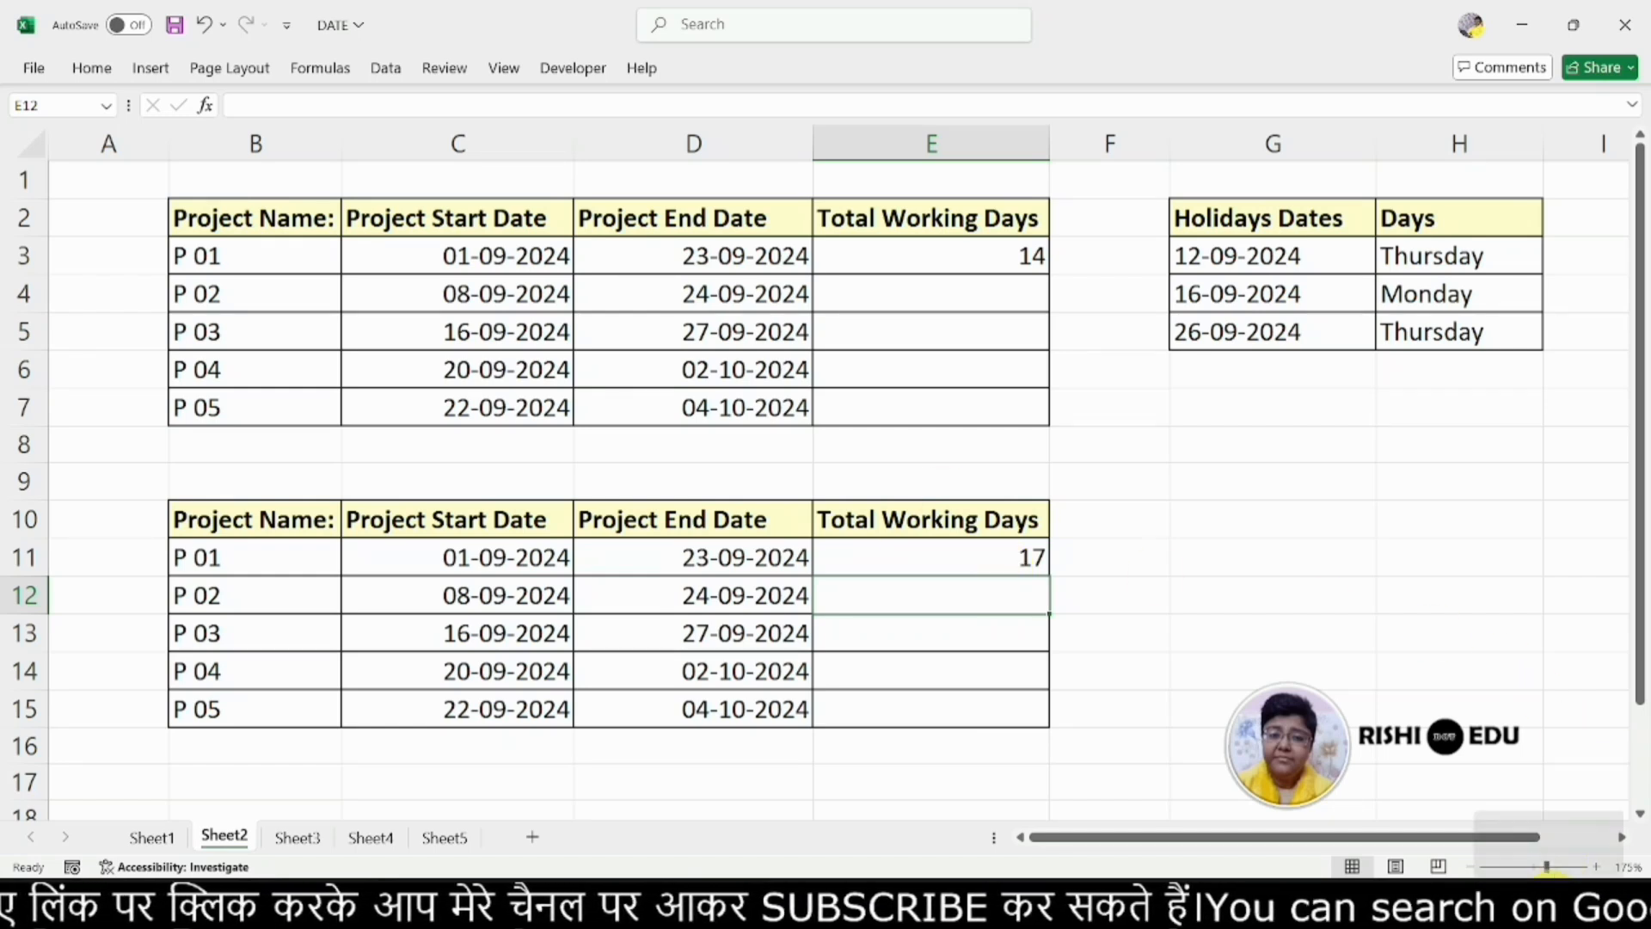
pyautogui.click(1575, 902)
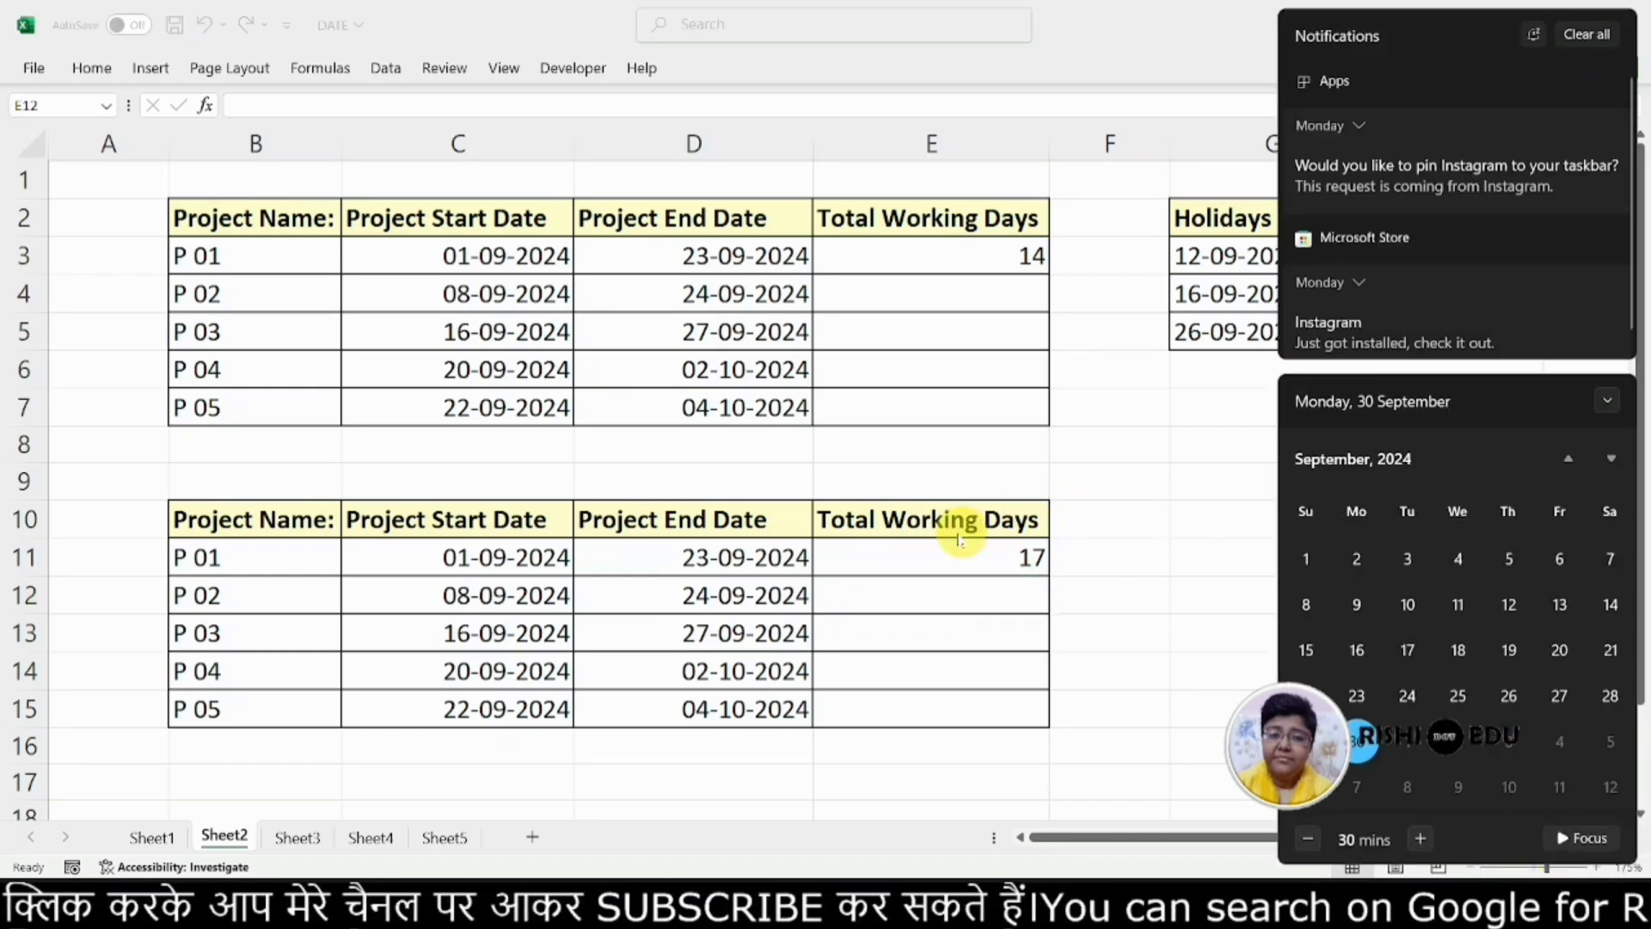
pyautogui.click(1187, 554)
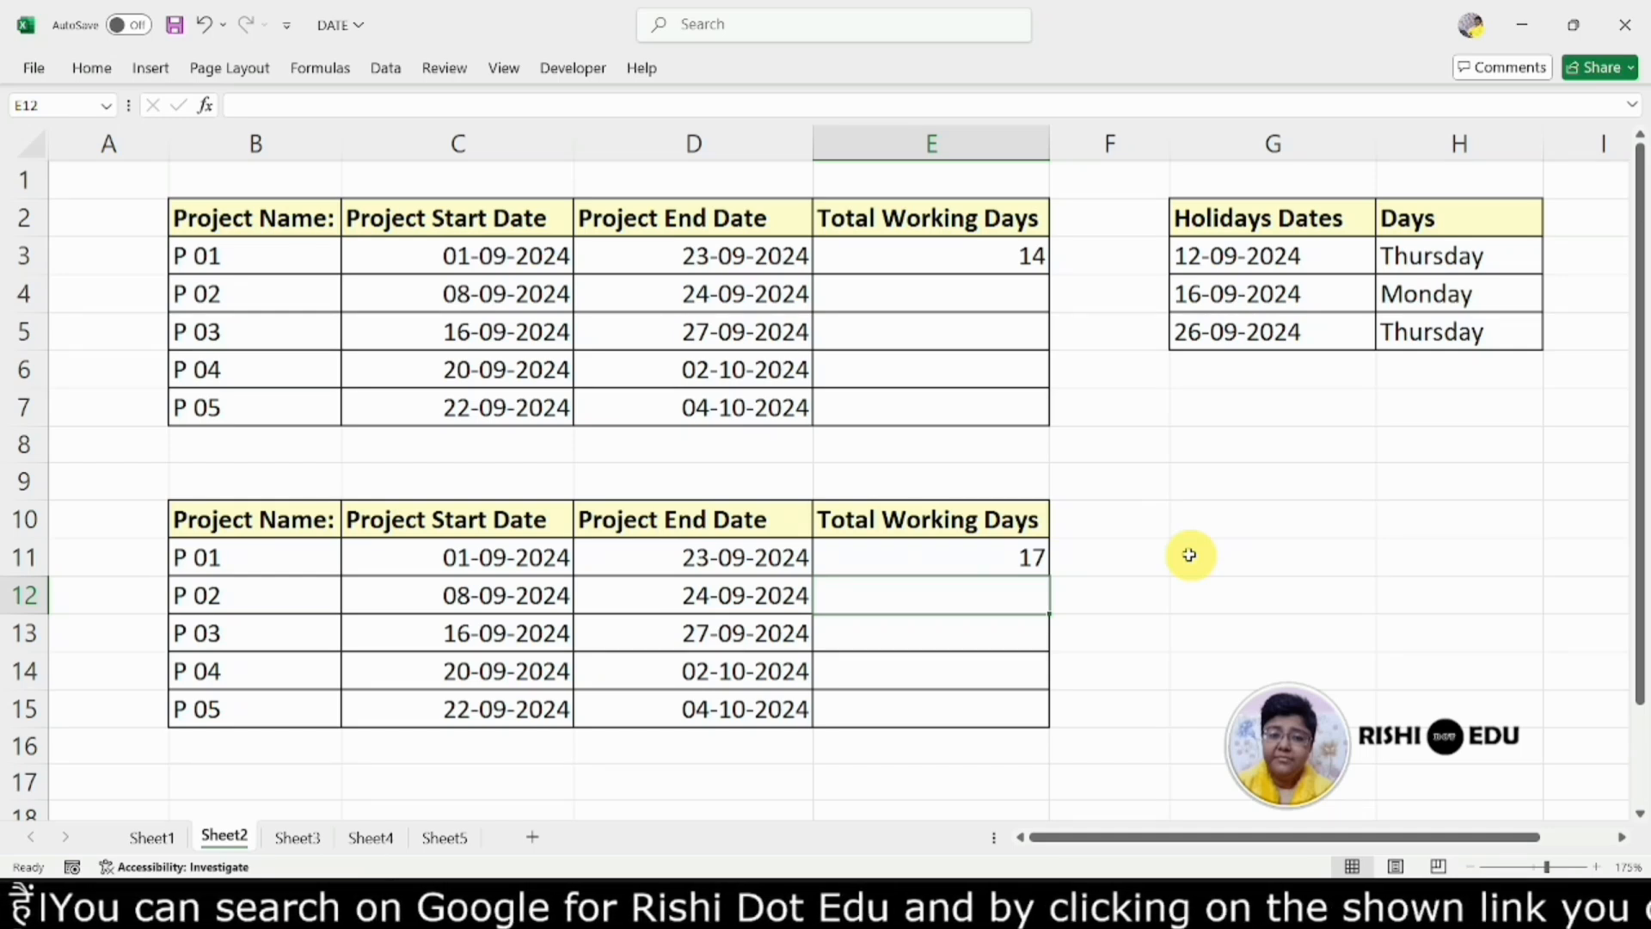
# - On Sheet3, calculate the completion date three months after the first project's start in cell C3 with =EDATE(B3,3)
pyautogui.click(298, 836)
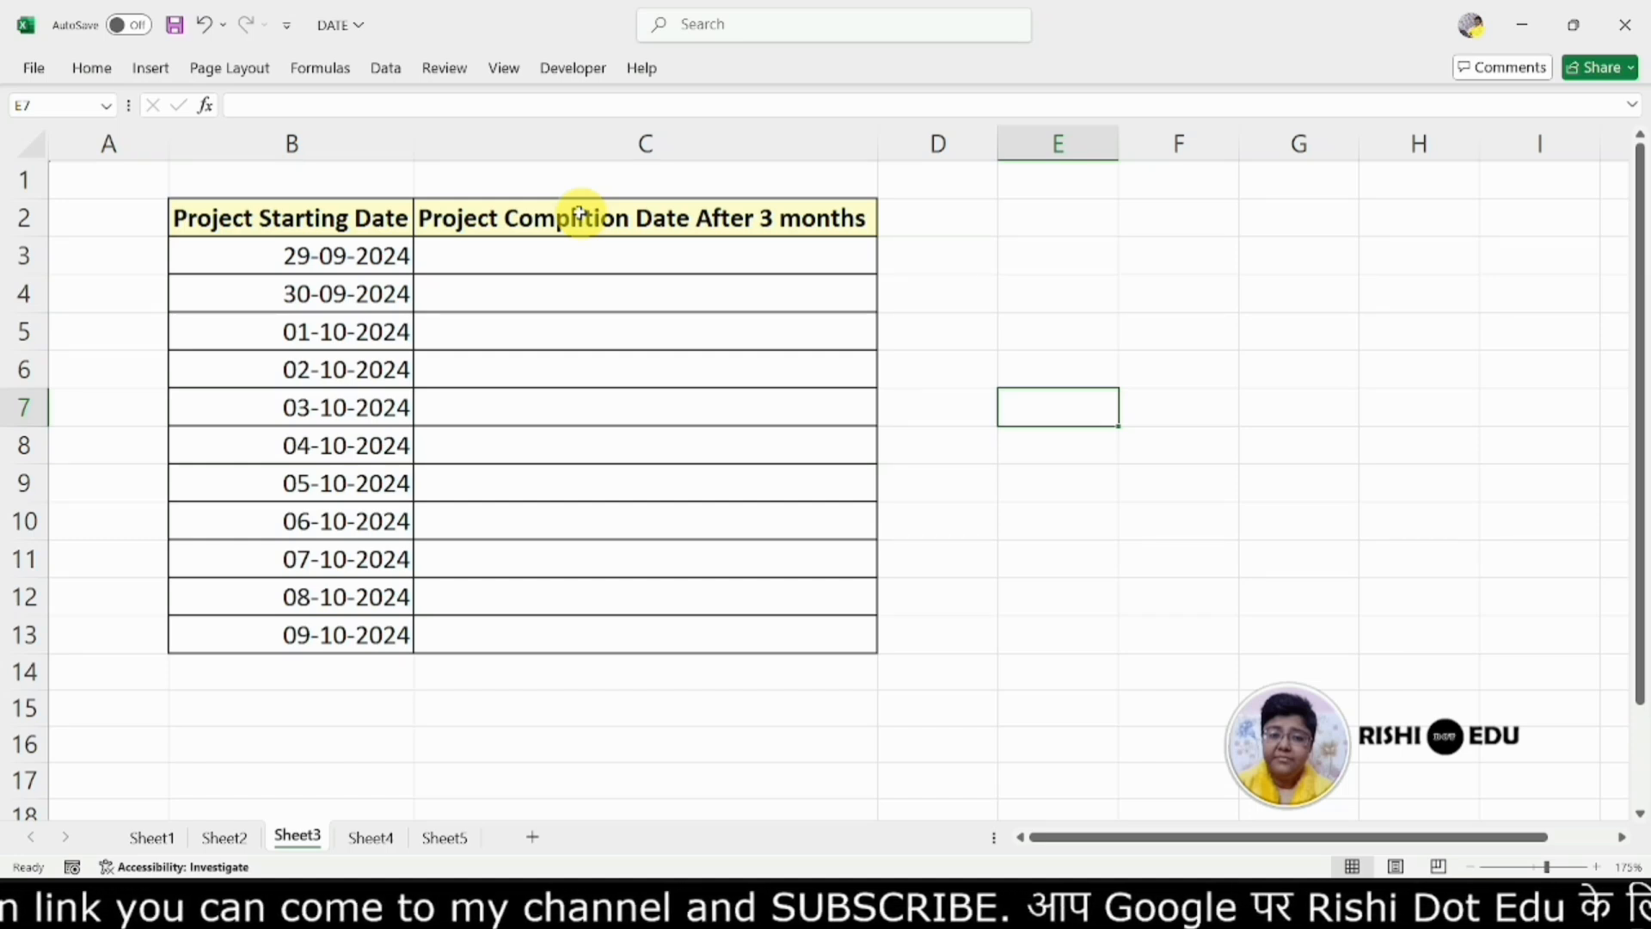
pyautogui.click(580, 255)
pyautogui.doubleClick(581, 254)
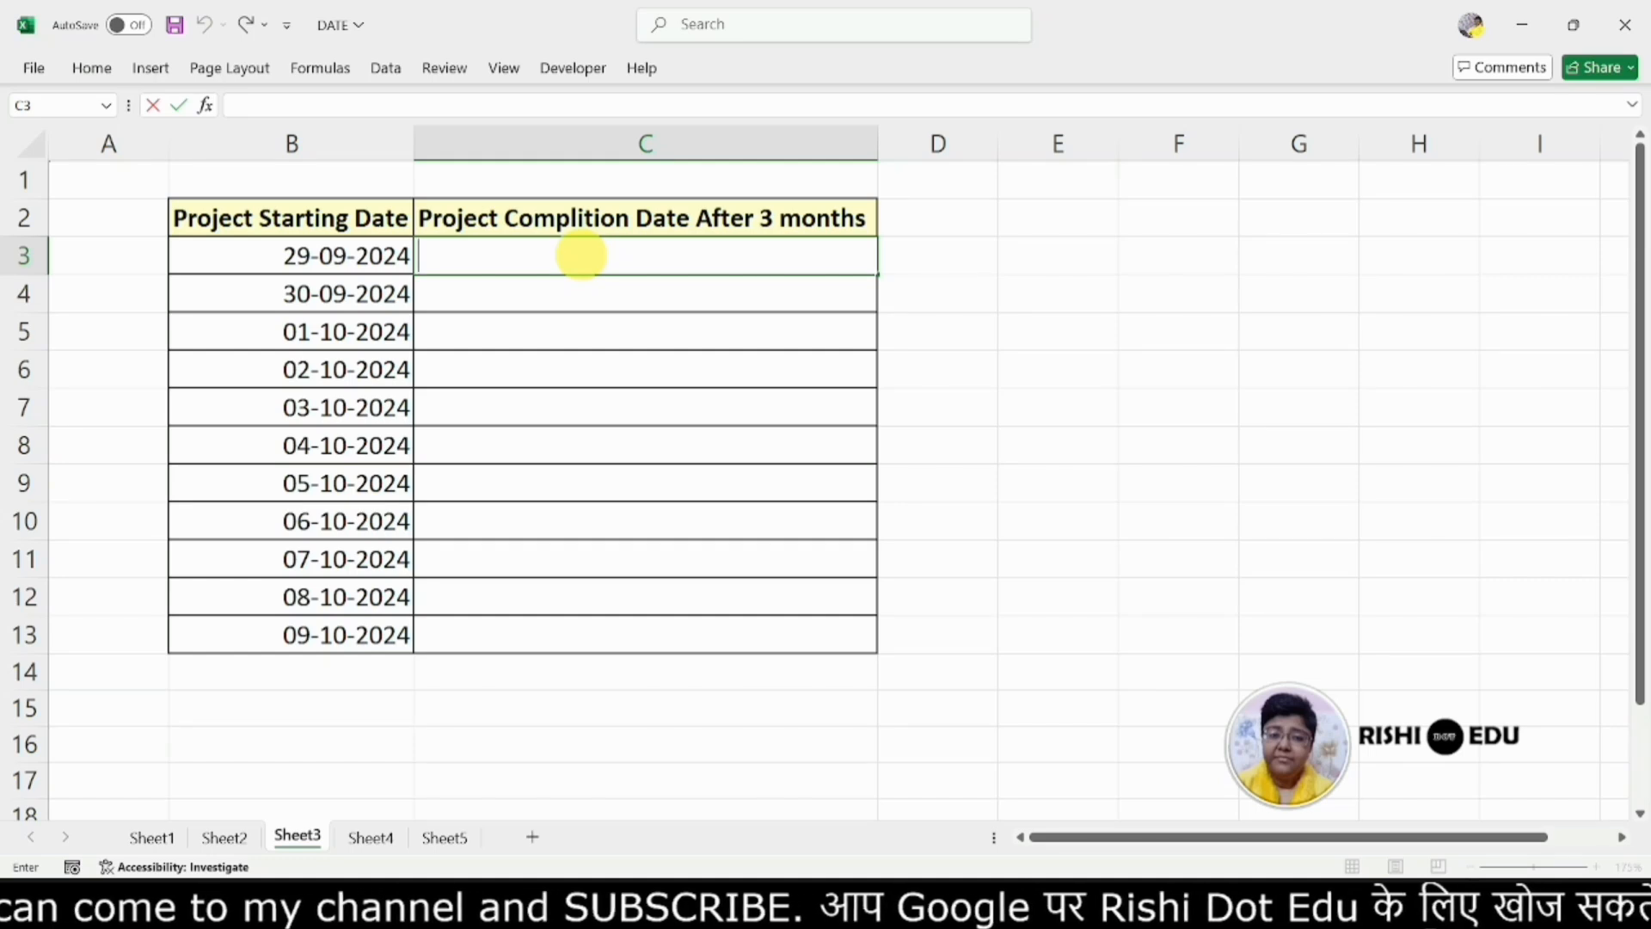
pyautogui.write('=')
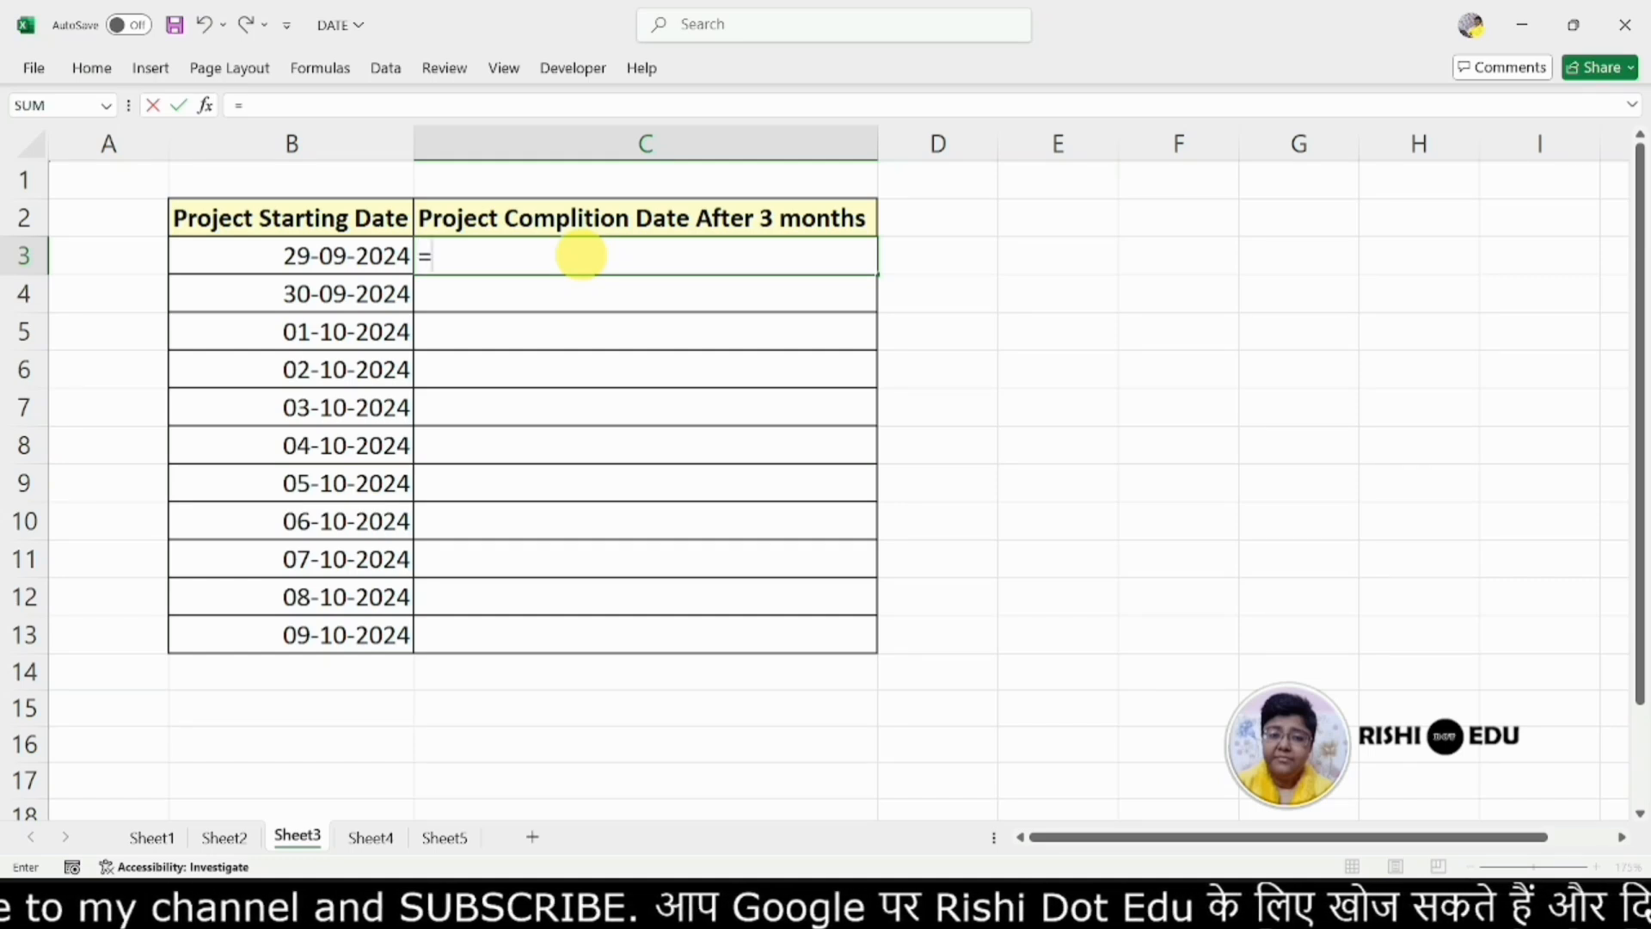
pyautogui.write('edate')
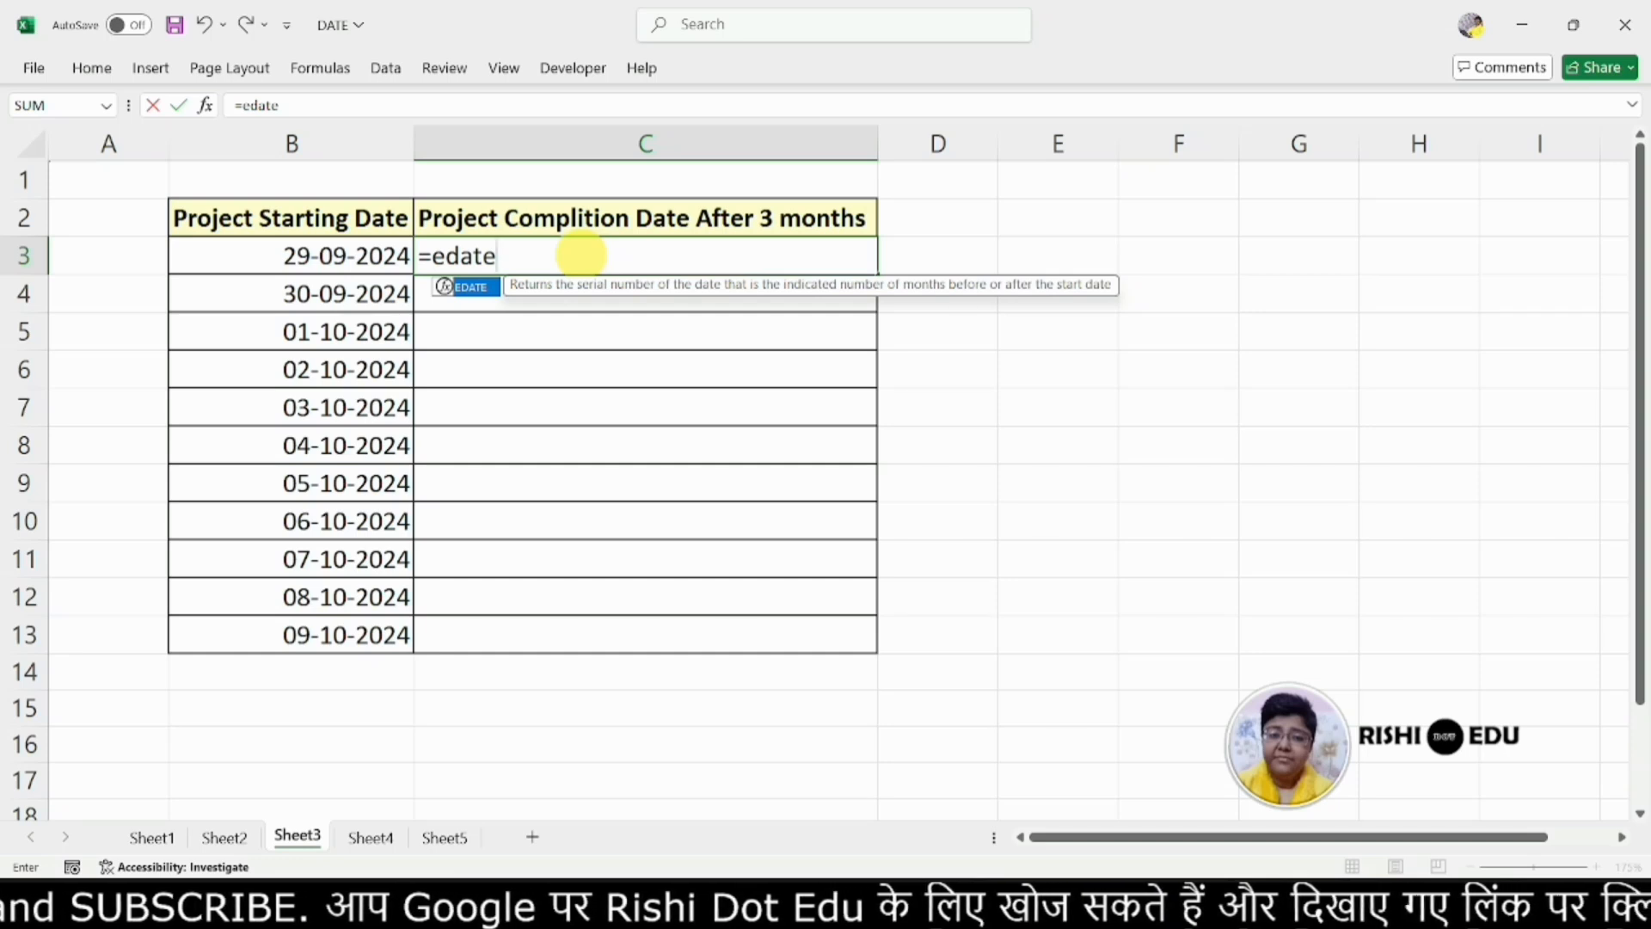
pyautogui.doubleClick(478, 297)
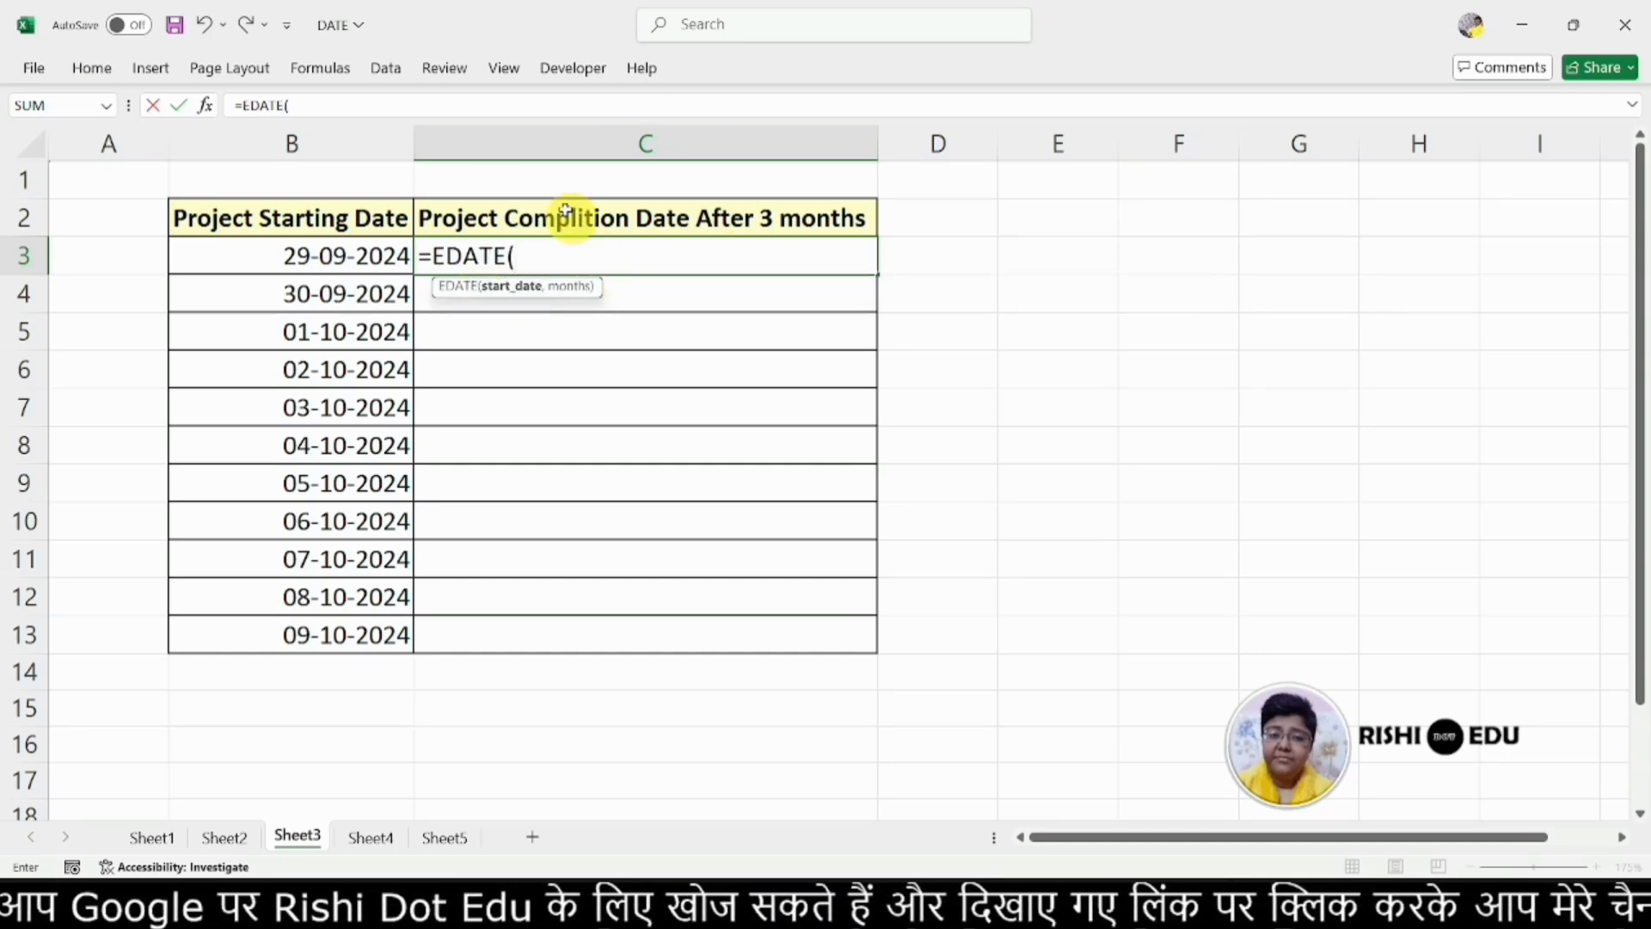
pyautogui.click(297, 256)
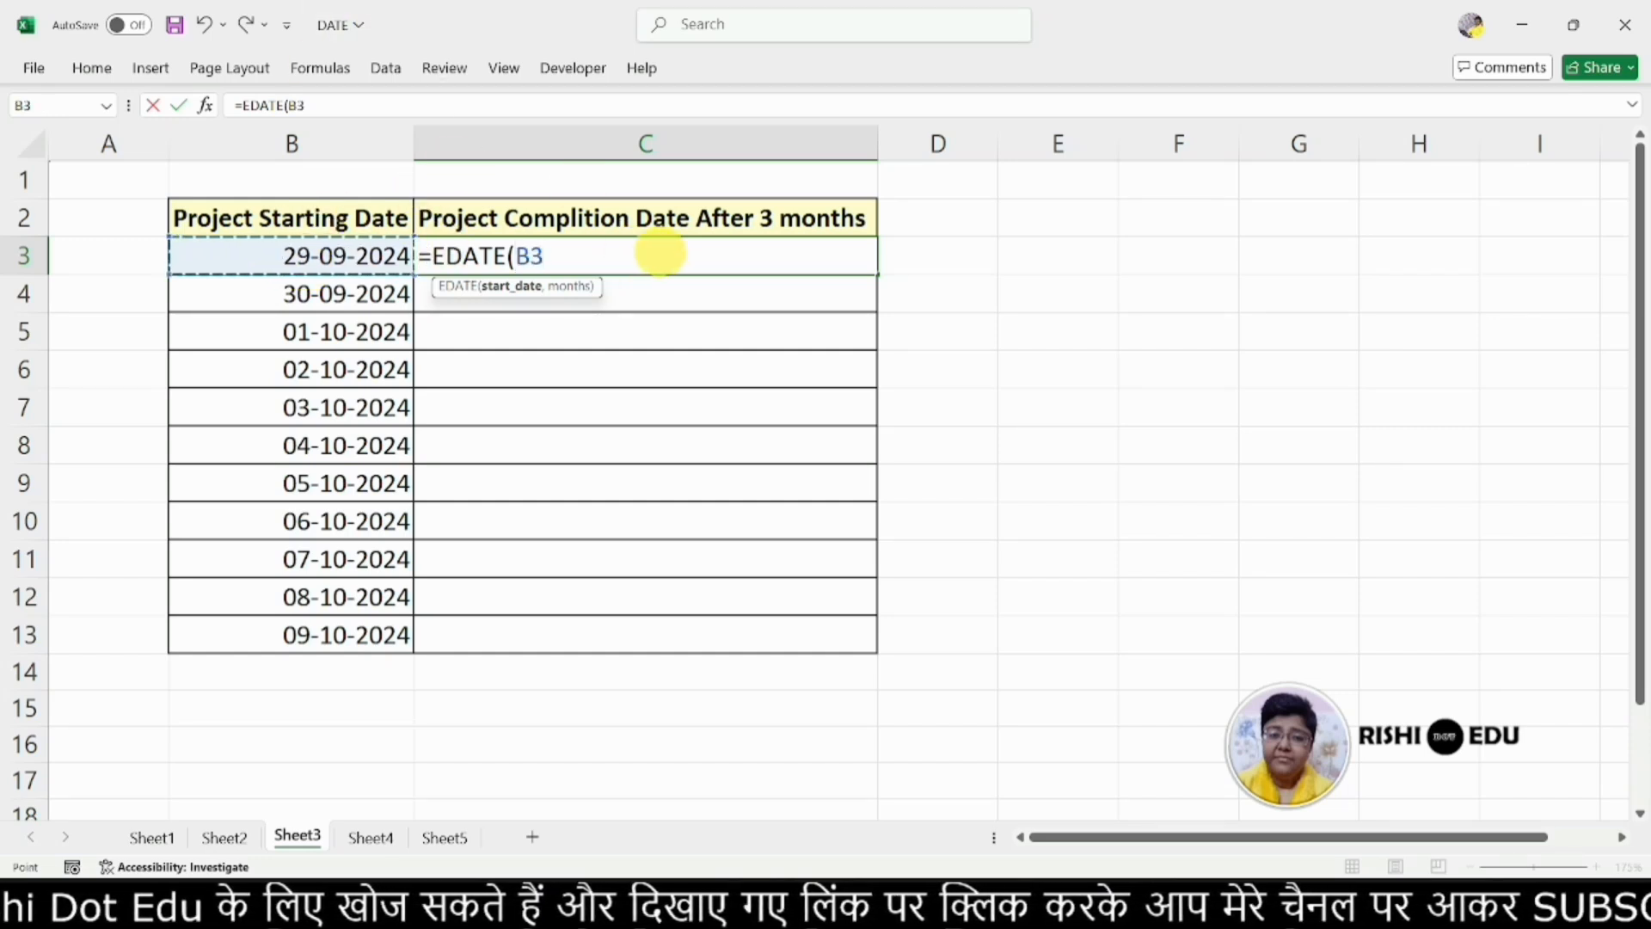
pyautogui.write(',')
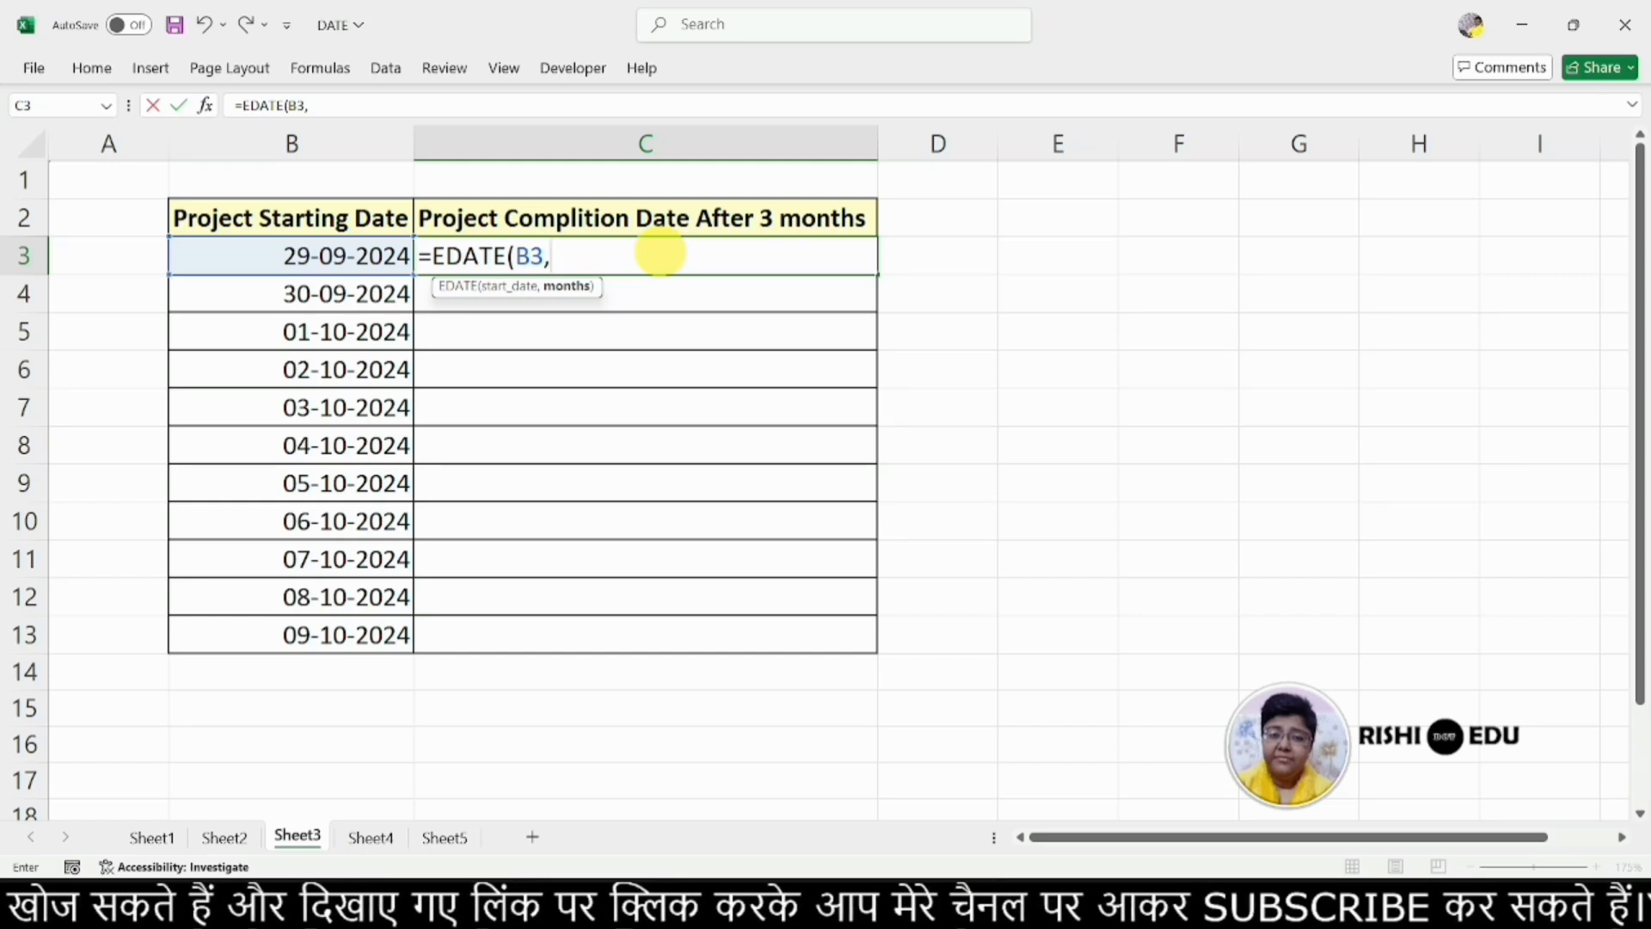
pyautogui.write('3)')
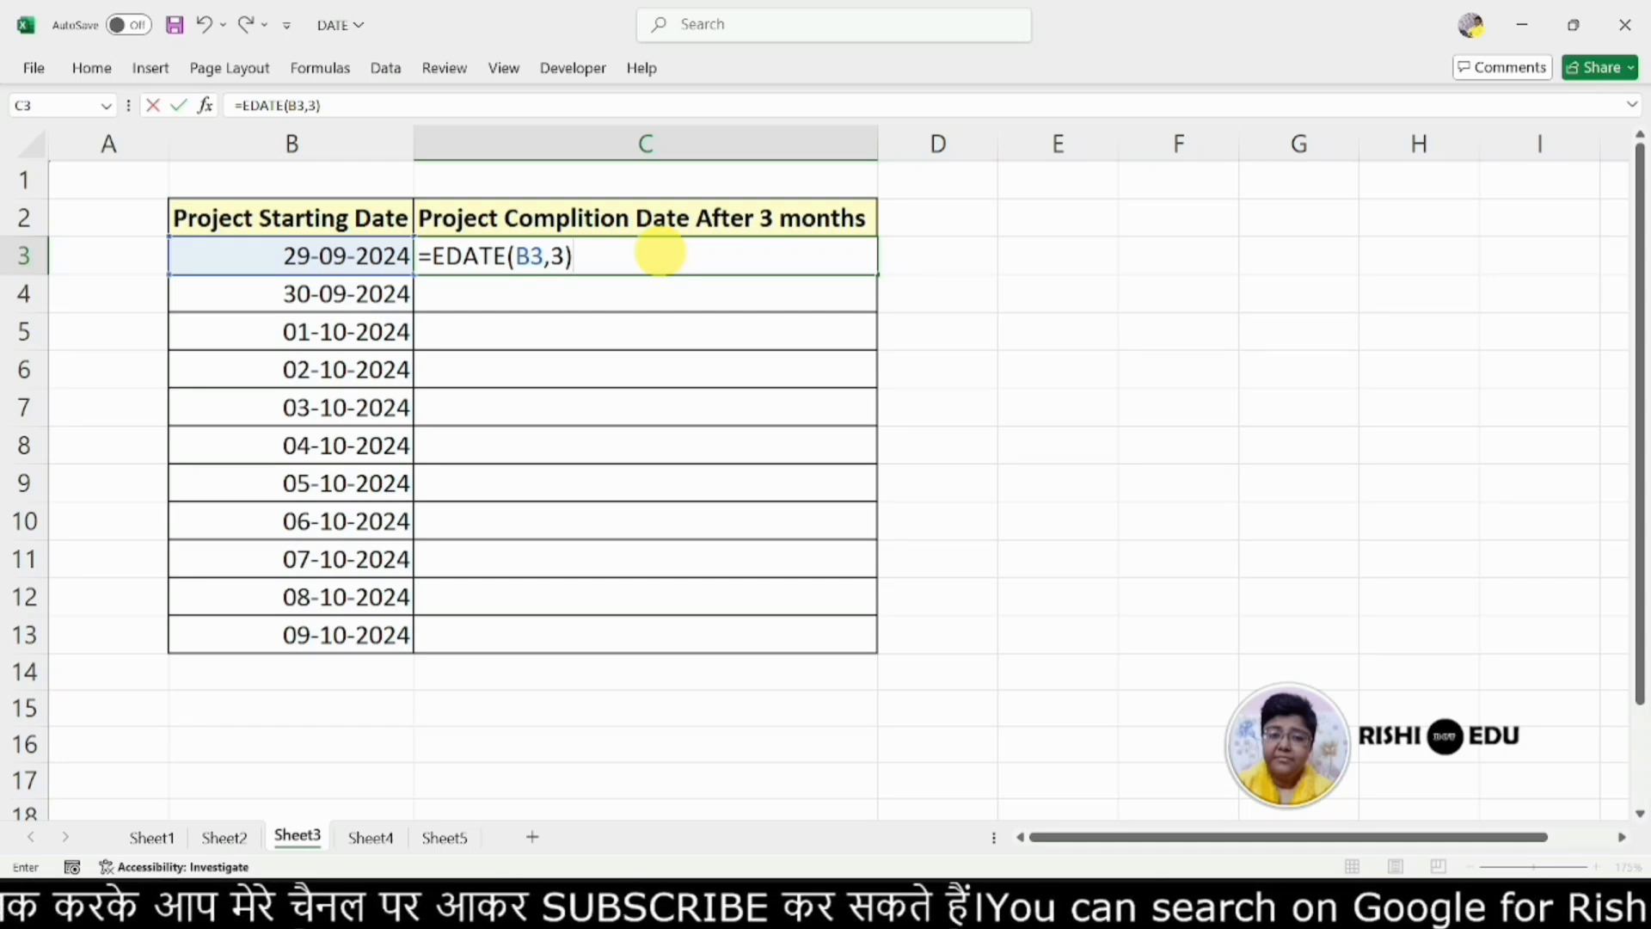
pyautogui.press('Return')
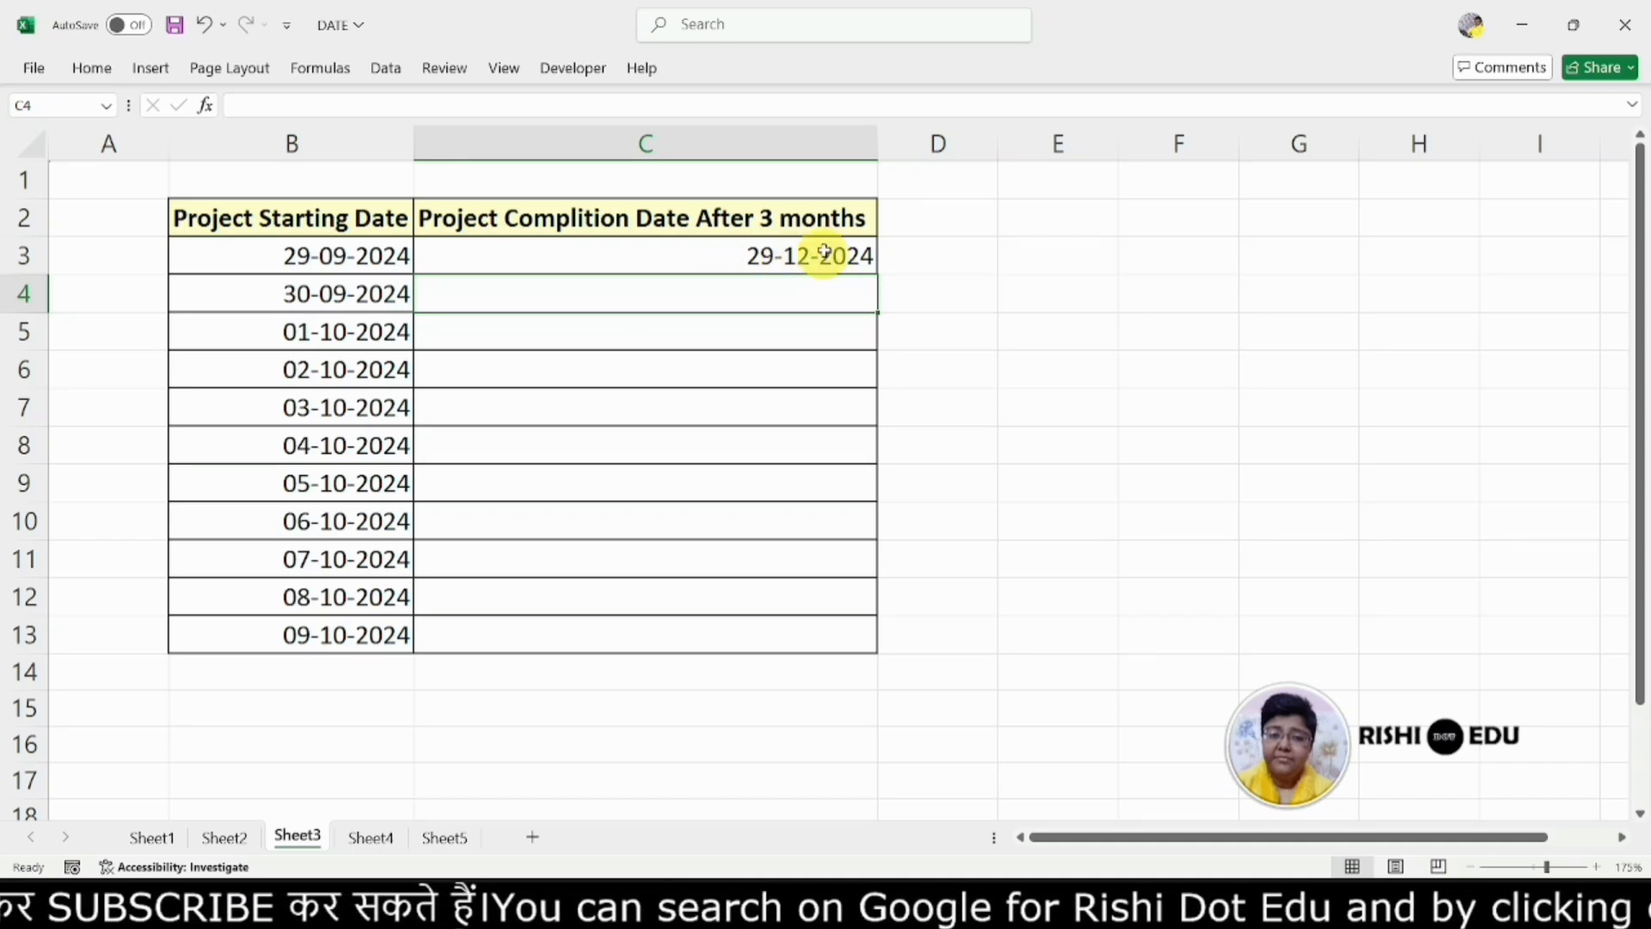
# - Change the completion date formula in C3 to go back three months with =EDATE(B3,-3)
pyautogui.click(707, 248)
pyautogui.doubleClick(707, 249)
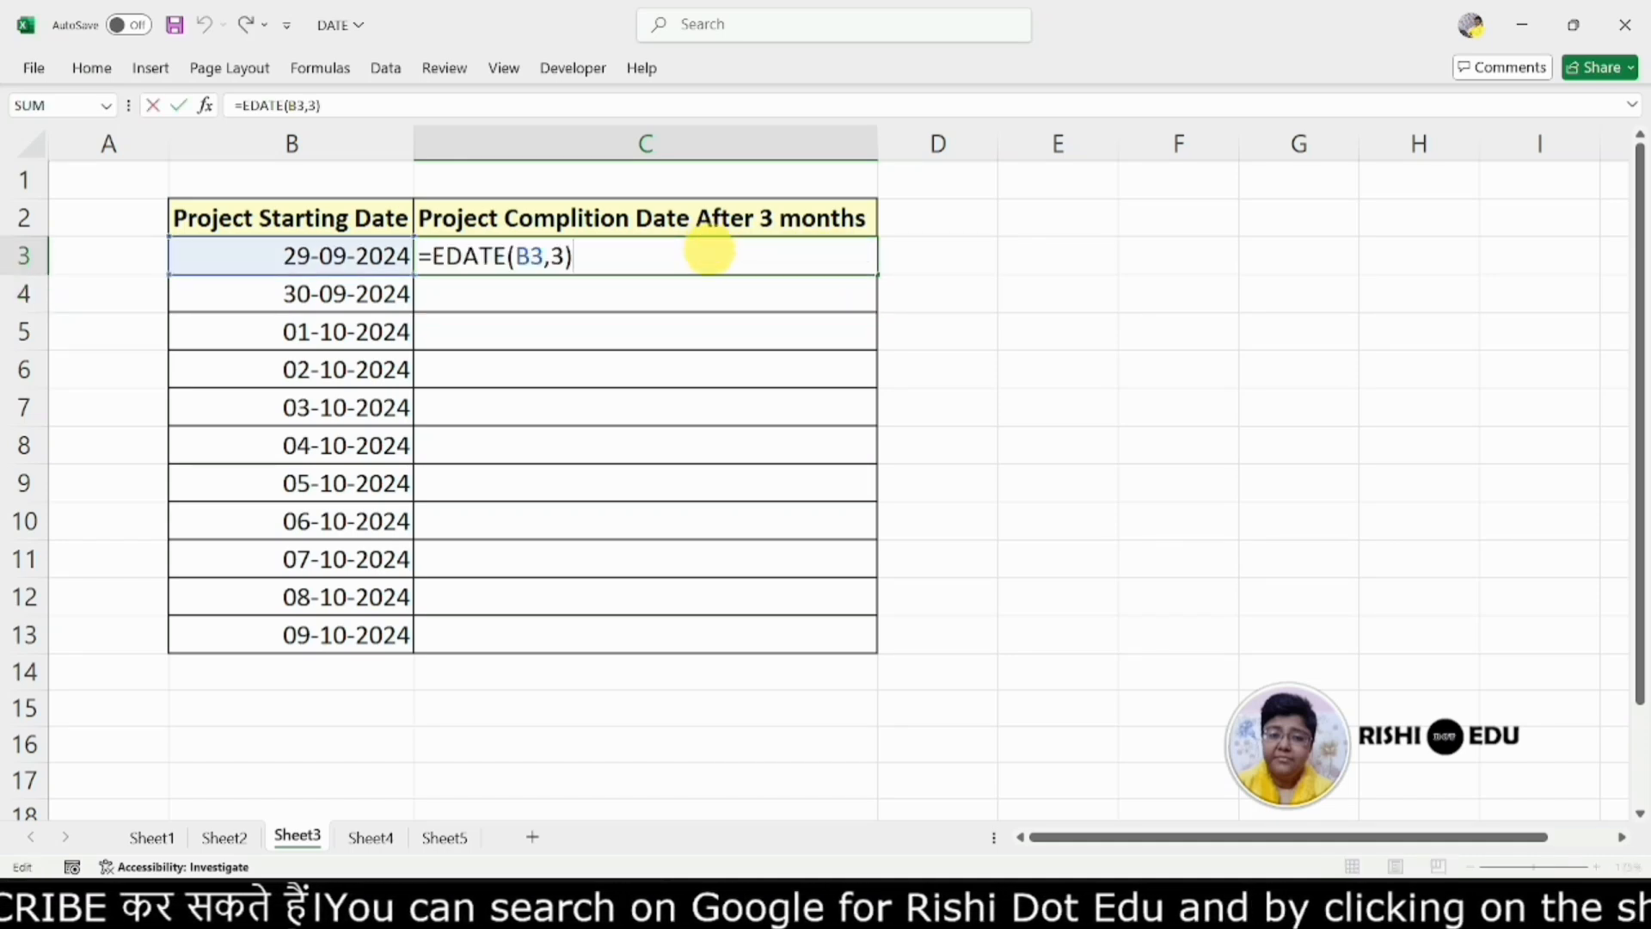
pyautogui.click(550, 255)
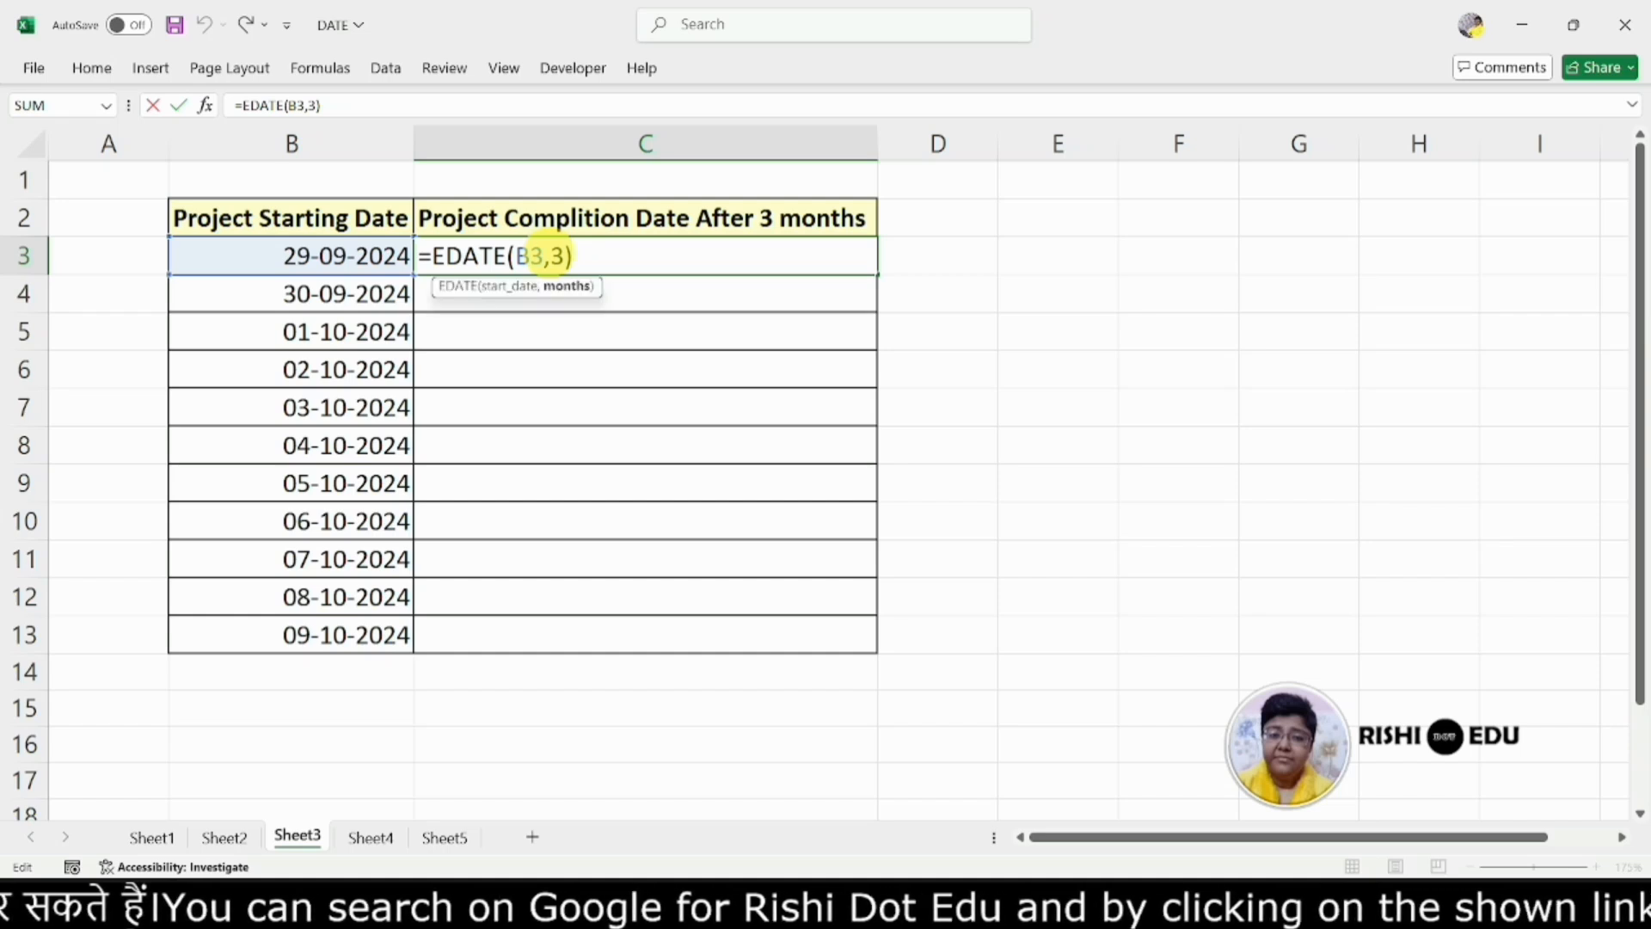
pyautogui.write('-')
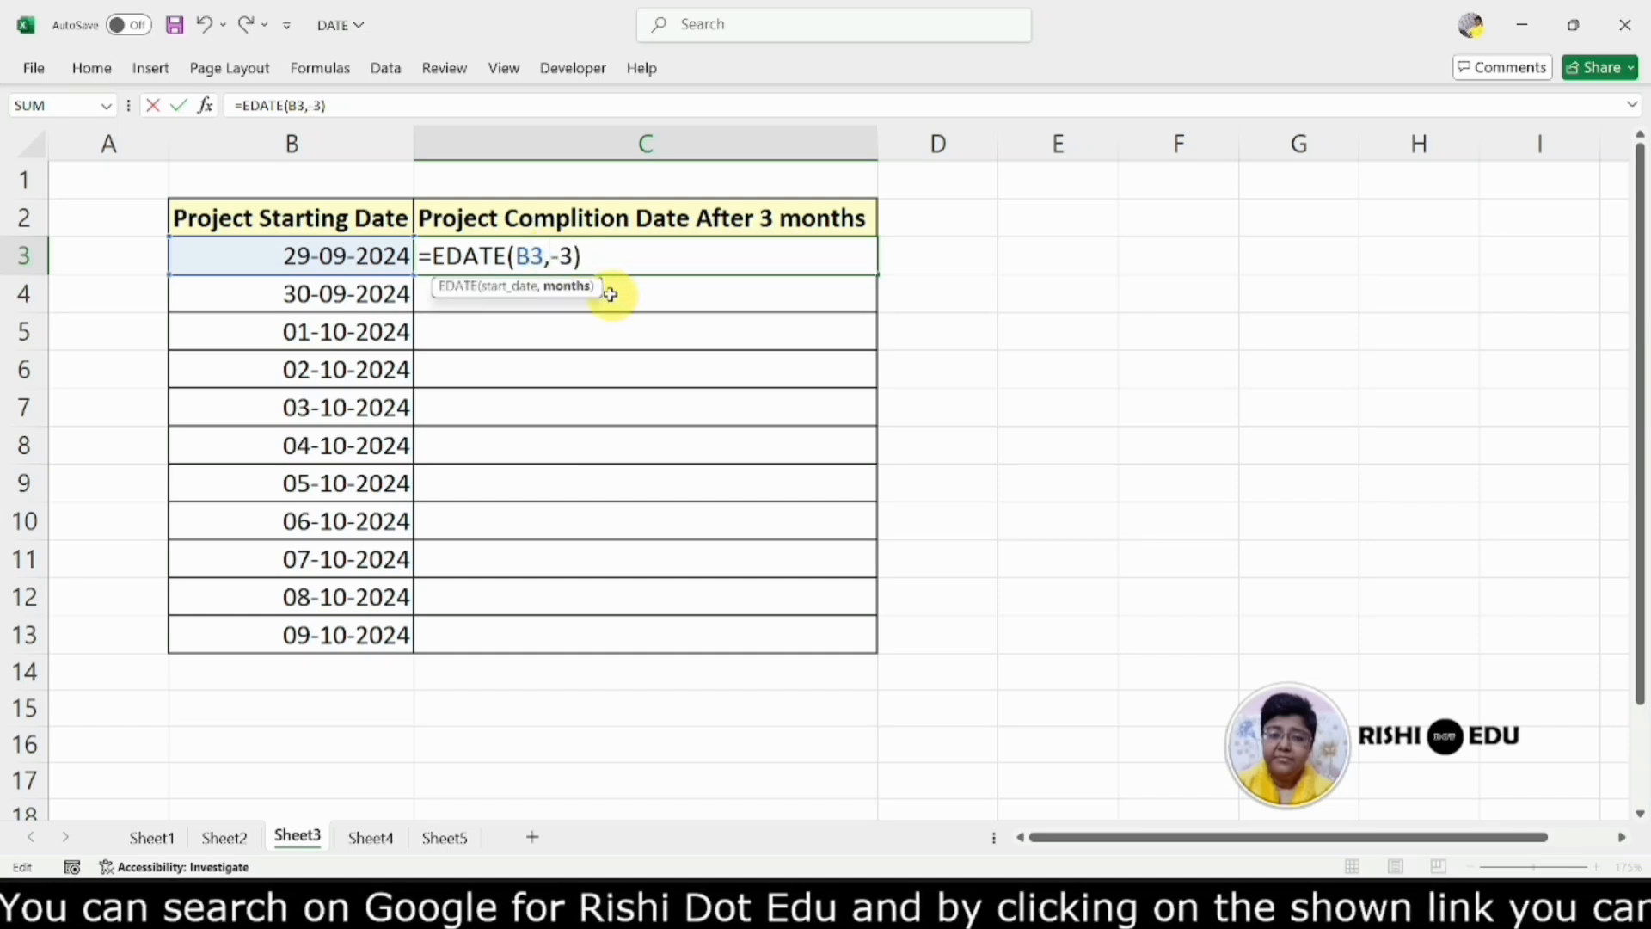
pyautogui.click(599, 258)
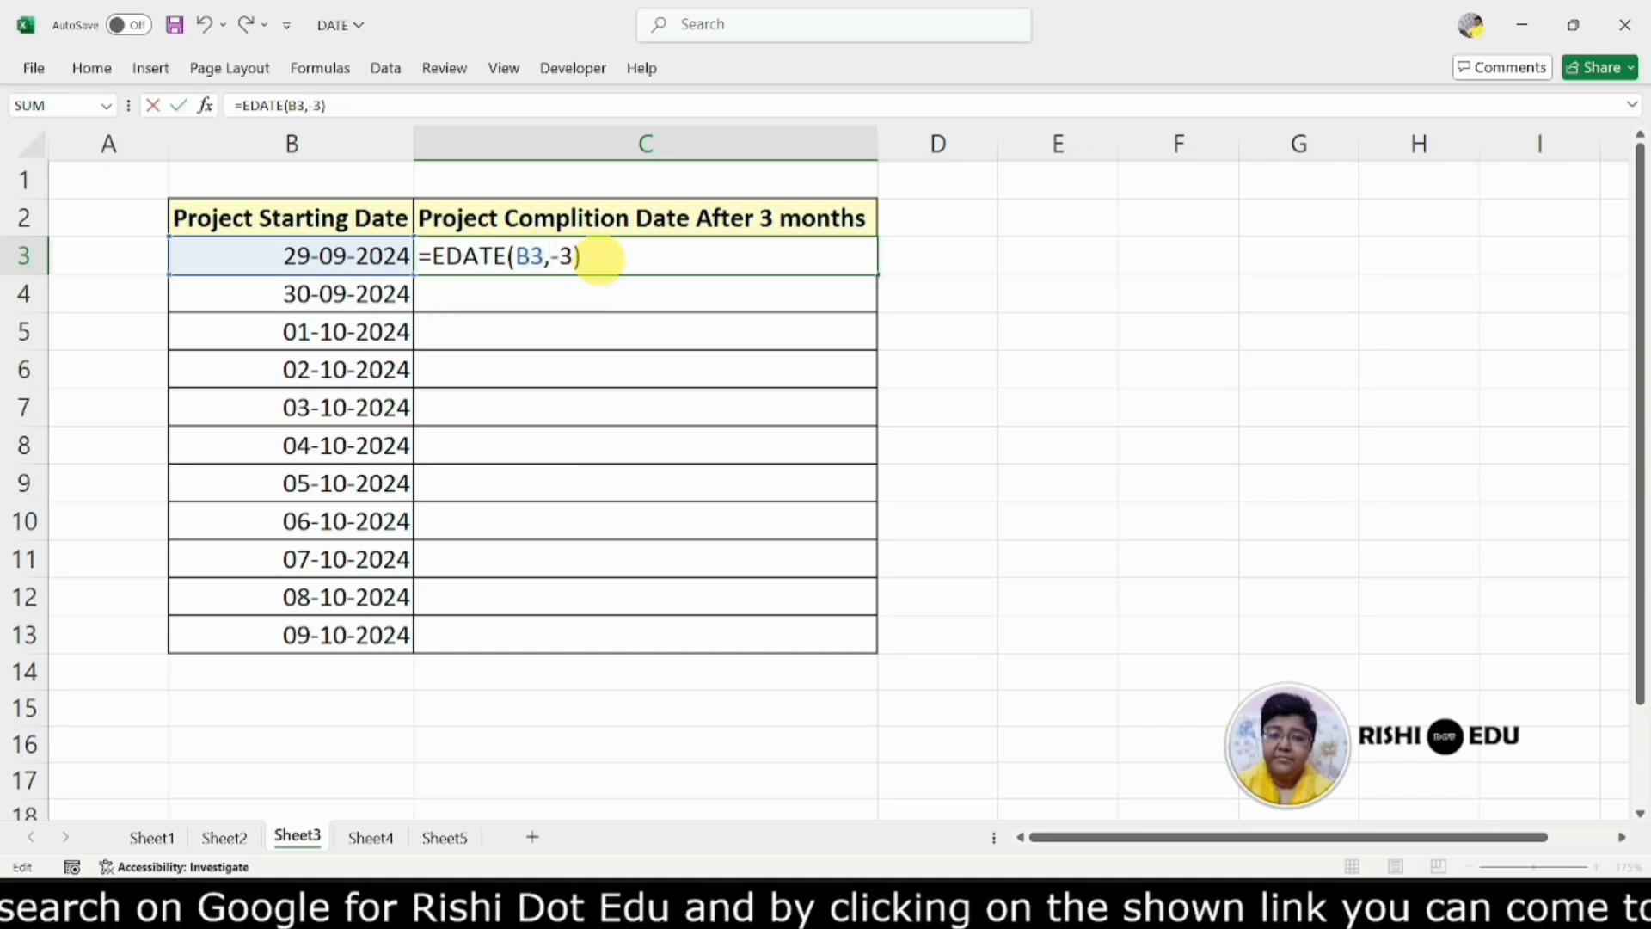
pyautogui.press('Return')
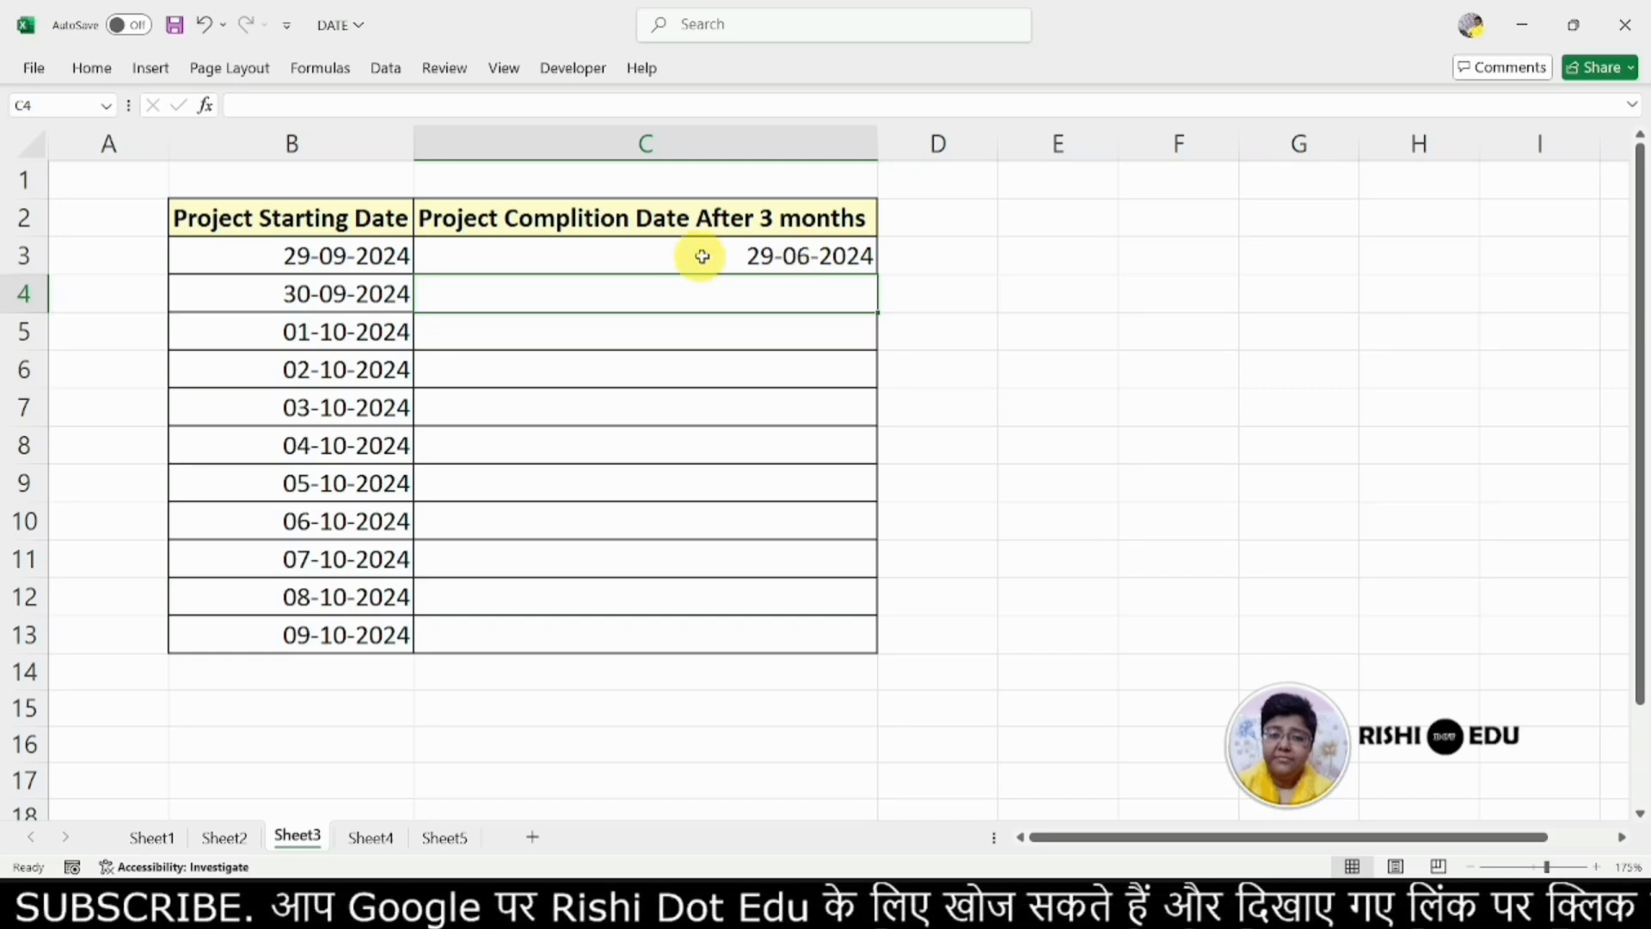
# - Set the month offset in C3 to 24 months back with =EDATE(B3,-24)
pyautogui.doubleClick(767, 258)
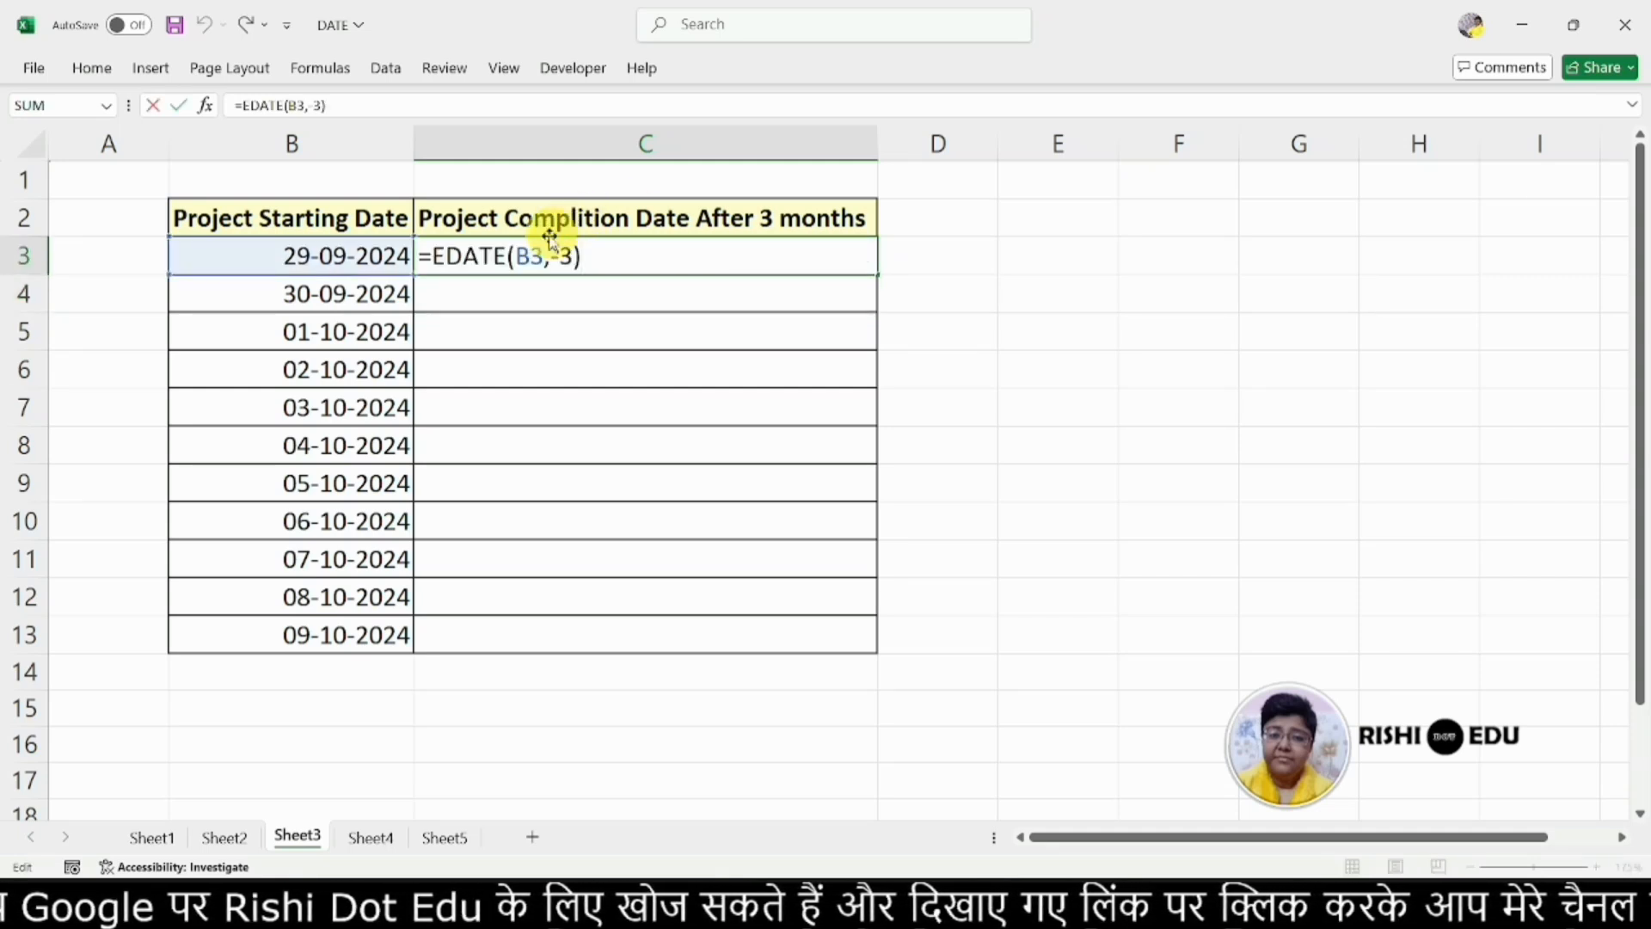
pyautogui.click(572, 255)
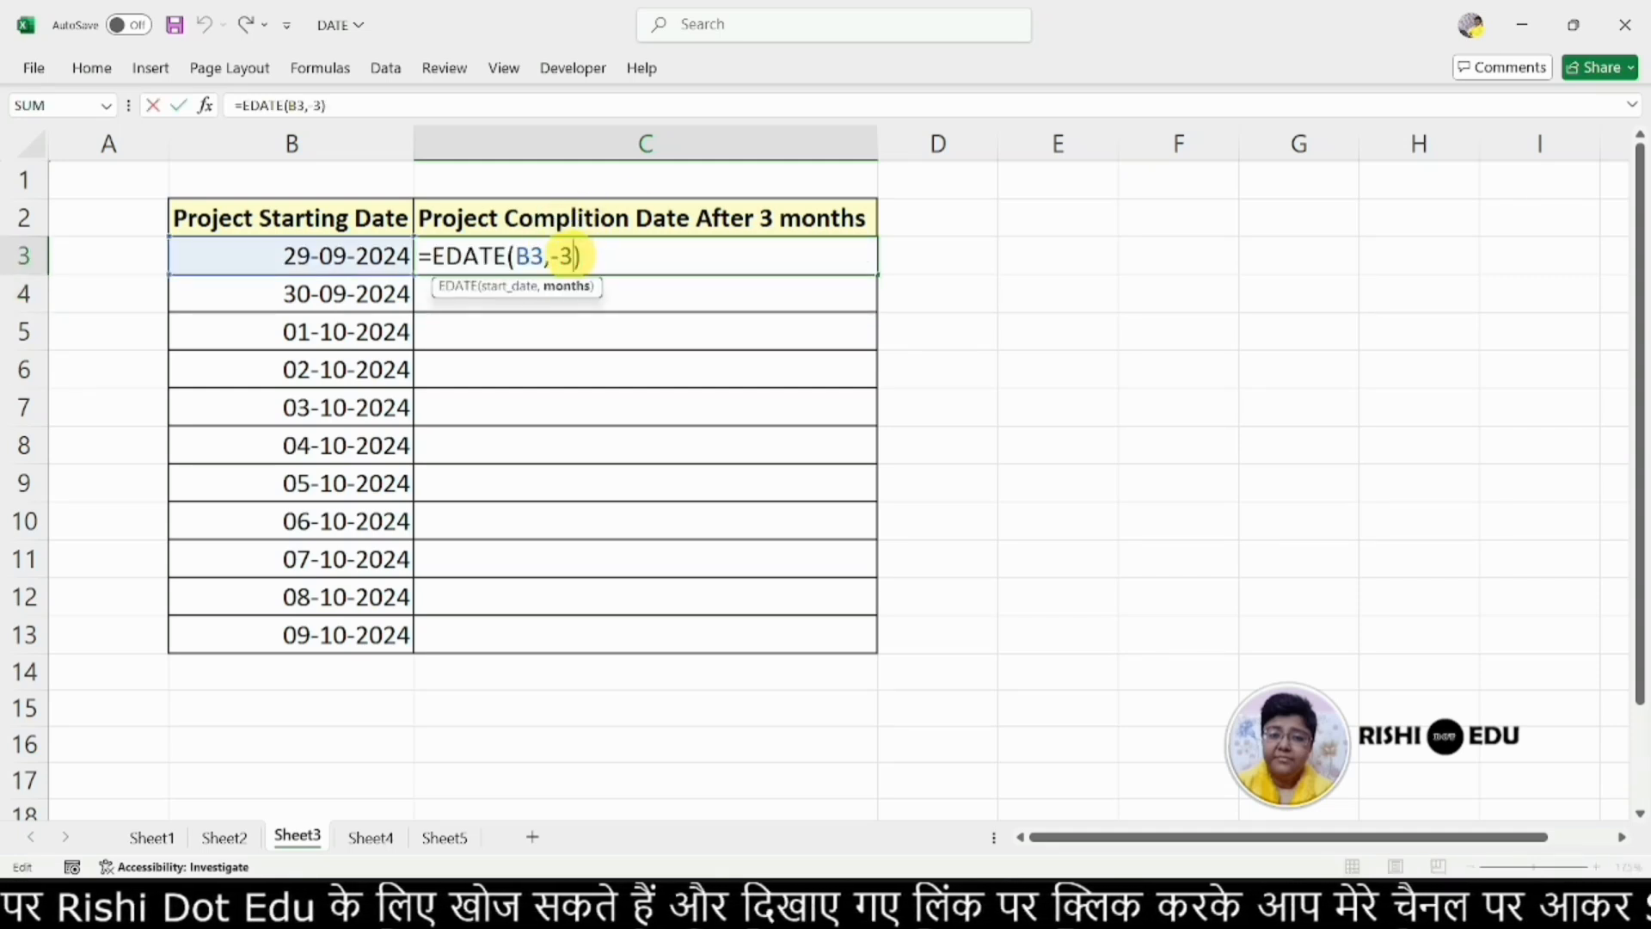
pyautogui.press('BackSpace')
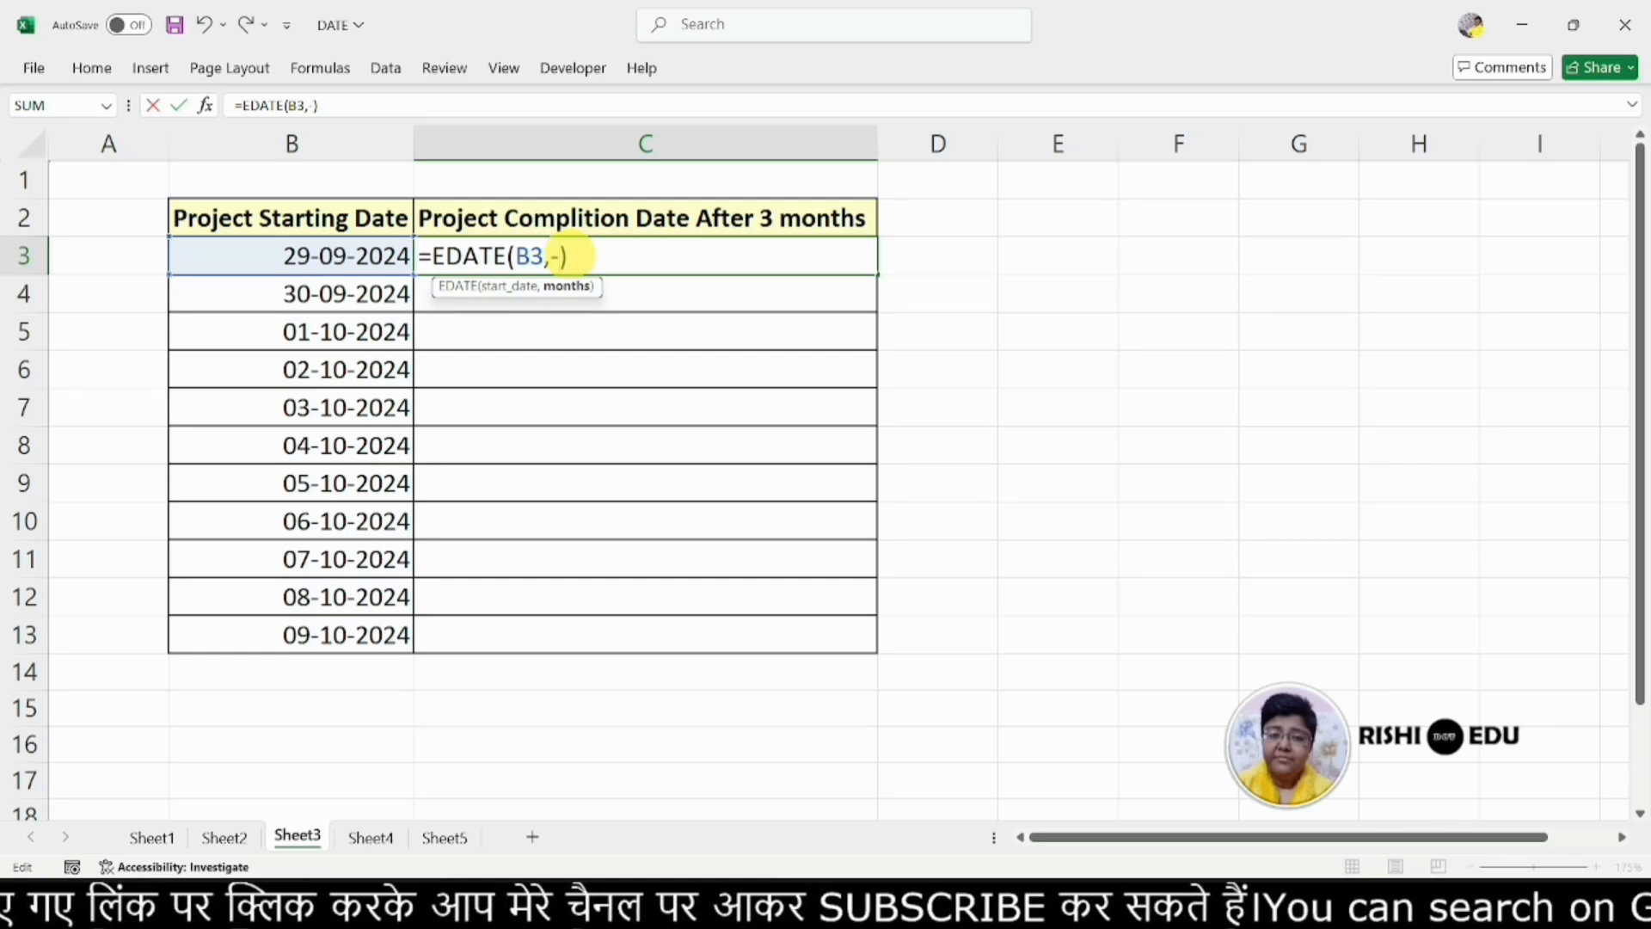
pyautogui.write('24')
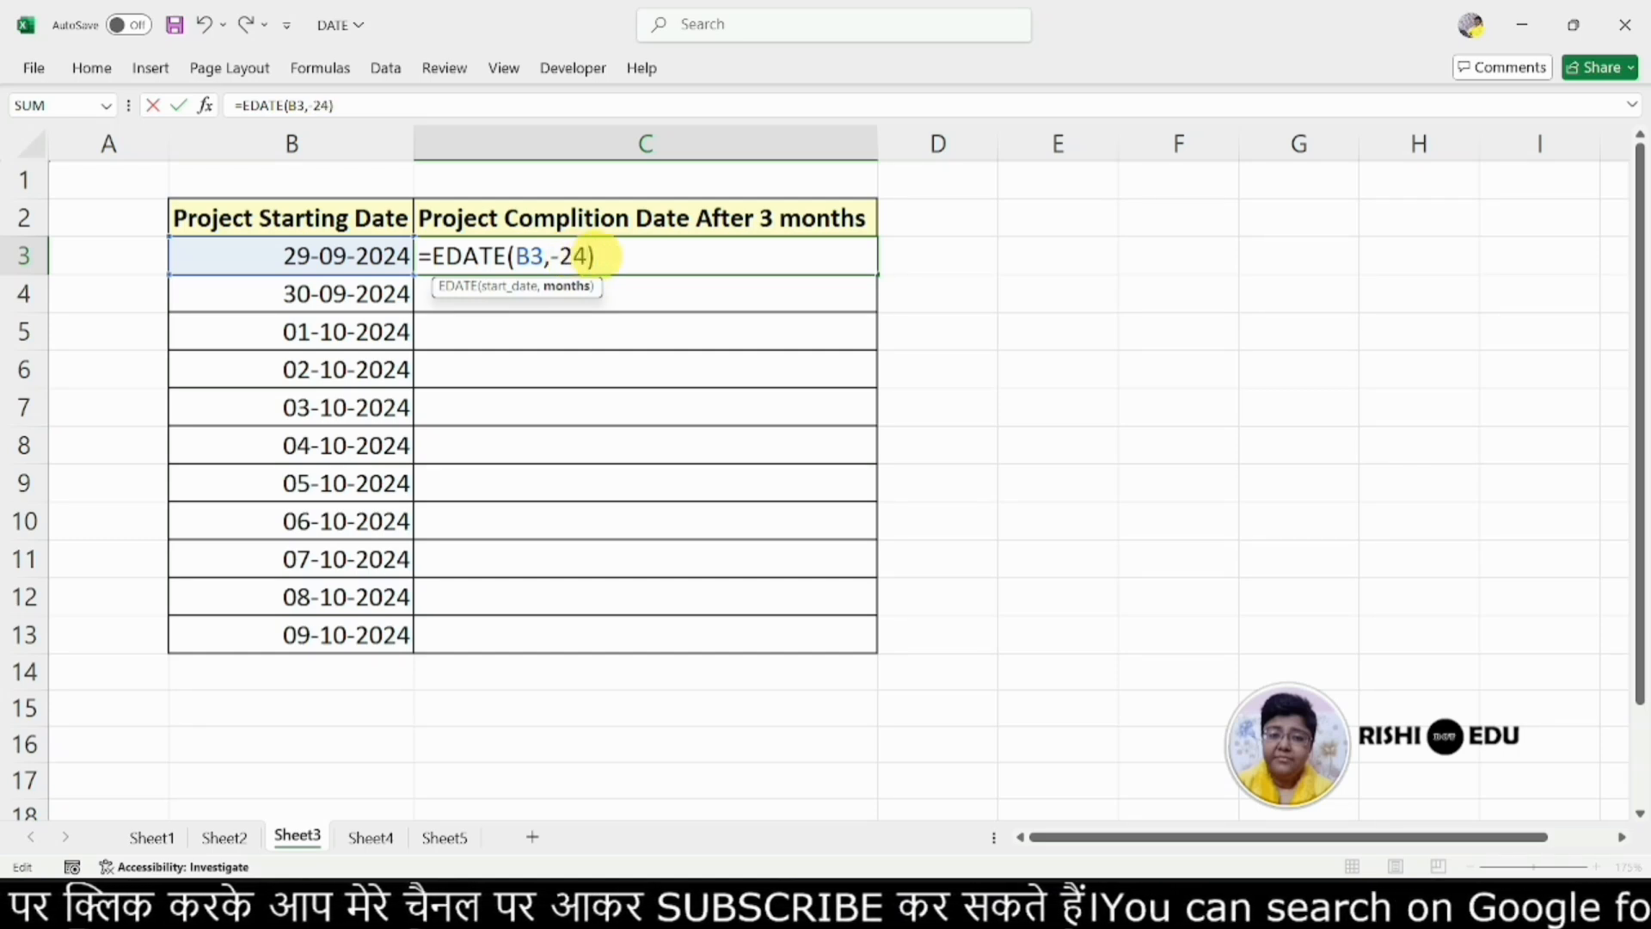
pyautogui.press('Return')
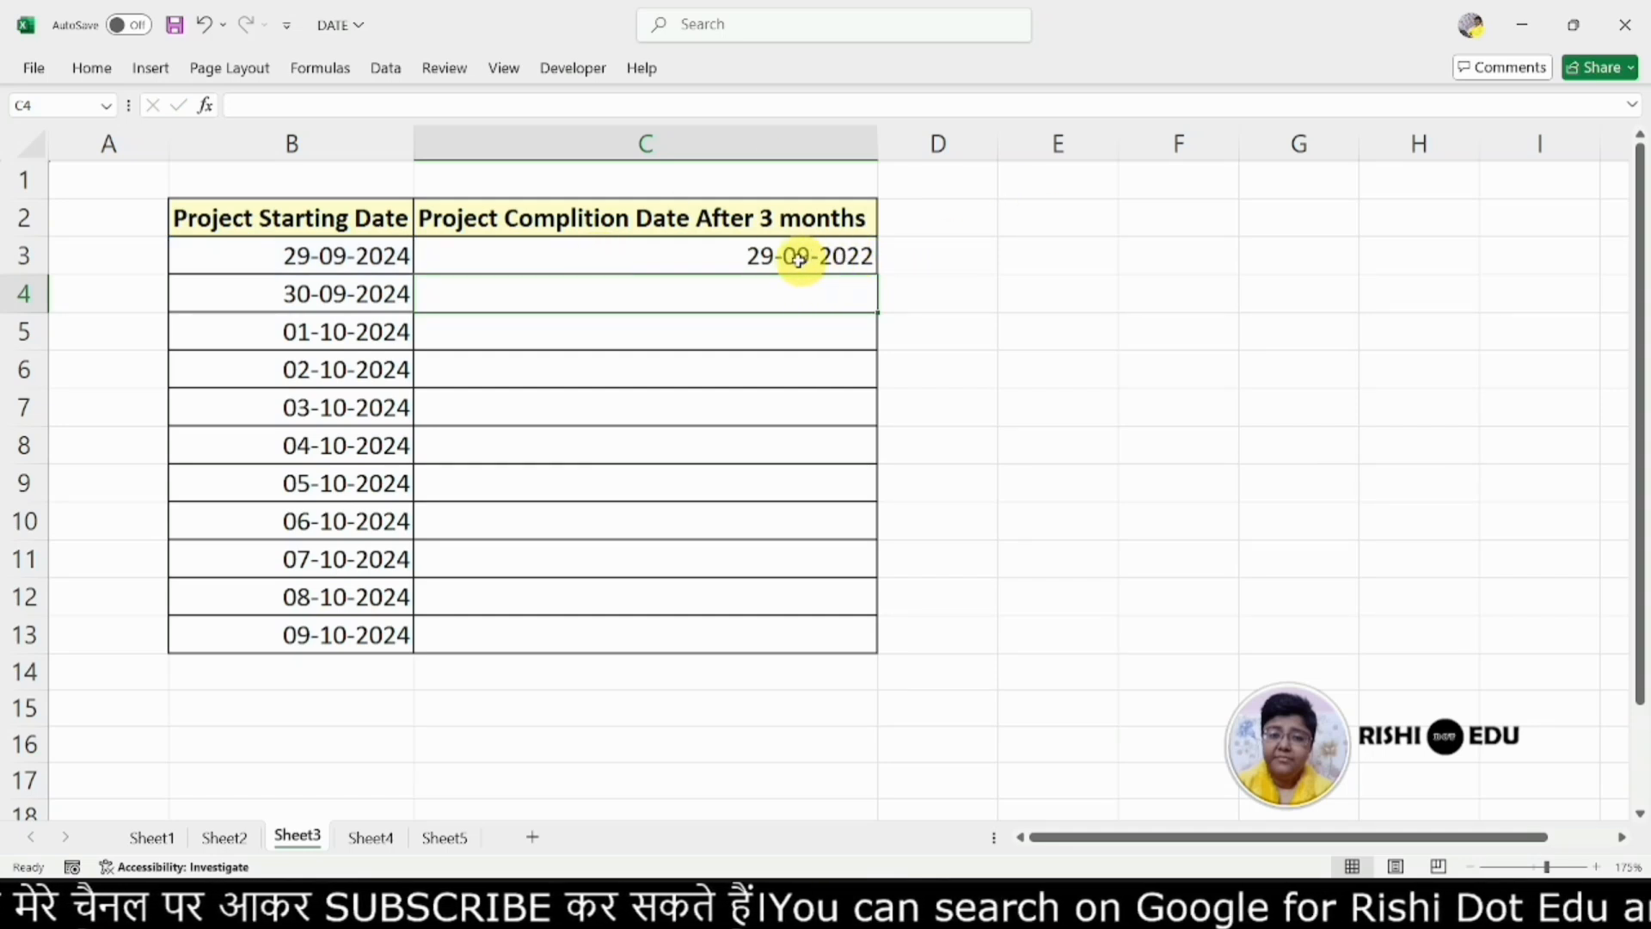
# - Set the C3 formula to 24 months after the project start with =EDATE(B3,24)
pyautogui.click(678, 255)
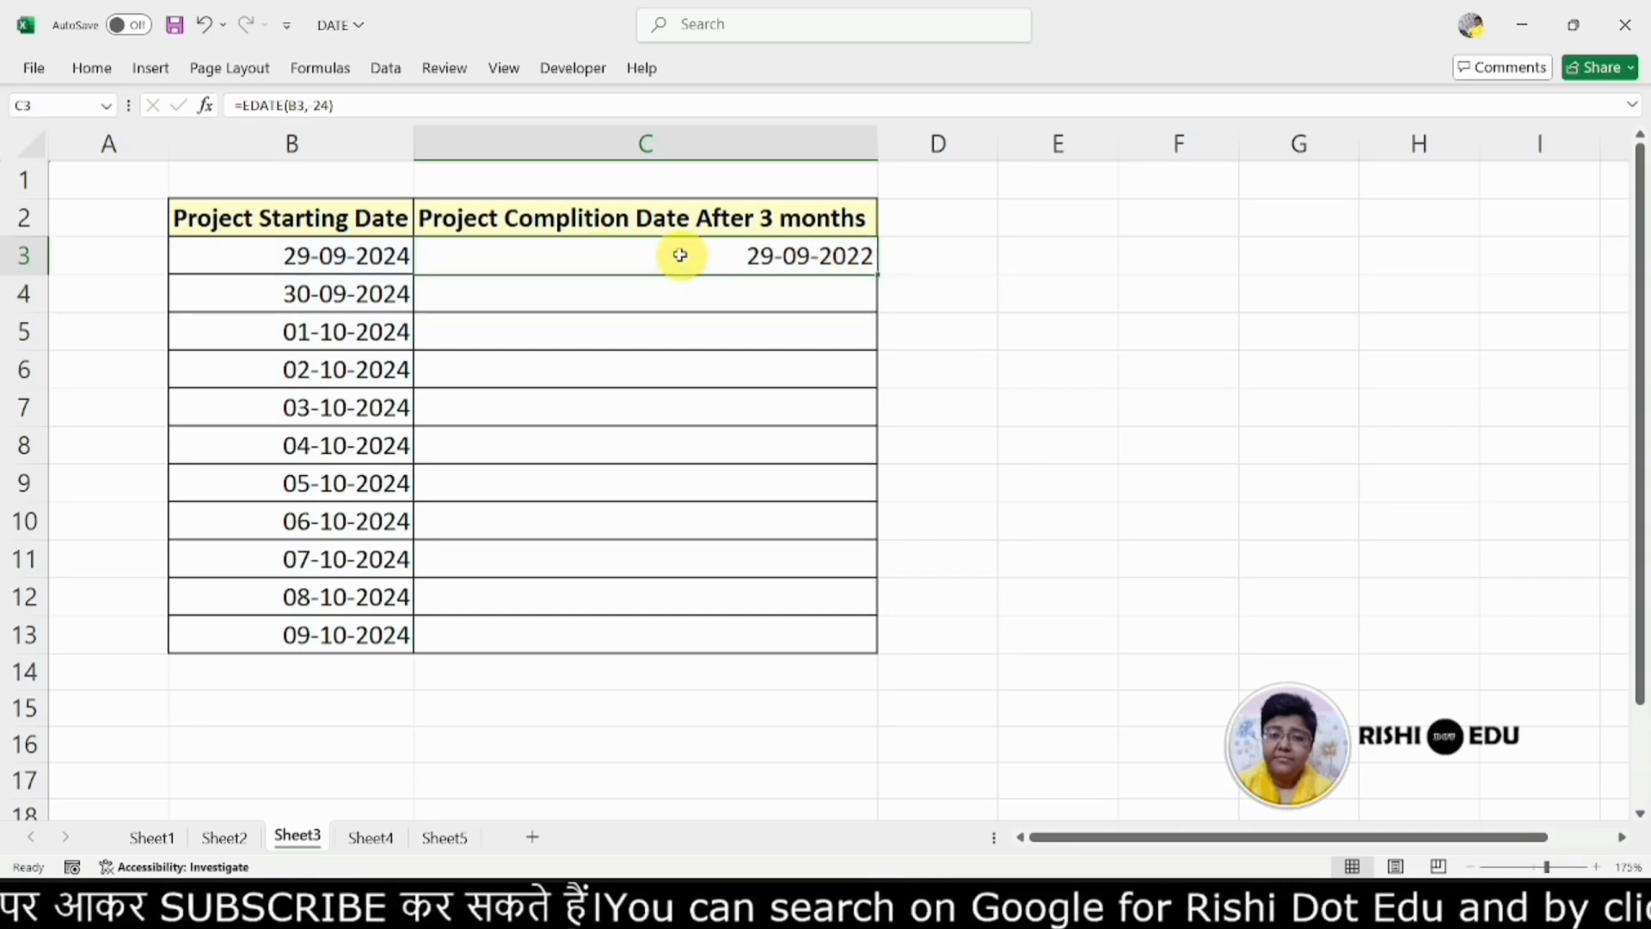
pyautogui.doubleClick(682, 255)
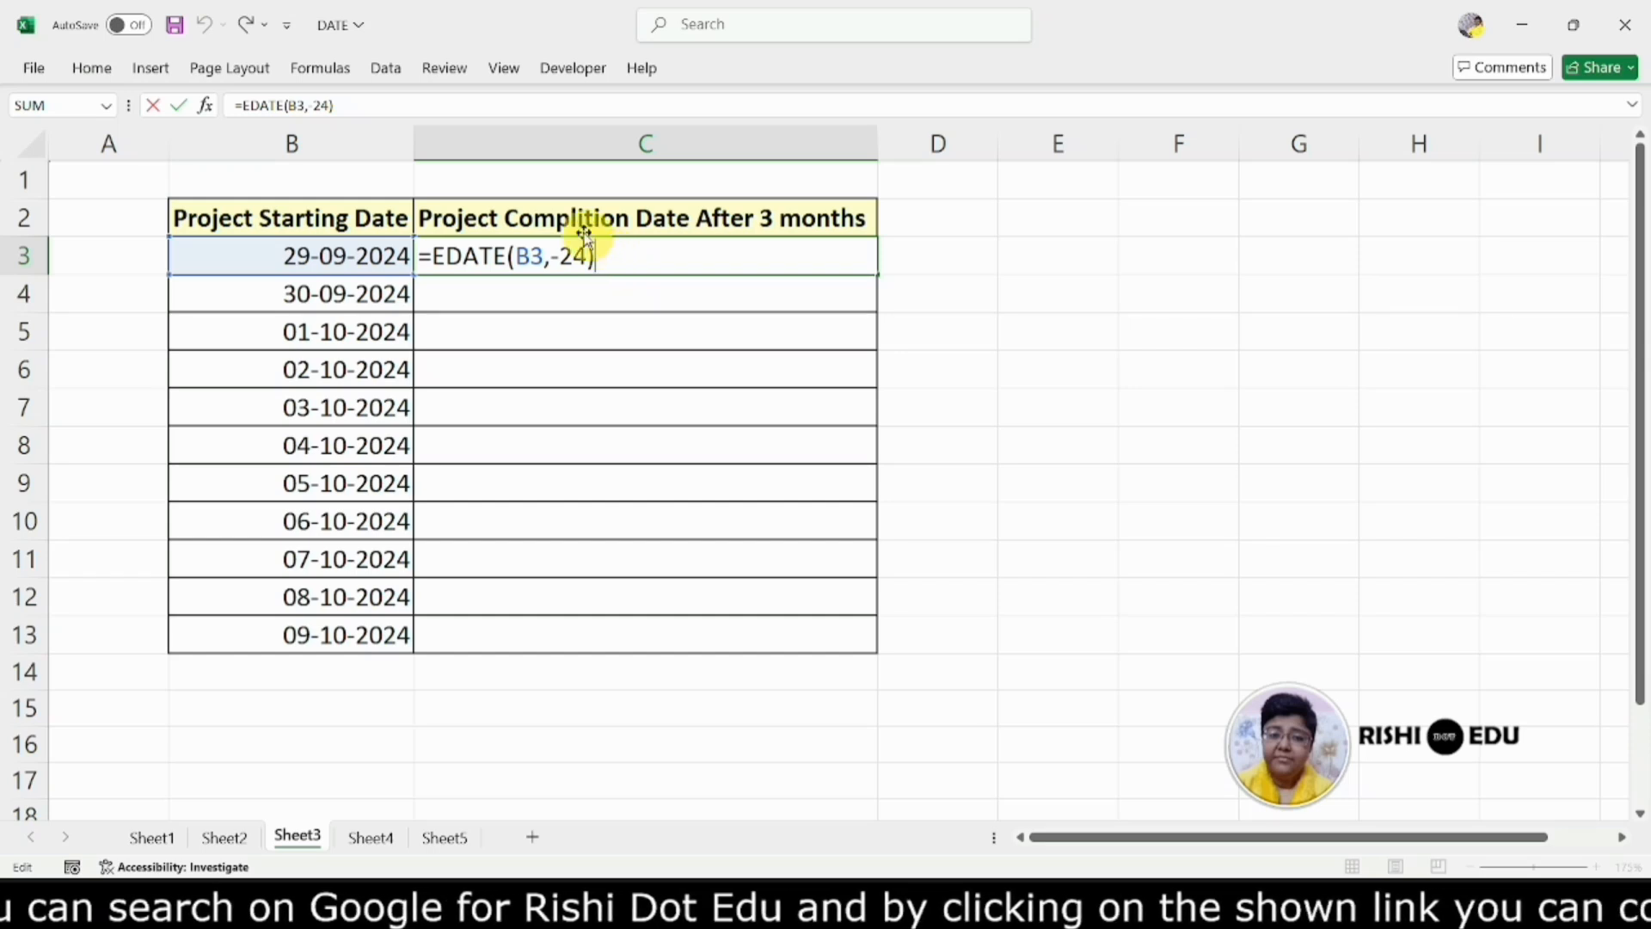
pyautogui.click(559, 251)
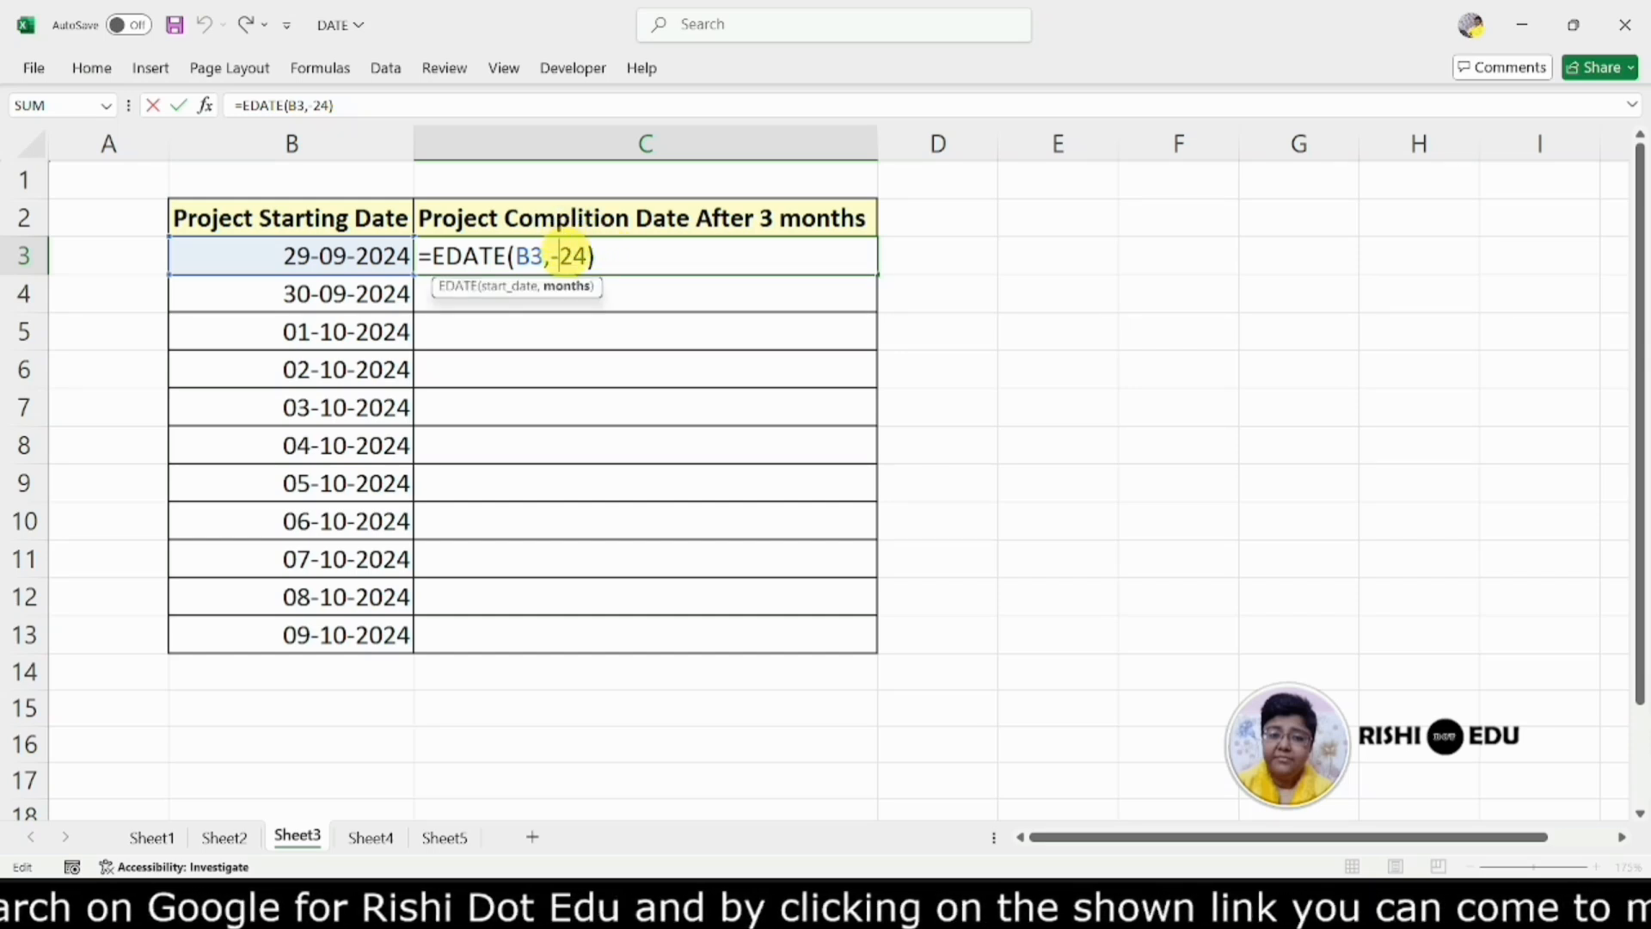
pyautogui.press('BackSpace')
pyautogui.click(599, 252)
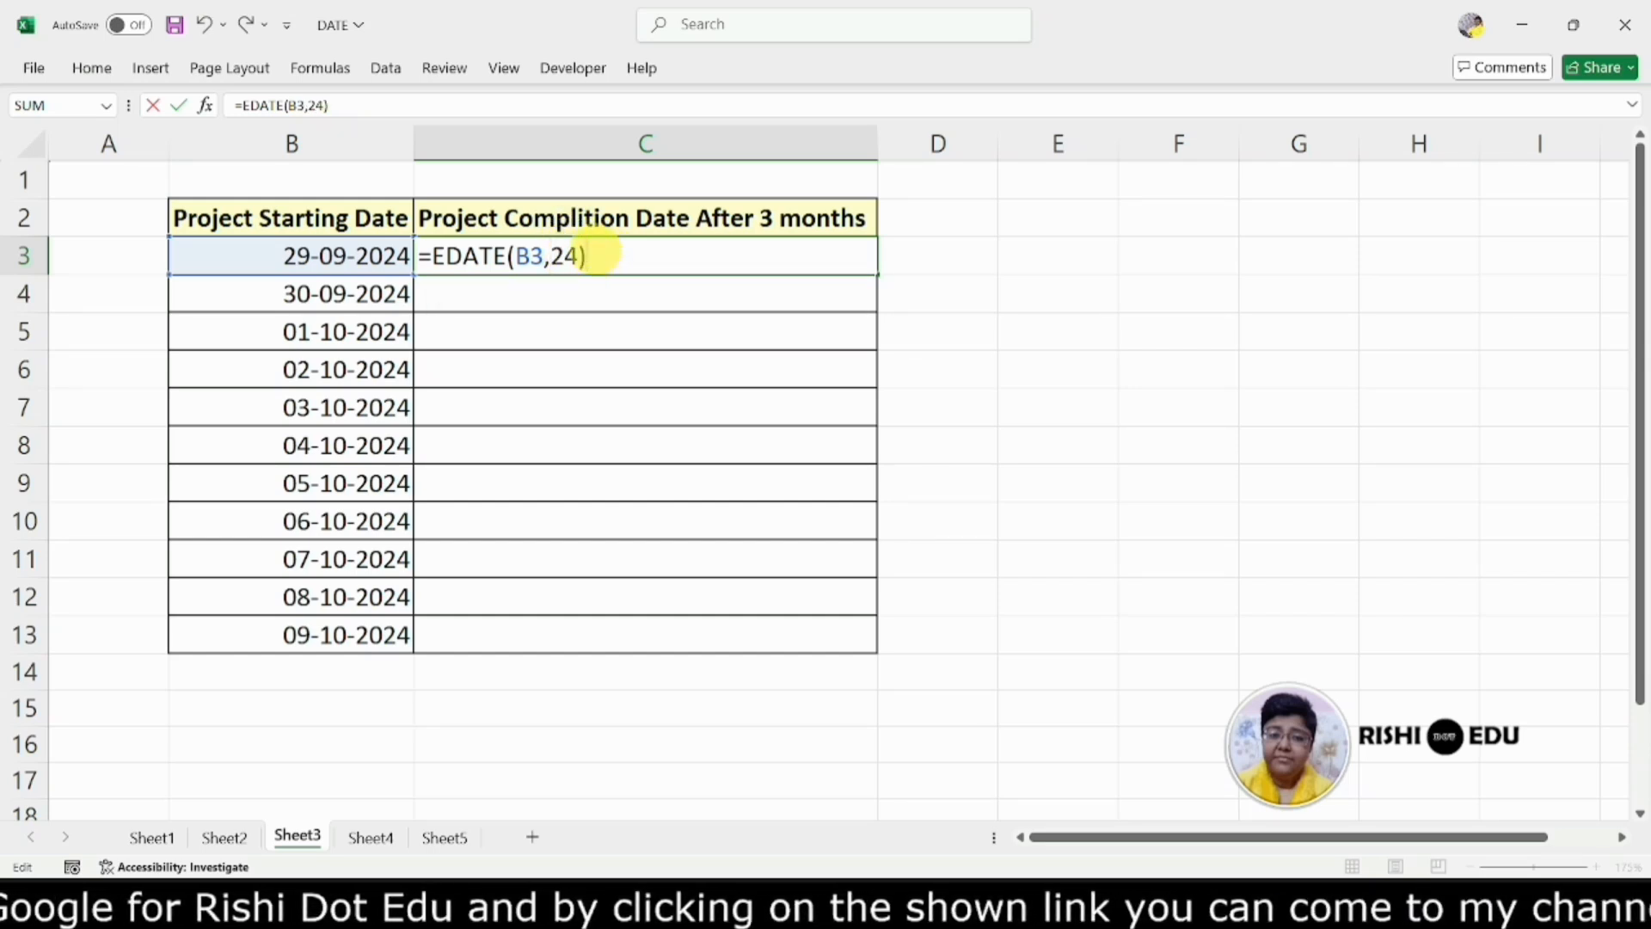
pyautogui.press('Return')
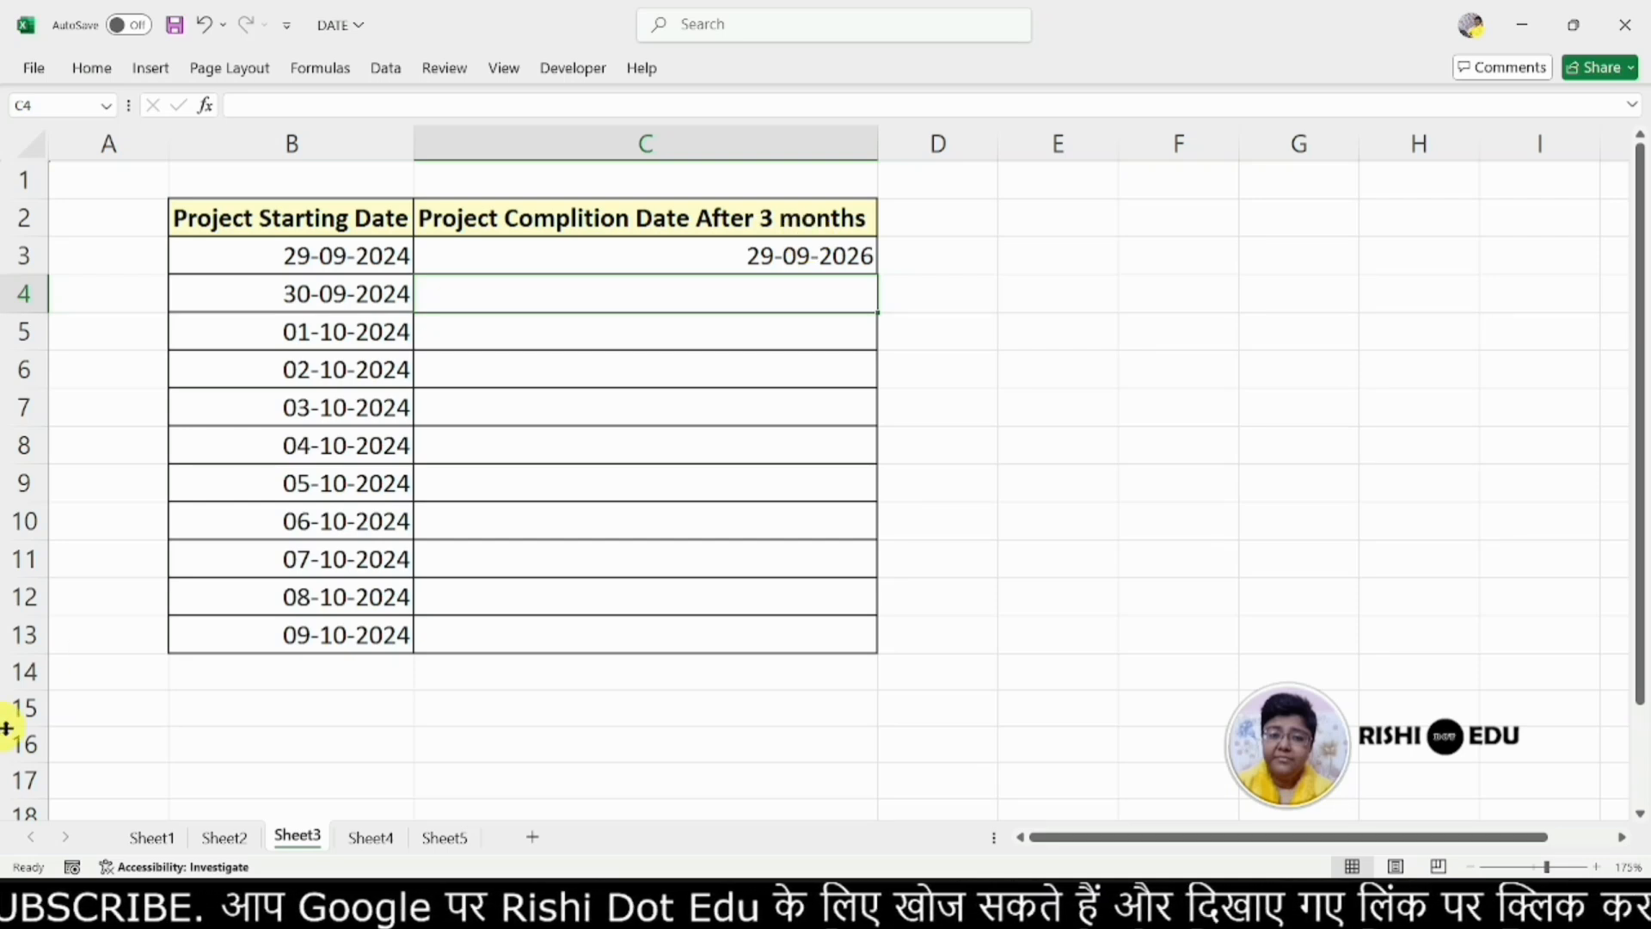
# - On Sheet4, start the first age formula in cell D3 with the DATEDIF function
pyautogui.click(372, 836)
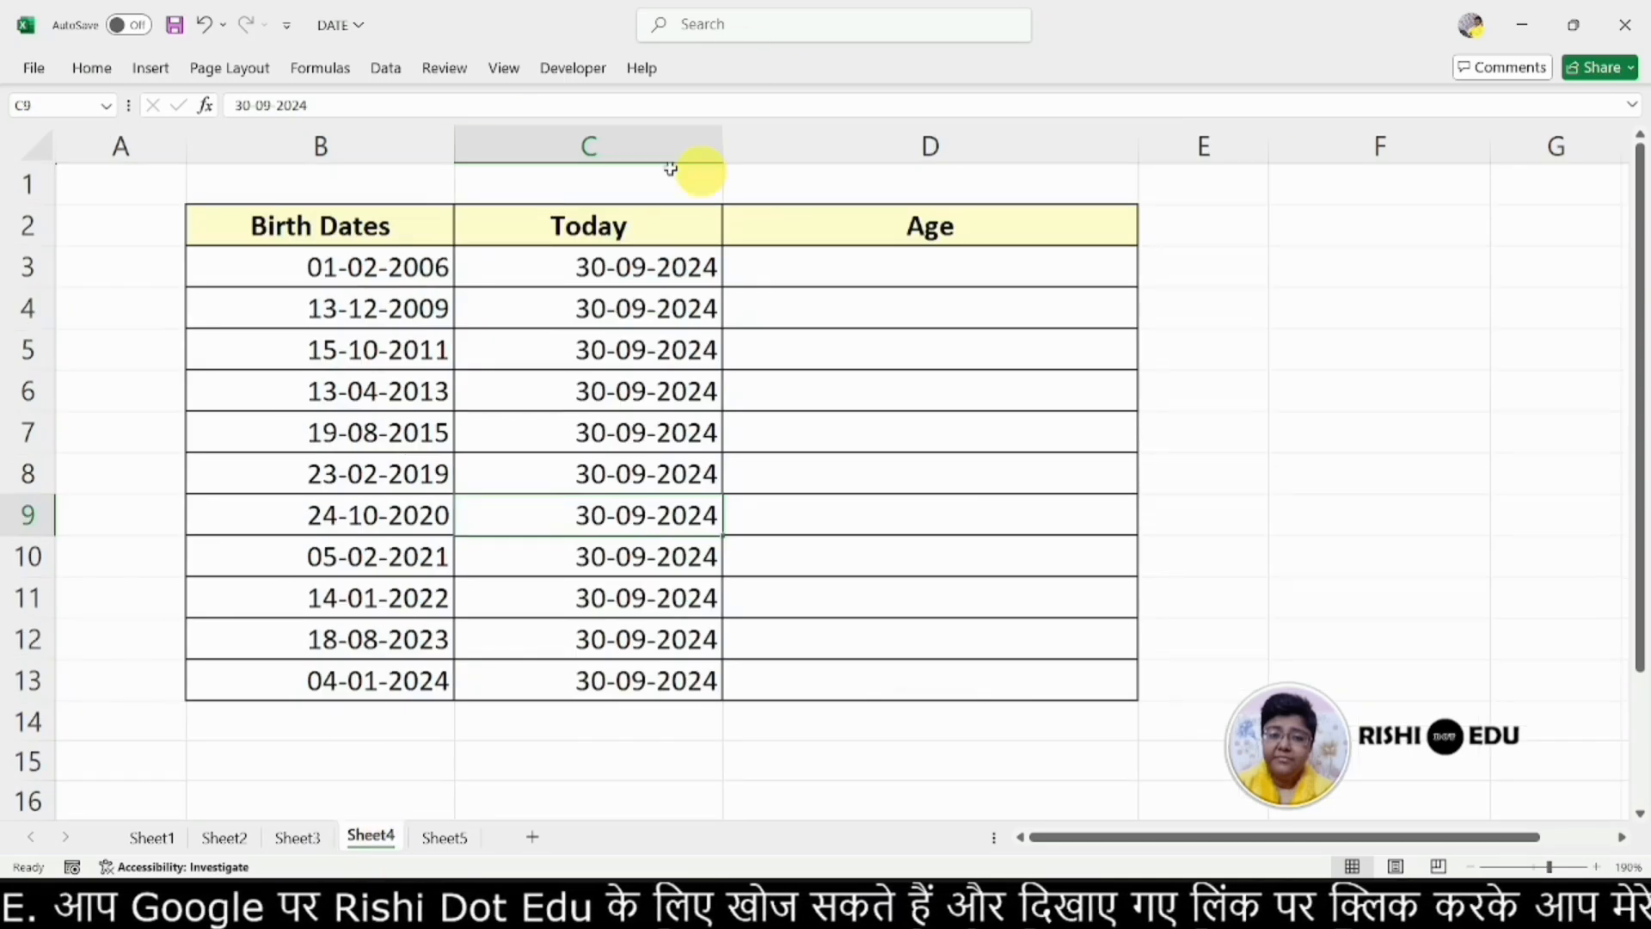
pyautogui.click(861, 420)
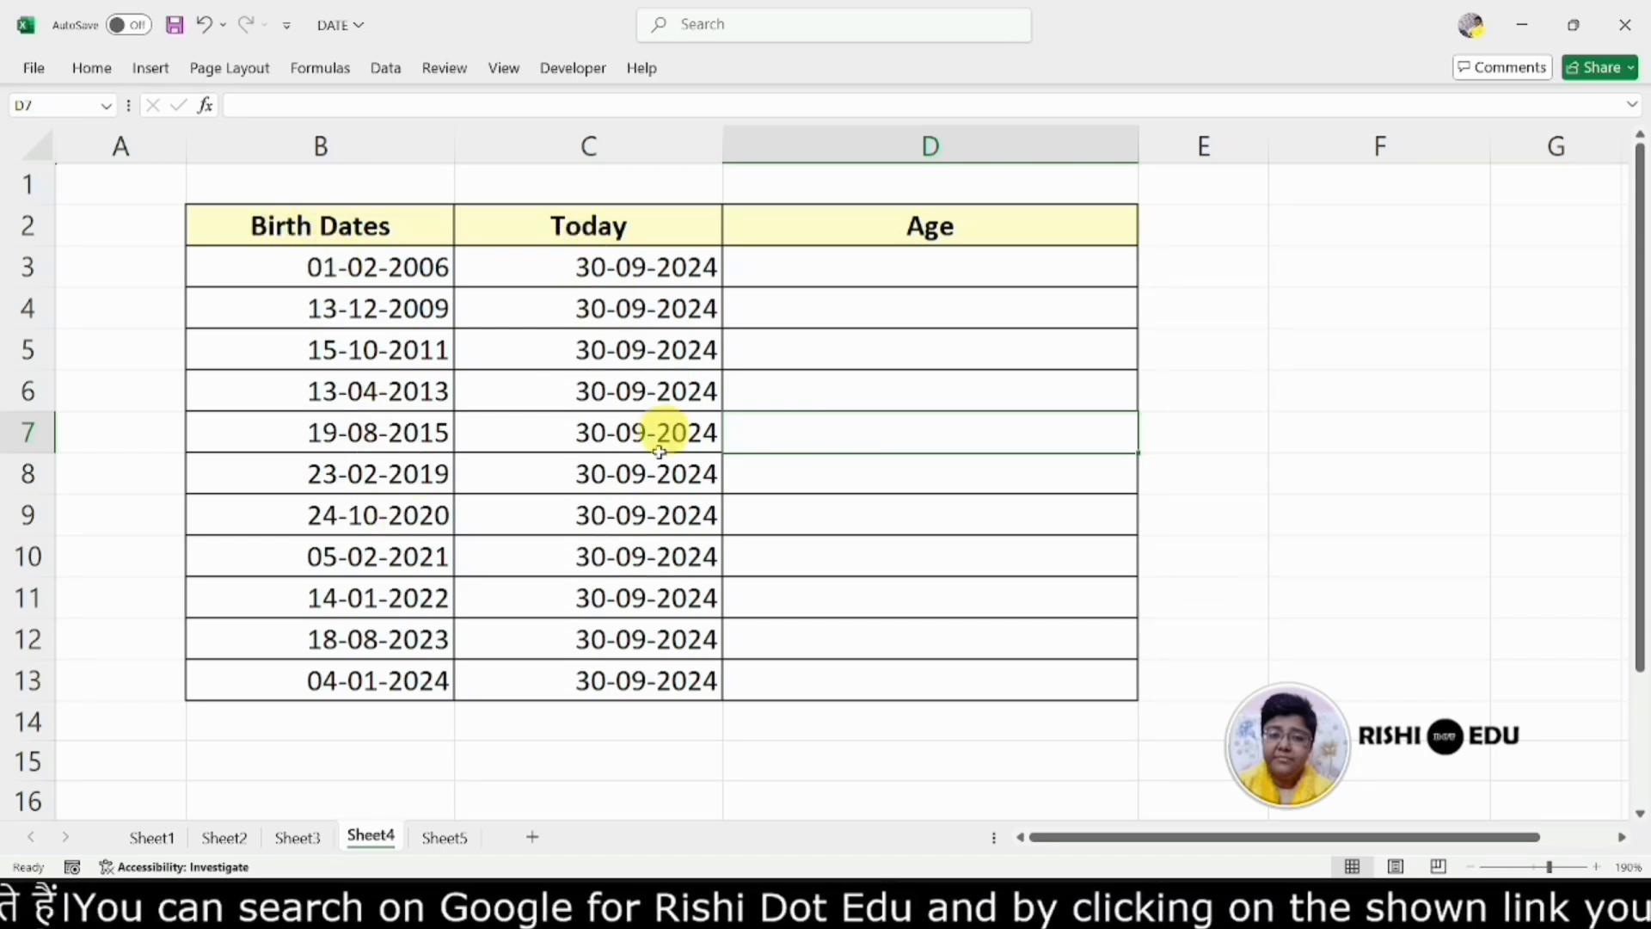
pyautogui.click(858, 270)
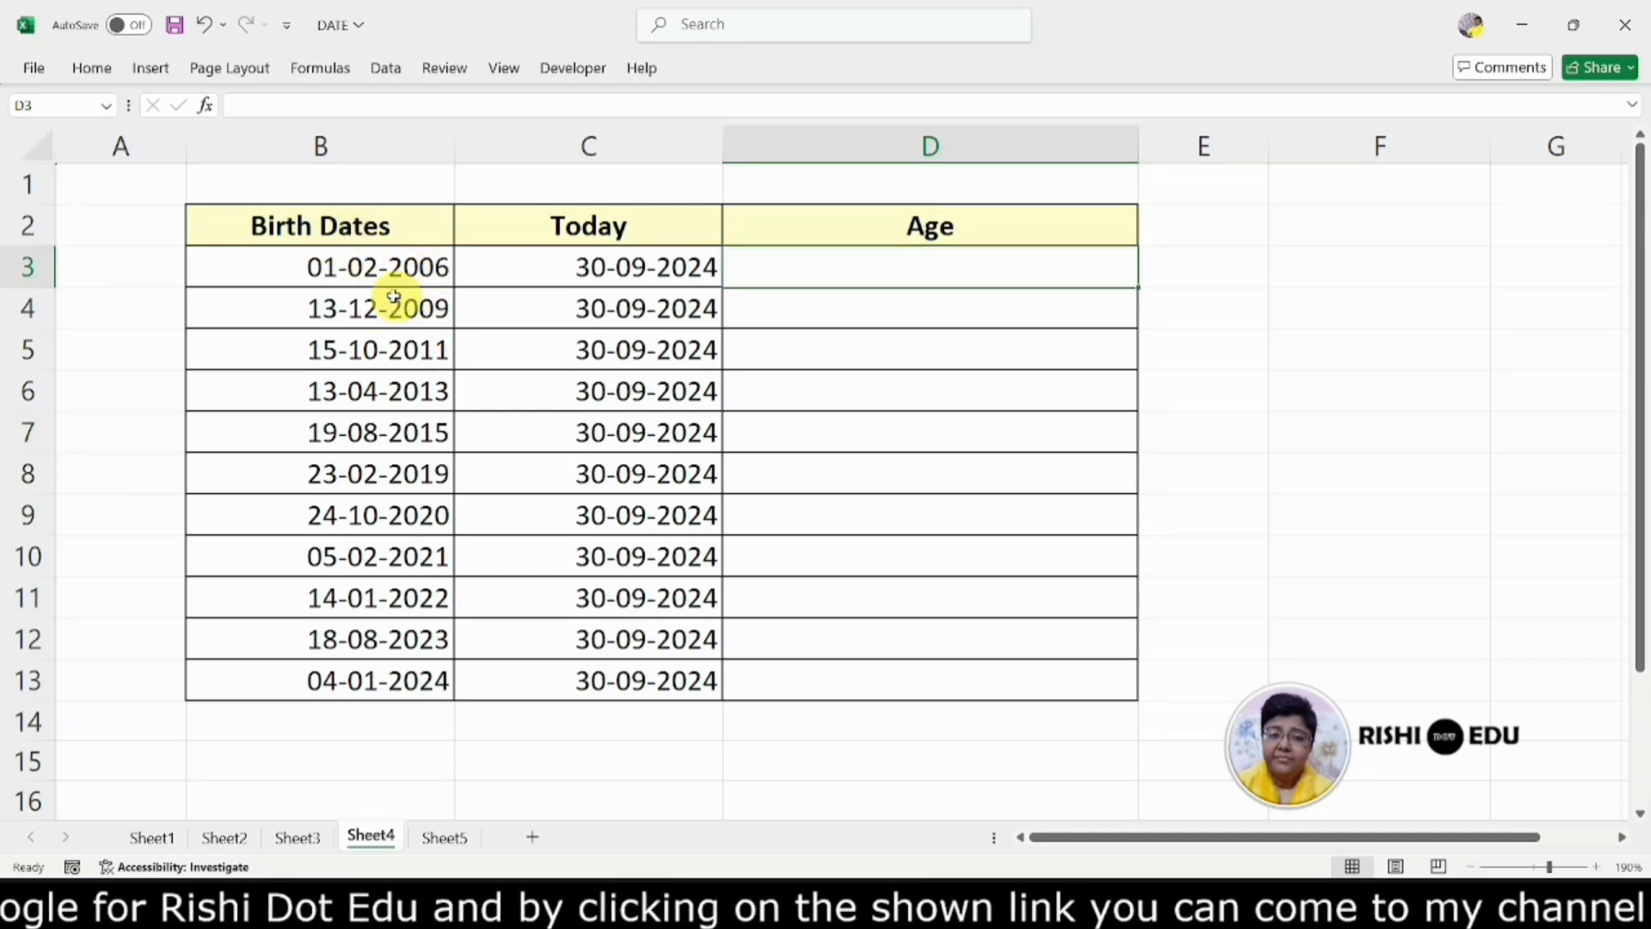
pyautogui.doubleClick(821, 268)
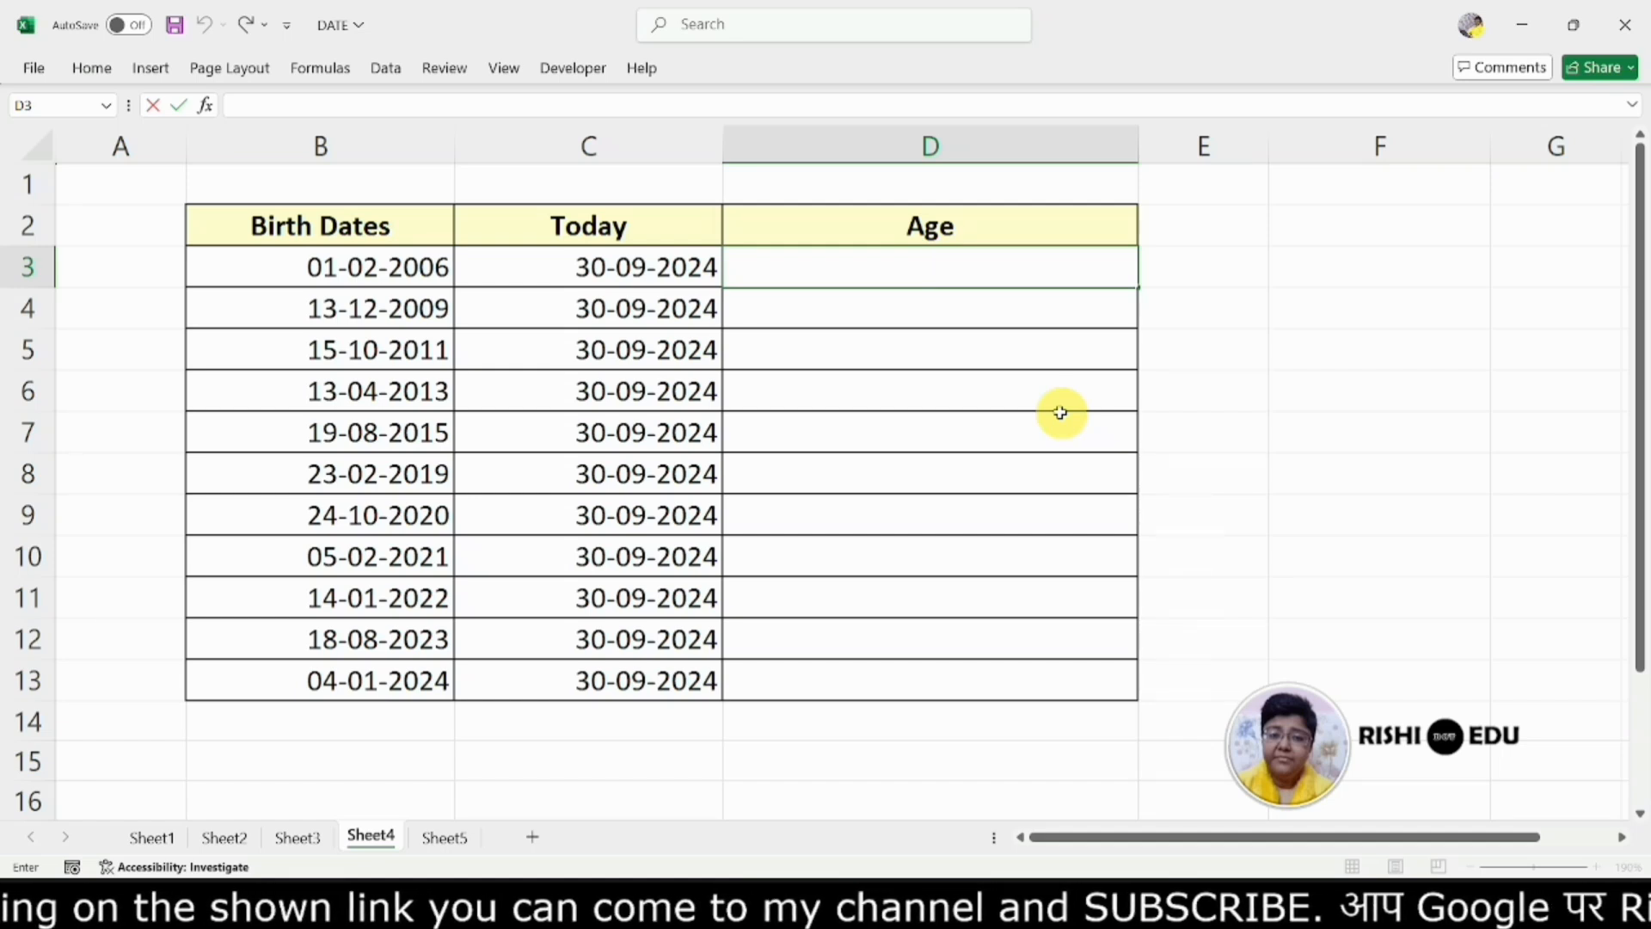
pyautogui.write('=')
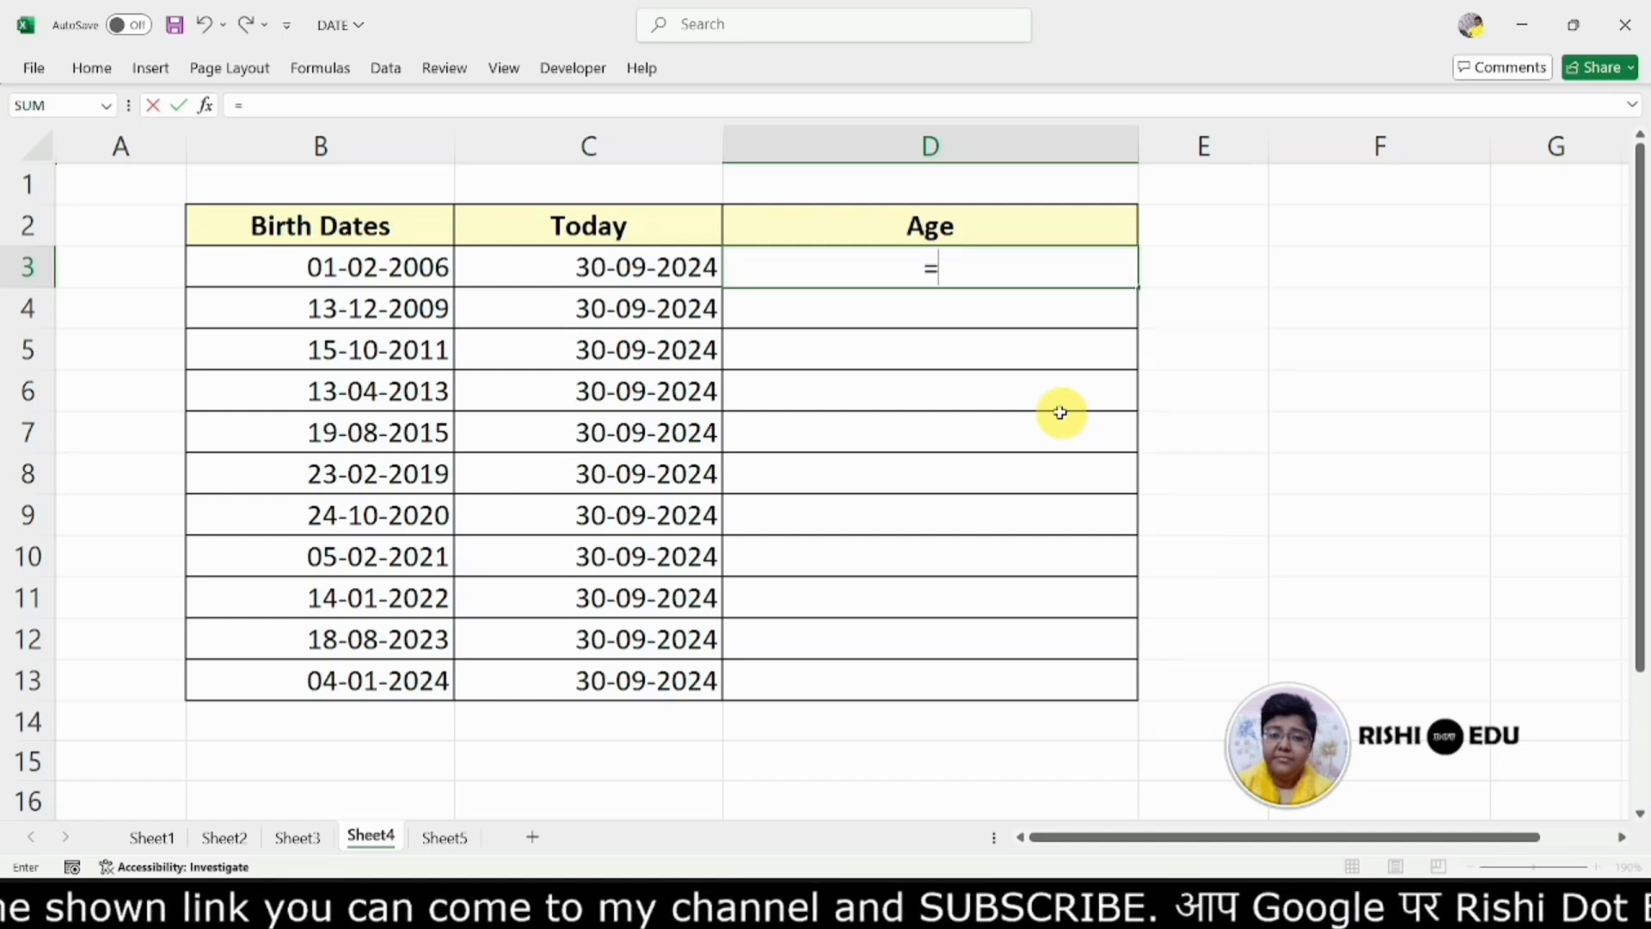
pyautogui.write('date')
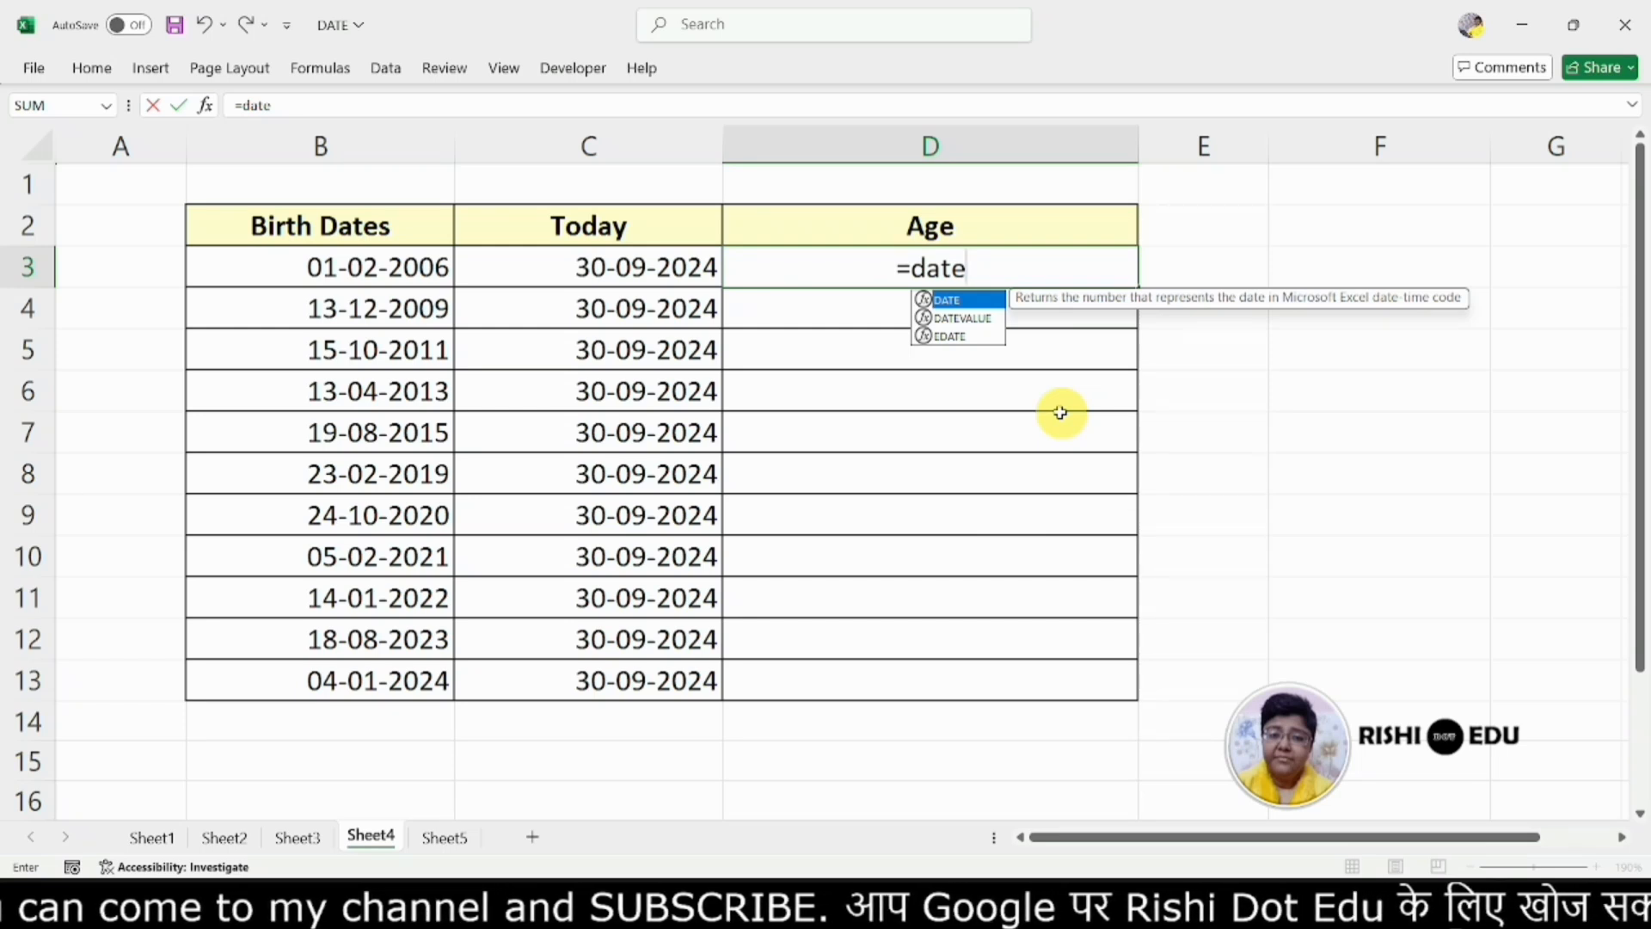
pyautogui.write('dif')
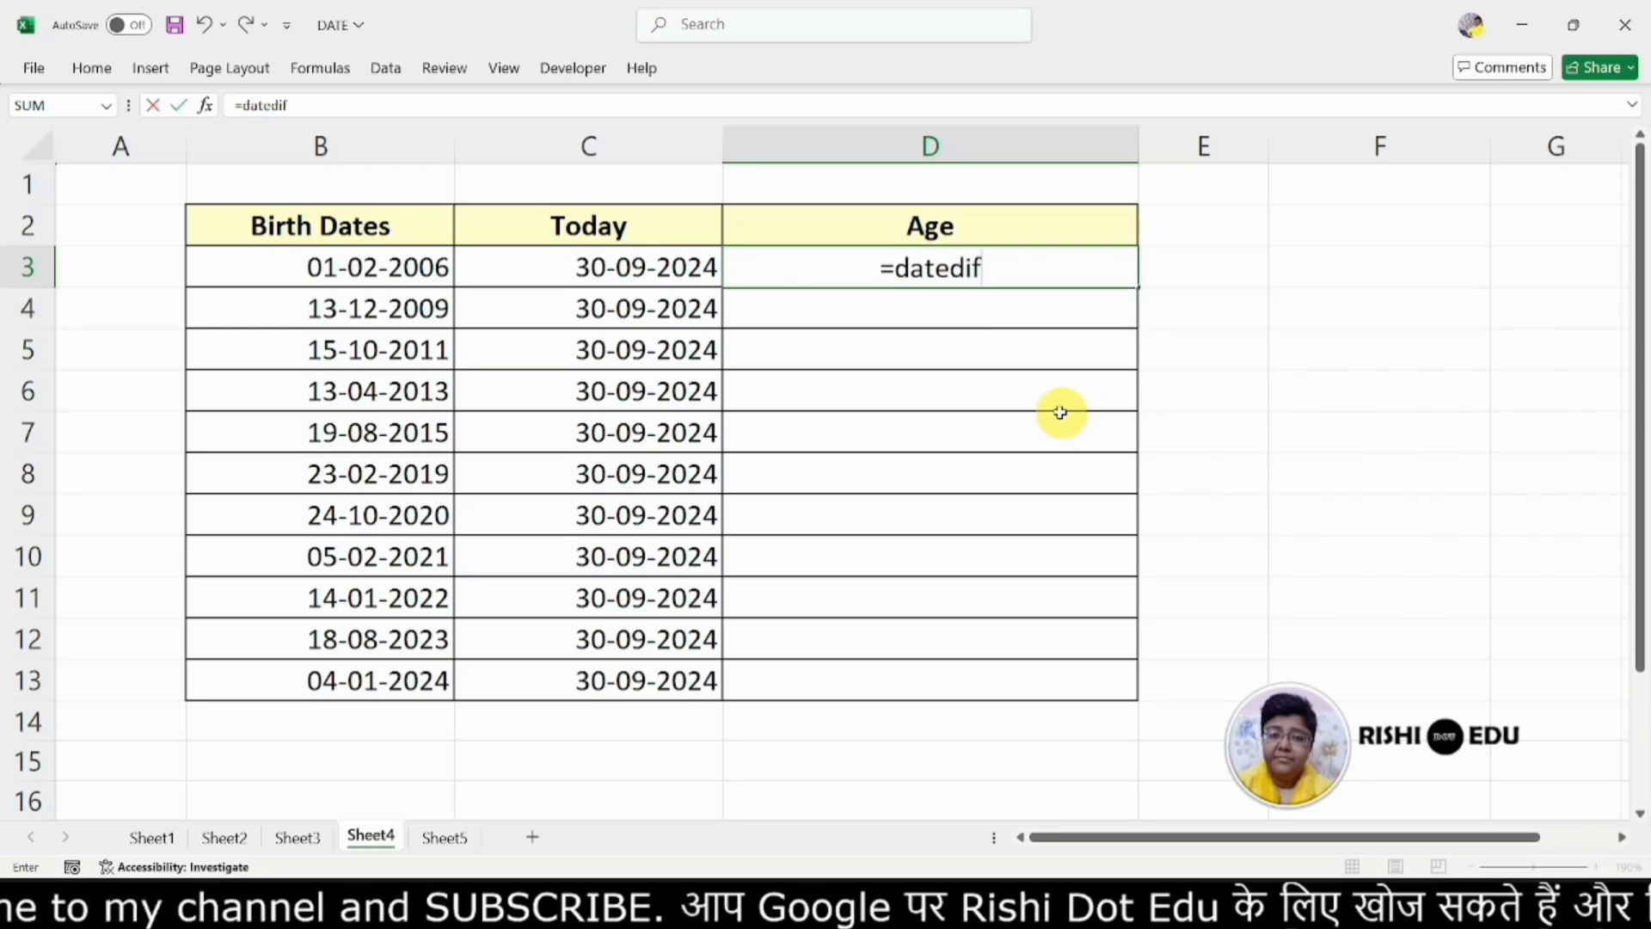
pyautogui.press('Return')
pyautogui.press('Down')
pyautogui.press('Down')
pyautogui.press('Down')
pyautogui.press('Down')
pyautogui.press('Down')
pyautogui.press('Down')
pyautogui.press('Down')
pyautogui.press('Down')
pyautogui.press('Down')
pyautogui.press('Down')
pyautogui.press('Down')
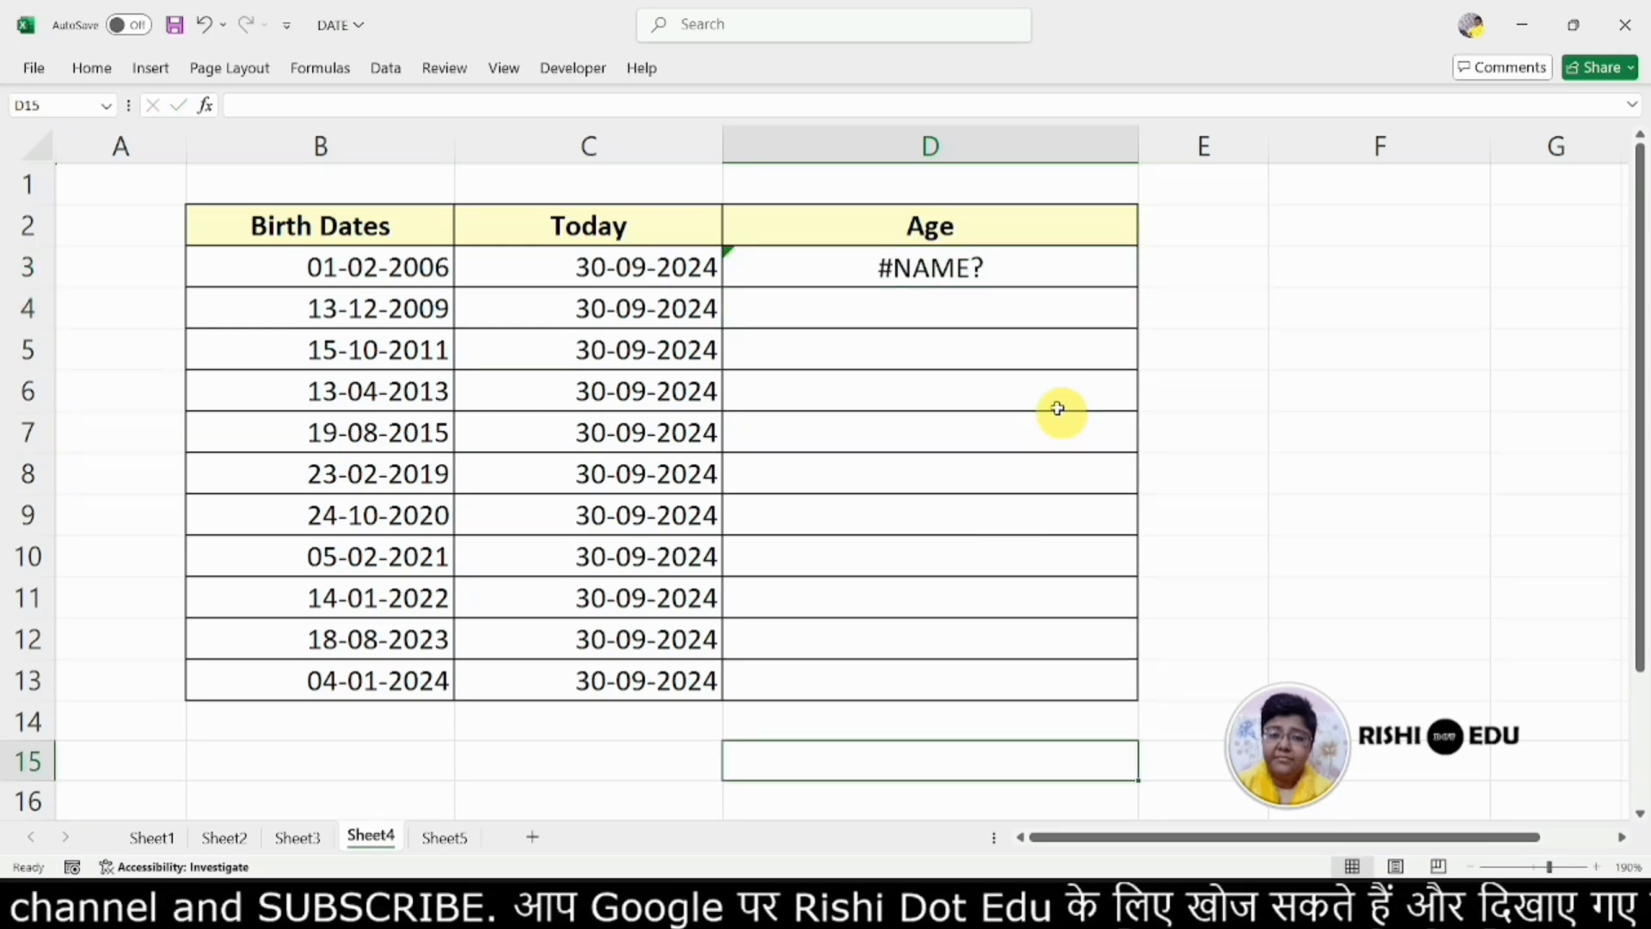
# - Open the arguments of the DATEDIF formula in D3 and supply birth date B3 and today's date C3
pyautogui.doubleClick(1049, 266)
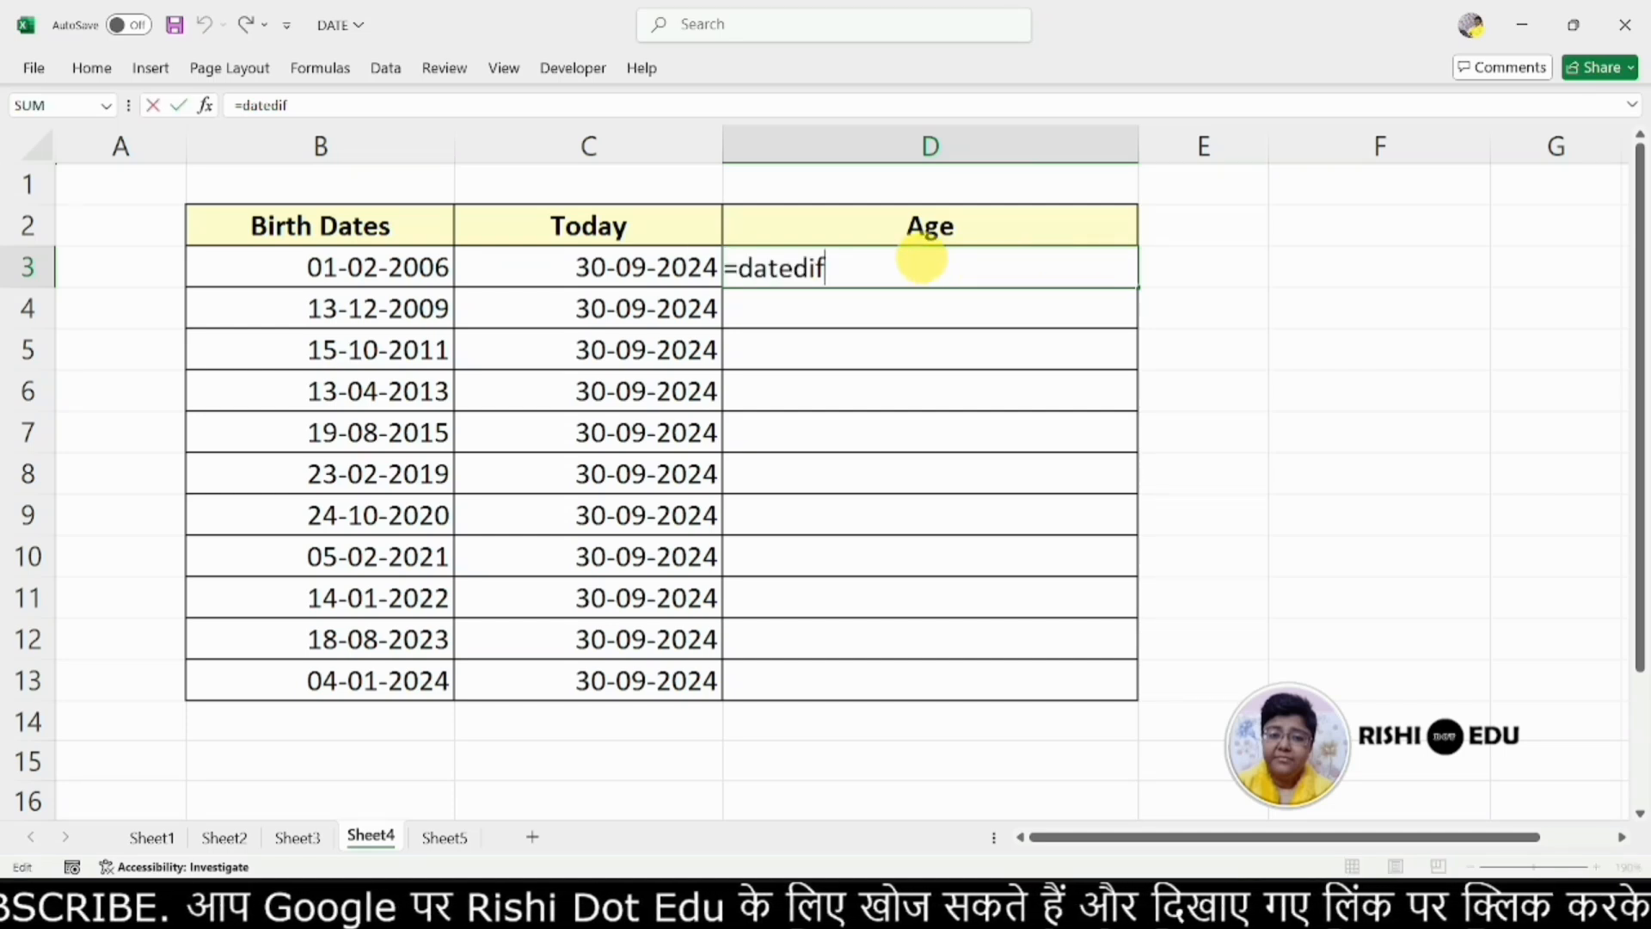
pyautogui.write('(')
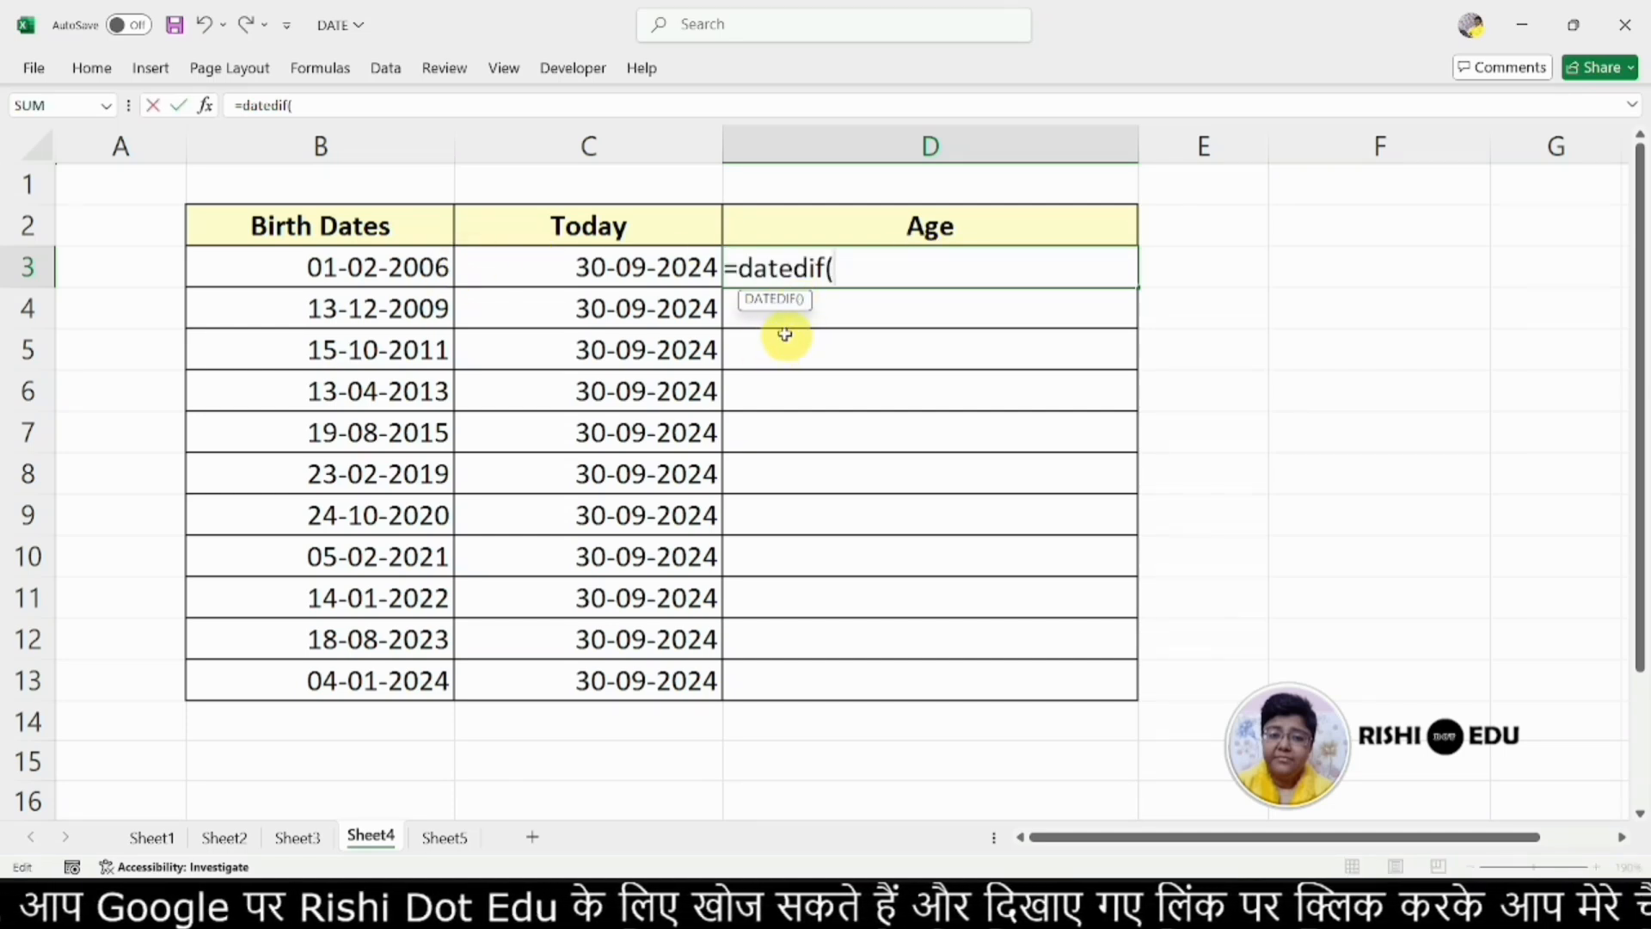
pyautogui.click(378, 265)
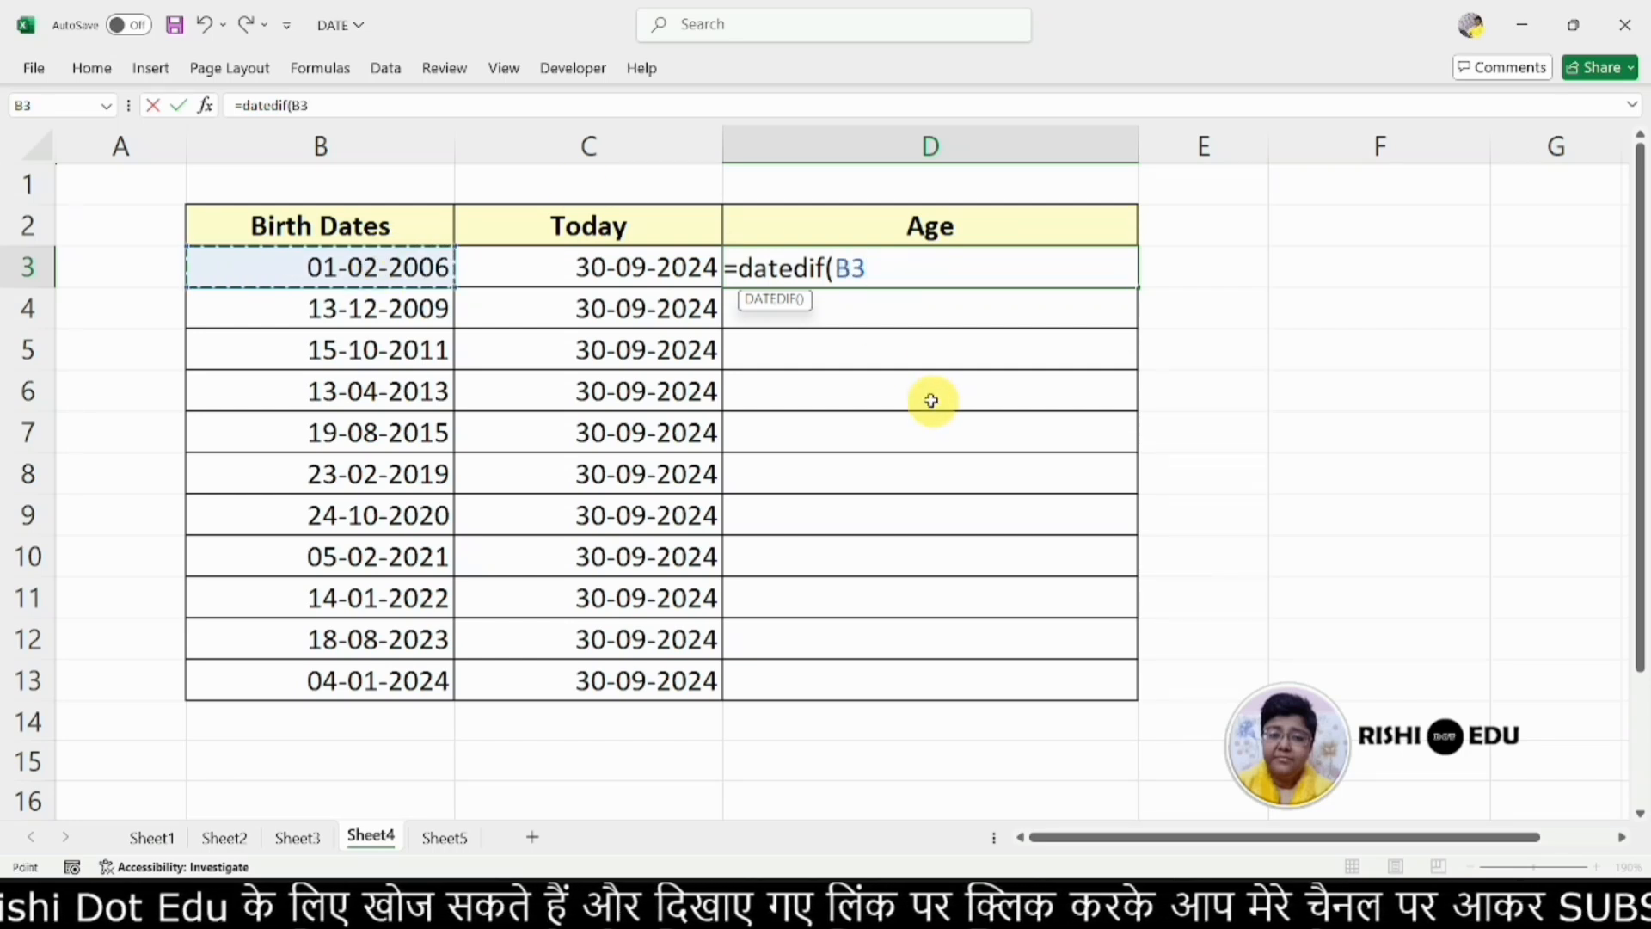
pyautogui.write(',')
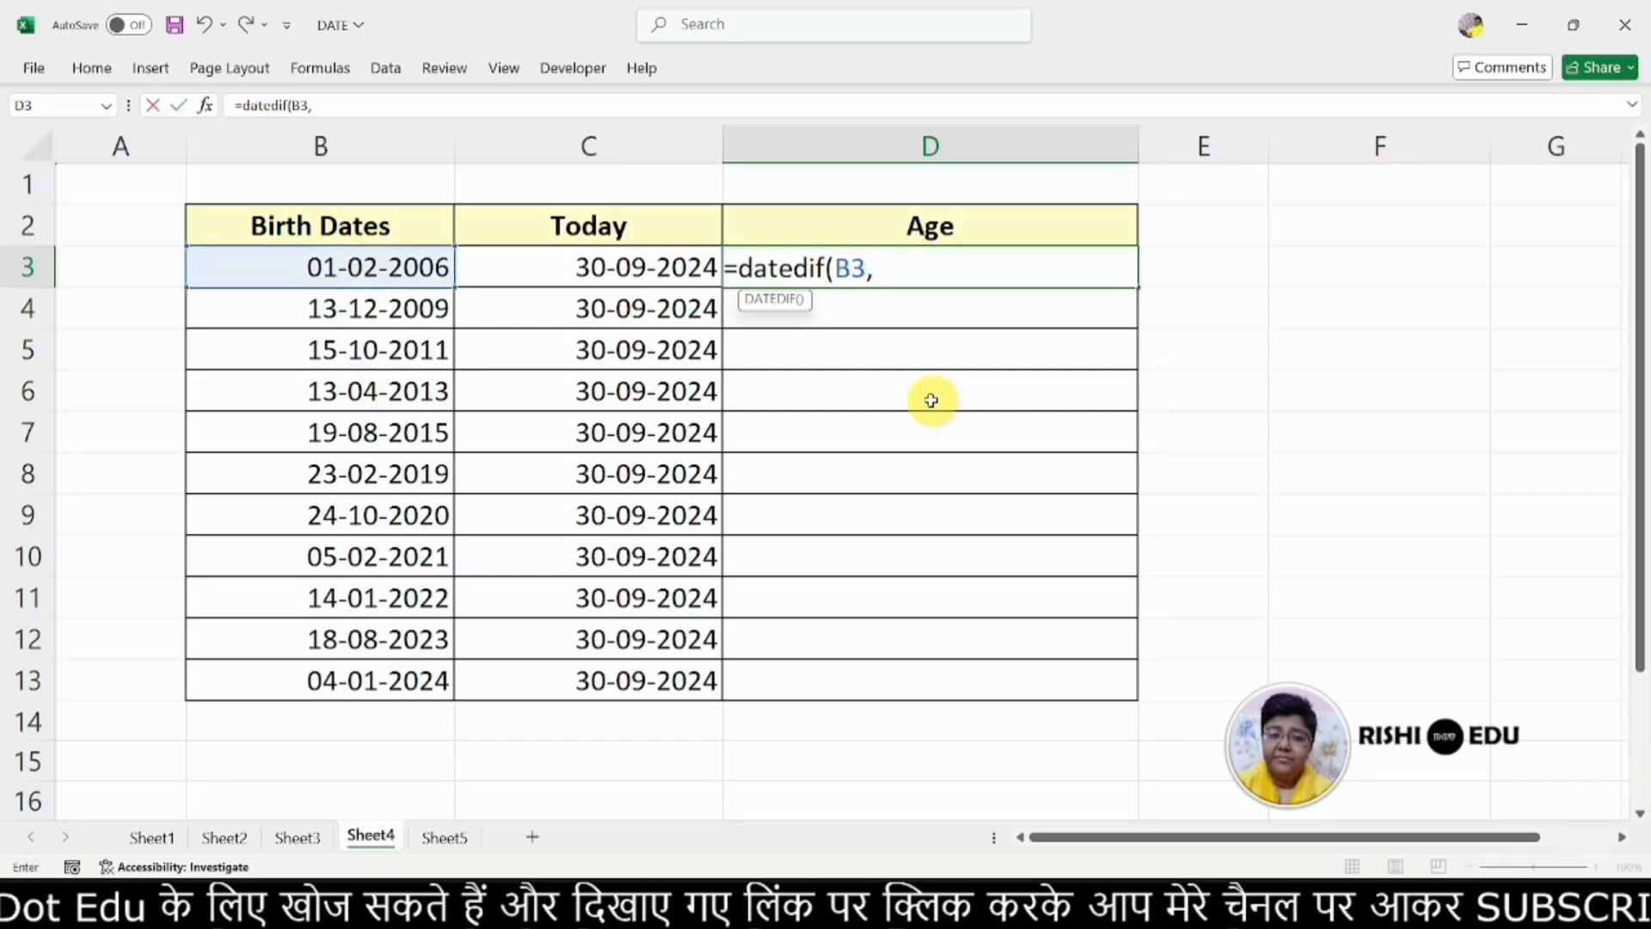
pyautogui.click(608, 267)
pyautogui.write(',')
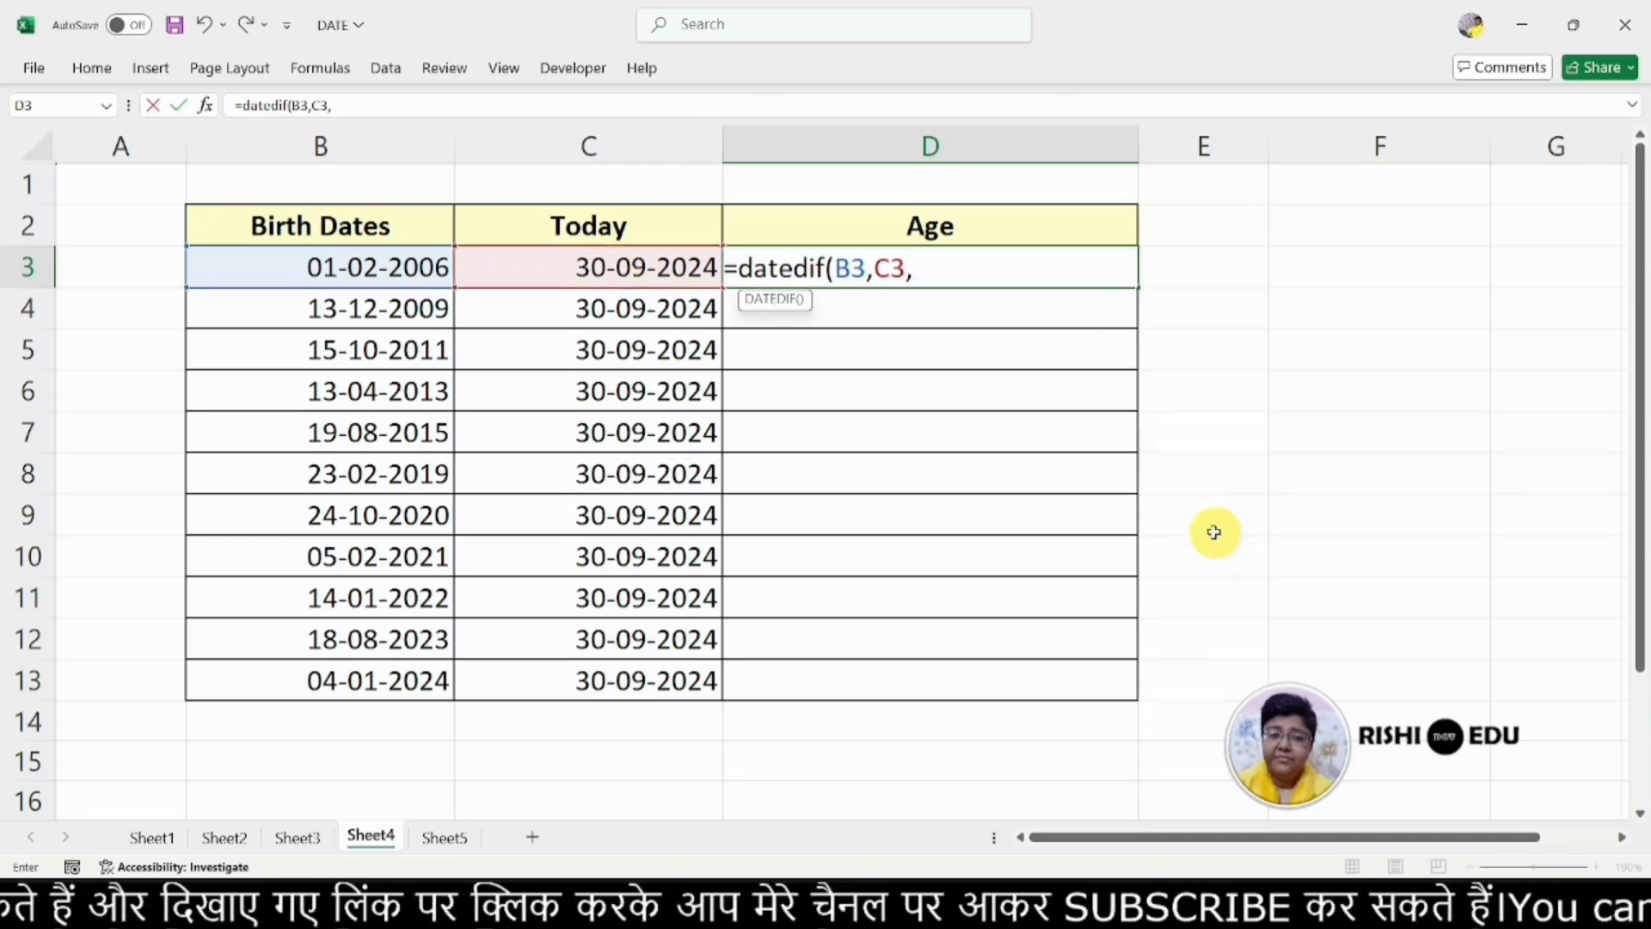
# - Add the whole-years unit "y" as the last argument, completing D3 as =DATEDIF(B3,C3,"y")
pyautogui.write('"')
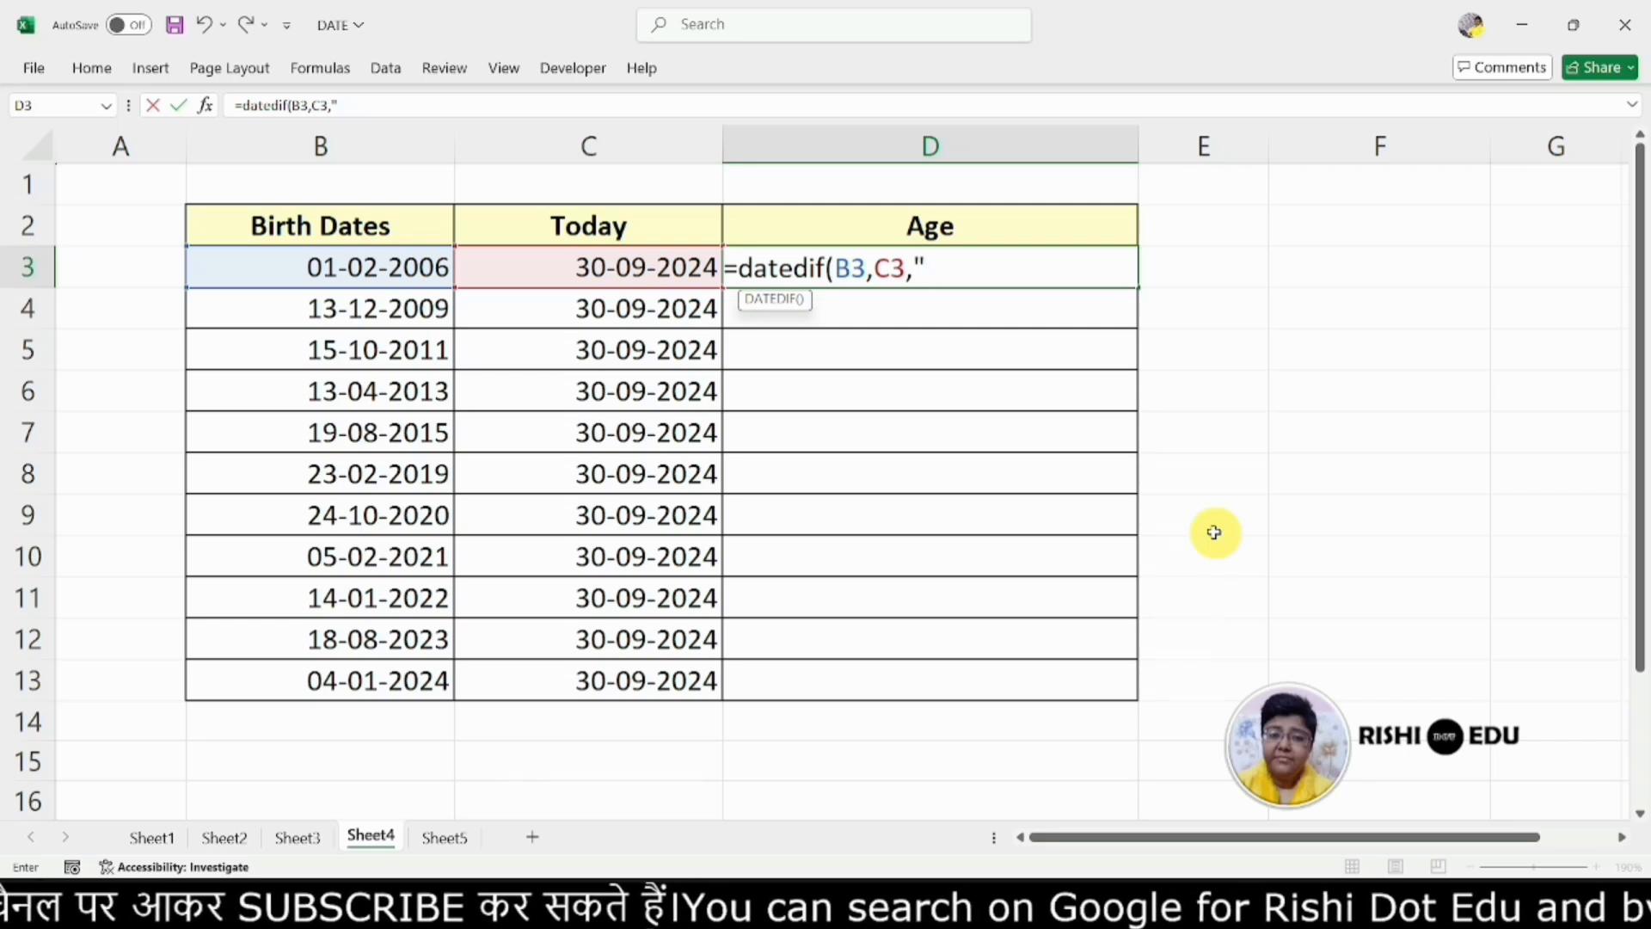
pyautogui.write('y')
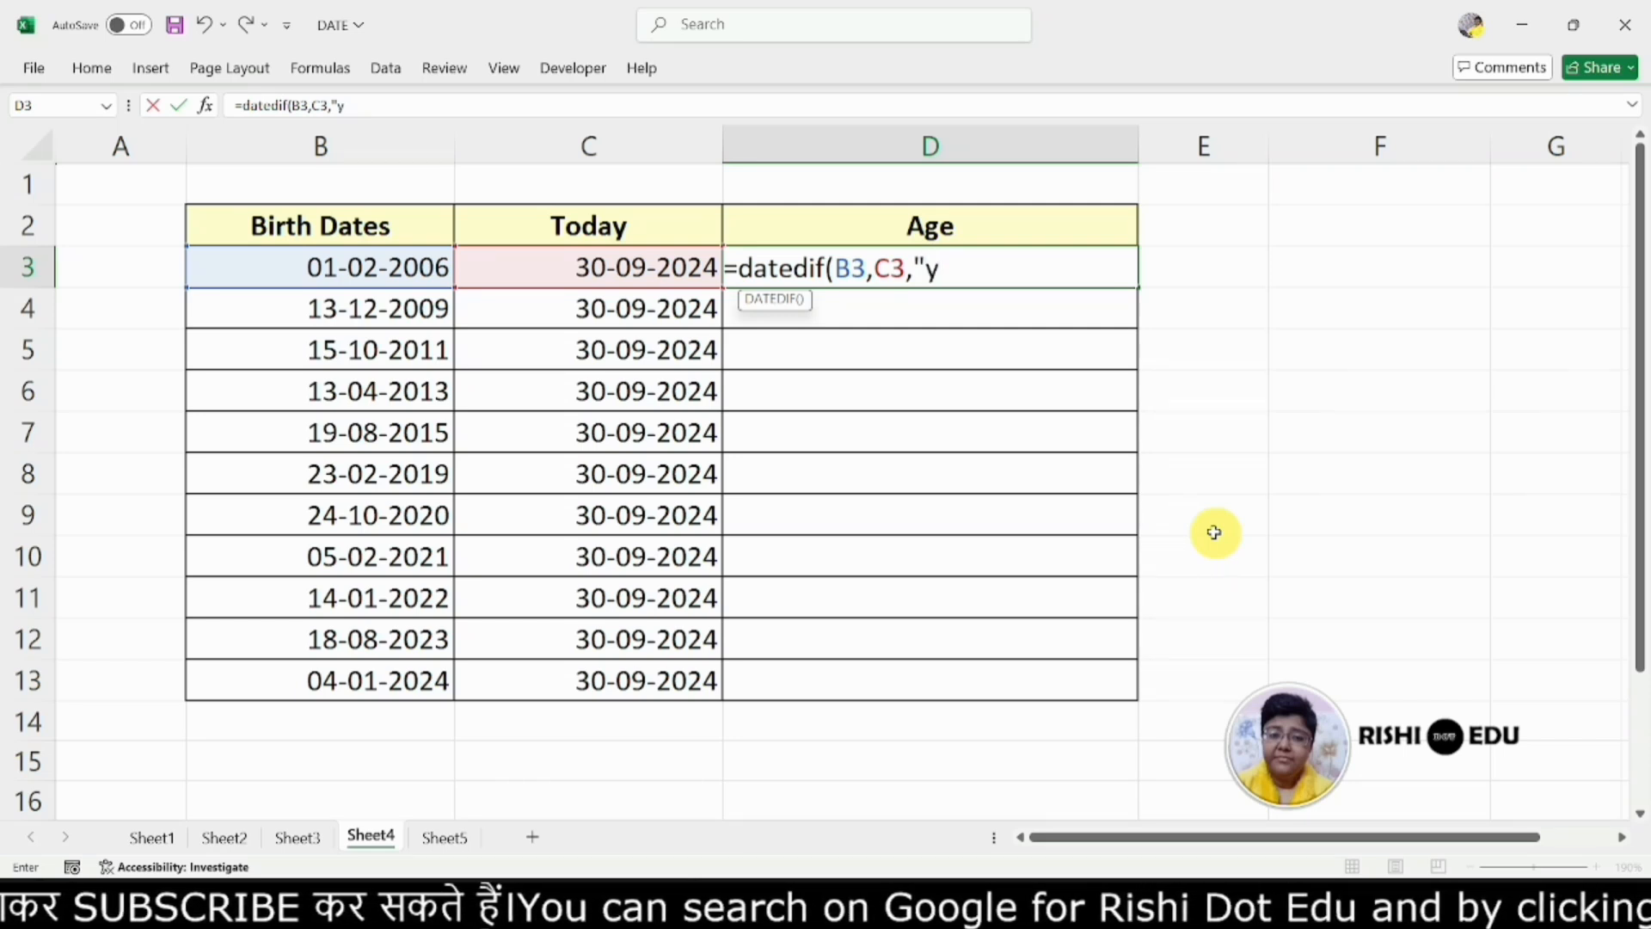
pyautogui.write('"')
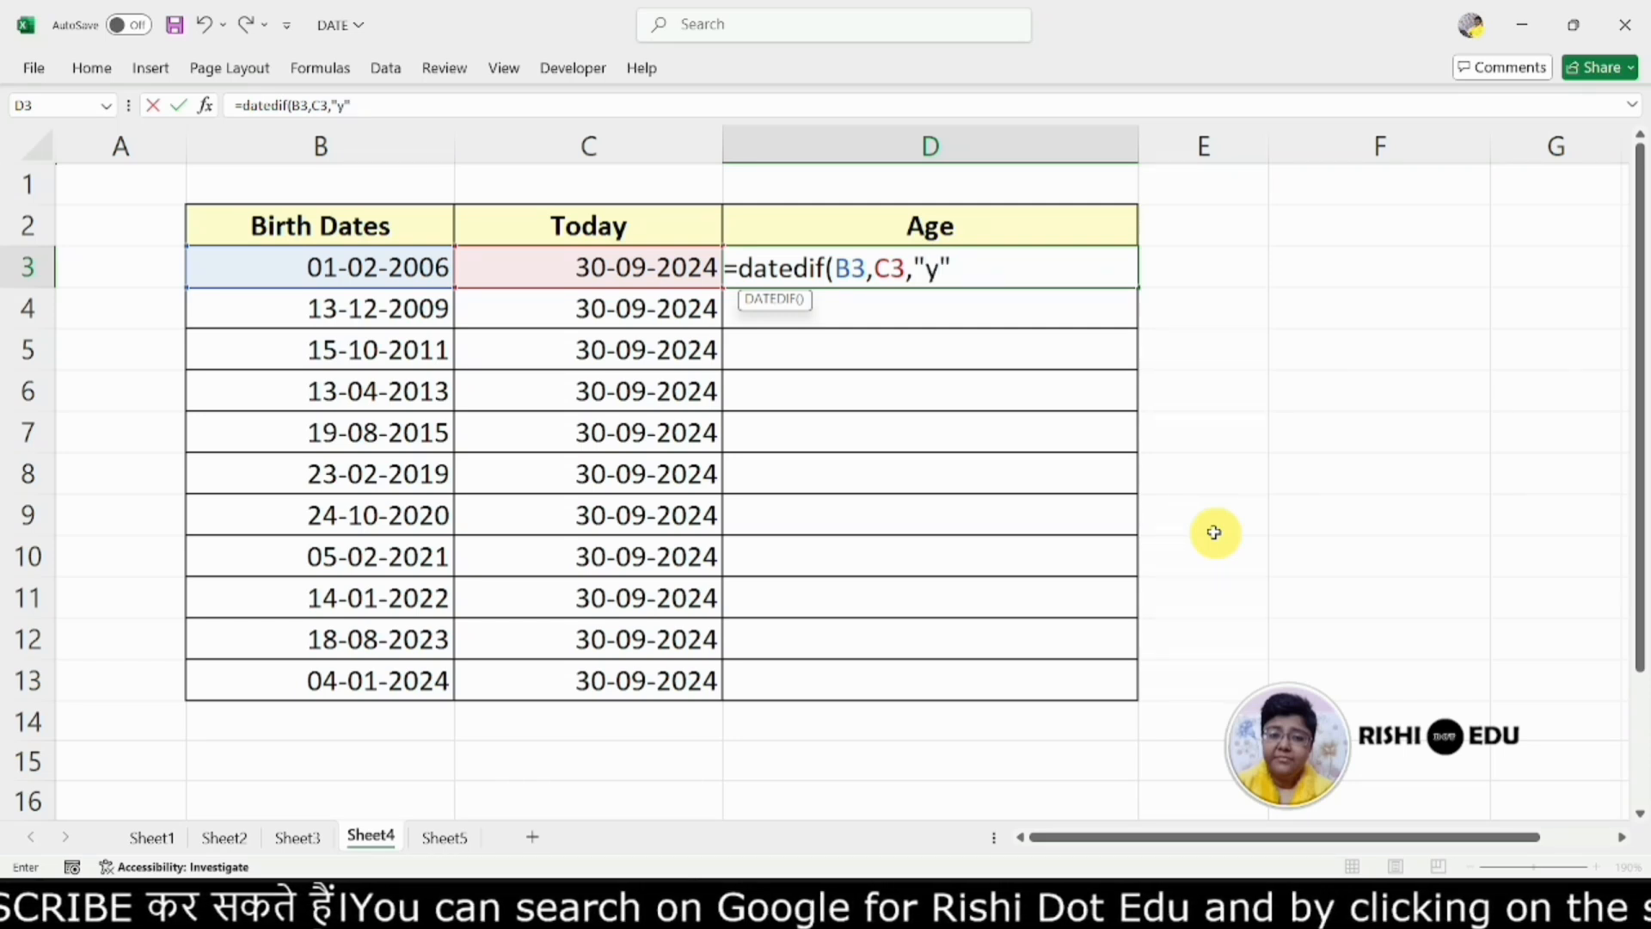
pyautogui.write(')')
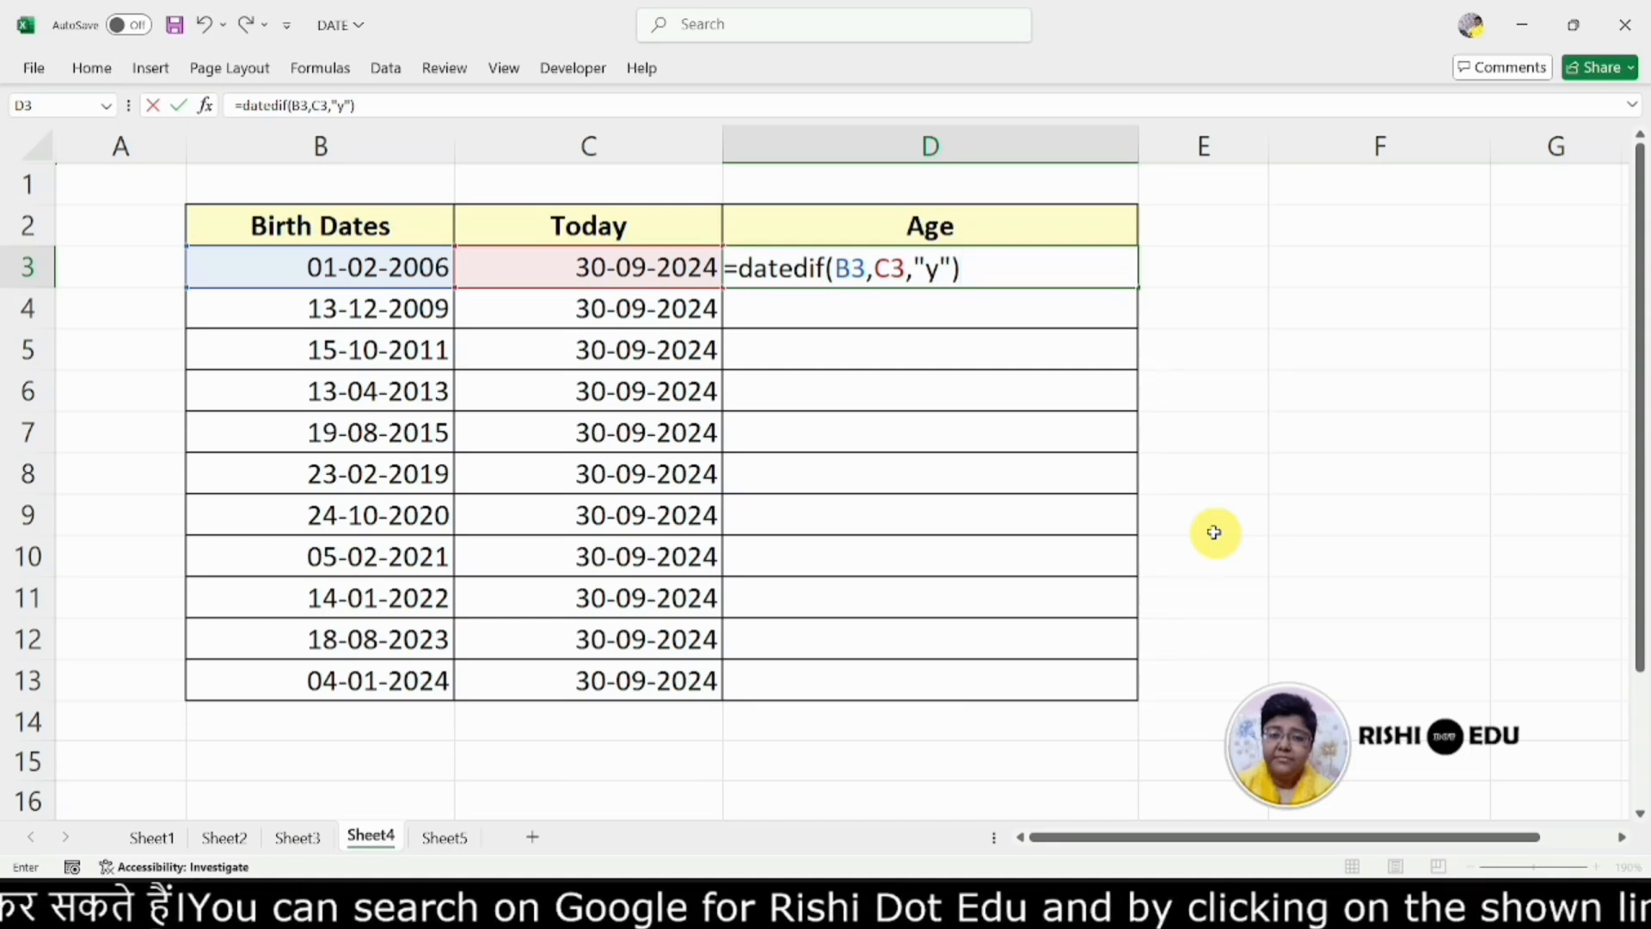
pyautogui.press('Return')
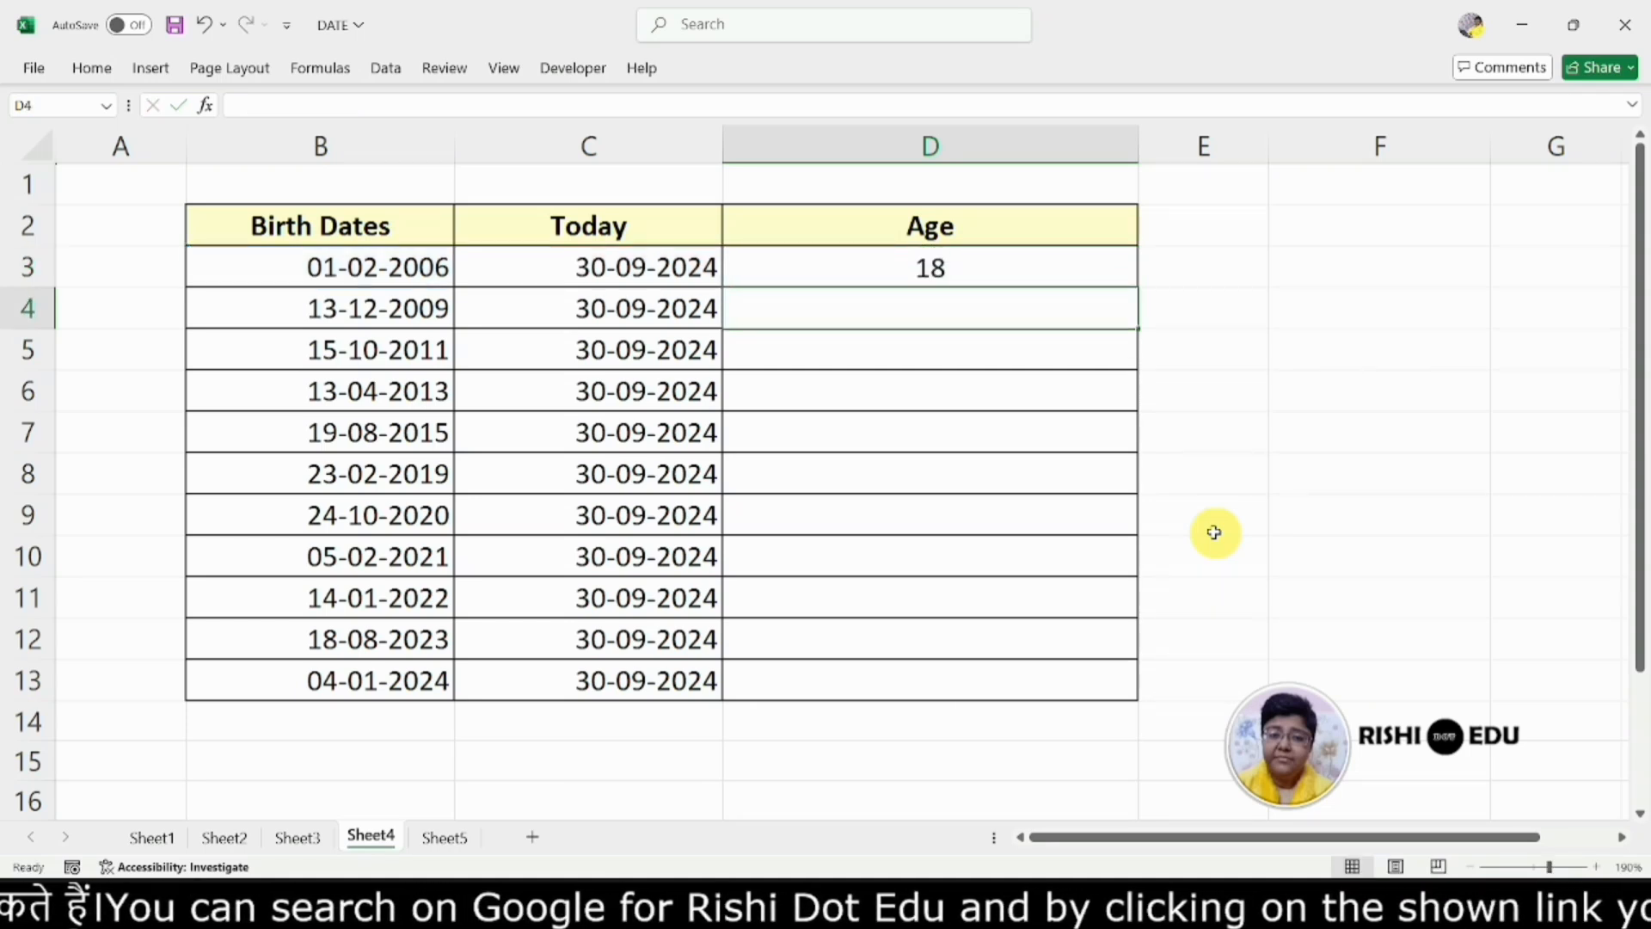
# - Append & " Years " to the D3 age formula, making it =DATEDIF(B3,C3,"y") & " Years "
pyautogui.doubleClick(982, 273)
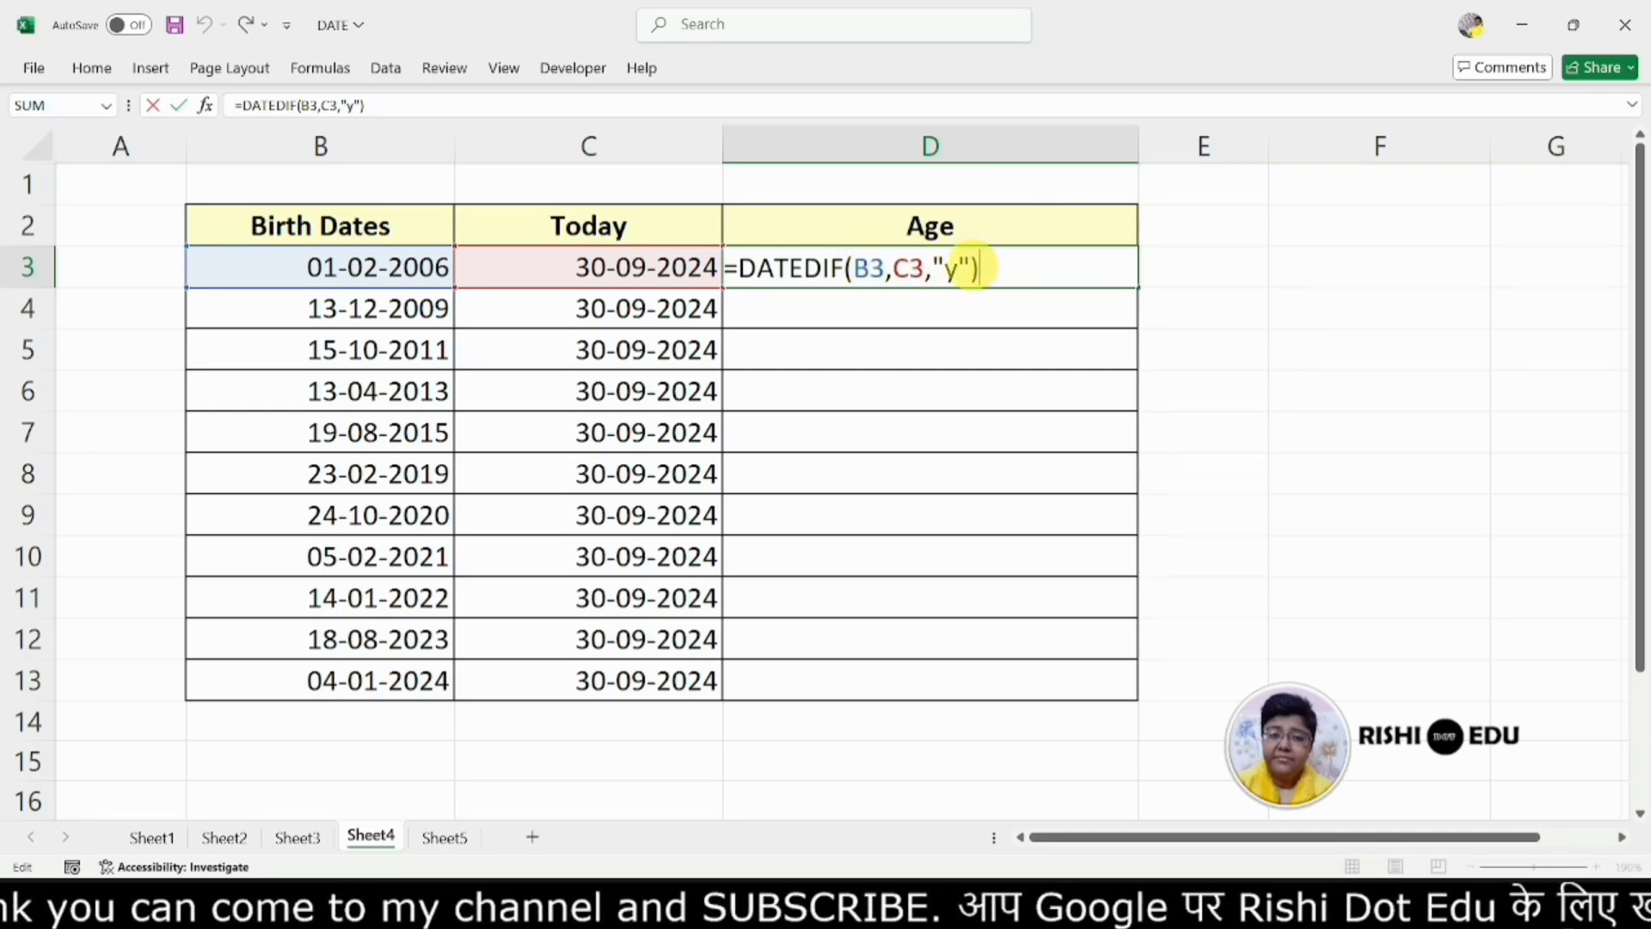
pyautogui.click(971, 268)
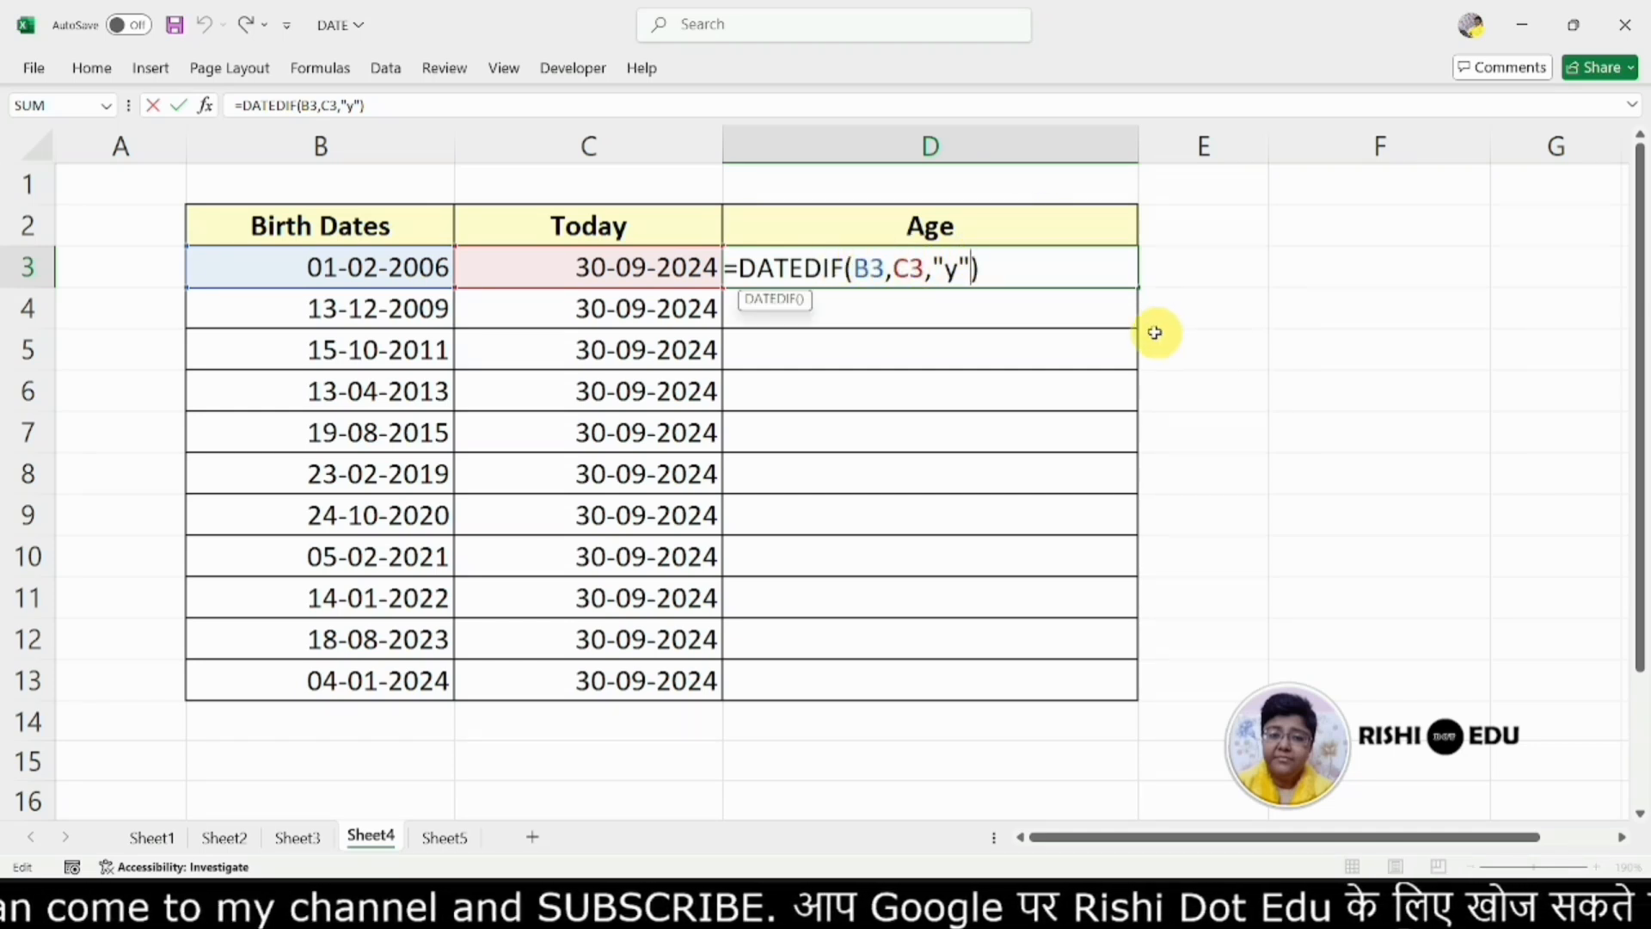
pyautogui.click(991, 269)
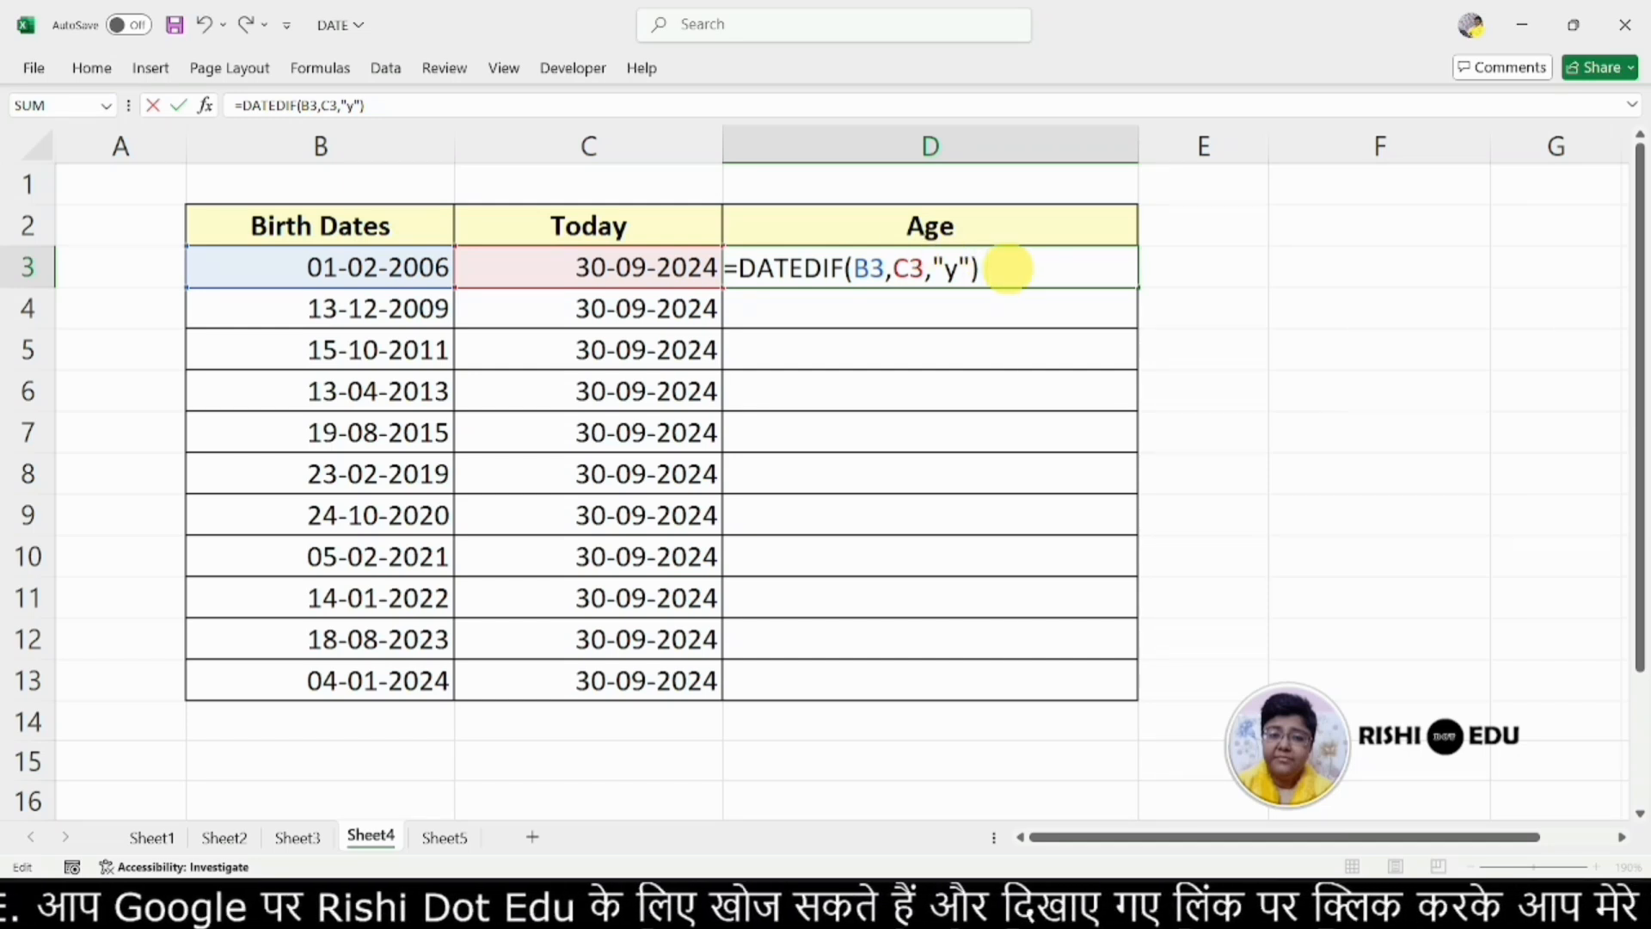
pyautogui.write('&')
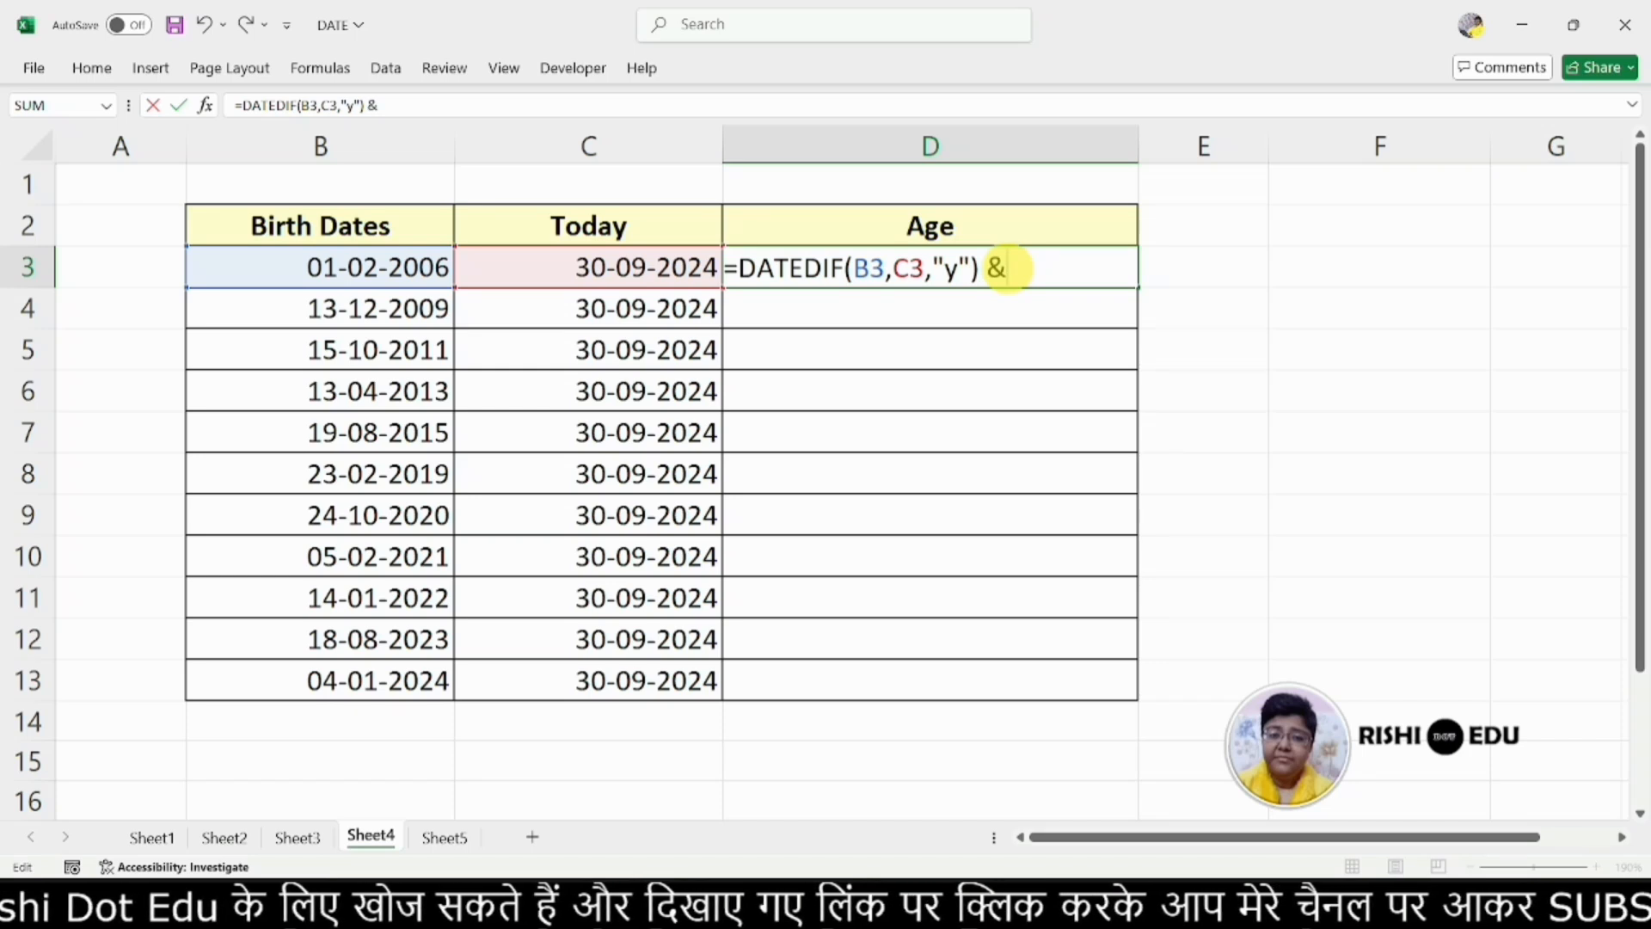
pyautogui.write(' "')
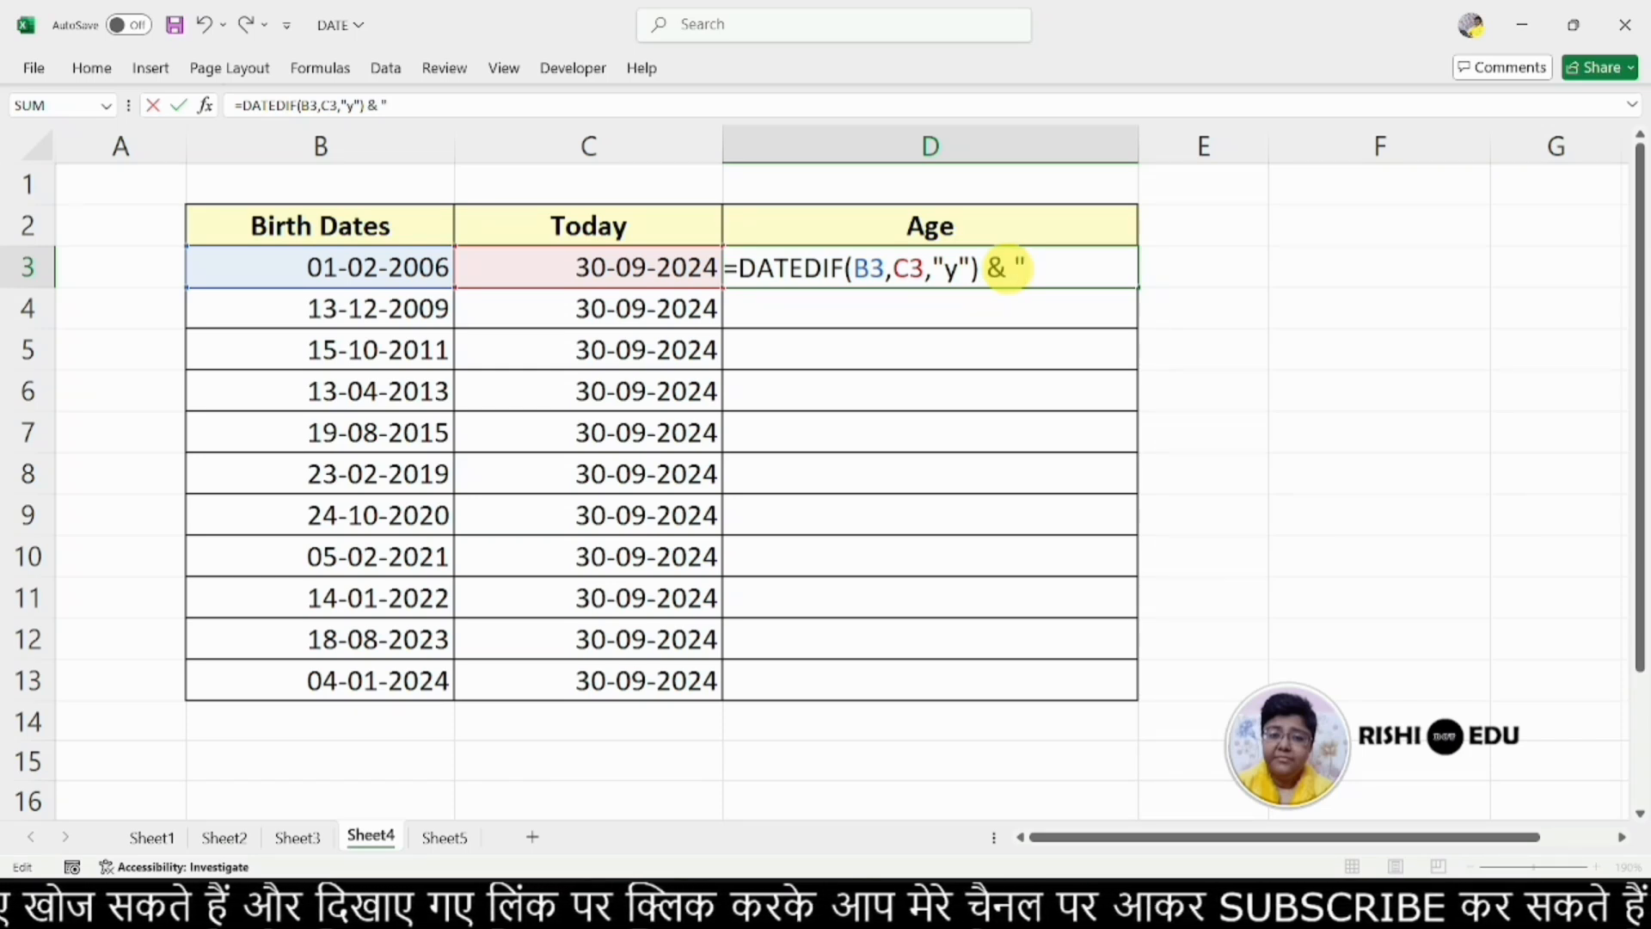
pyautogui.press('capslock')
pyautogui.write('T')
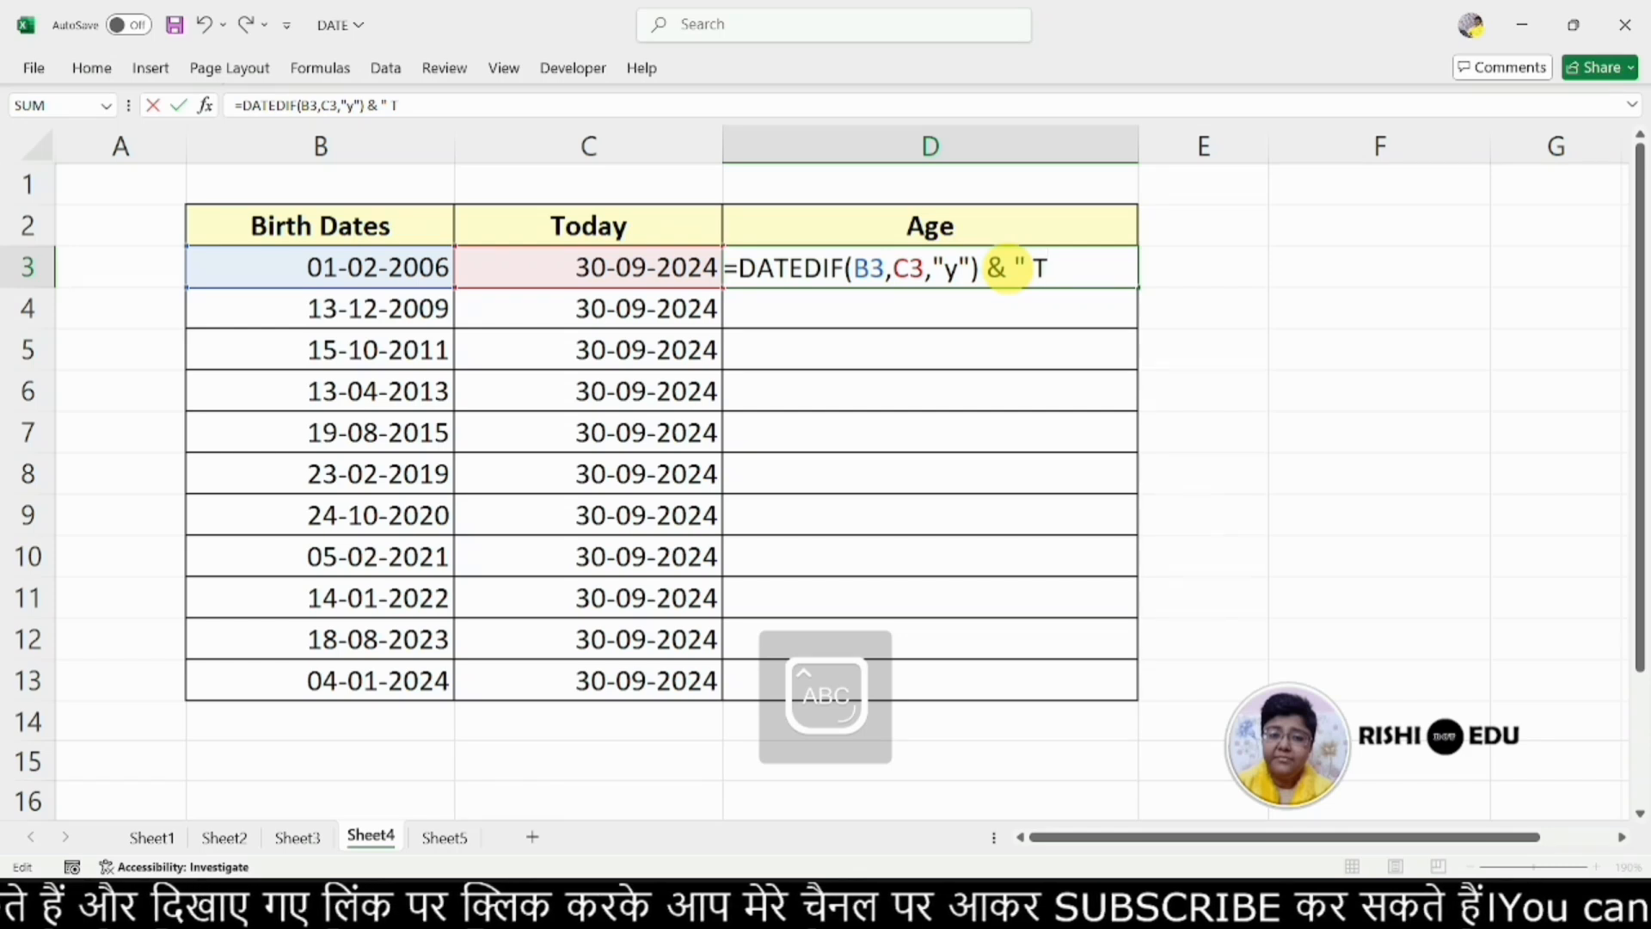
pyautogui.press('BackSpace')
pyautogui.write('Y')
pyautogui.press('capslock')
pyautogui.write('ears')
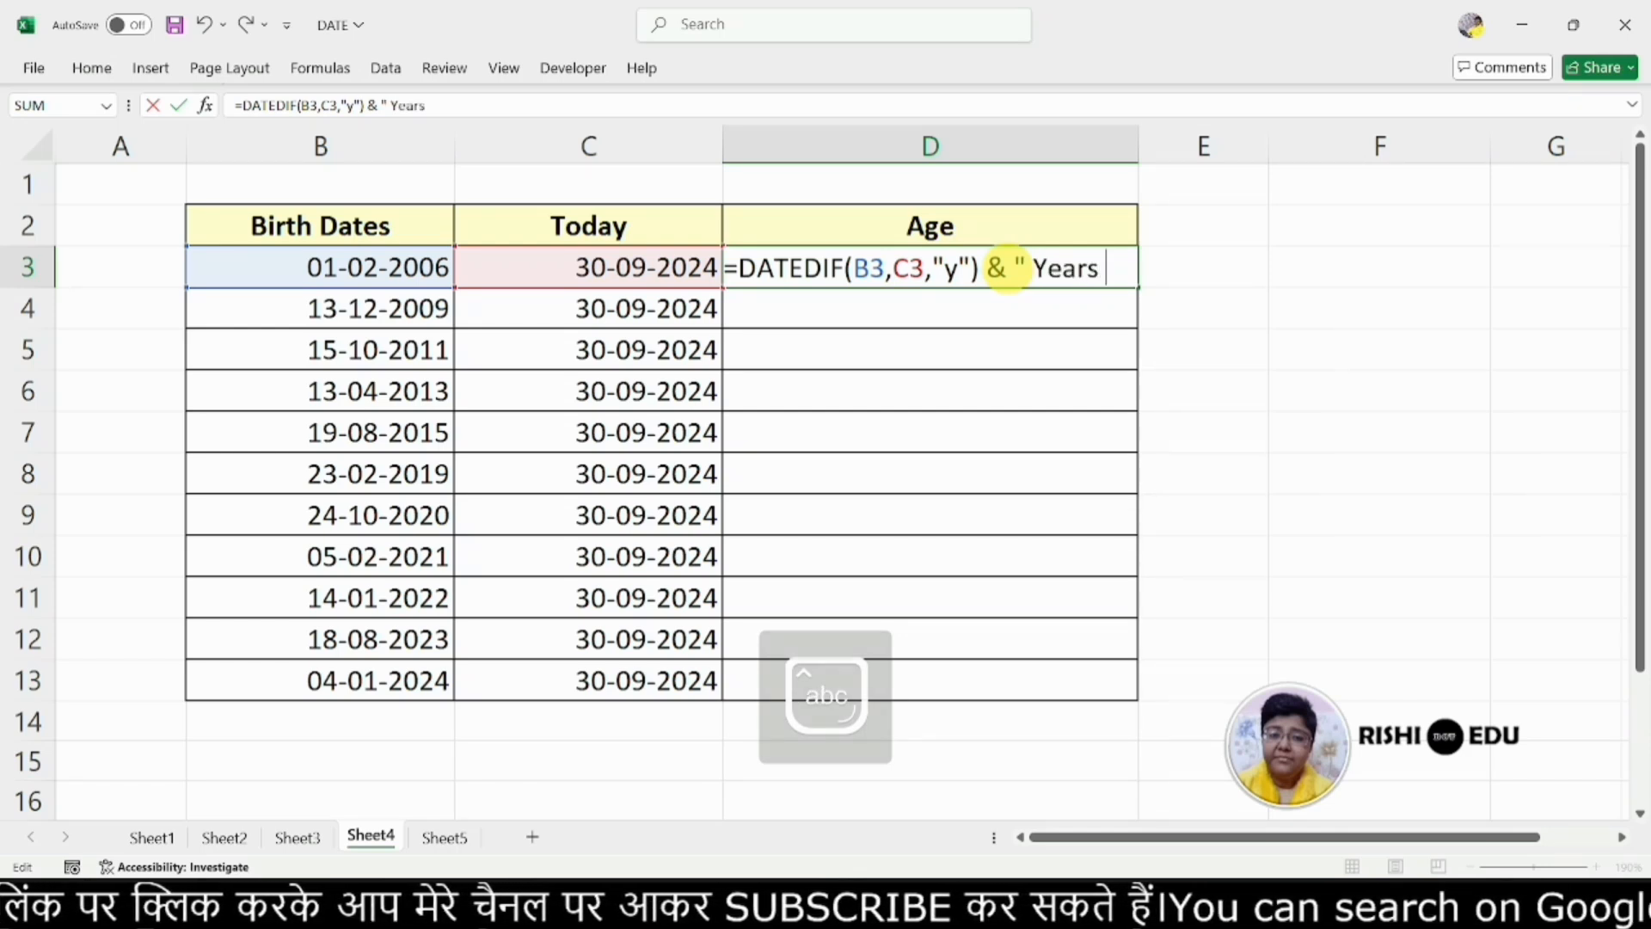
pyautogui.write(' "')
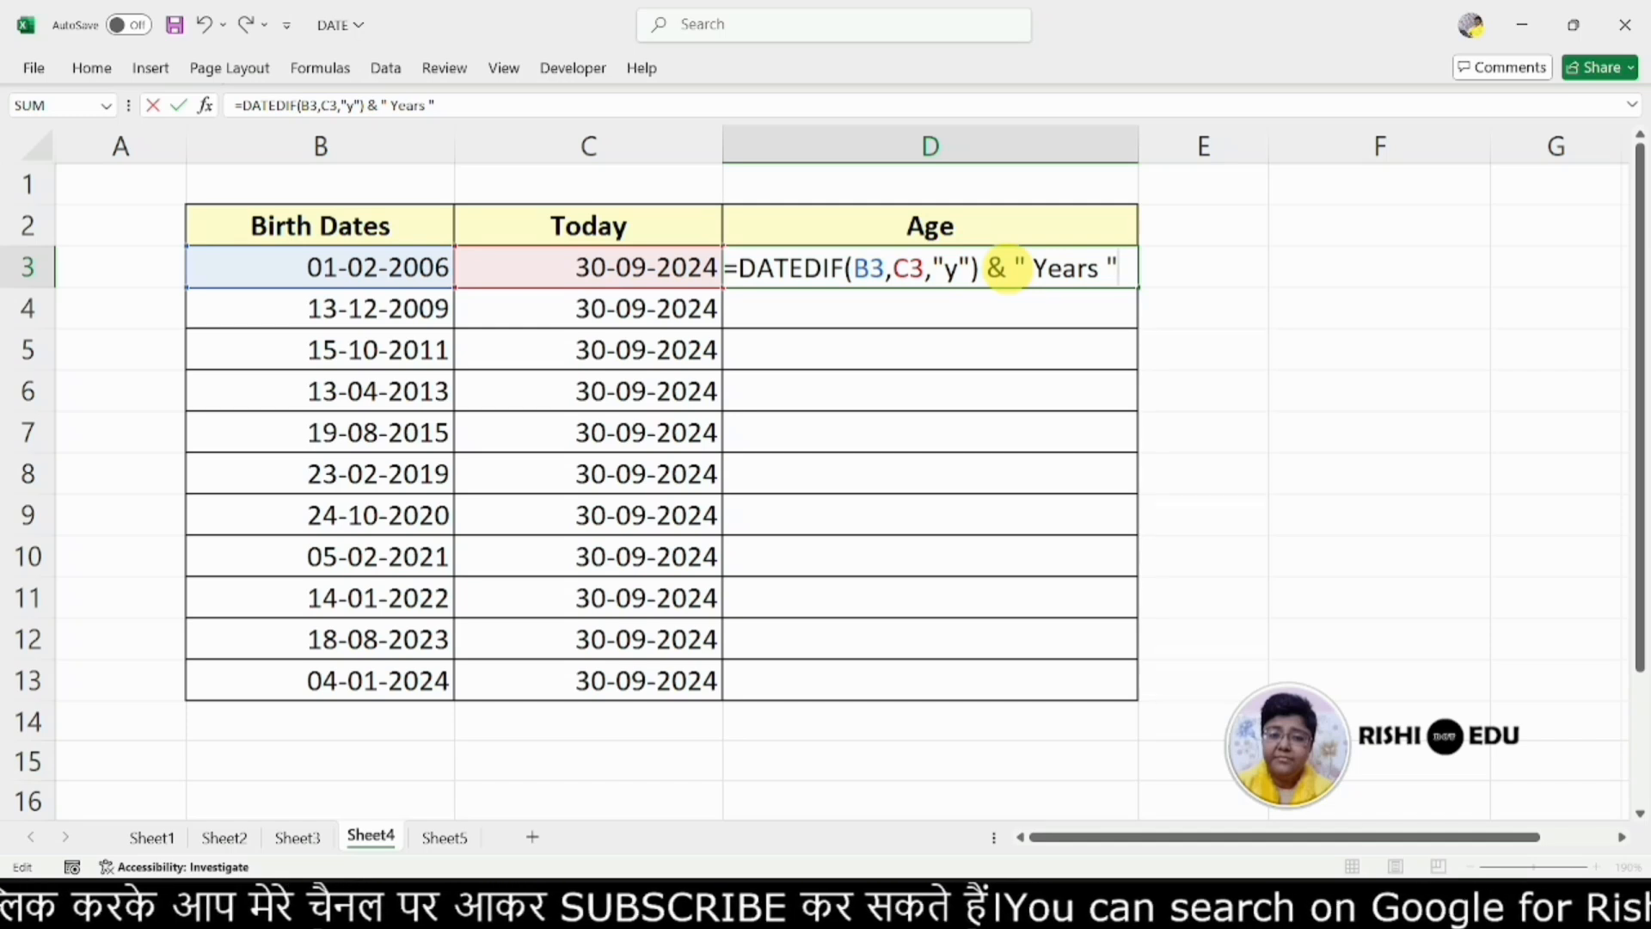
pyautogui.press('Return')
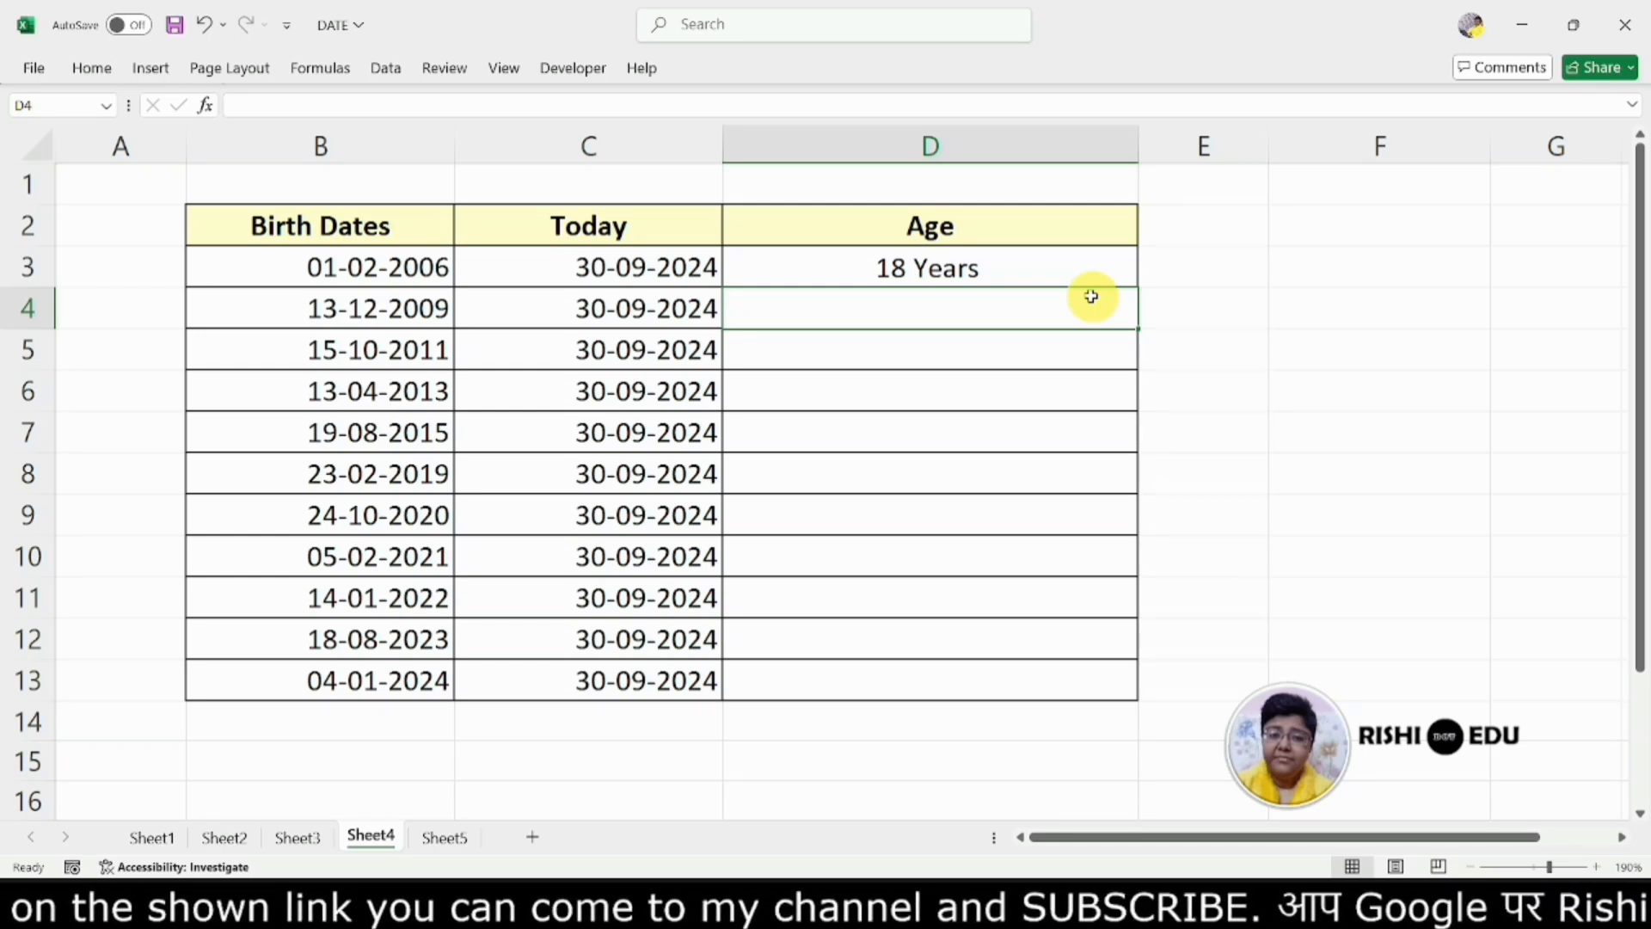
# - Copy the whole DATEDIF expression with its Years label in D3 and paste it at the end of the same formula
pyautogui.doubleClick(1050, 269)
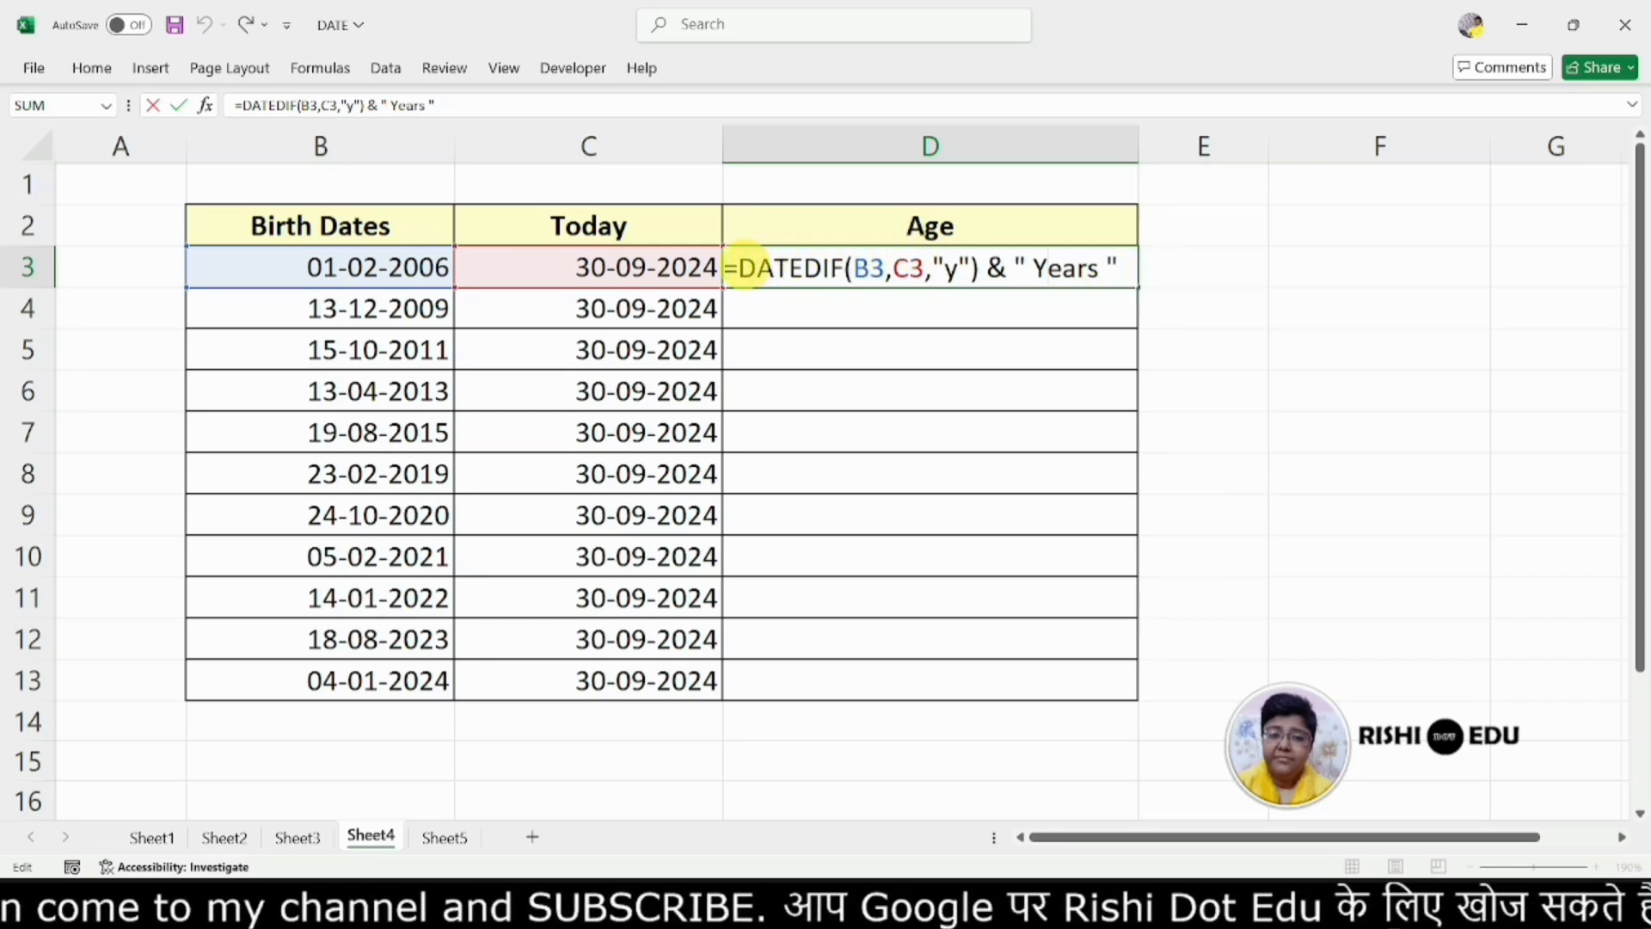
pyautogui.moveTo(738, 268); pyautogui.dragTo(1133, 258)
pyautogui.hotkey('ctrl', 'c')
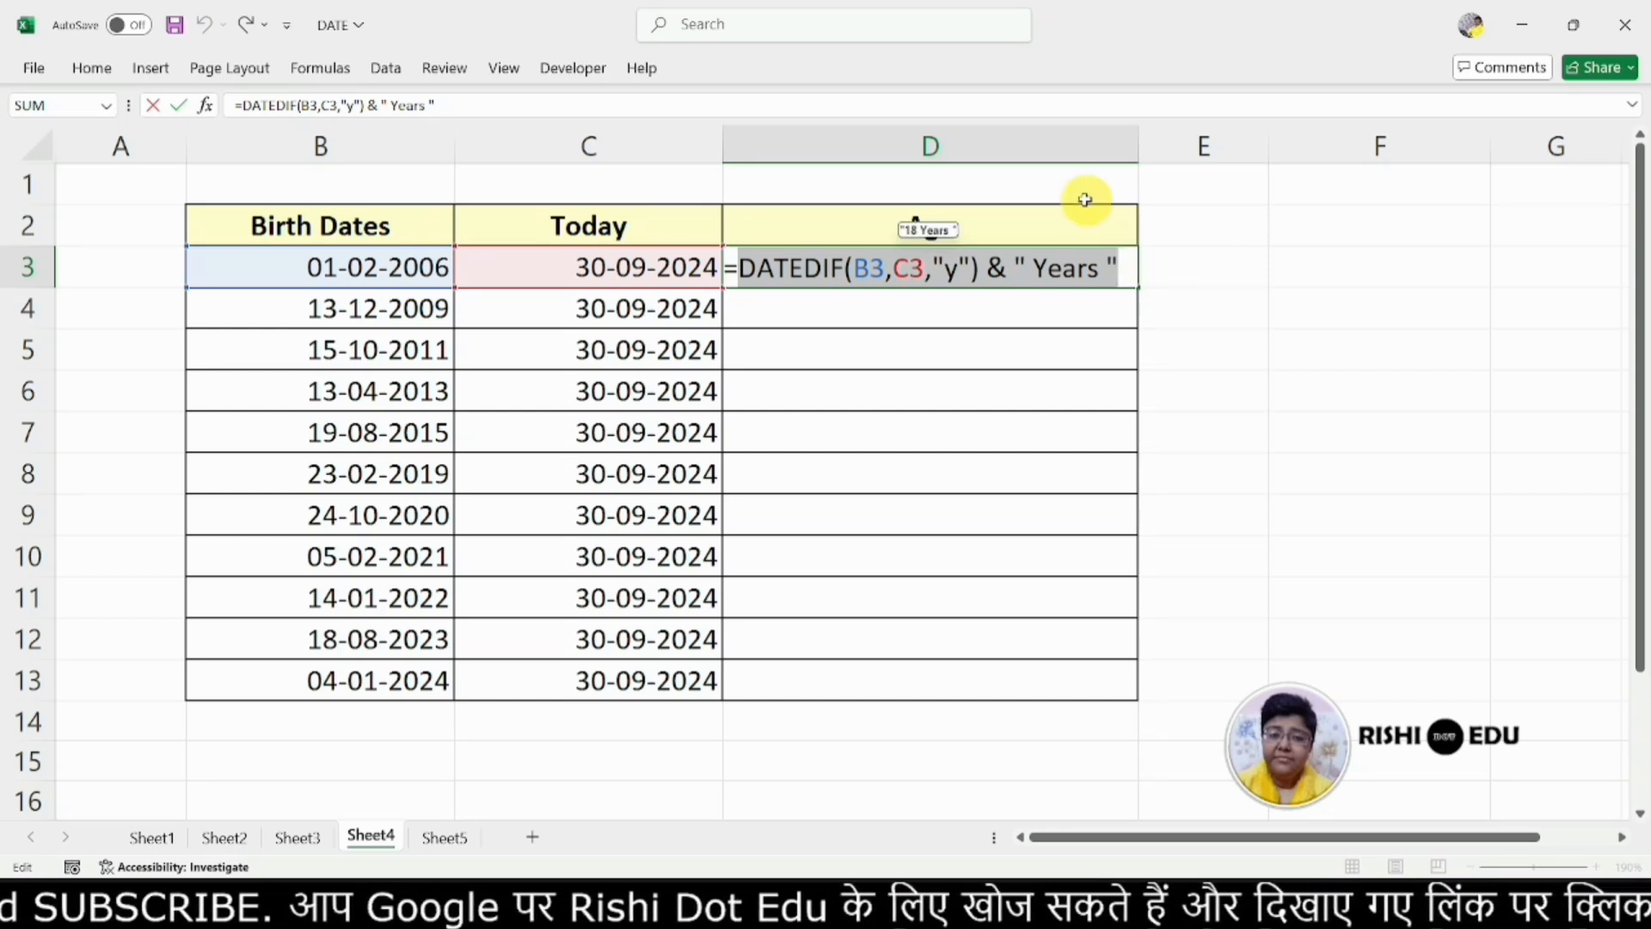
pyautogui.click(1123, 267)
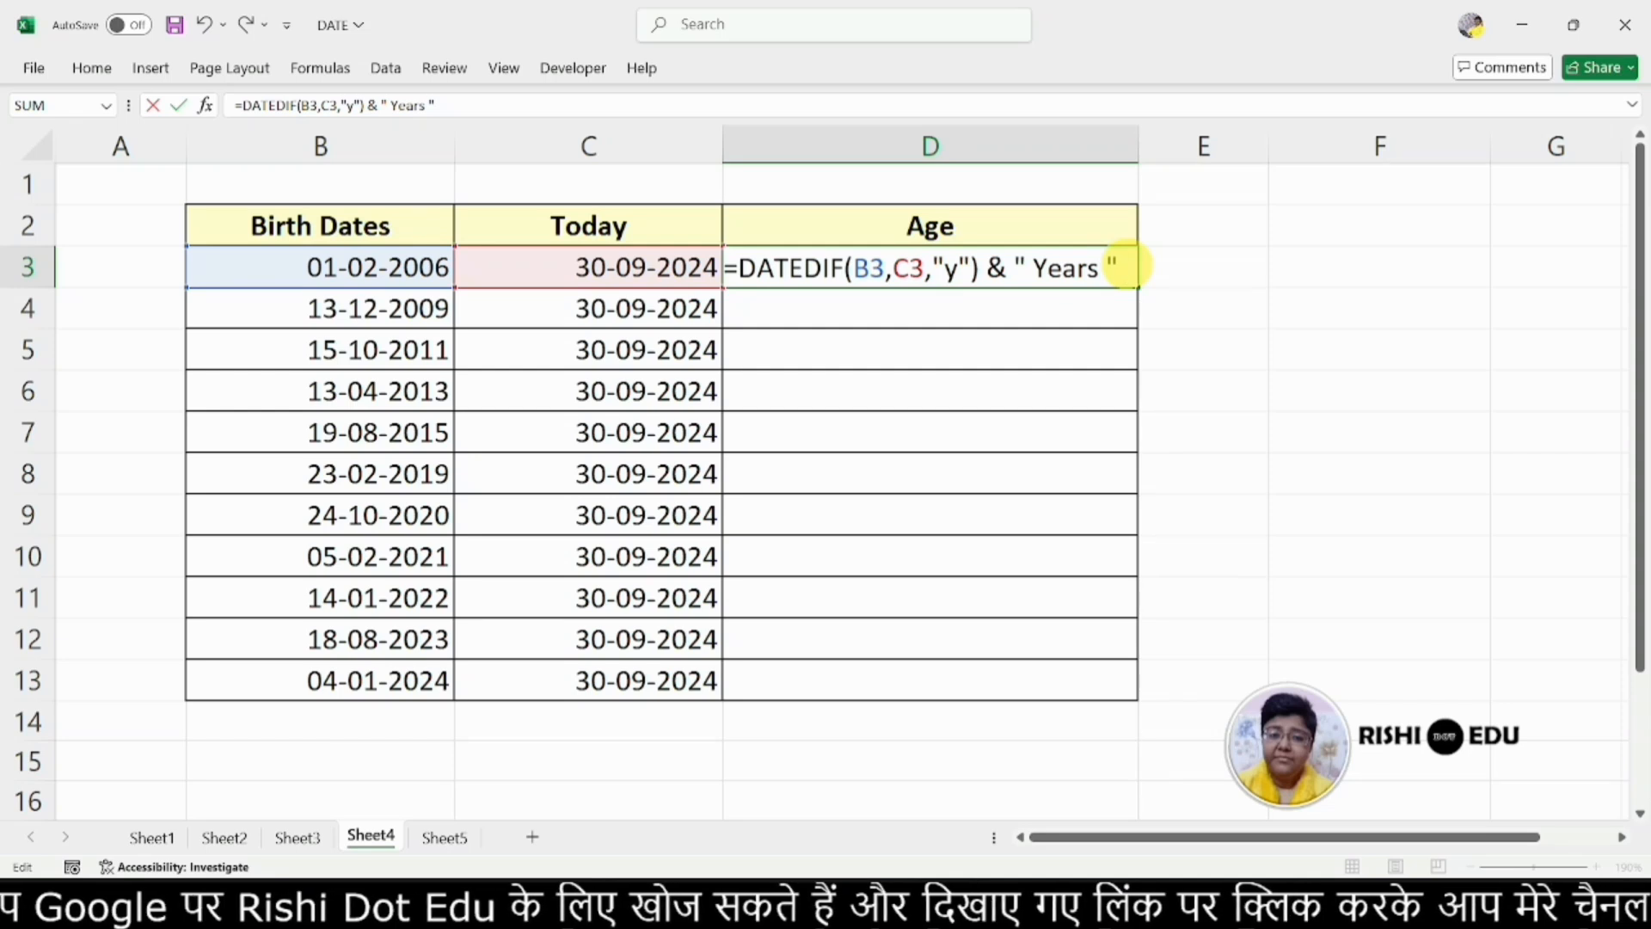
pyautogui.hotkey('ctrl', 'v')
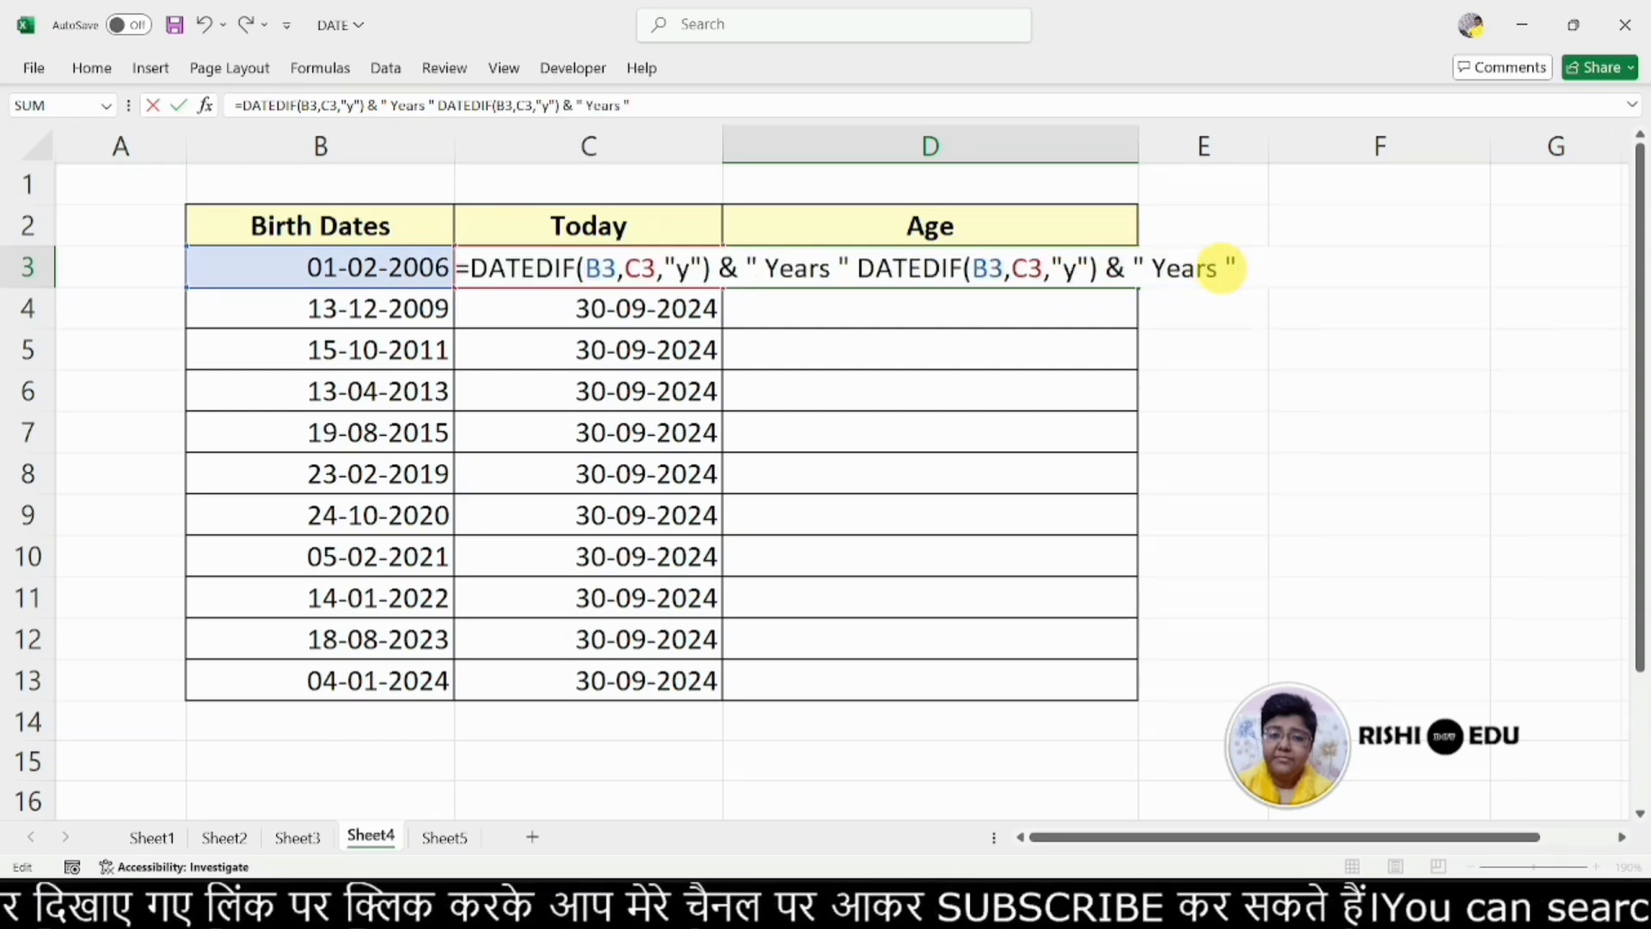
# - Replace the label text Years with Months in the second DATEDIF part of the D3 formula
pyautogui.press('BackSpace')
pyautogui.press('BackSpace')
pyautogui.press('BackSpace')
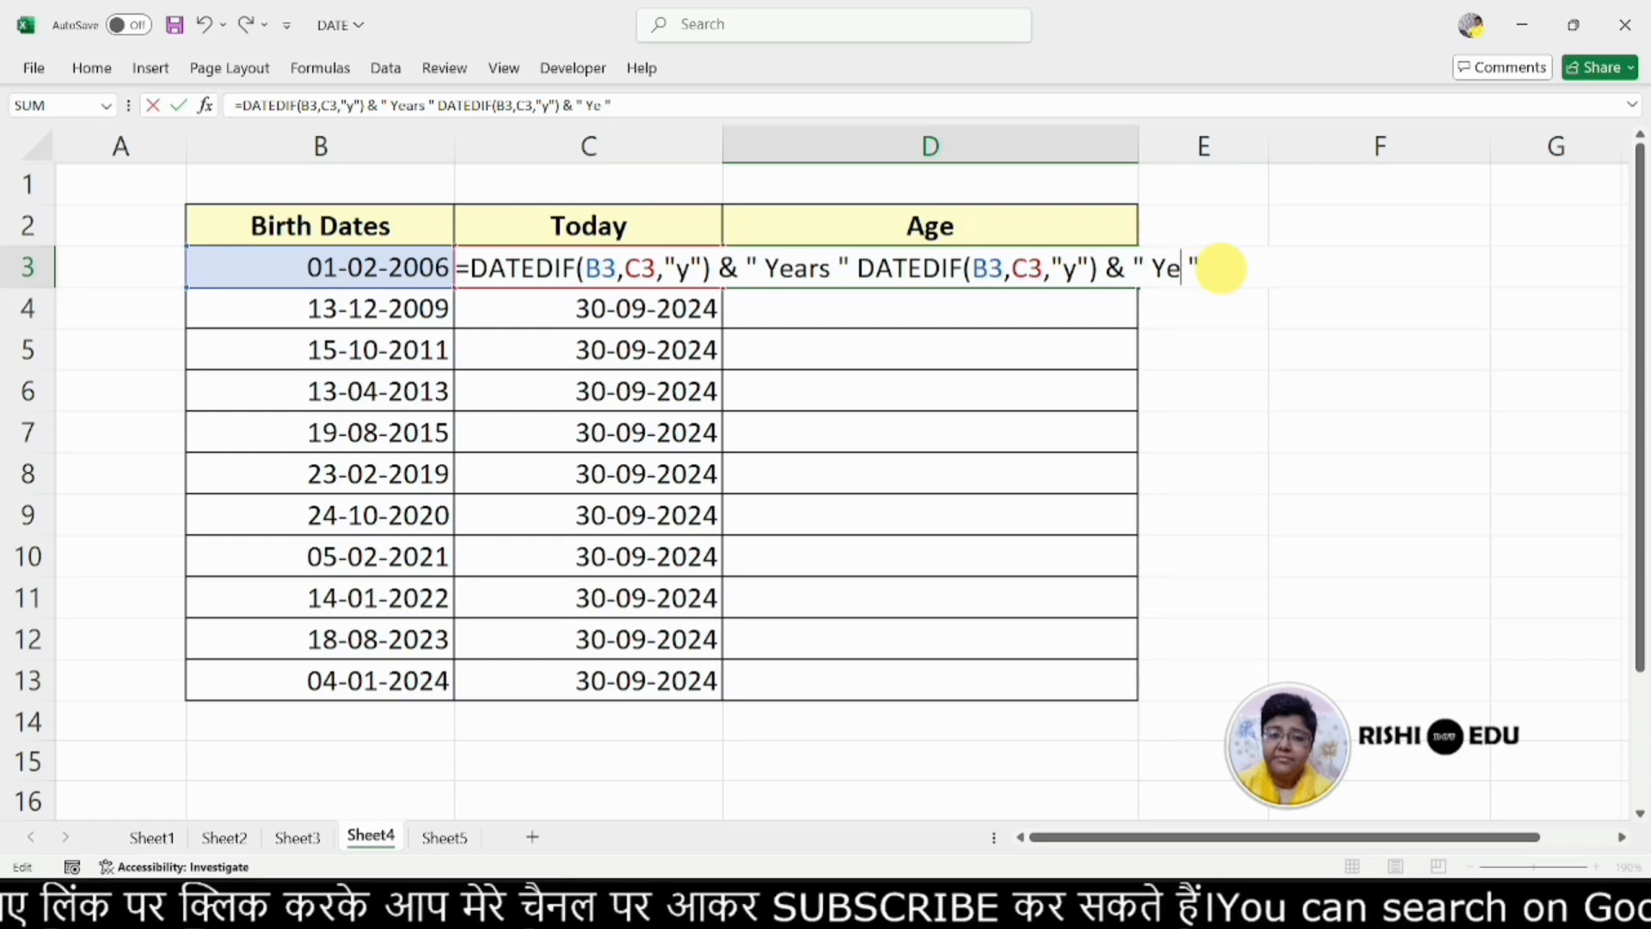
pyautogui.press('BackSpace')
pyautogui.press('BackSpace')
pyautogui.press('capslock')
pyautogui.write('M')
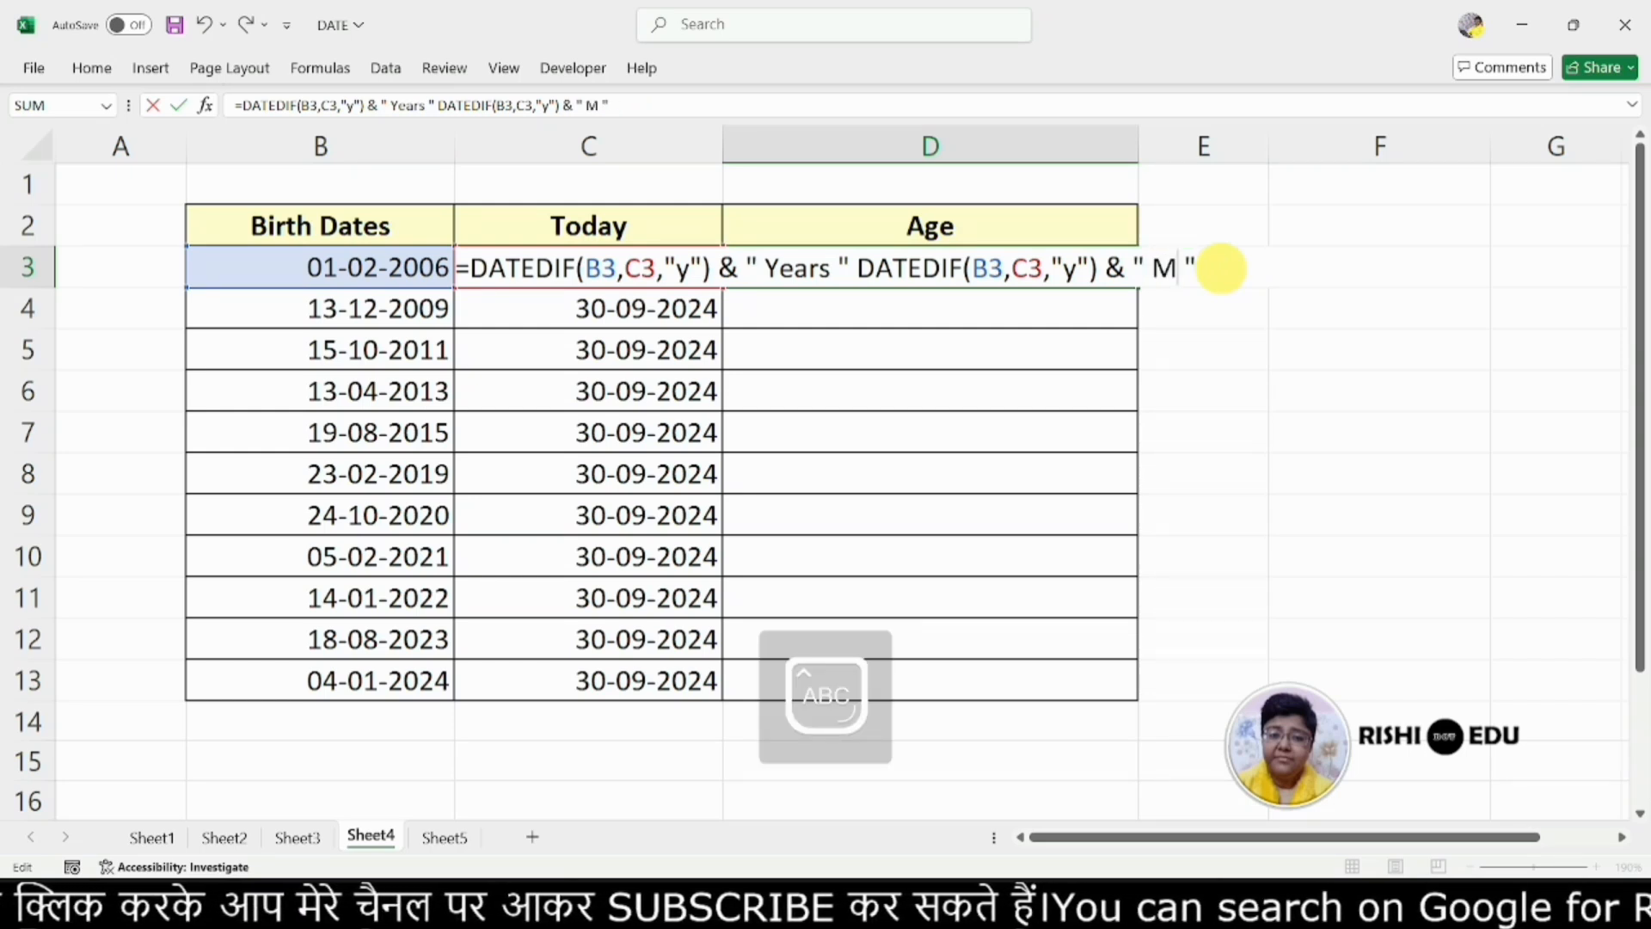
pyautogui.press('capslock')
pyautogui.write('onth')
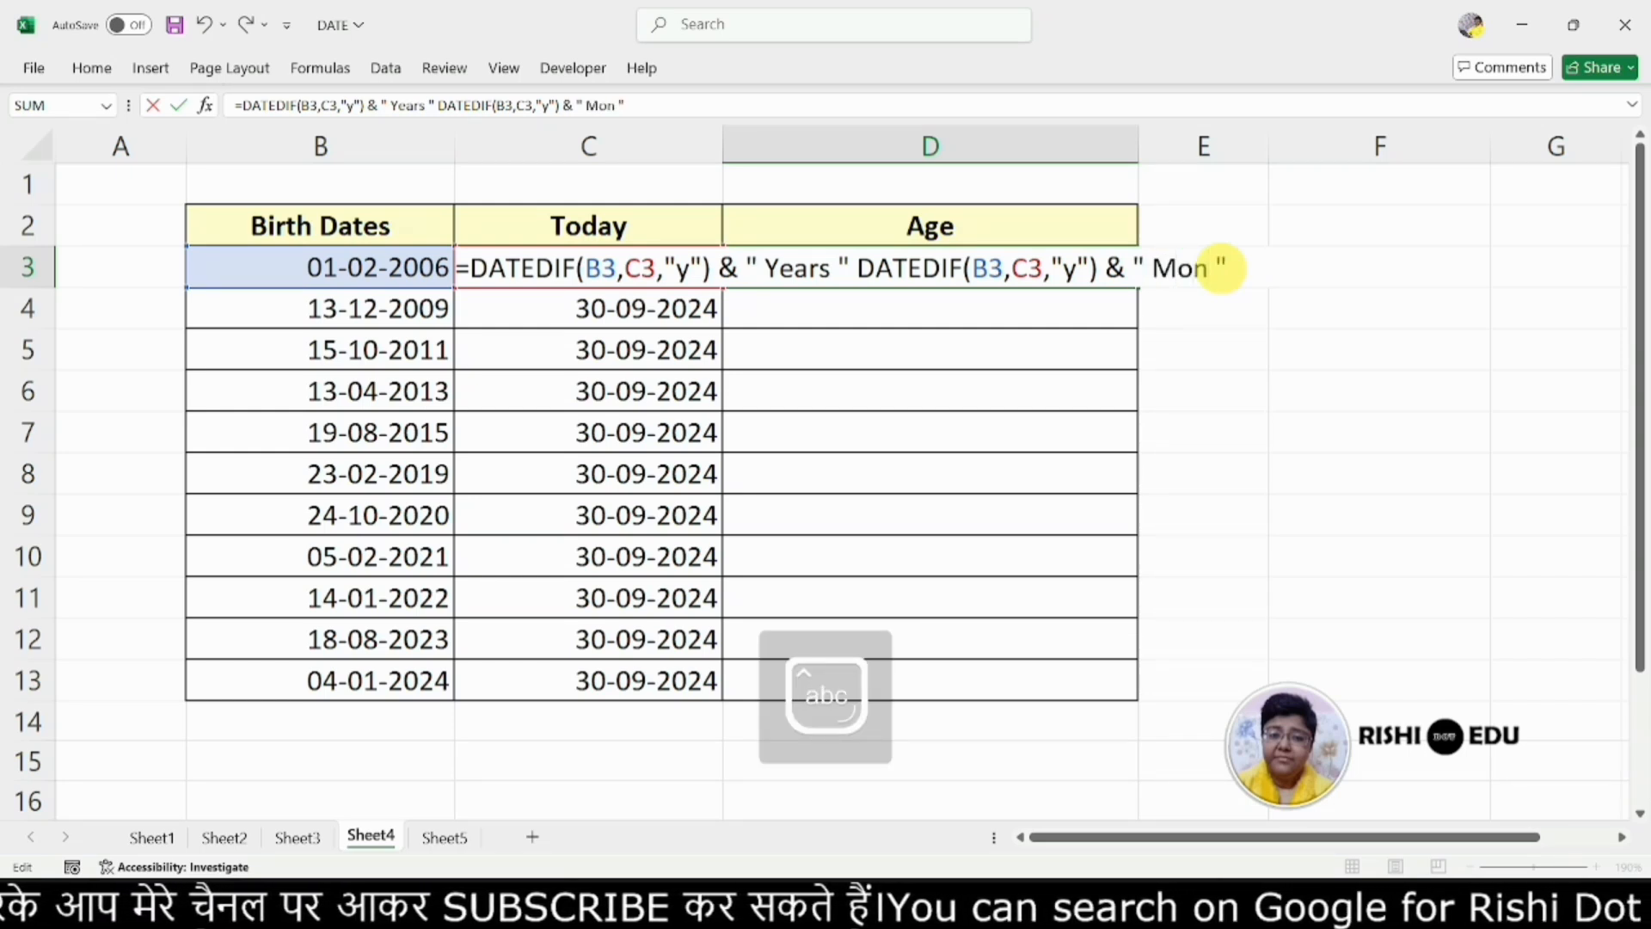
pyautogui.write('s')
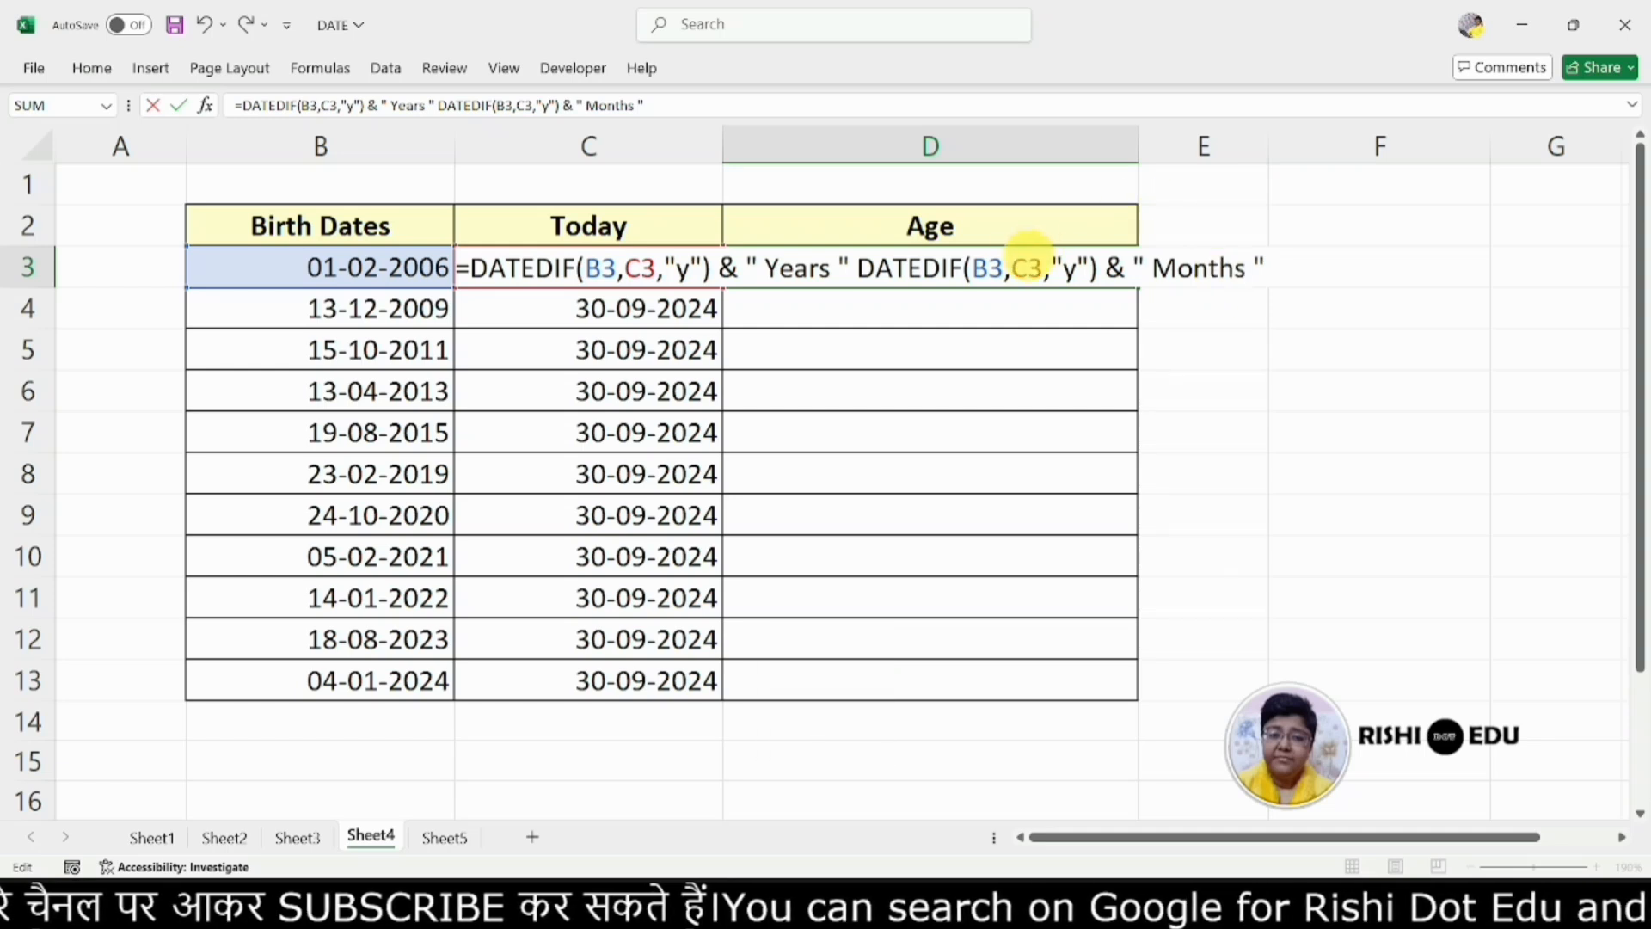
# - Set the unit of the second DATEDIF in D3 to "m" and try to enter the formula
pyautogui.click(1077, 268)
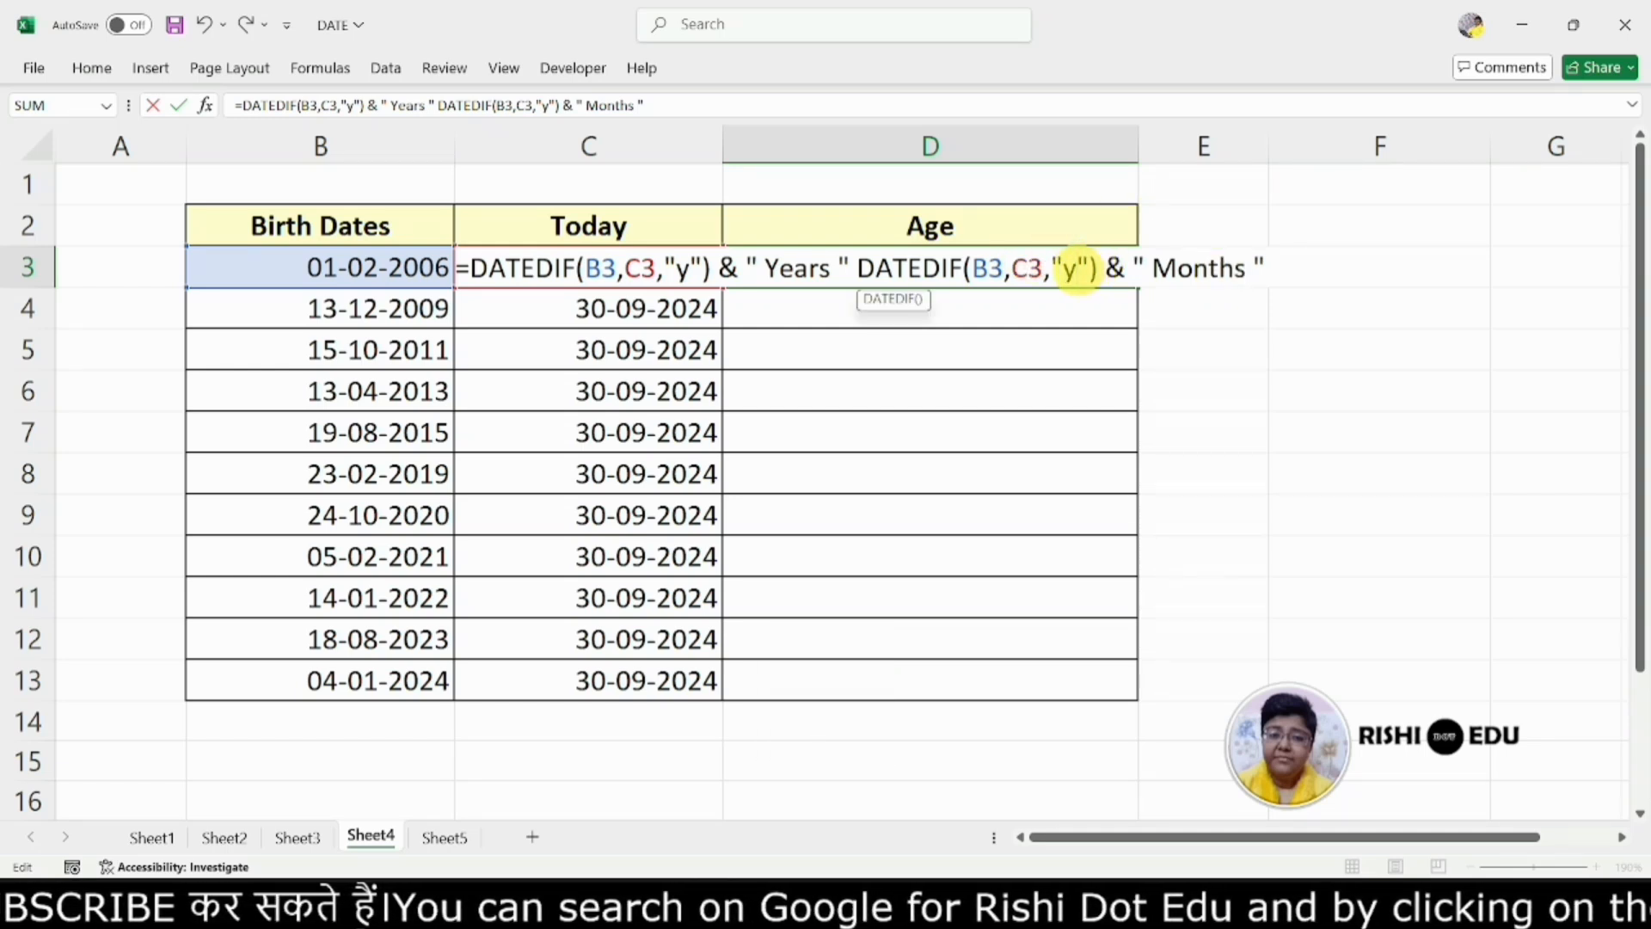
pyautogui.press('BackSpace')
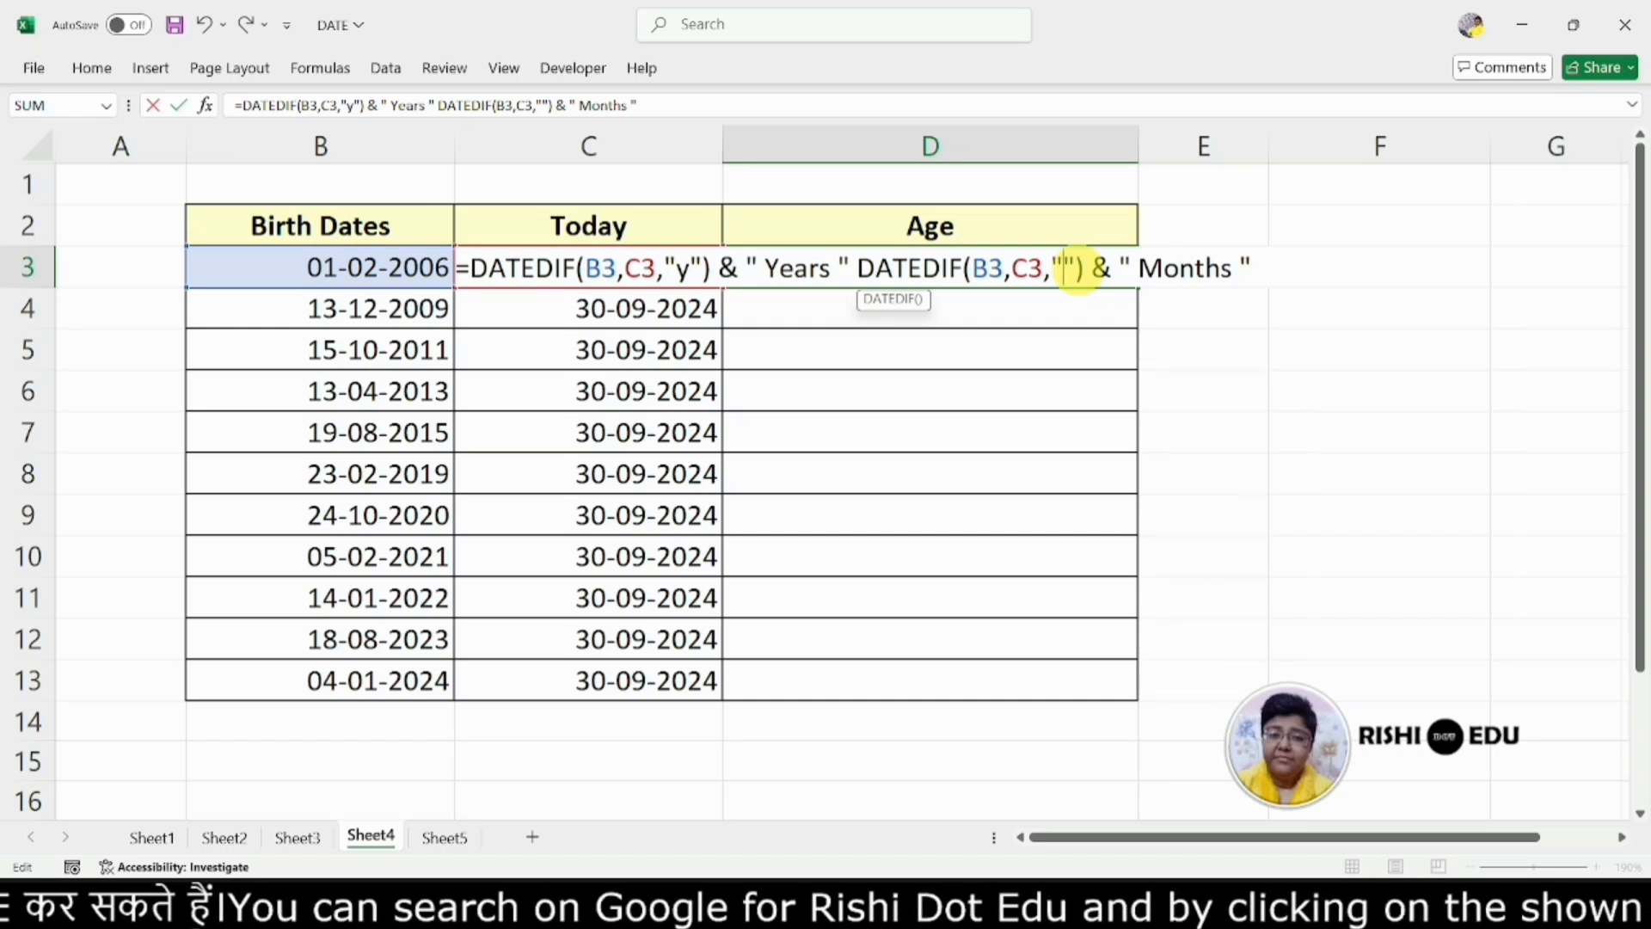
pyautogui.write('m')
pyautogui.click(1294, 268)
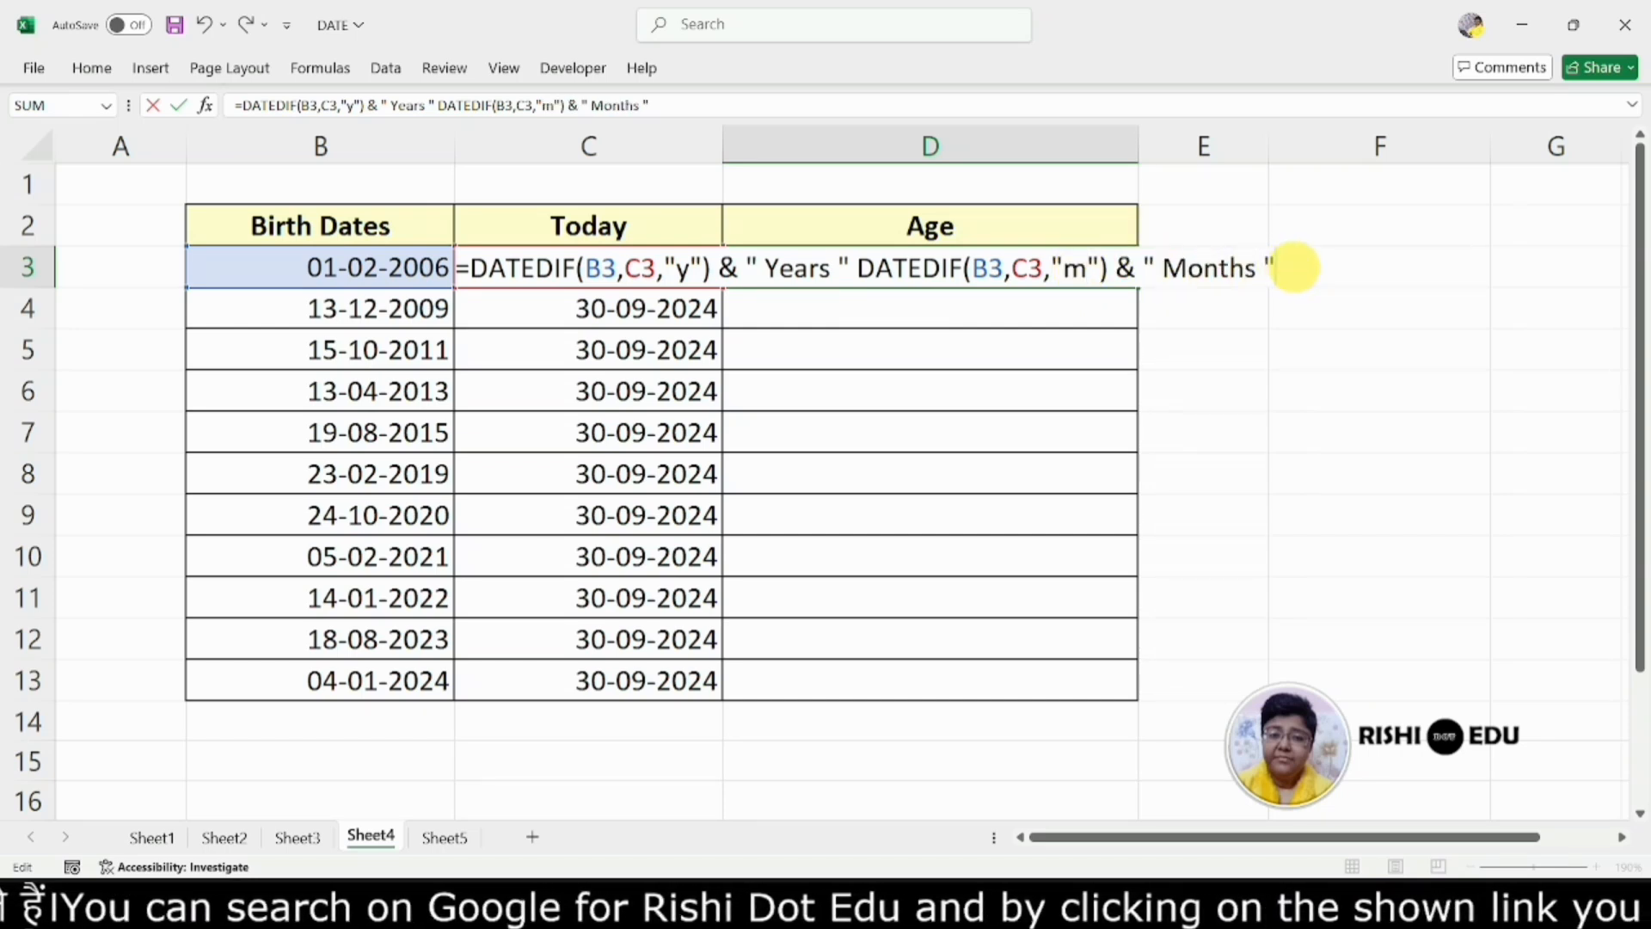
pyautogui.press('Return')
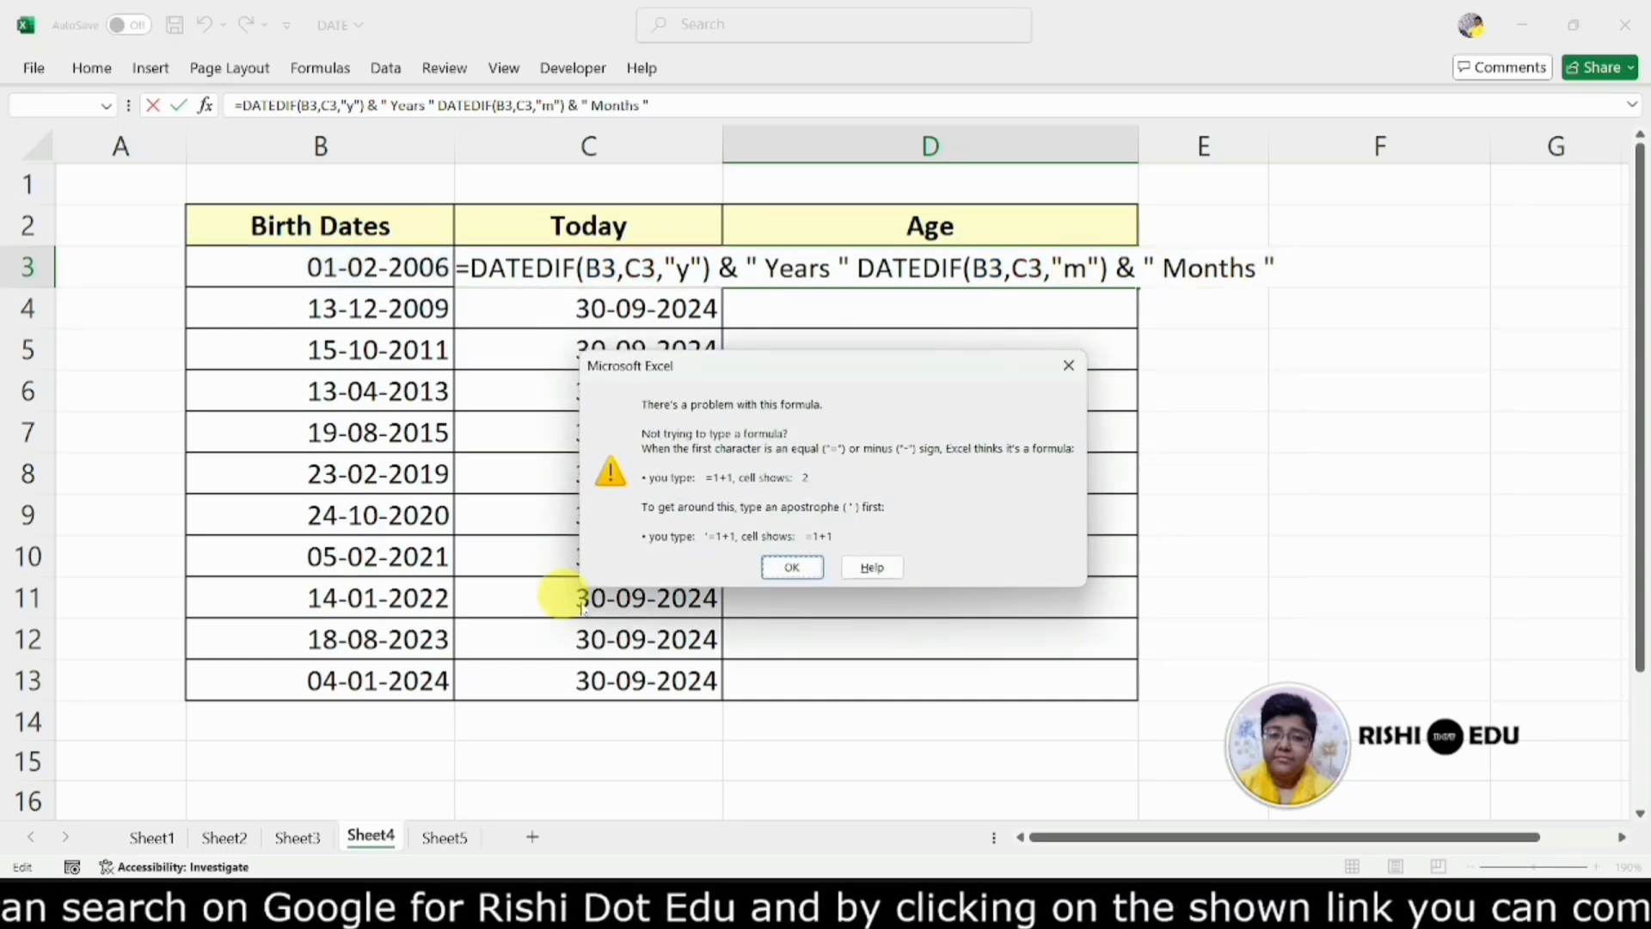
# - Join the years and months parts of the D3 formula with an & after " Years " and enter it
pyautogui.press('Return')
pyautogui.click(852, 268)
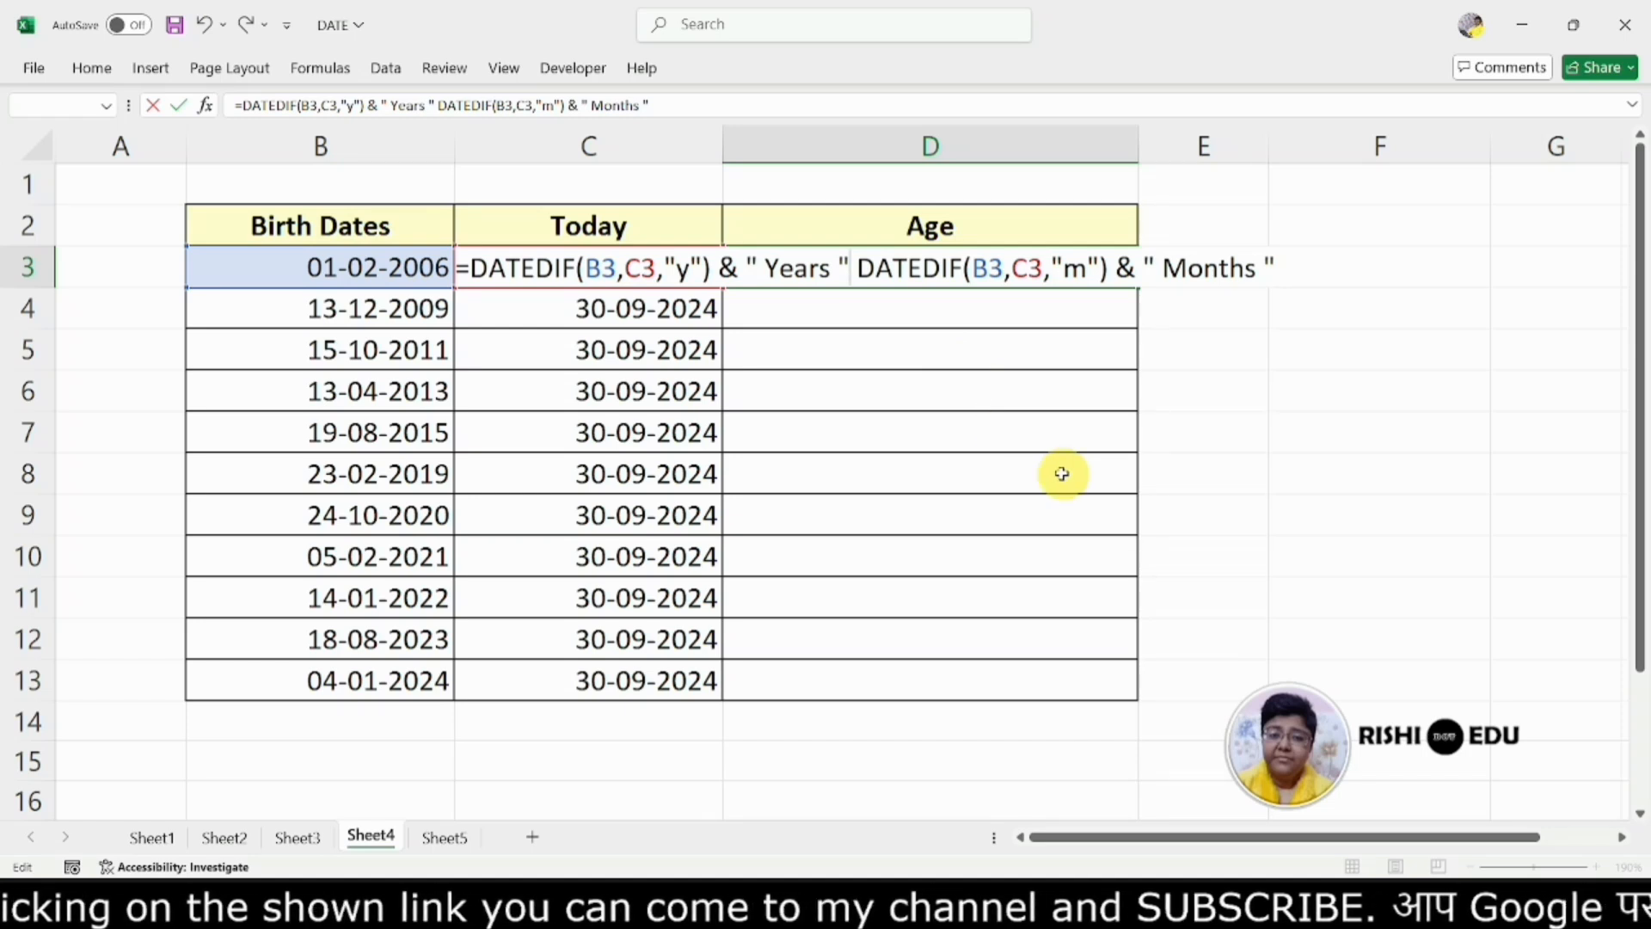
pyautogui.write('&')
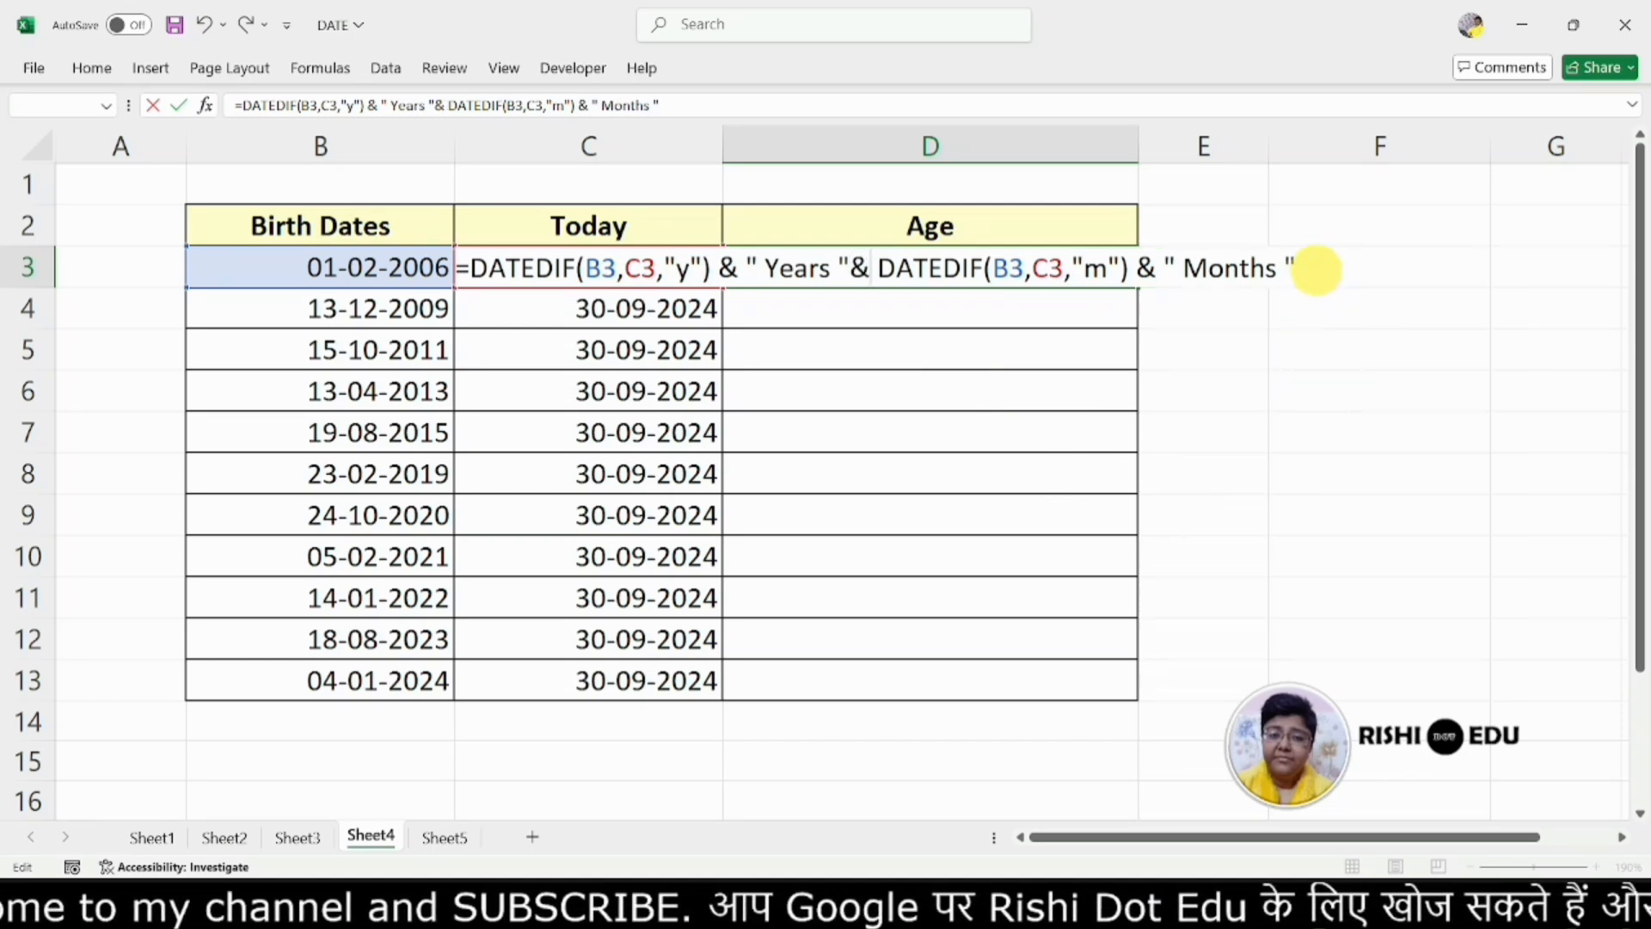
pyautogui.press('Return')
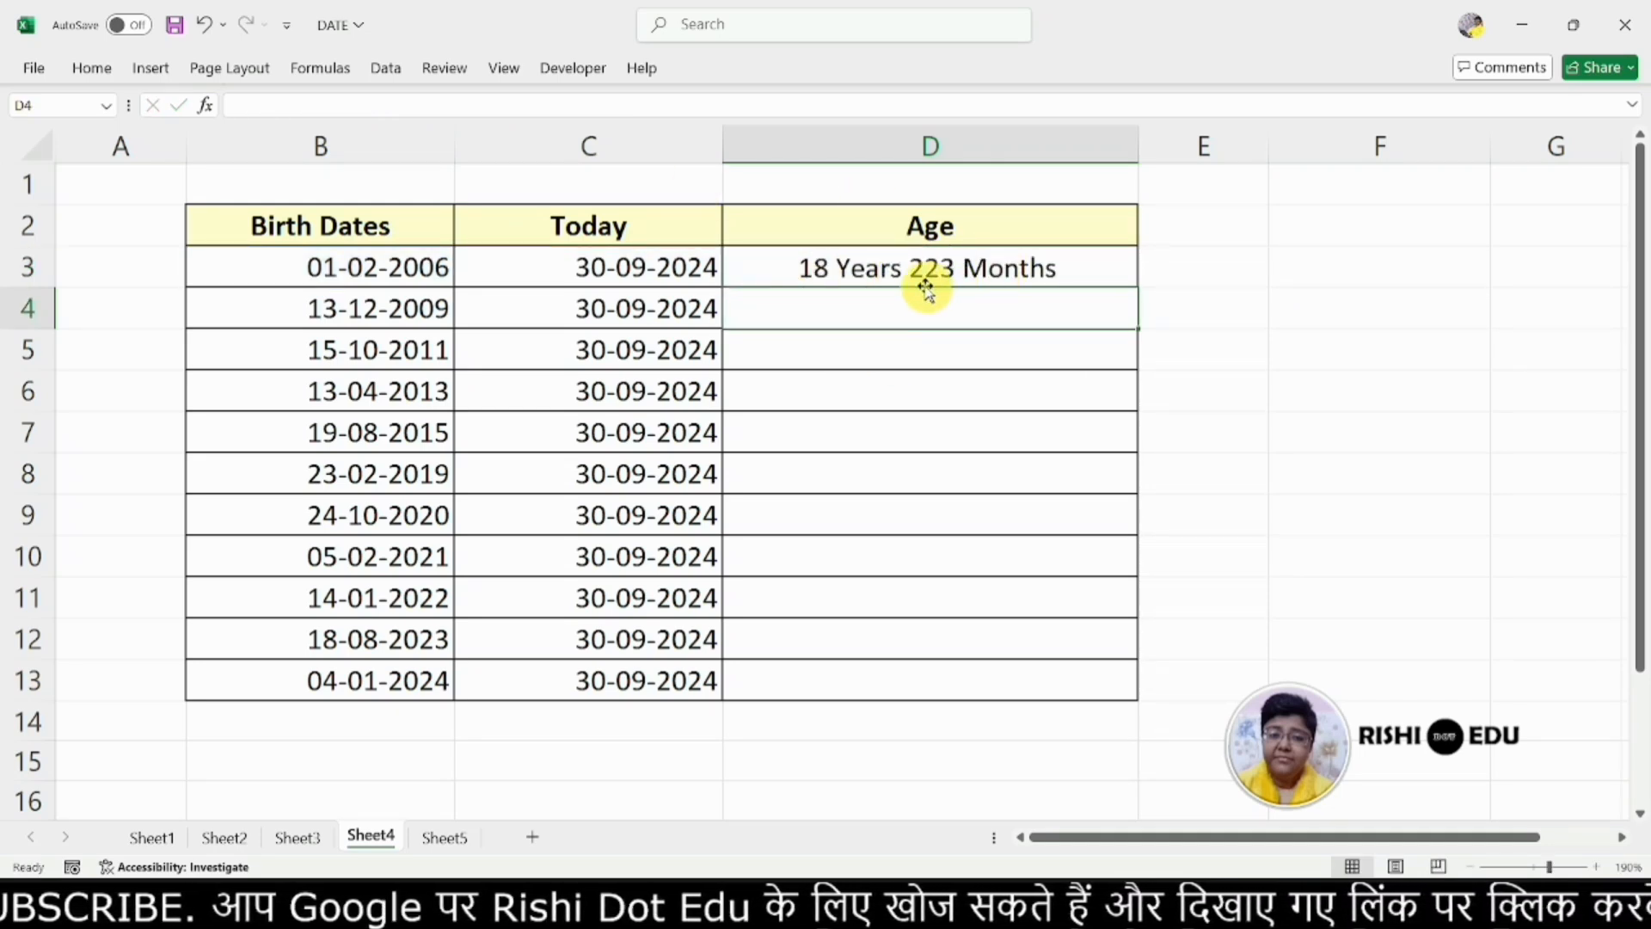
# - Append & and another copy of the DATEDIF years part to the D3 formula, setting its unit to "d"
pyautogui.doubleClick(1088, 261)
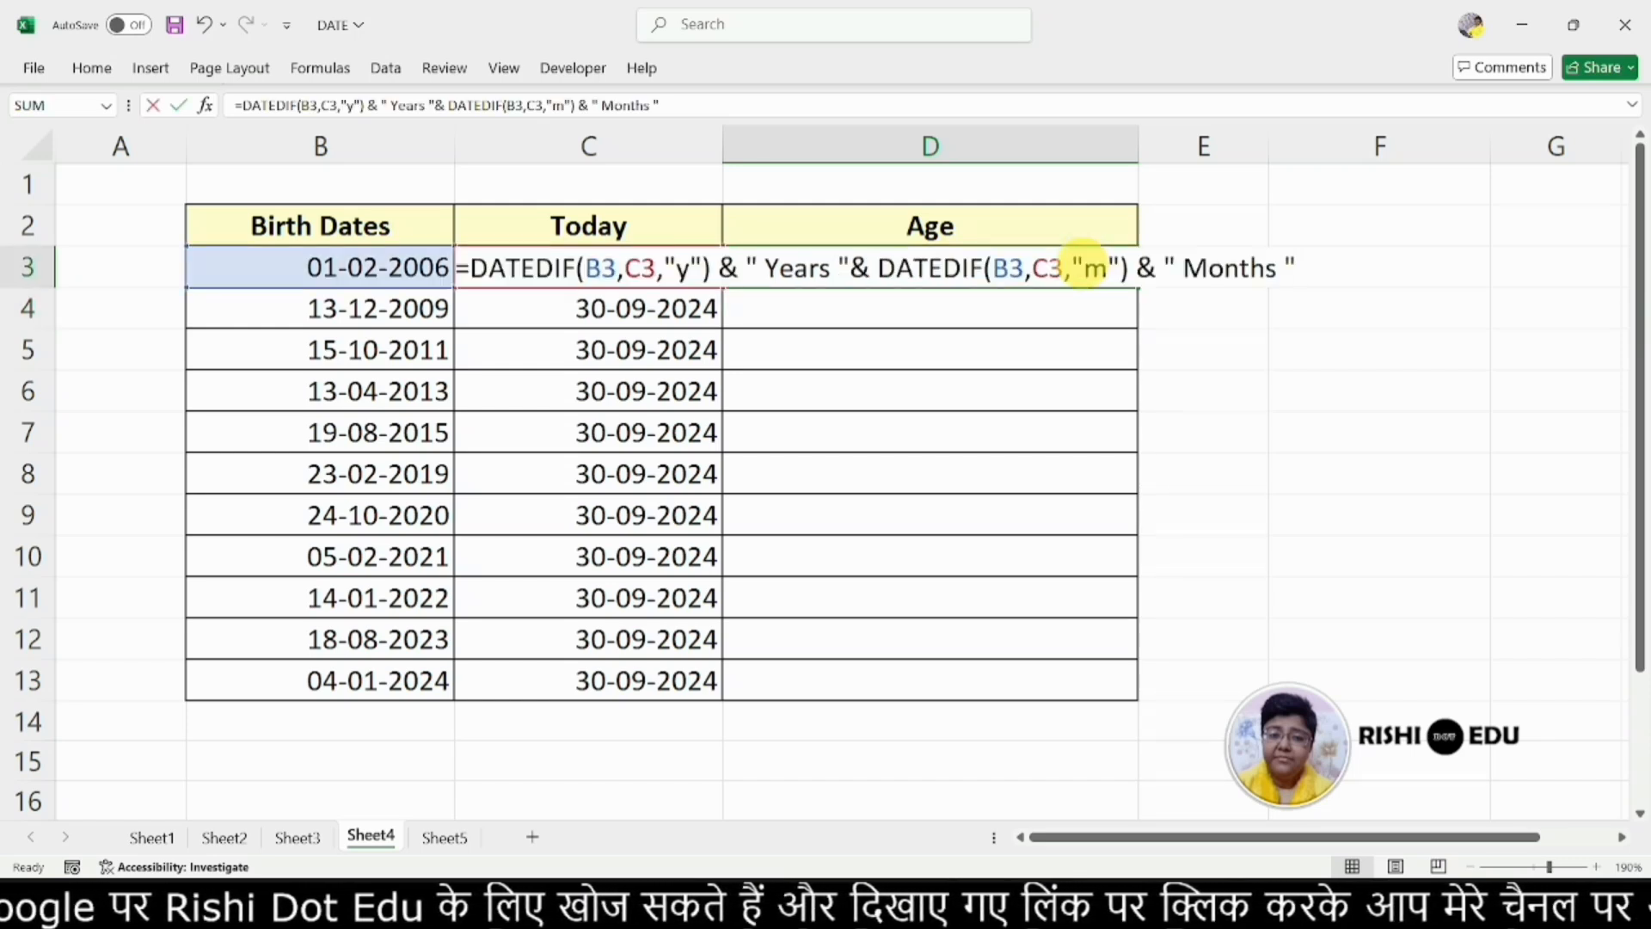
pyautogui.click(1299, 269)
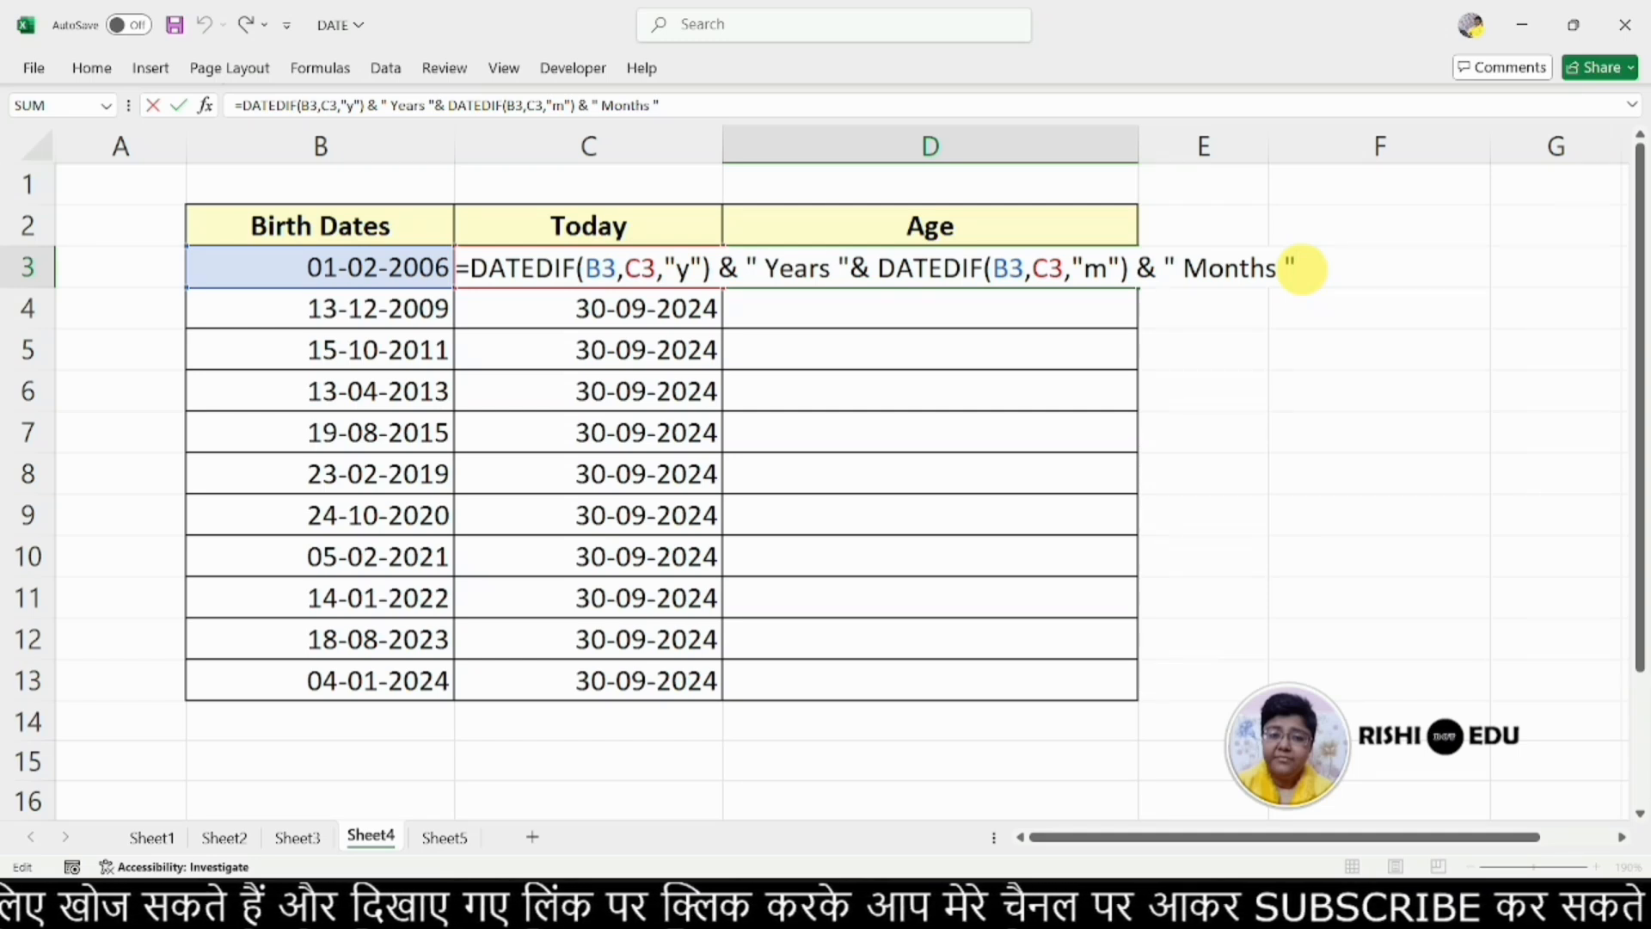
pyautogui.write('&')
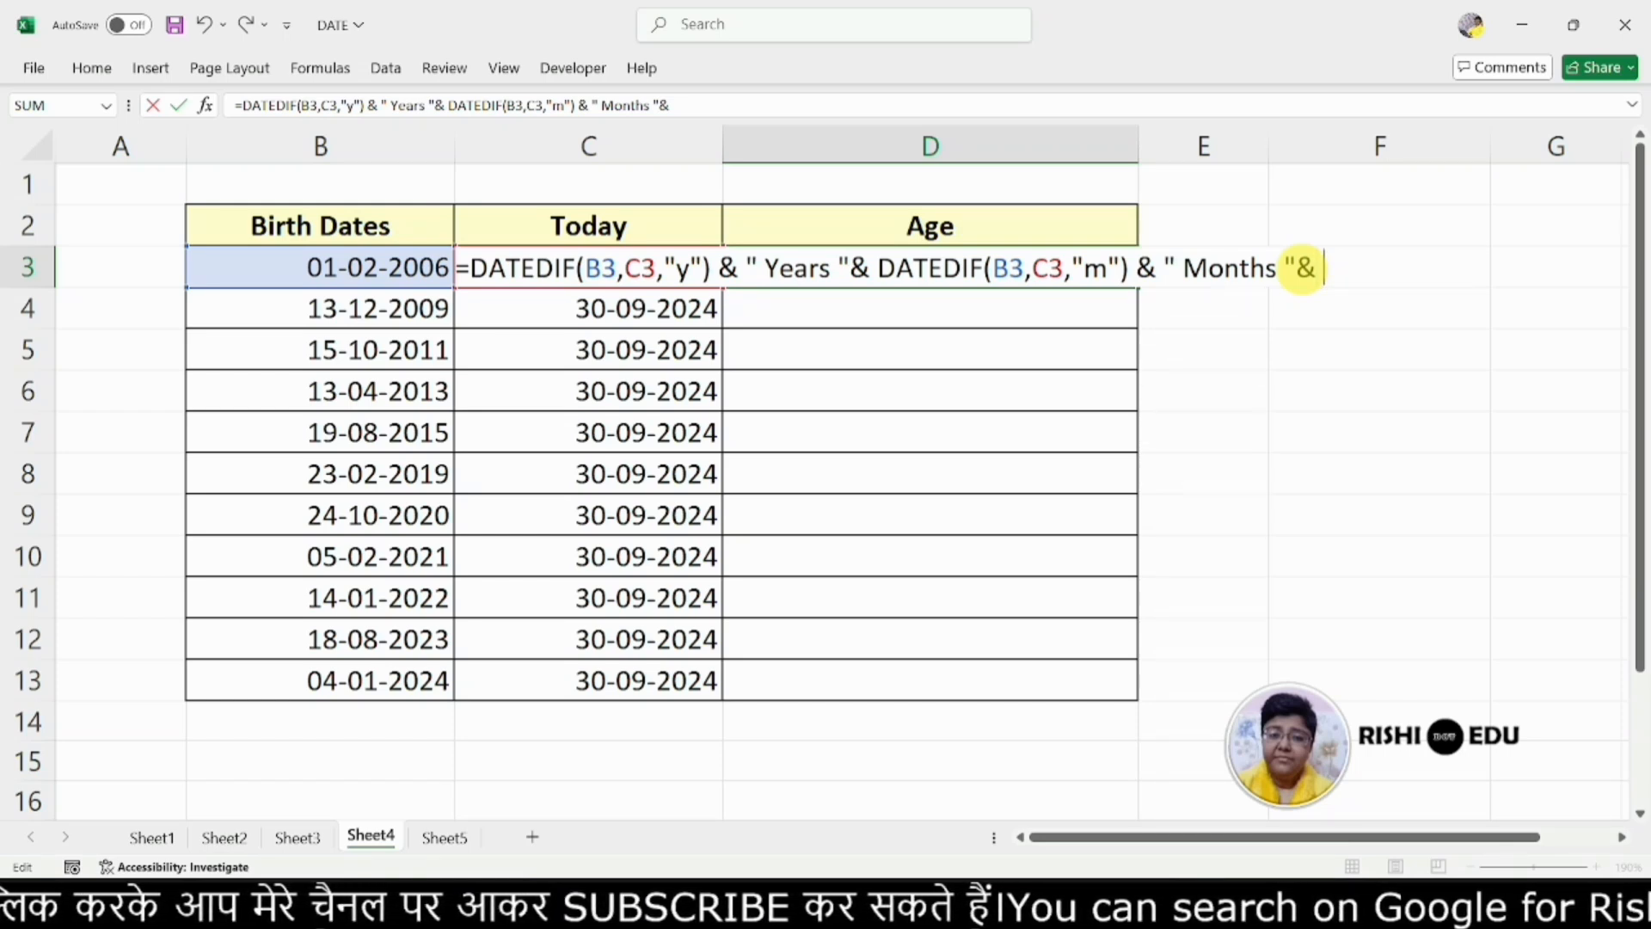
pyautogui.hotkey('ctrl', 'v')
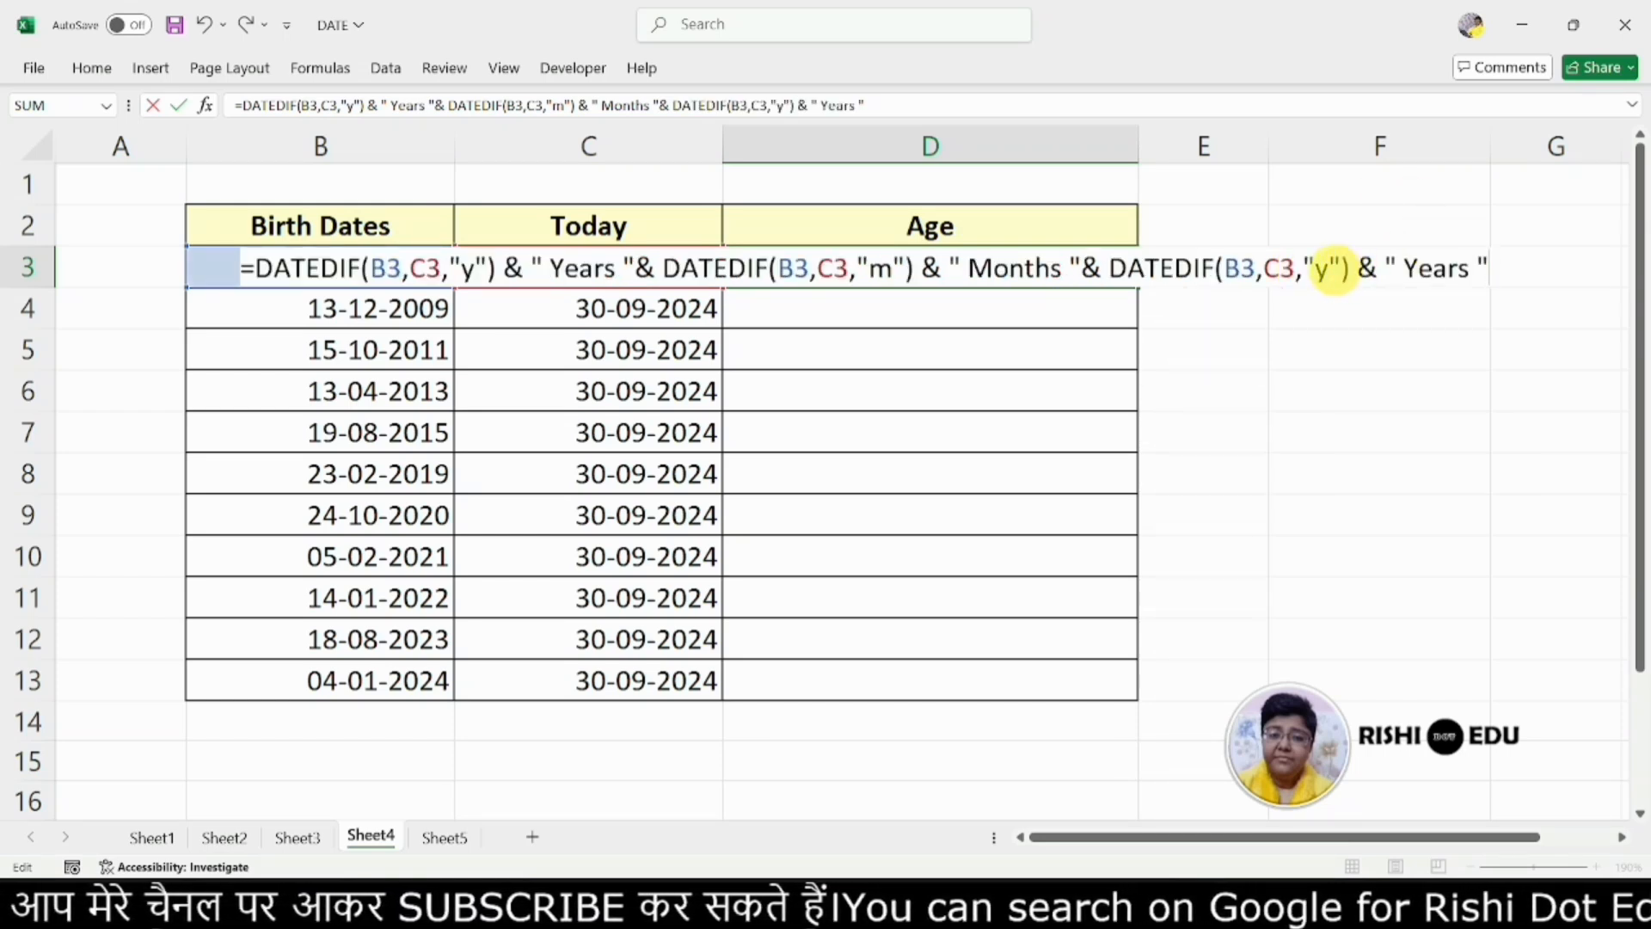
pyautogui.click(1331, 274)
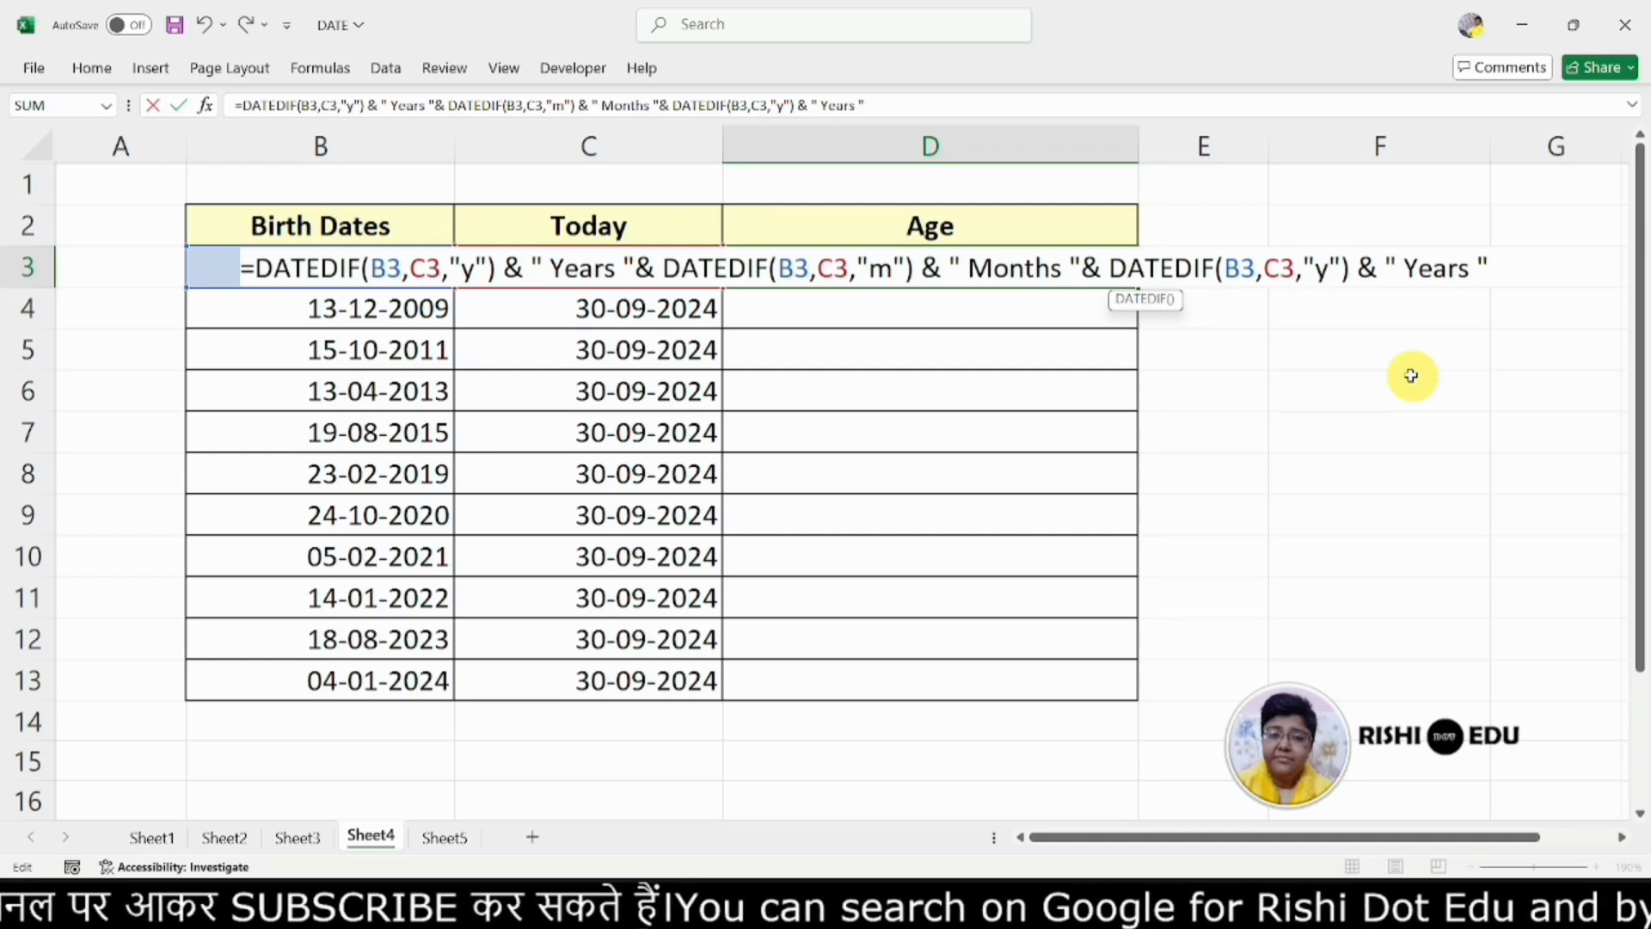
pyautogui.press('BackSpace')
pyautogui.write('d')
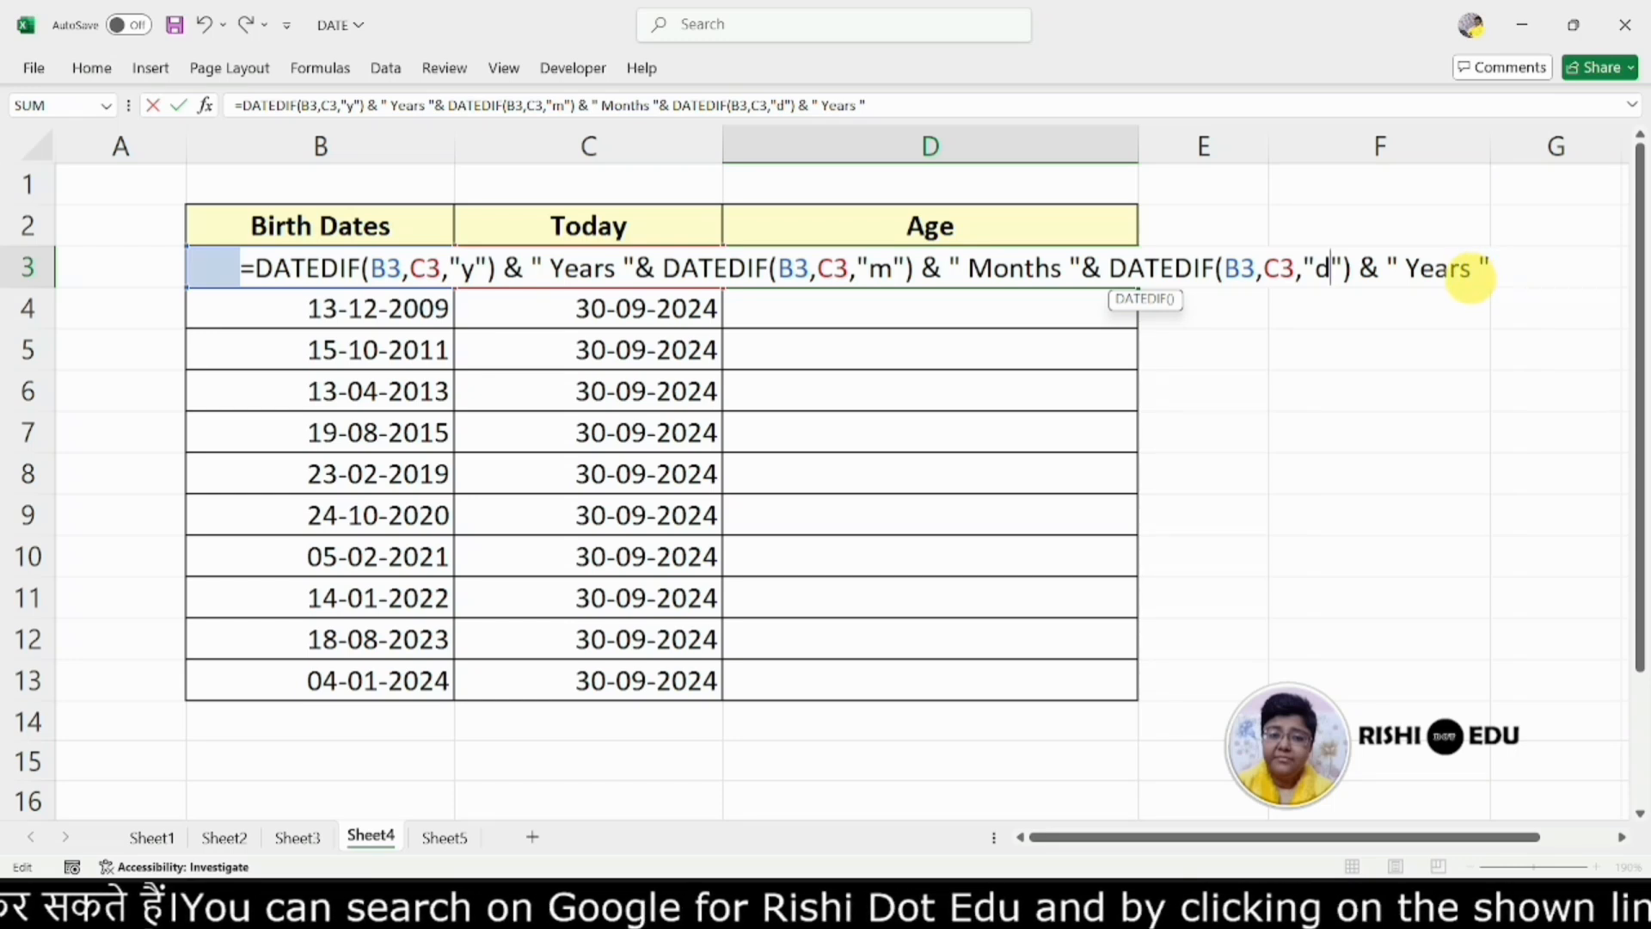
# - Replace the label of the third DATEDIF part in D3 with Days and enter the formula
pyautogui.click(1472, 272)
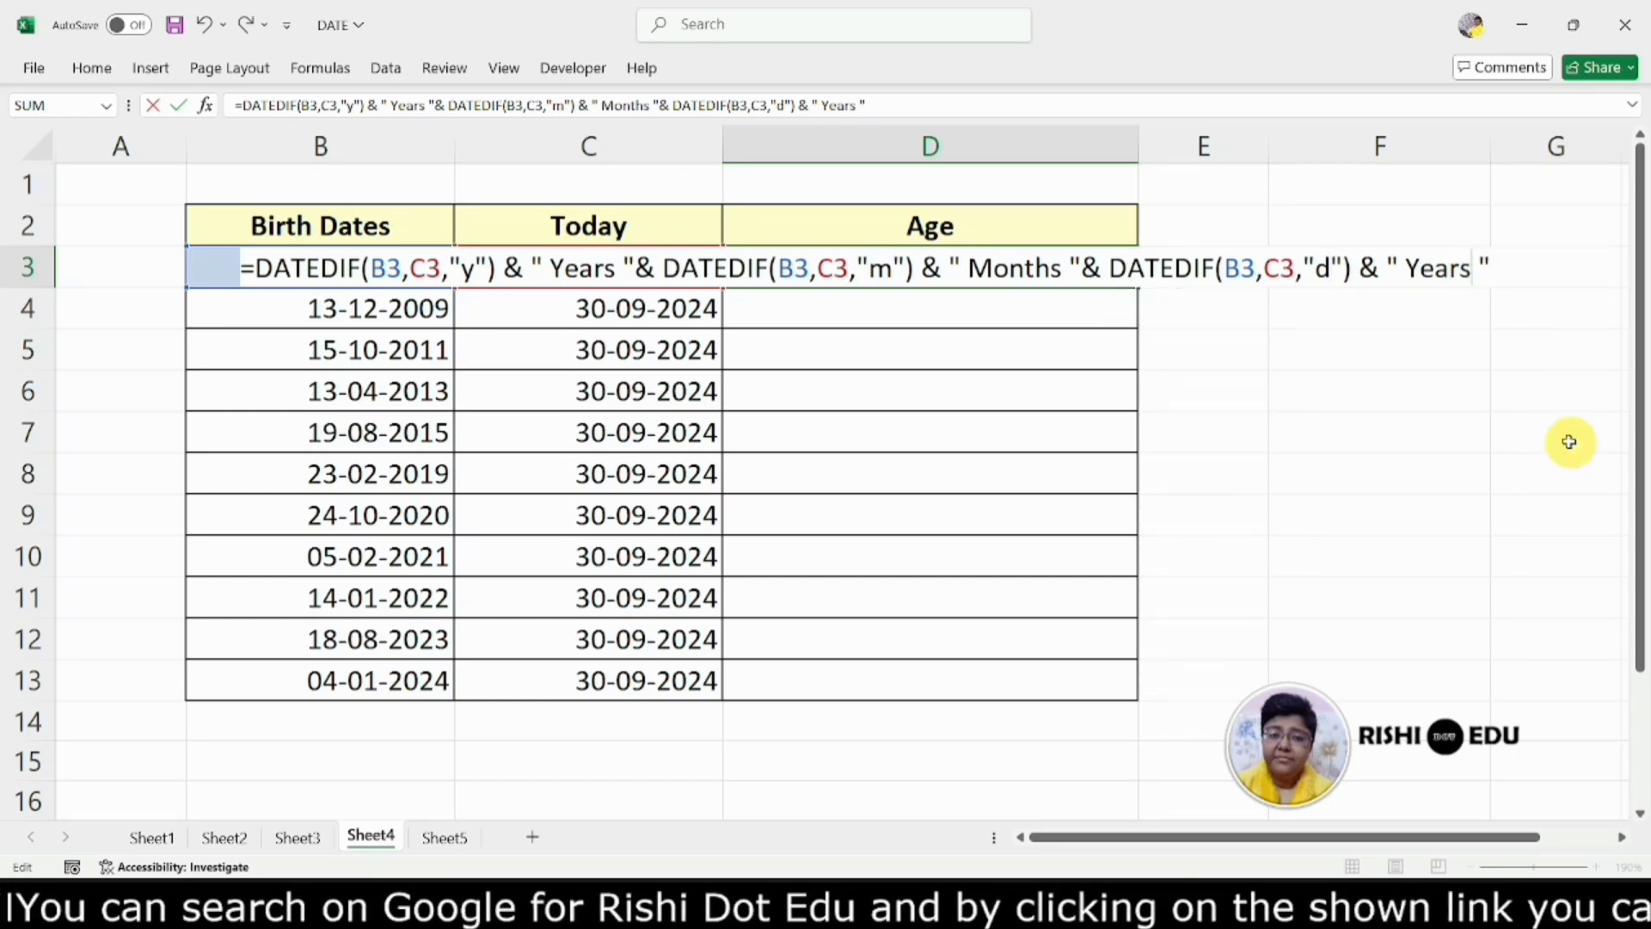
pyautogui.press('BackSpace')
pyautogui.press('BackSpace')
pyautogui.press('BackSpace')
pyautogui.press('BackSpace')
pyautogui.press('BackSpace')
pyautogui.press('capslock')
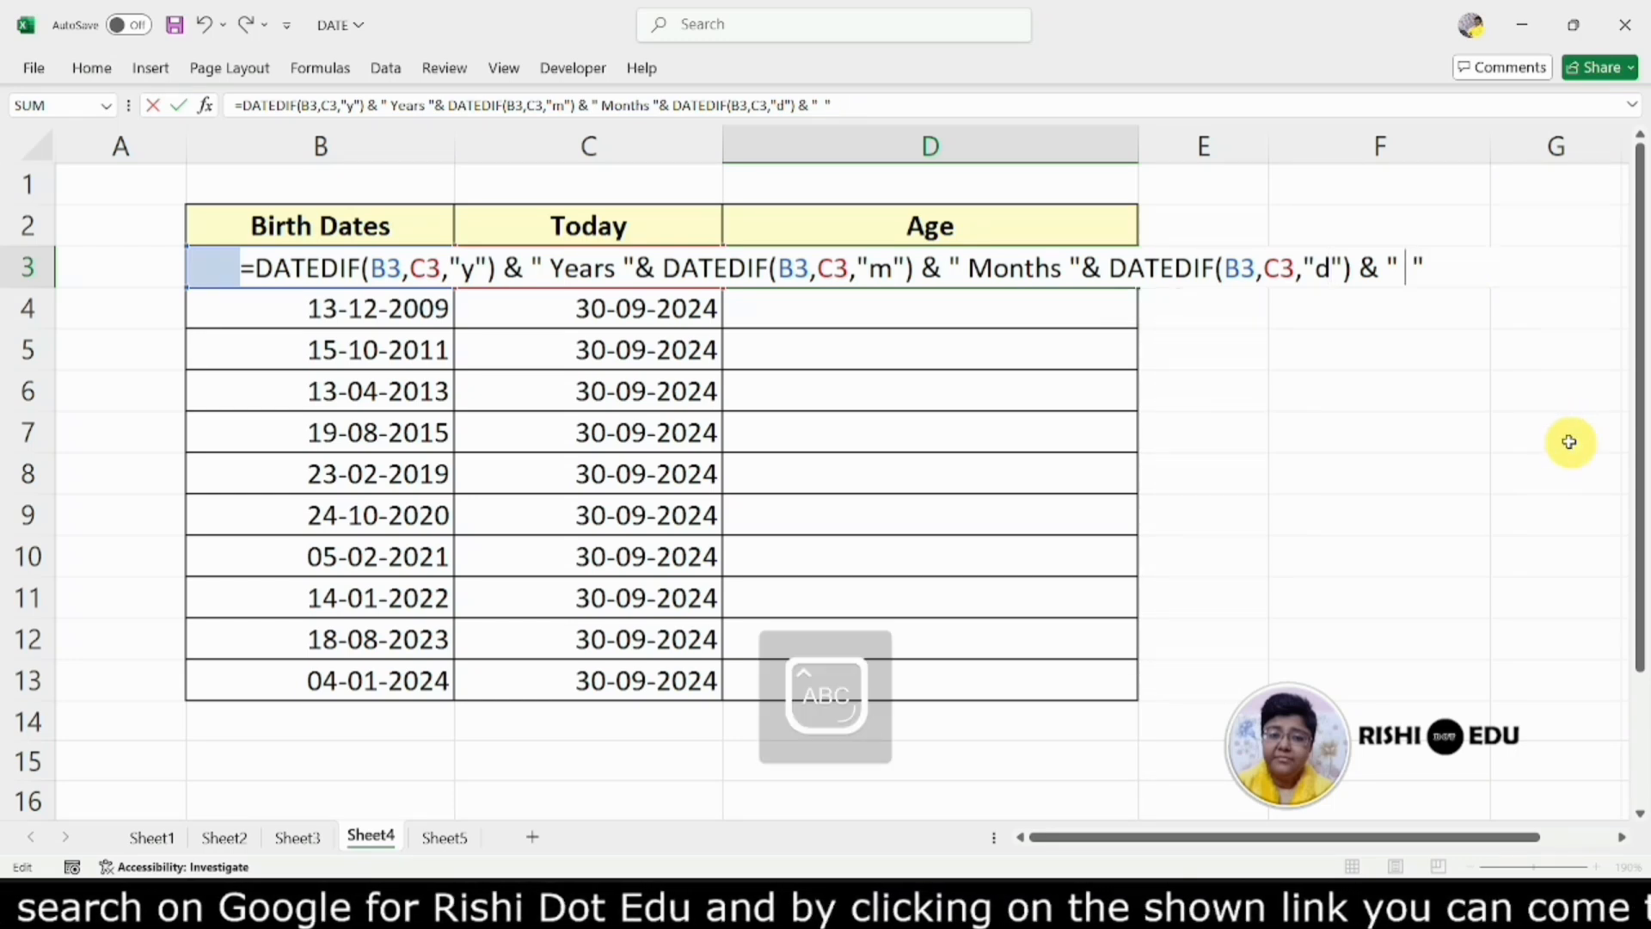
pyautogui.write('D')
pyautogui.press('capslock')
pyautogui.write('ays')
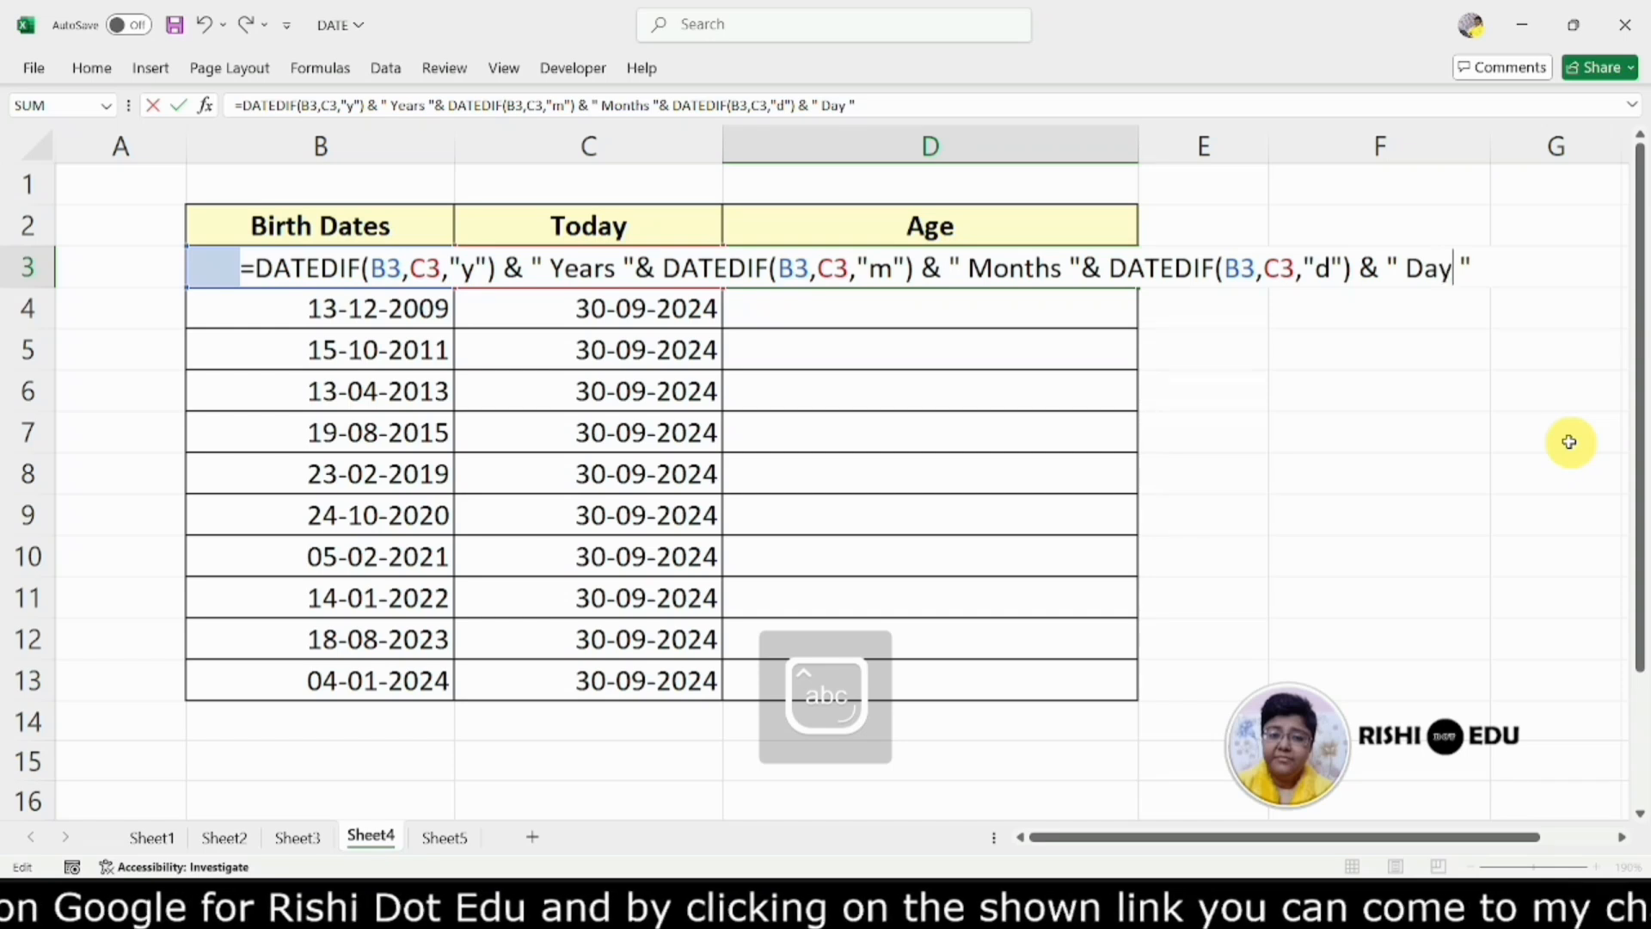
pyautogui.click(1524, 268)
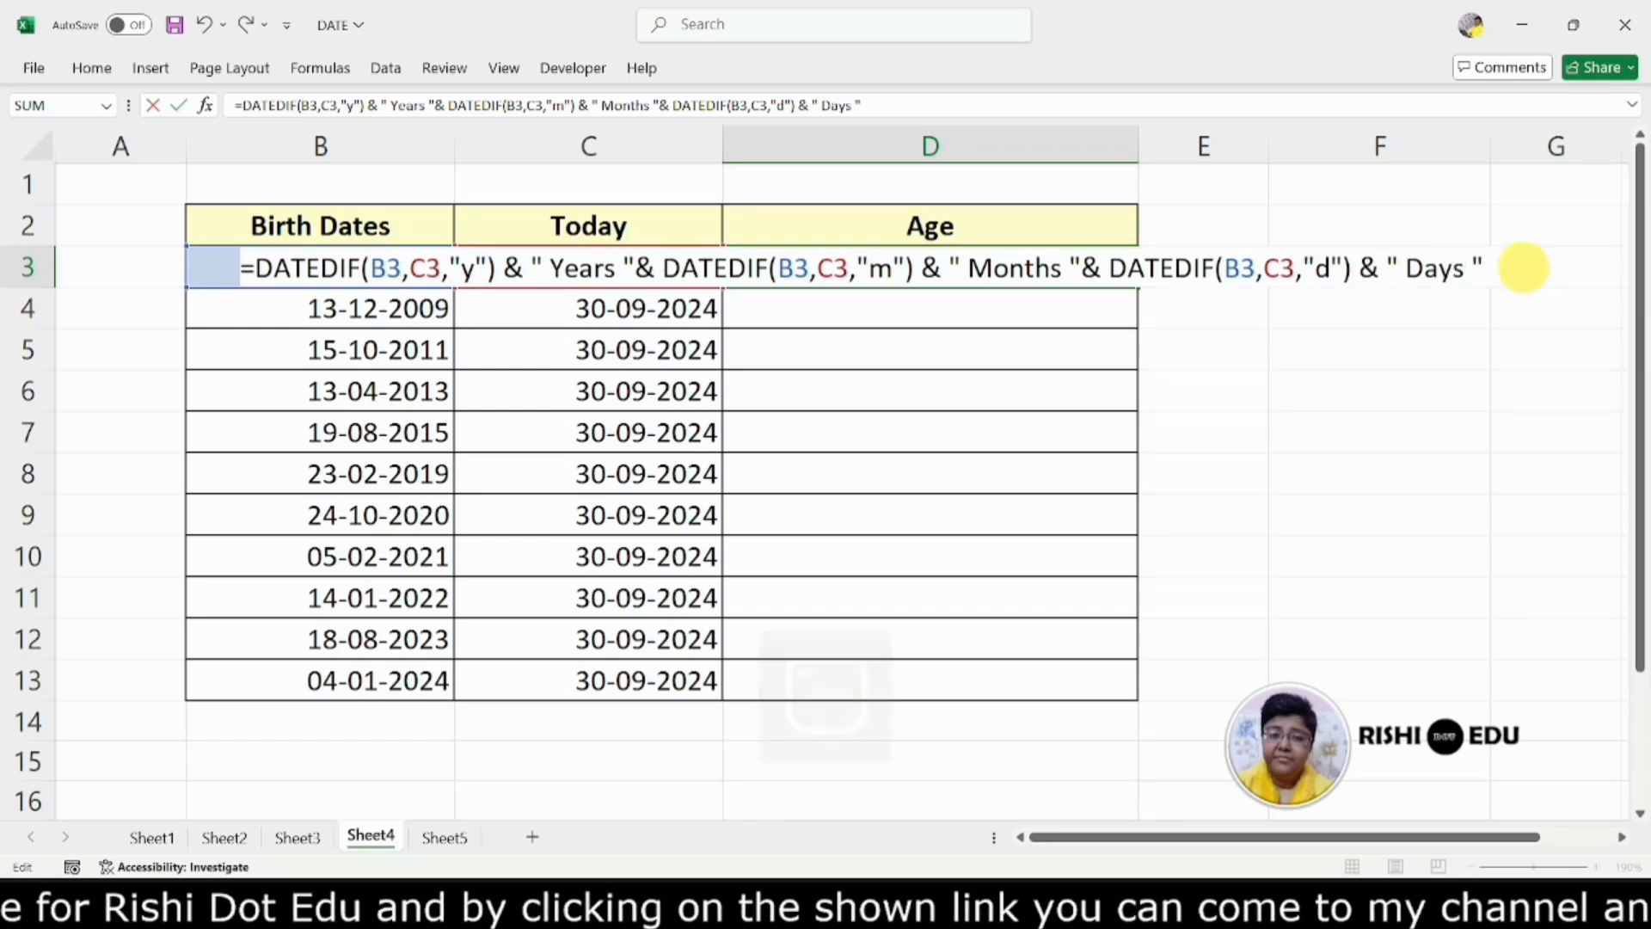
pyautogui.press('Return')
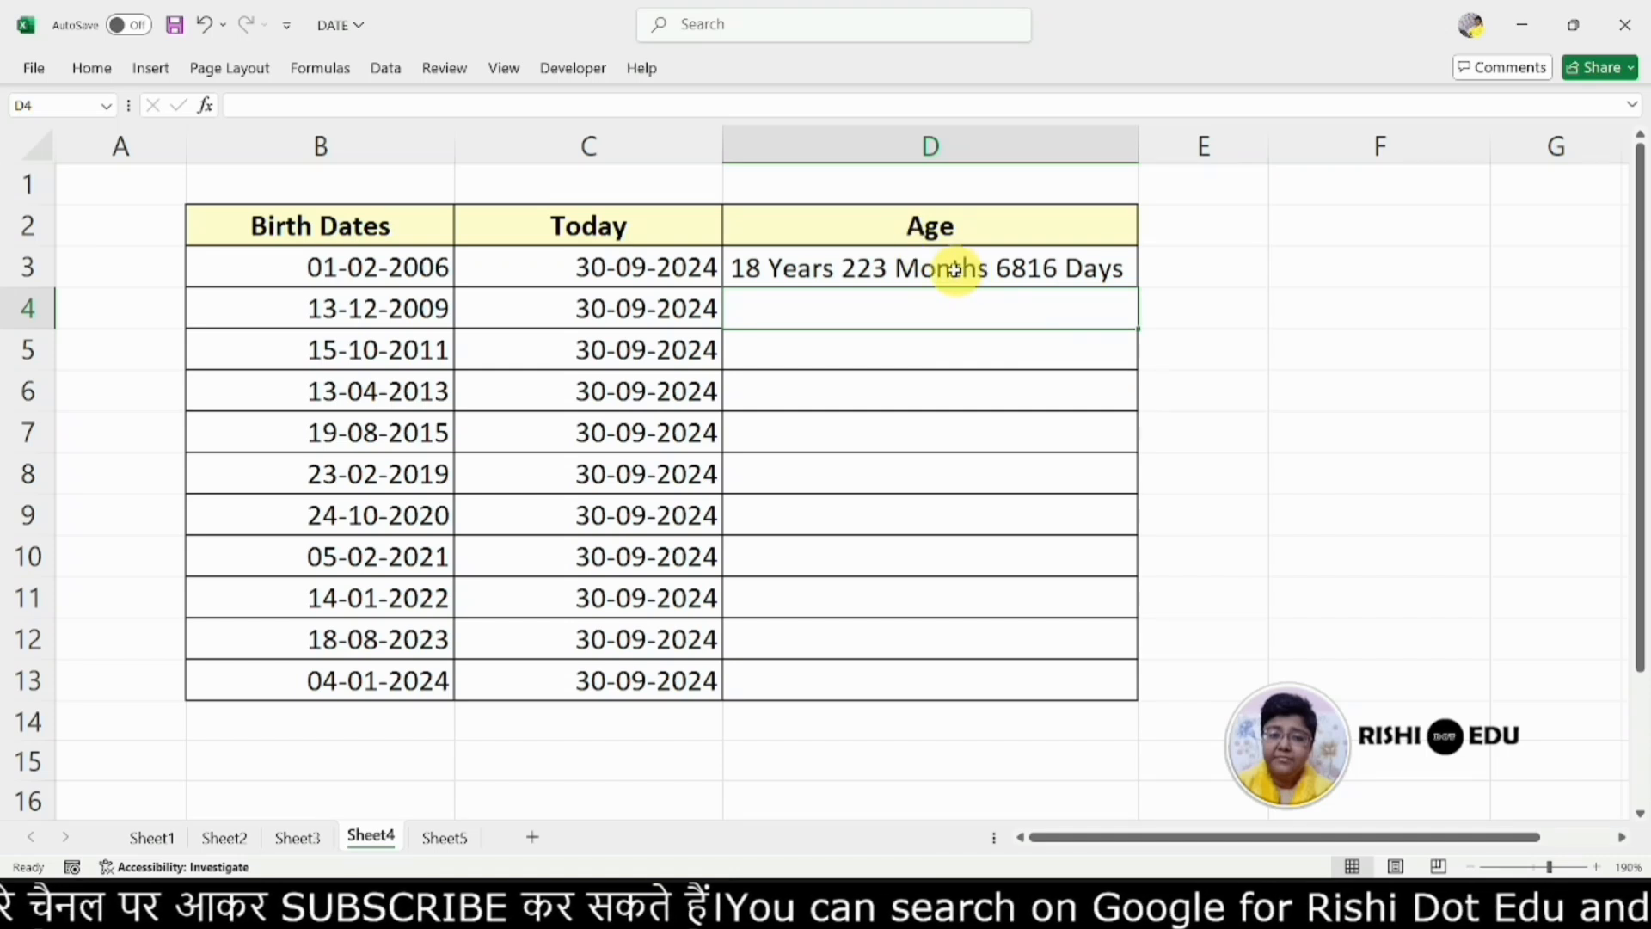
# - Start the age formula in D4 with =DATEDIF(B4,C4,"y")
pyautogui.doubleClick(902, 307)
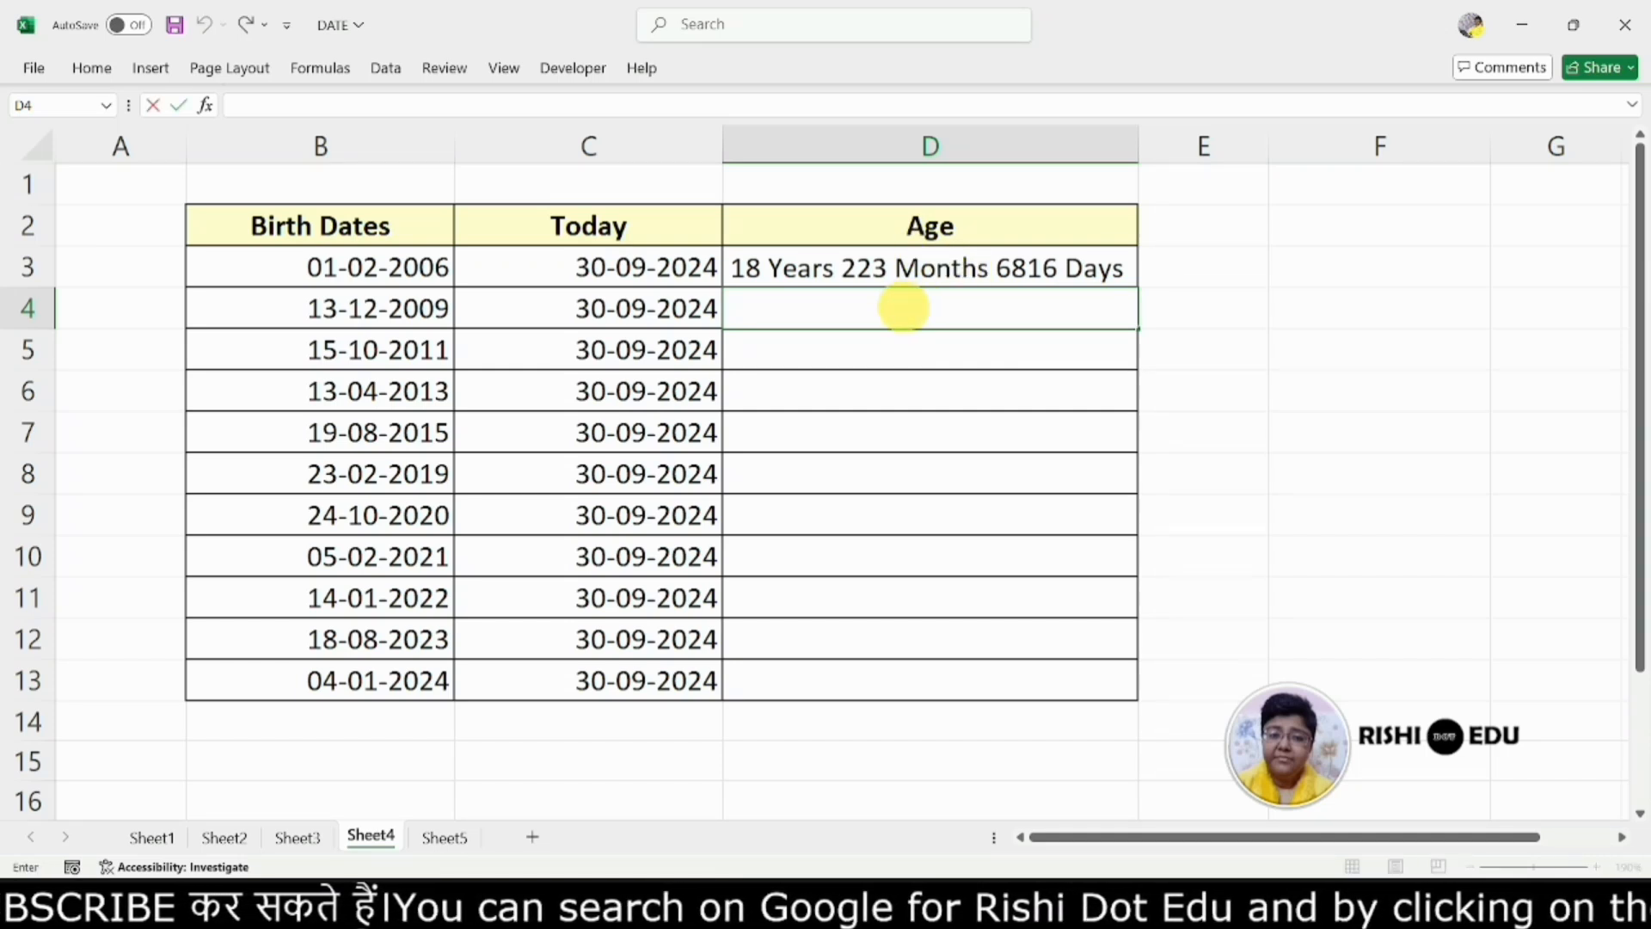
pyautogui.write('=')
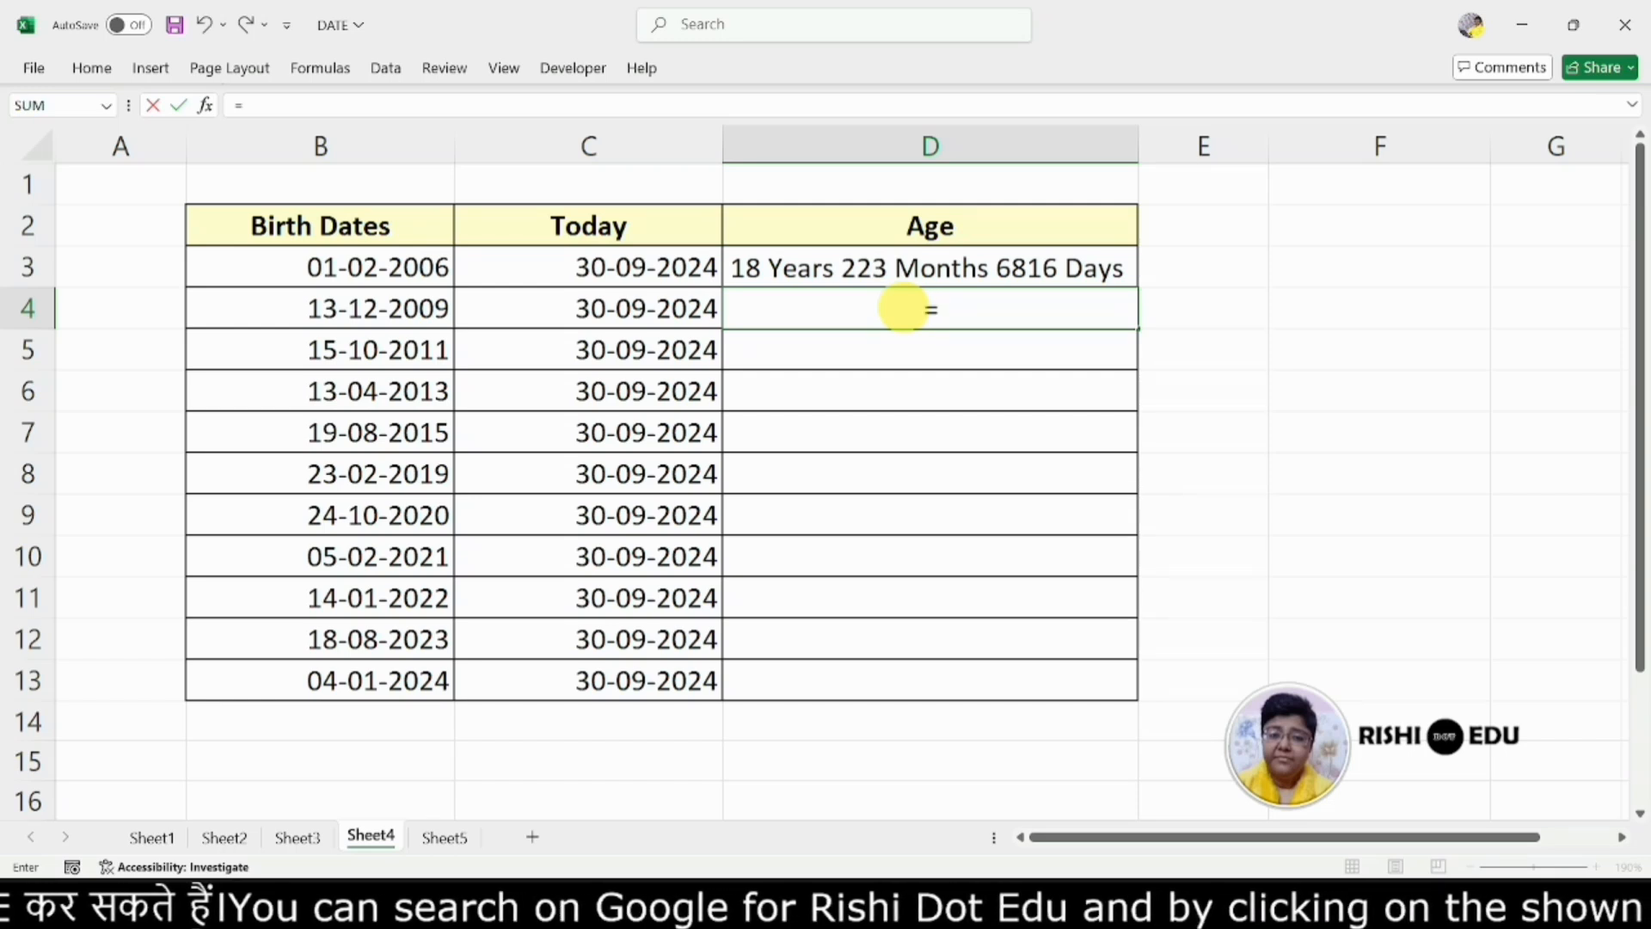
pyautogui.write('date')
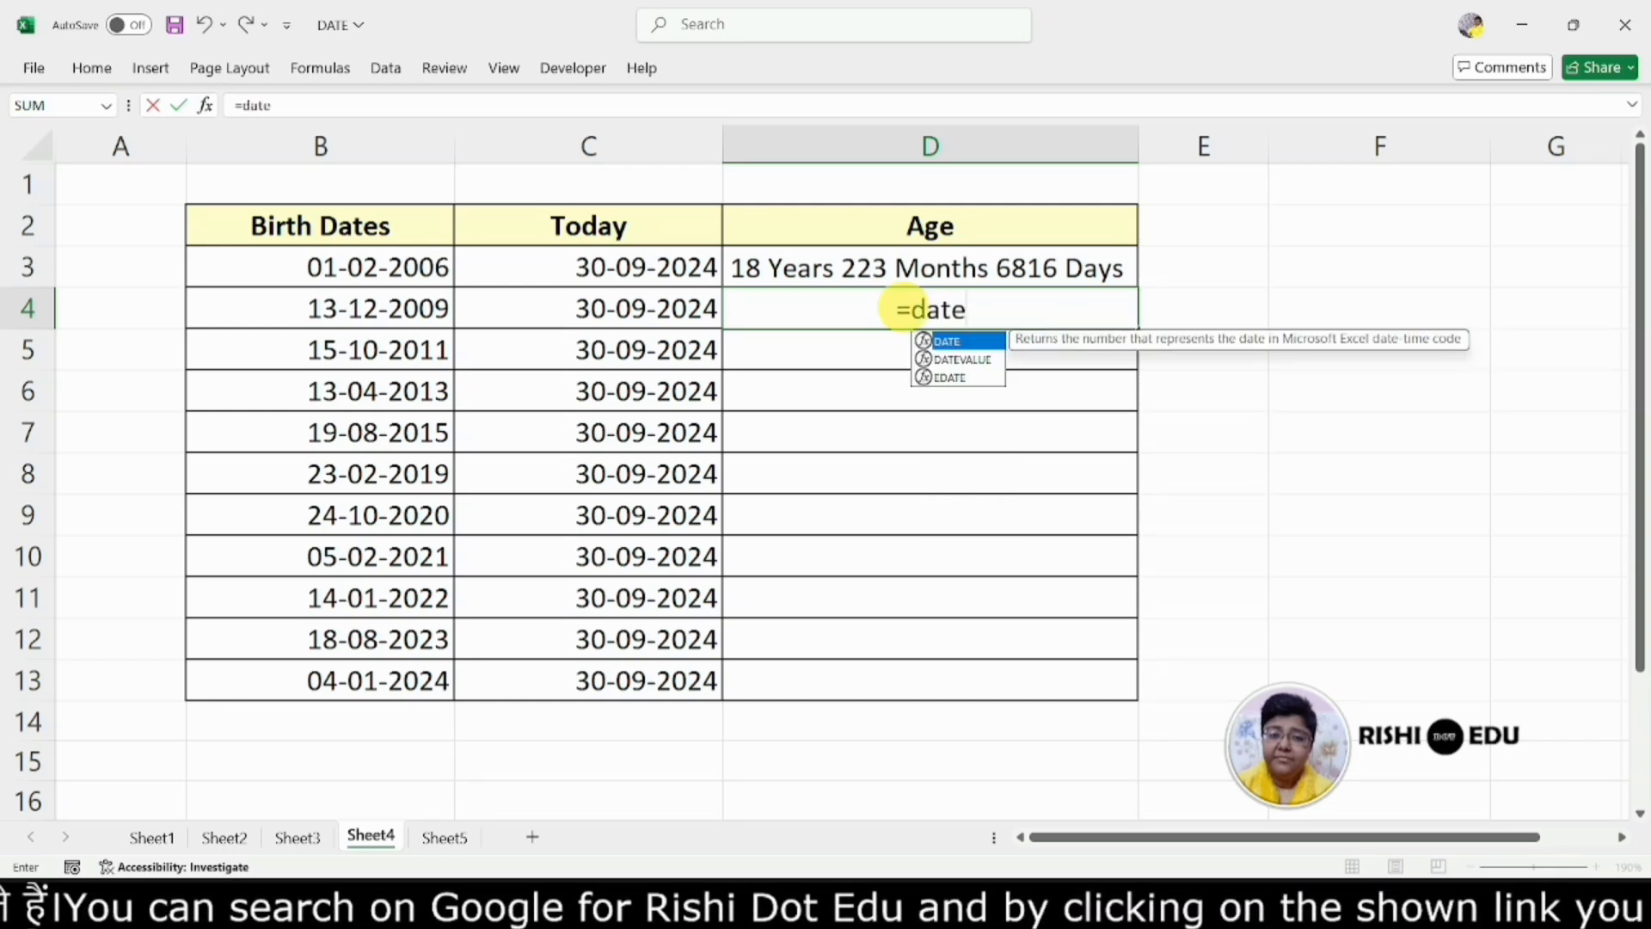
pyautogui.write('dif')
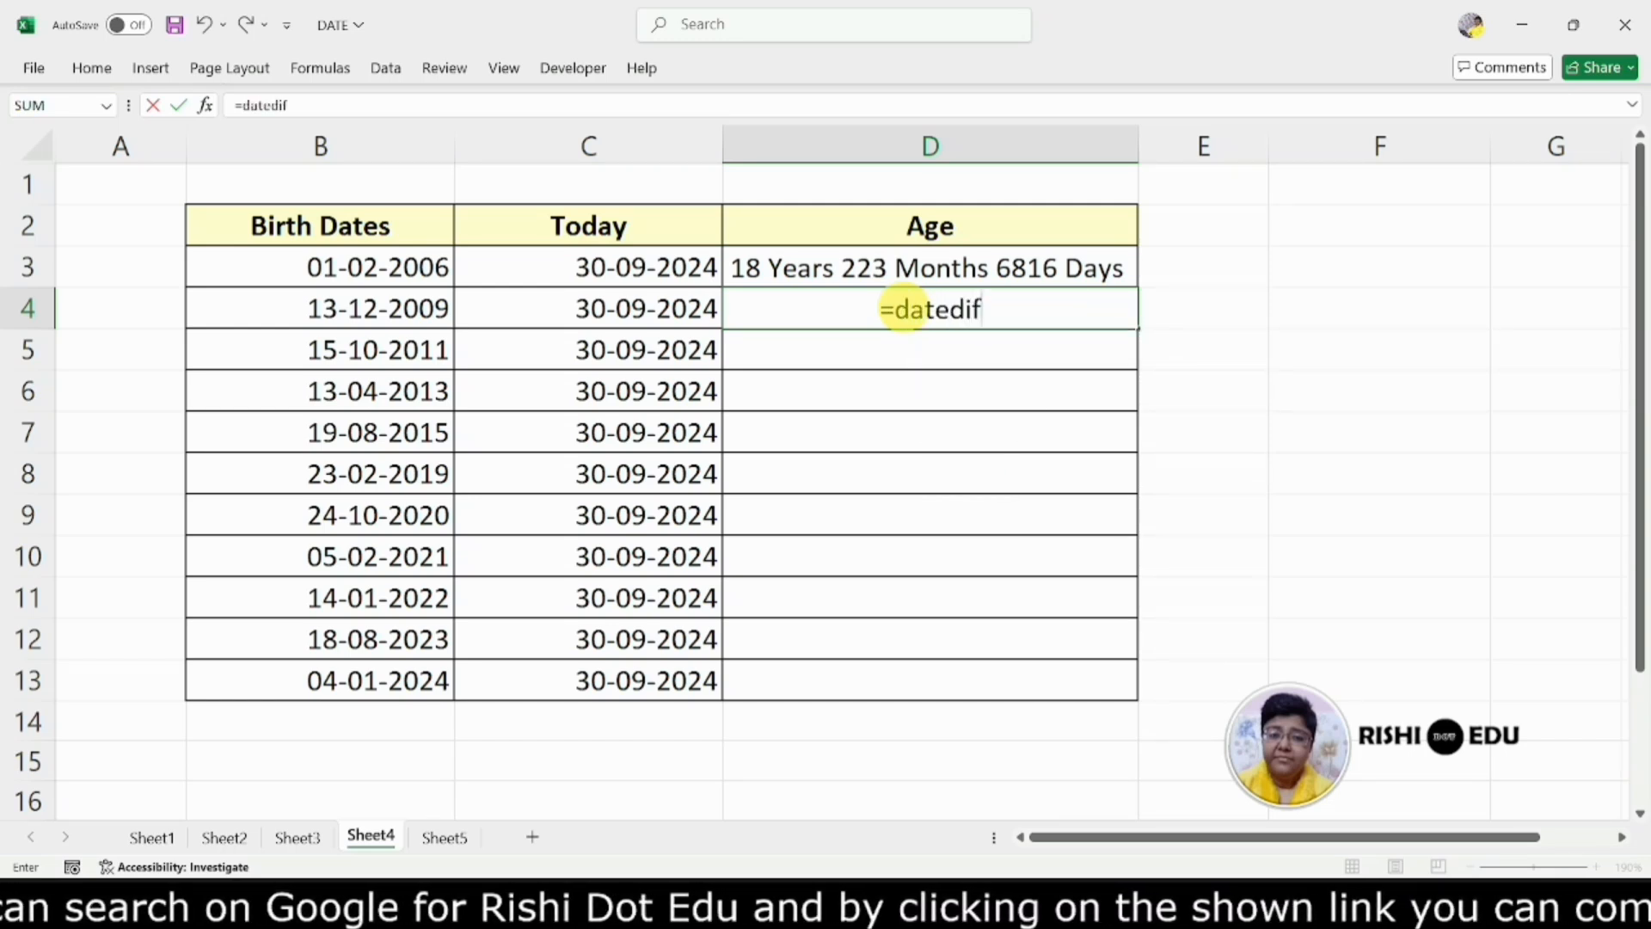
pyautogui.write('(')
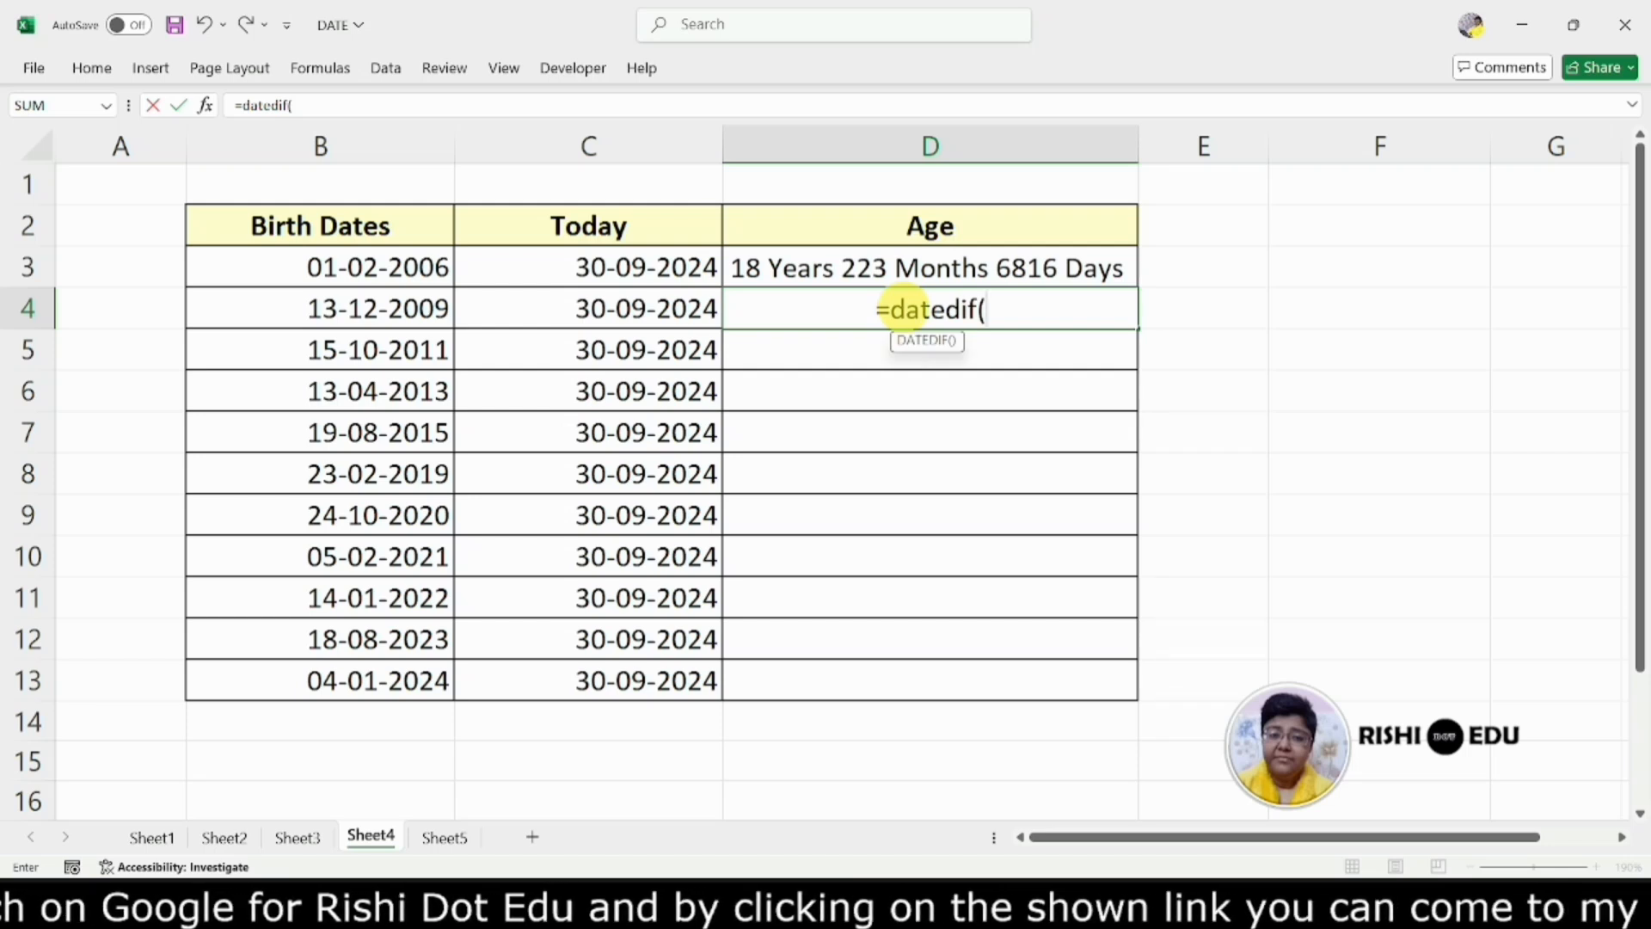
pyautogui.click(356, 308)
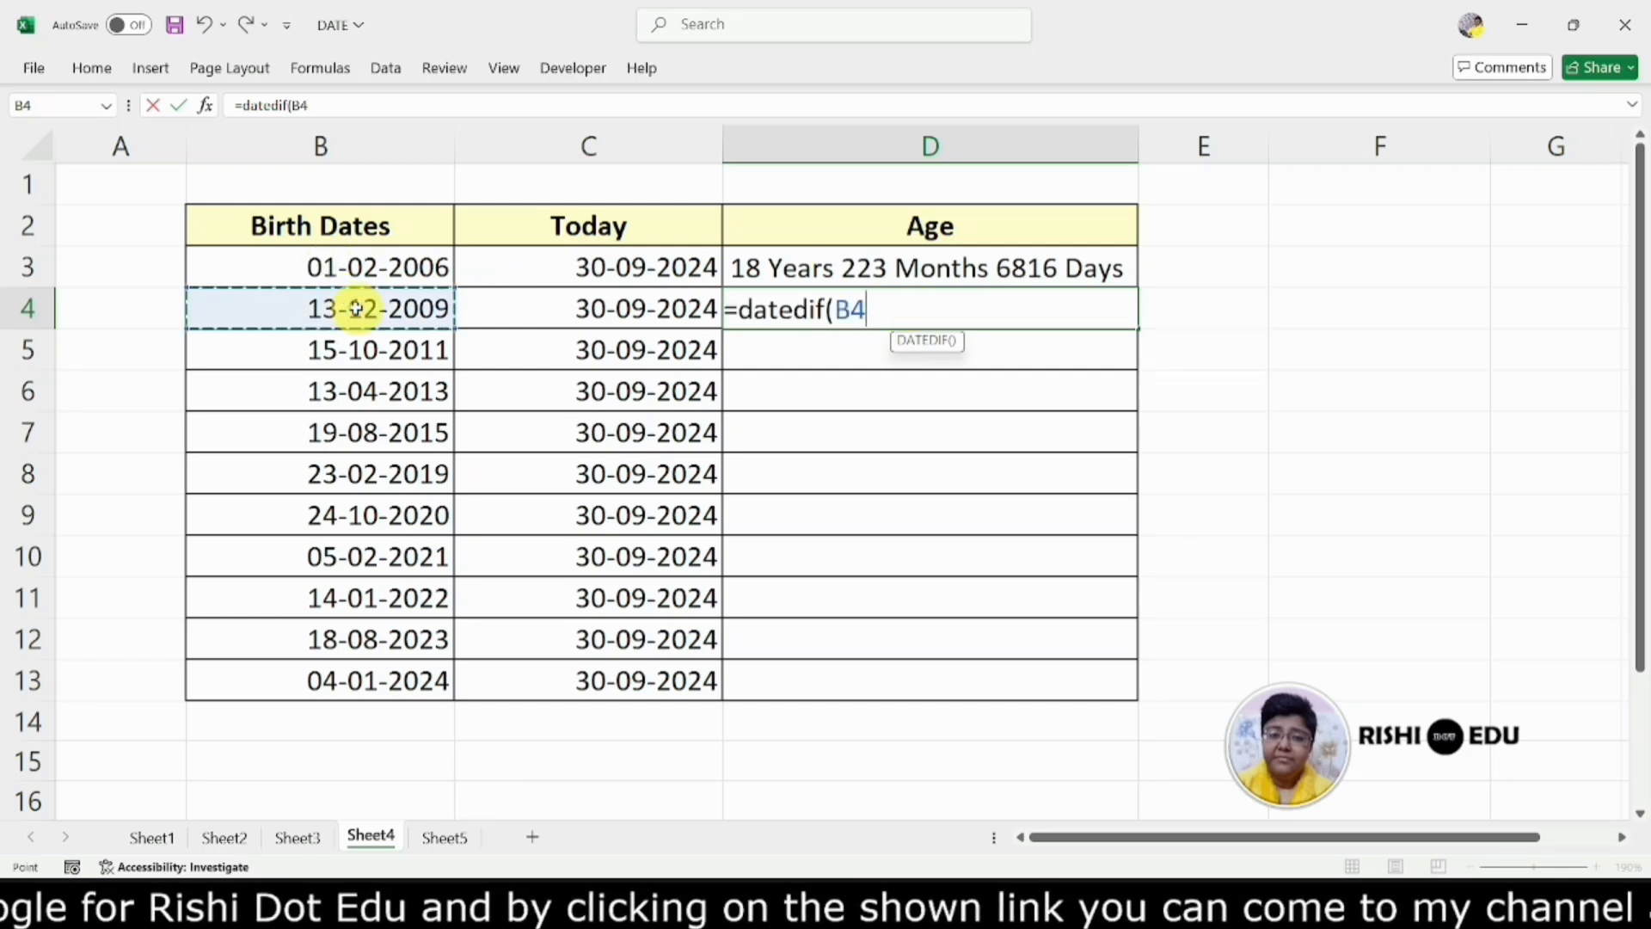
pyautogui.write(',')
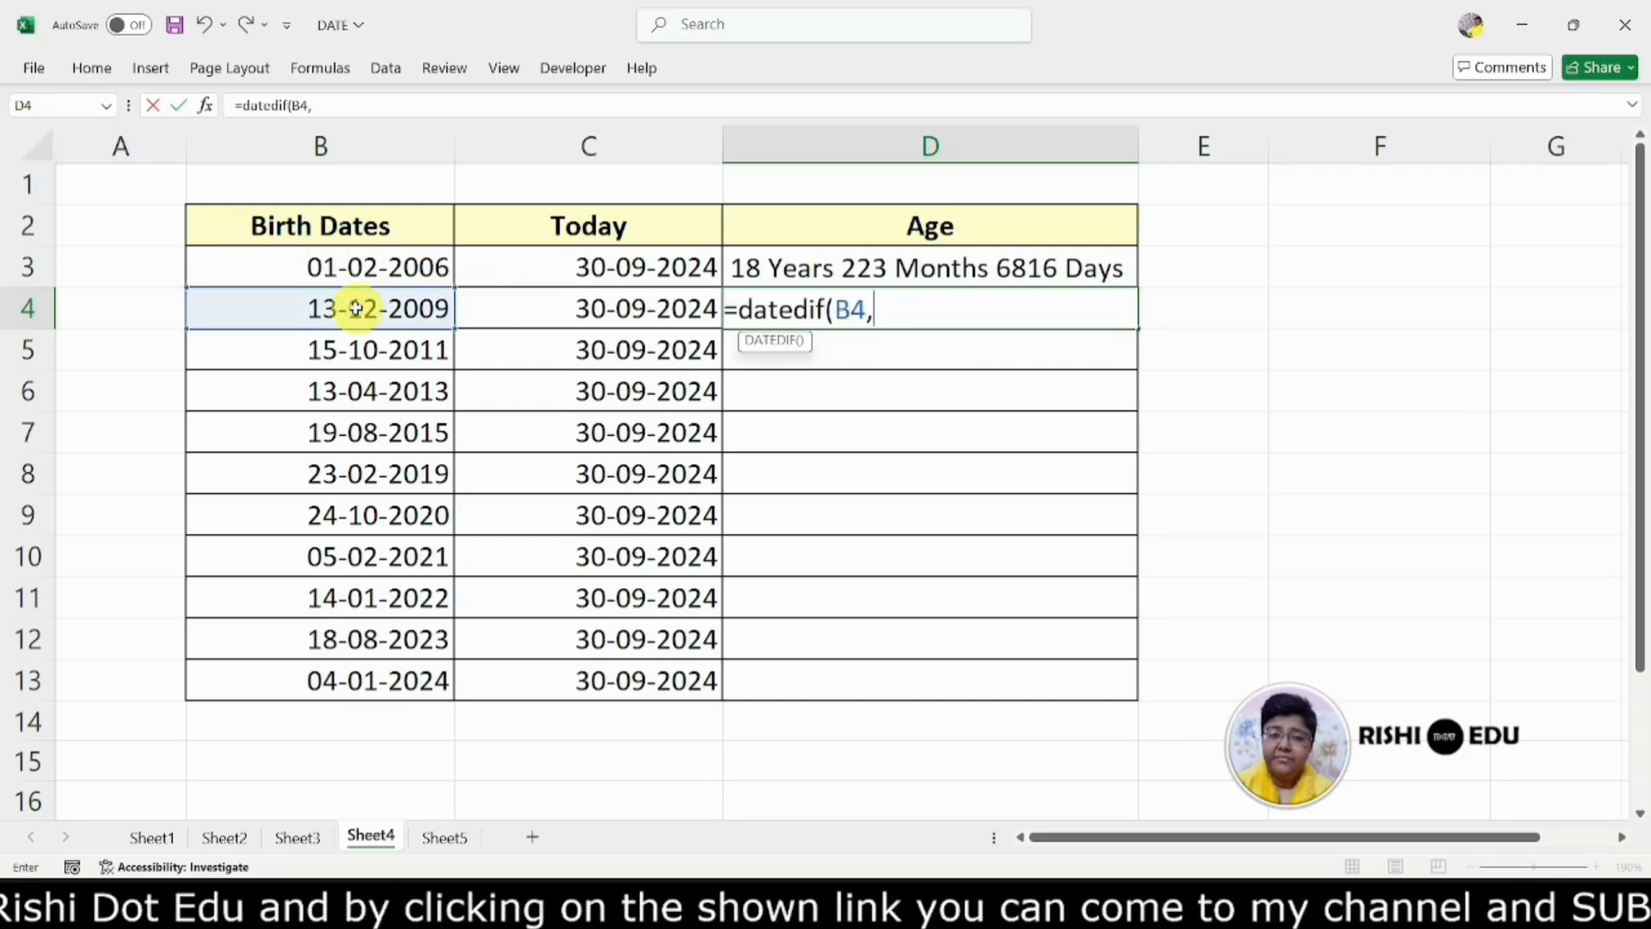
pyautogui.click(583, 307)
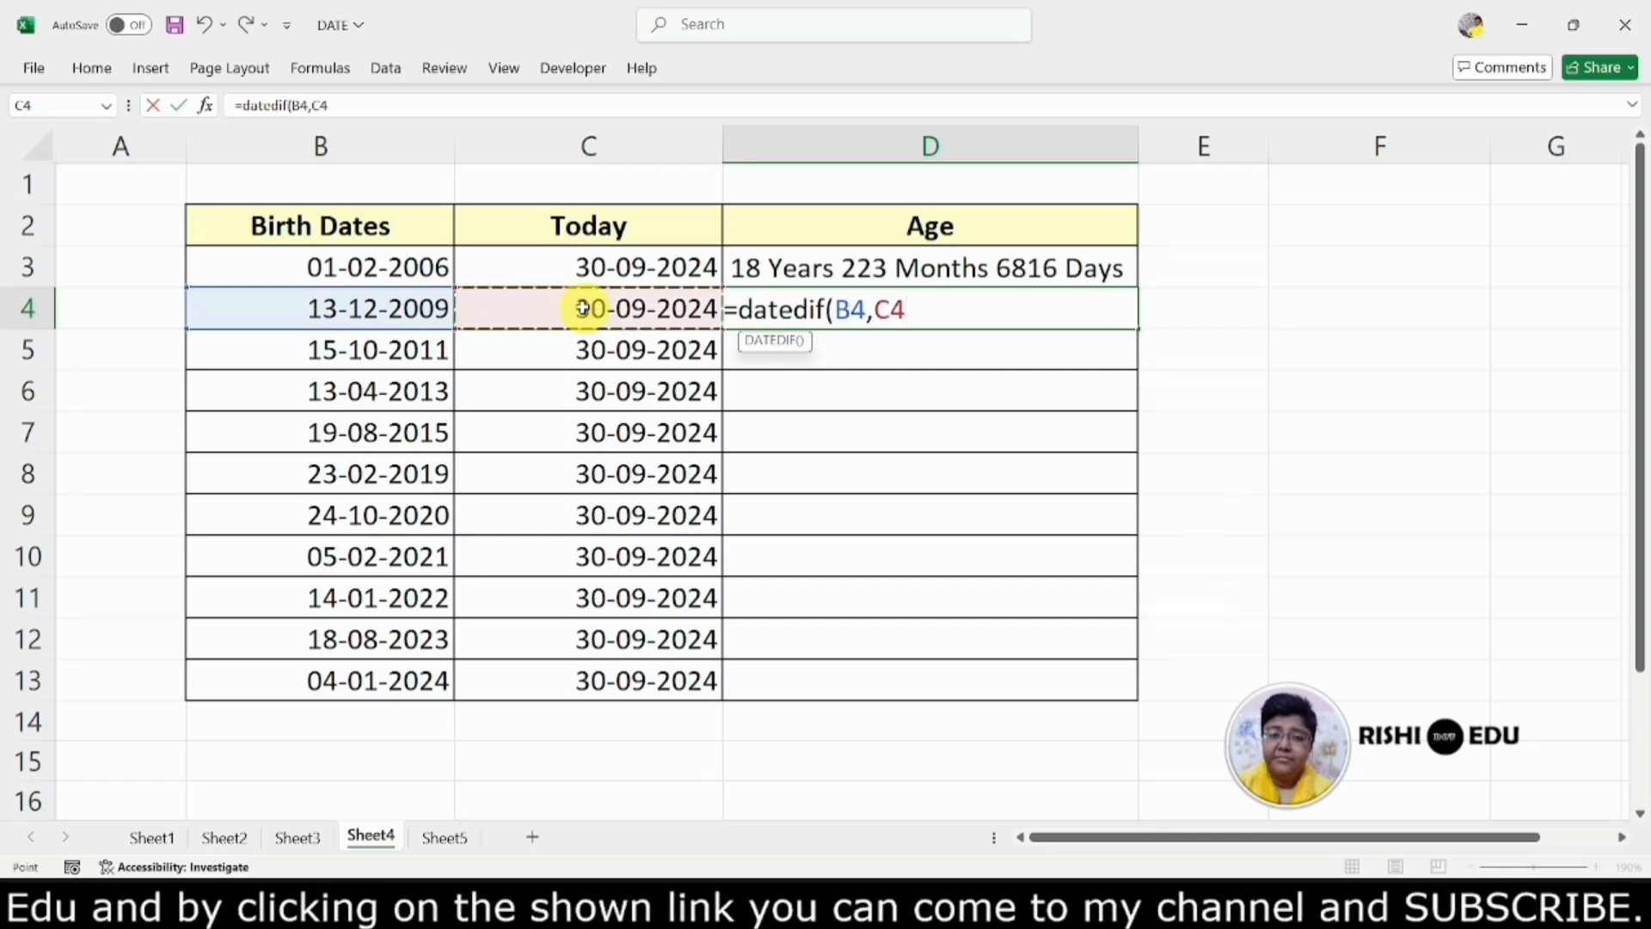
pyautogui.write(',')
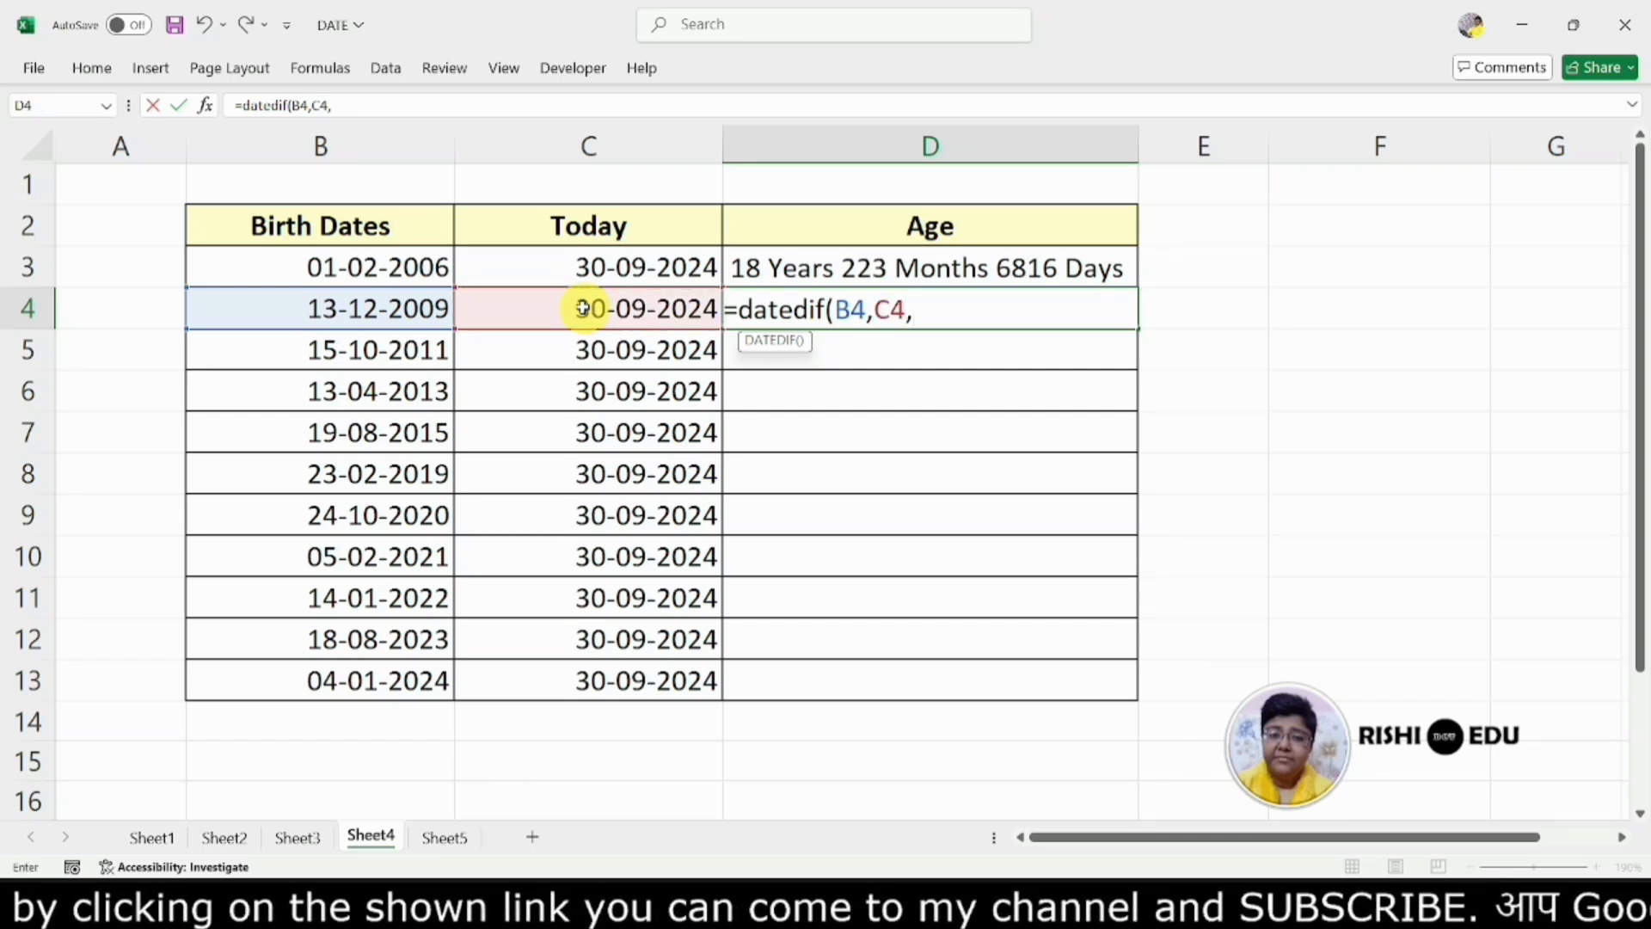
pyautogui.write('"y"')
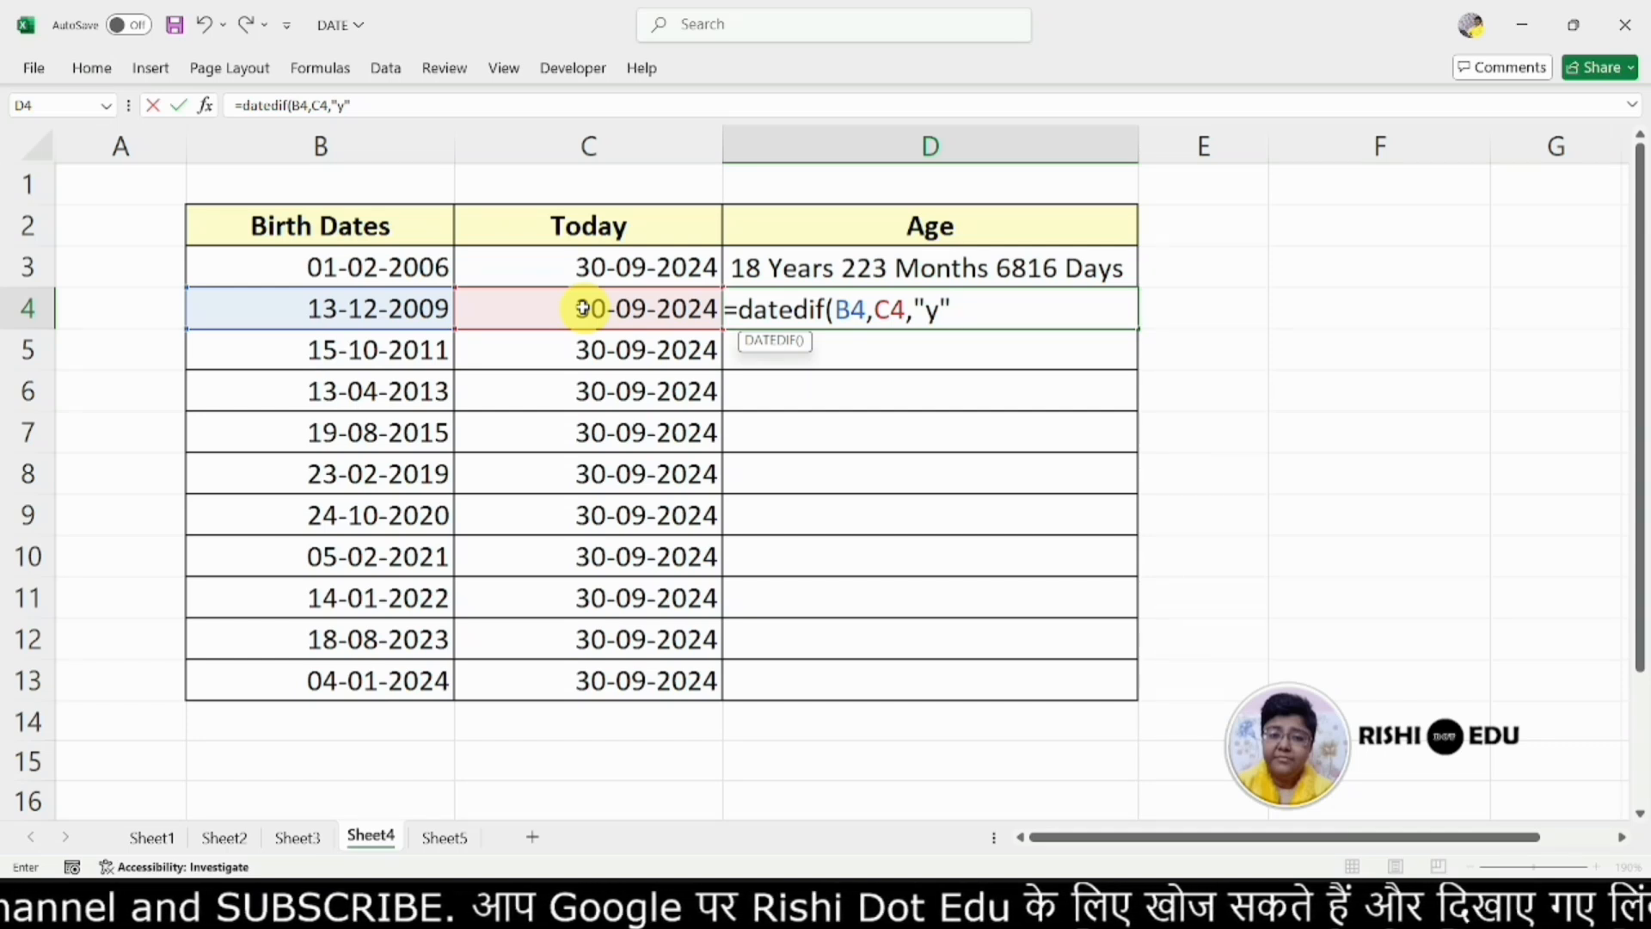
pyautogui.write(')')
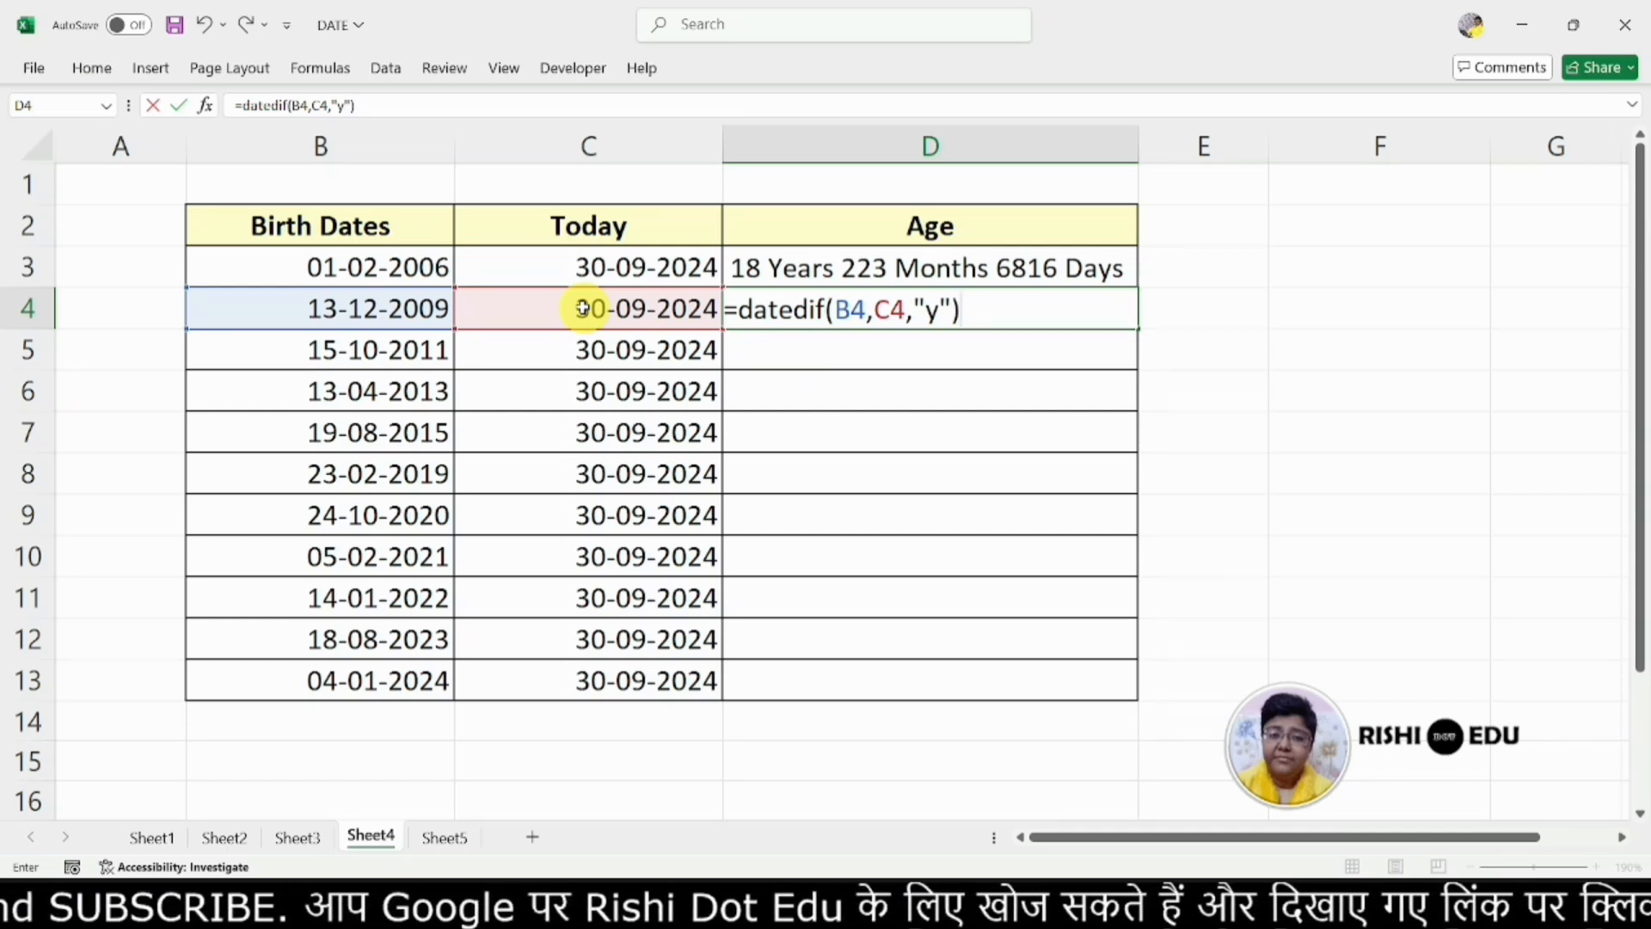
# - Append & " Years " to the DATEDIF formula in D4 and enter it
pyautogui.write('&')
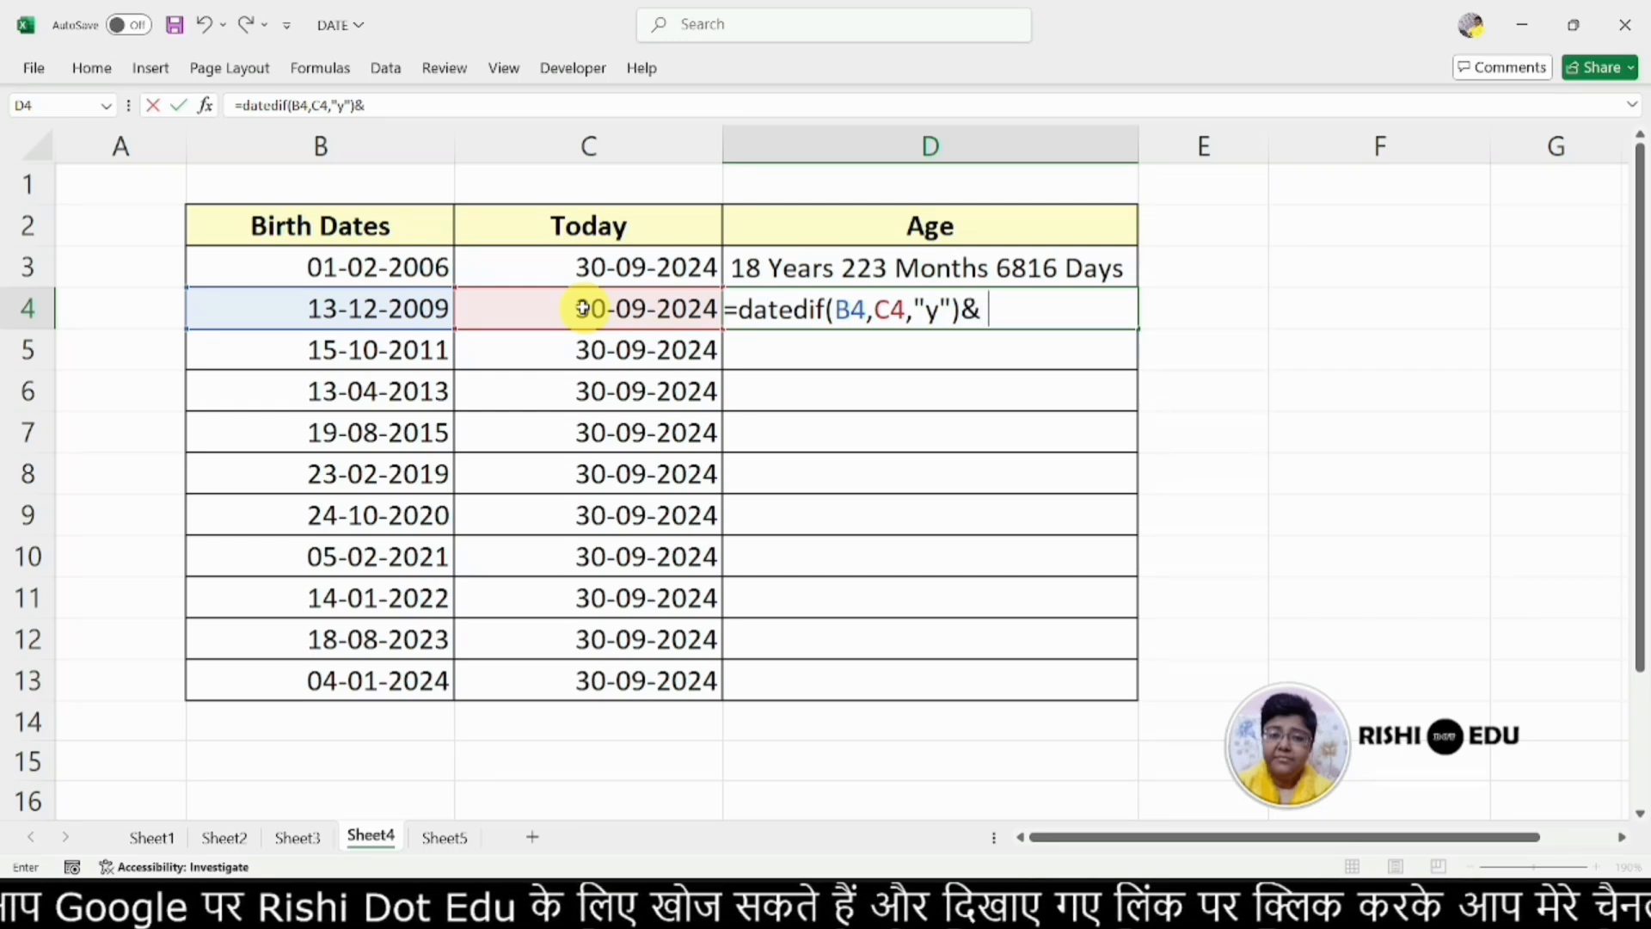
pyautogui.write(' "')
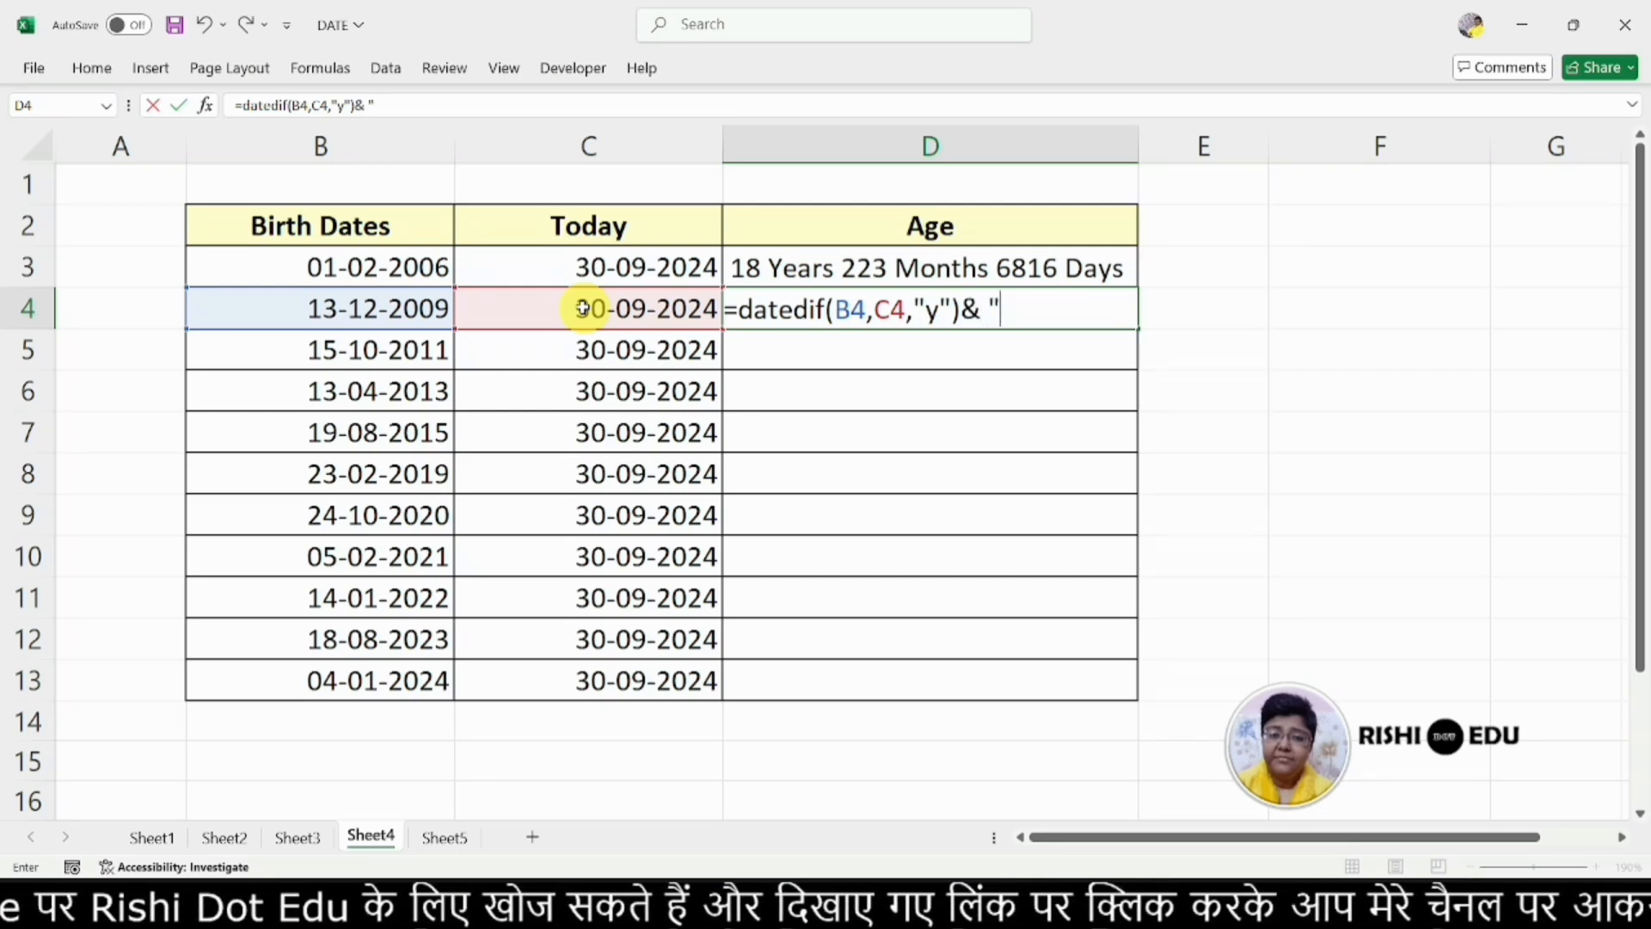
pyautogui.press('capslock')
pyautogui.write('Y')
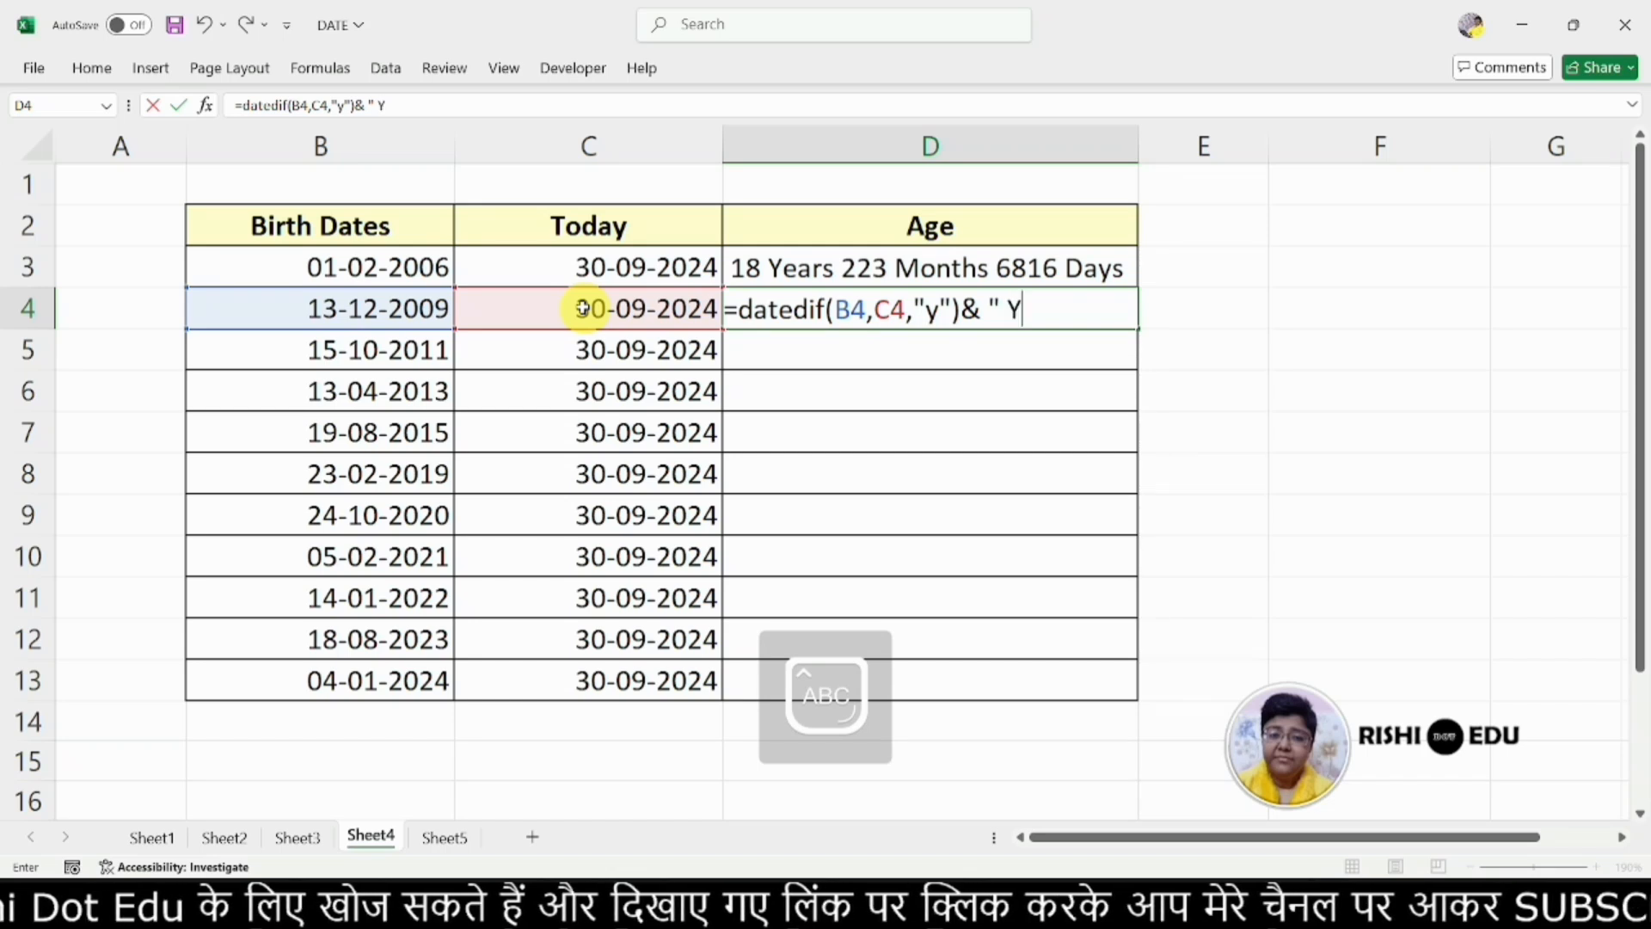
pyautogui.press('capslock')
pyautogui.write('ears ')
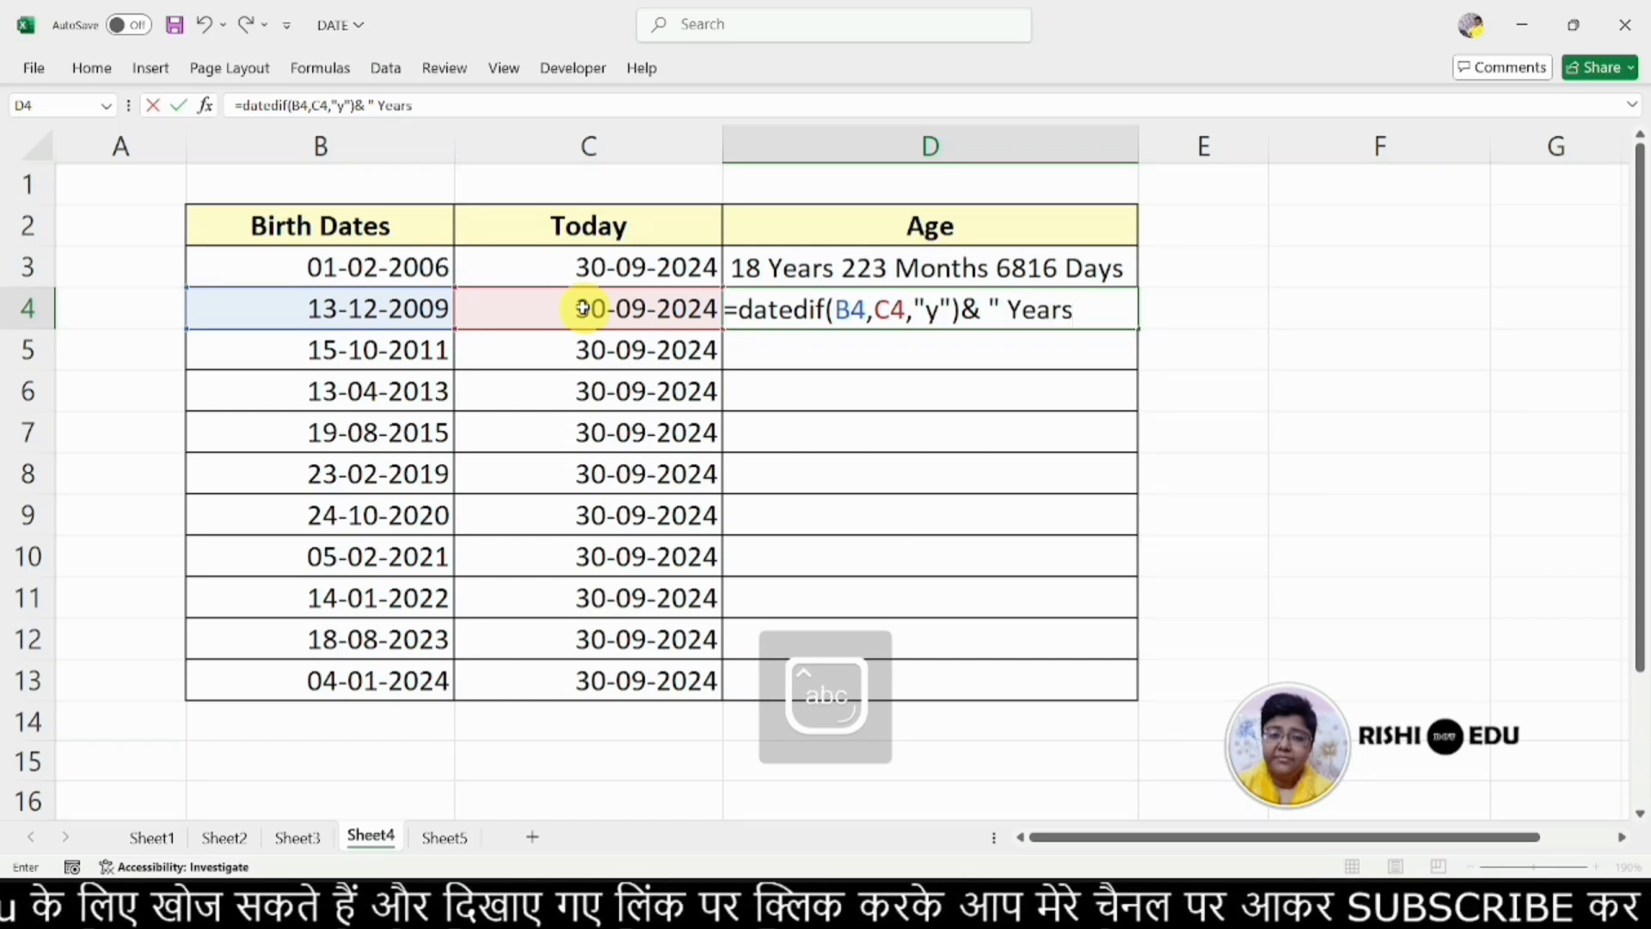
pyautogui.write('"')
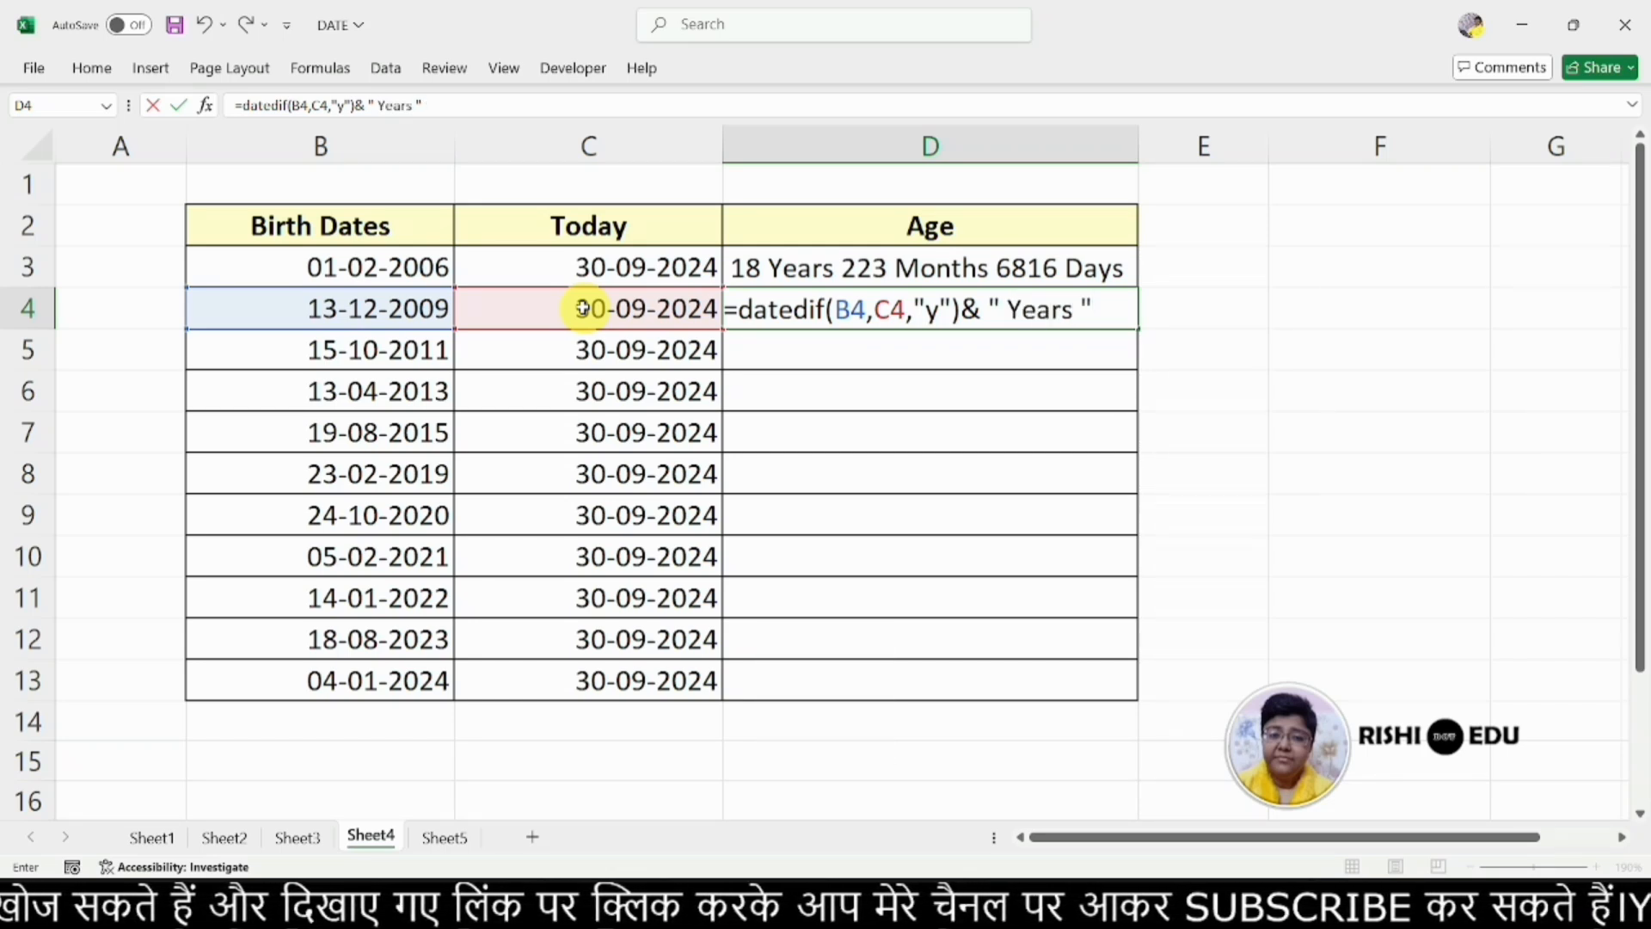
pyautogui.press('Return')
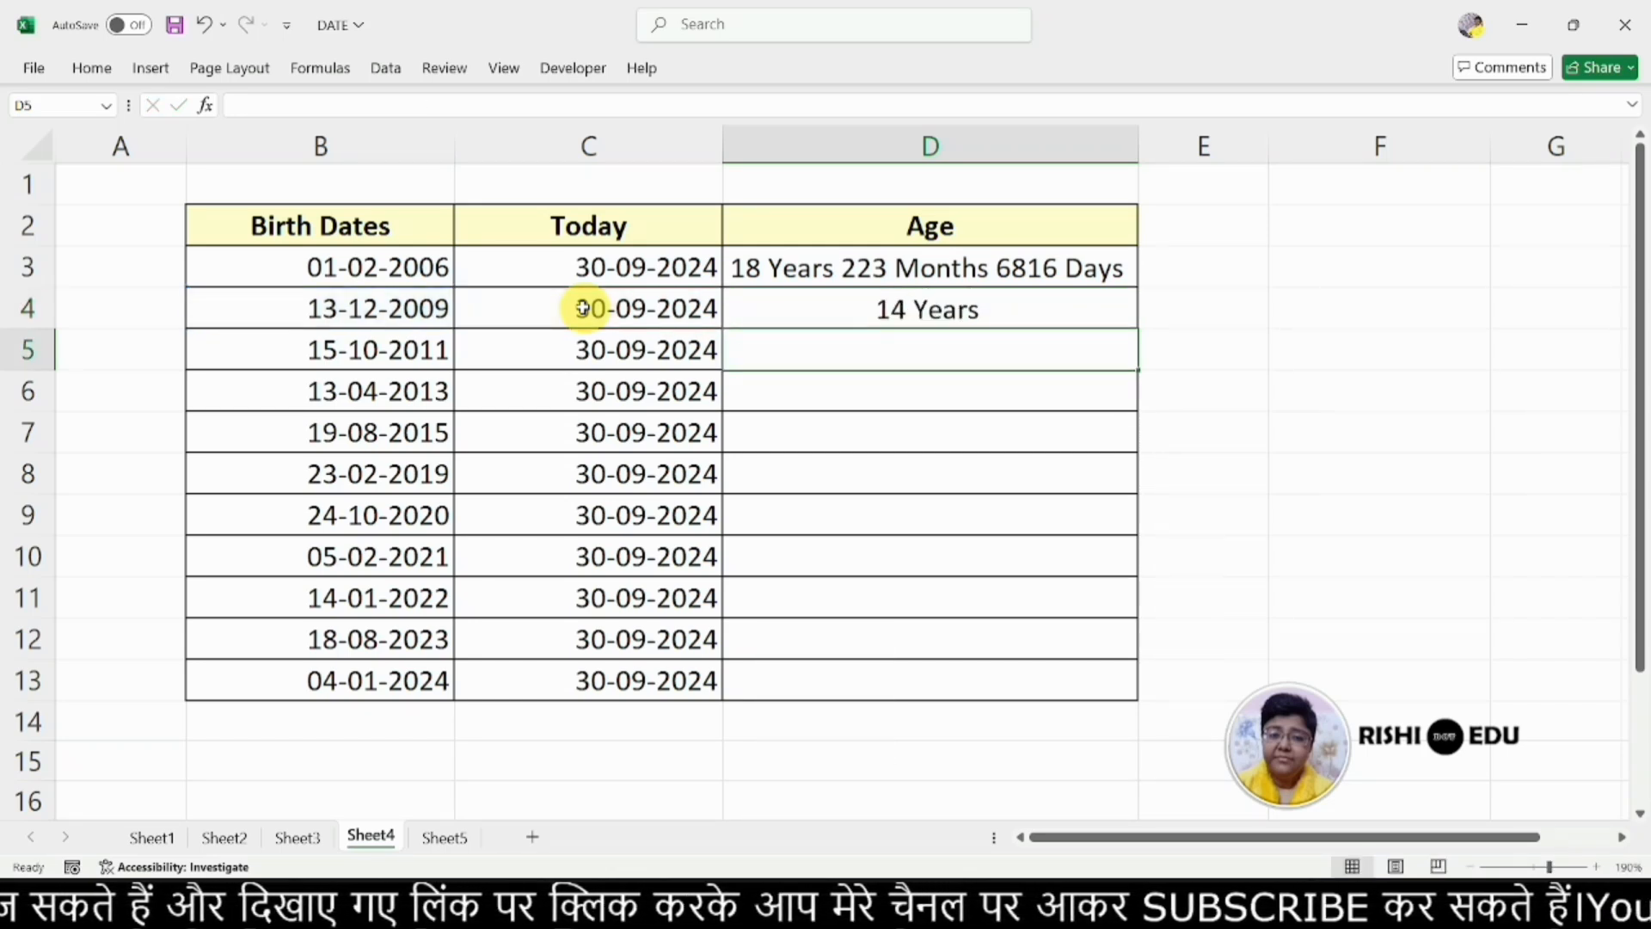
# - Put the text DATEDIF(B3,C3,"y") & " Years " without an equals sign in D5 and change its unit to "m"
pyautogui.doubleClick(949, 342)
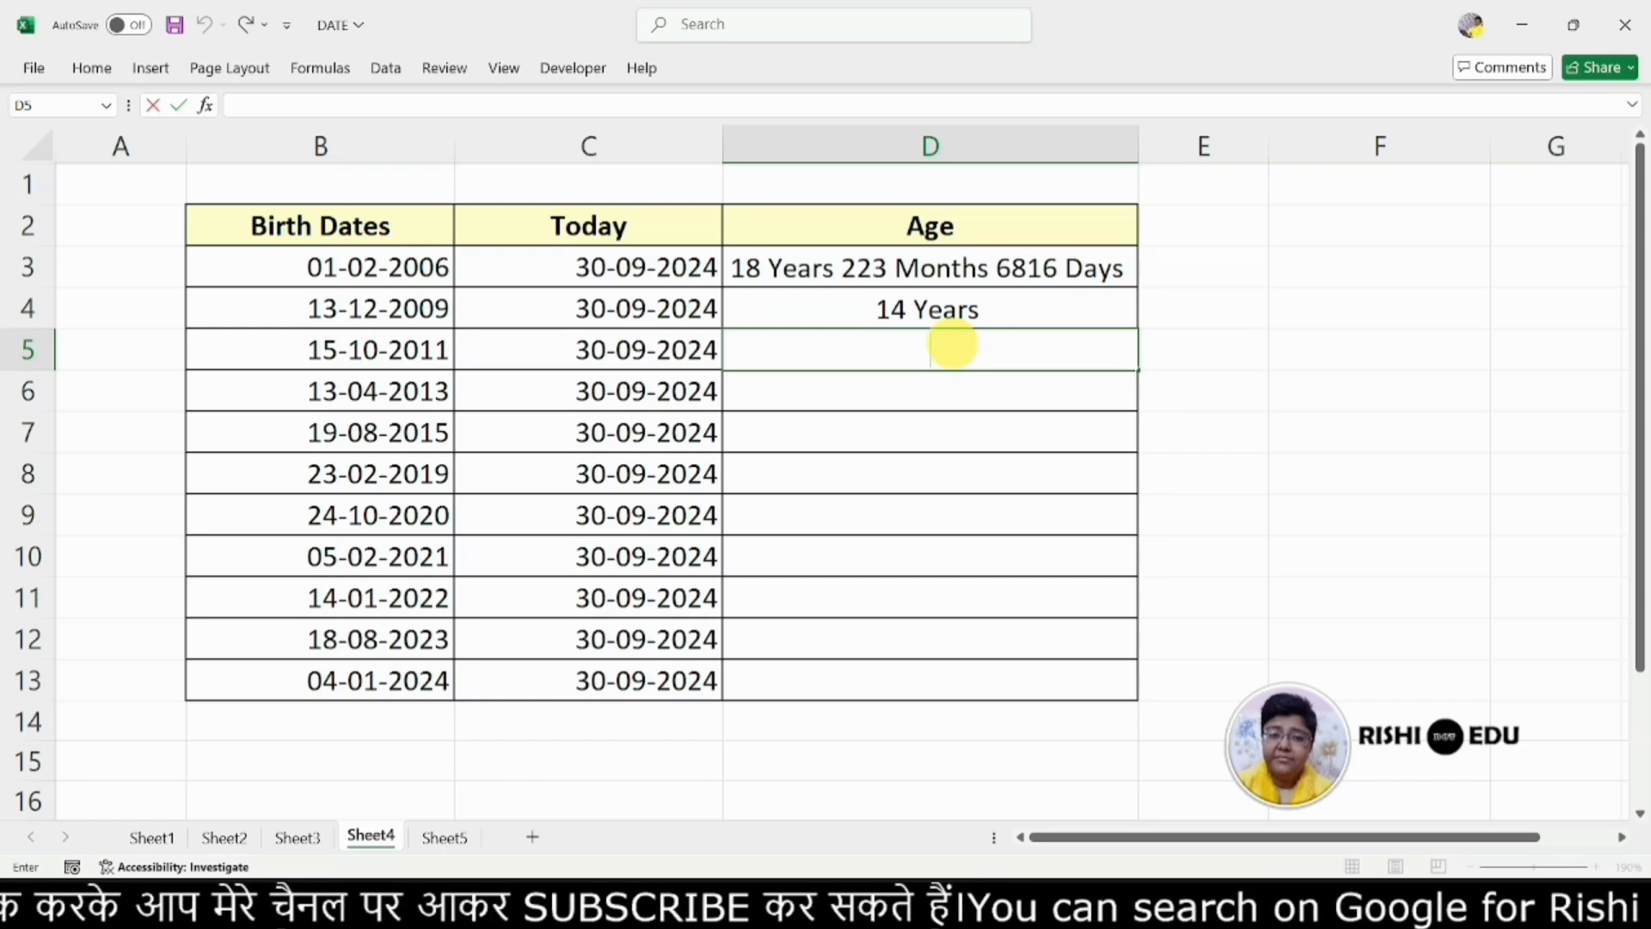
pyautogui.write('DATEDIF(B3,C3,"y") & " Years "')
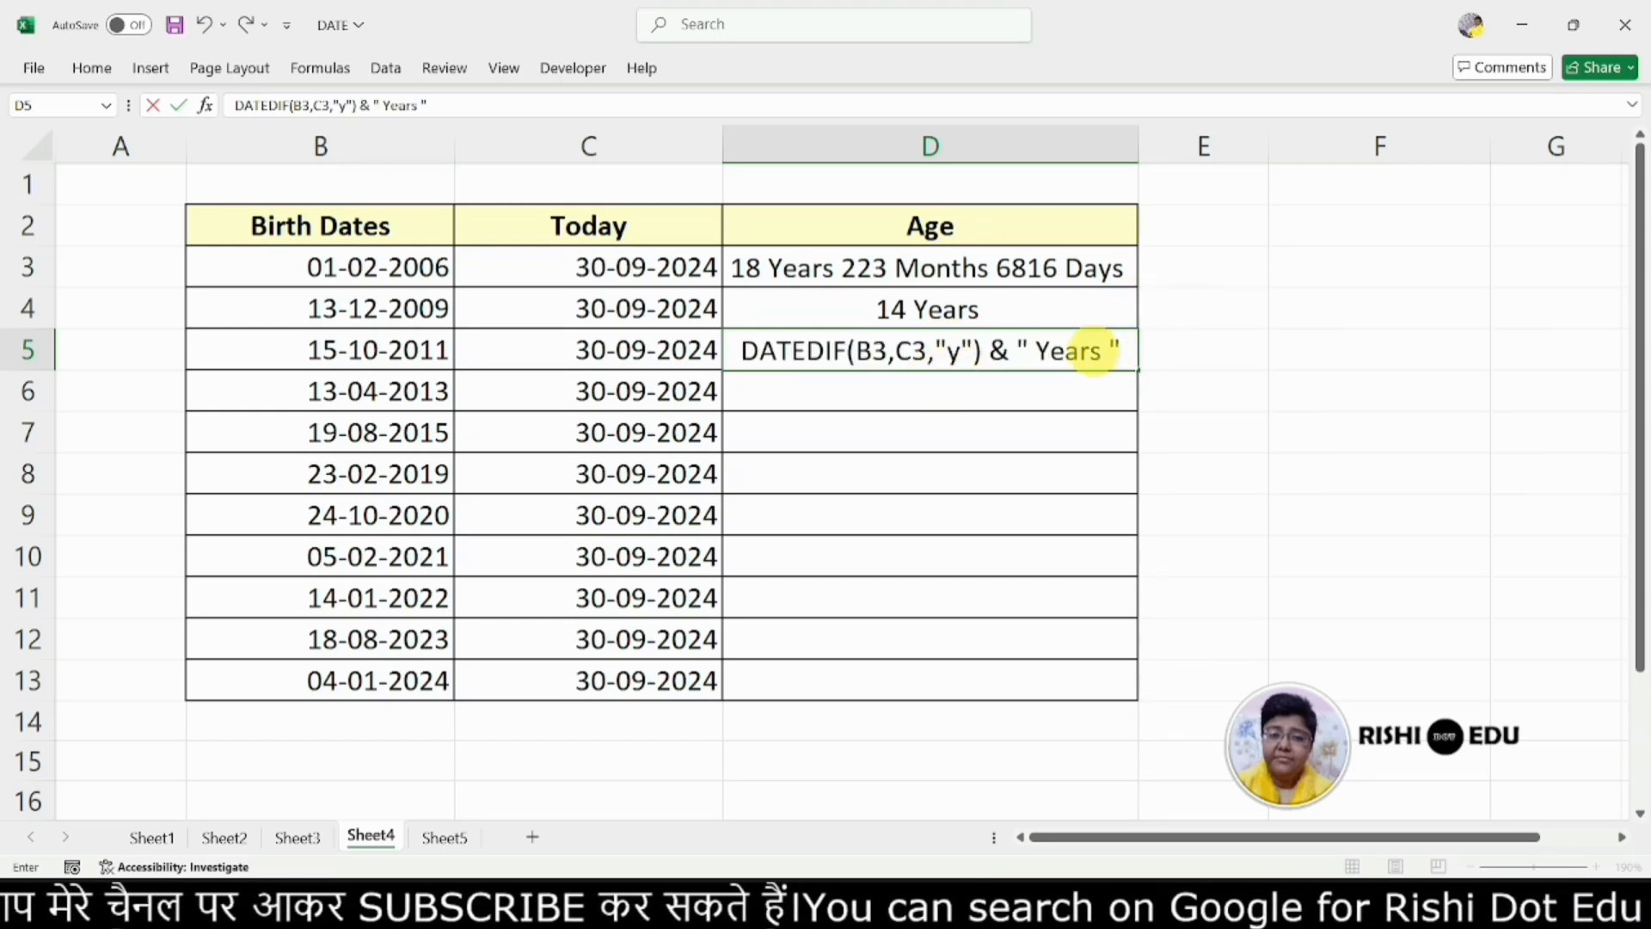
pyautogui.press('BackSpace')
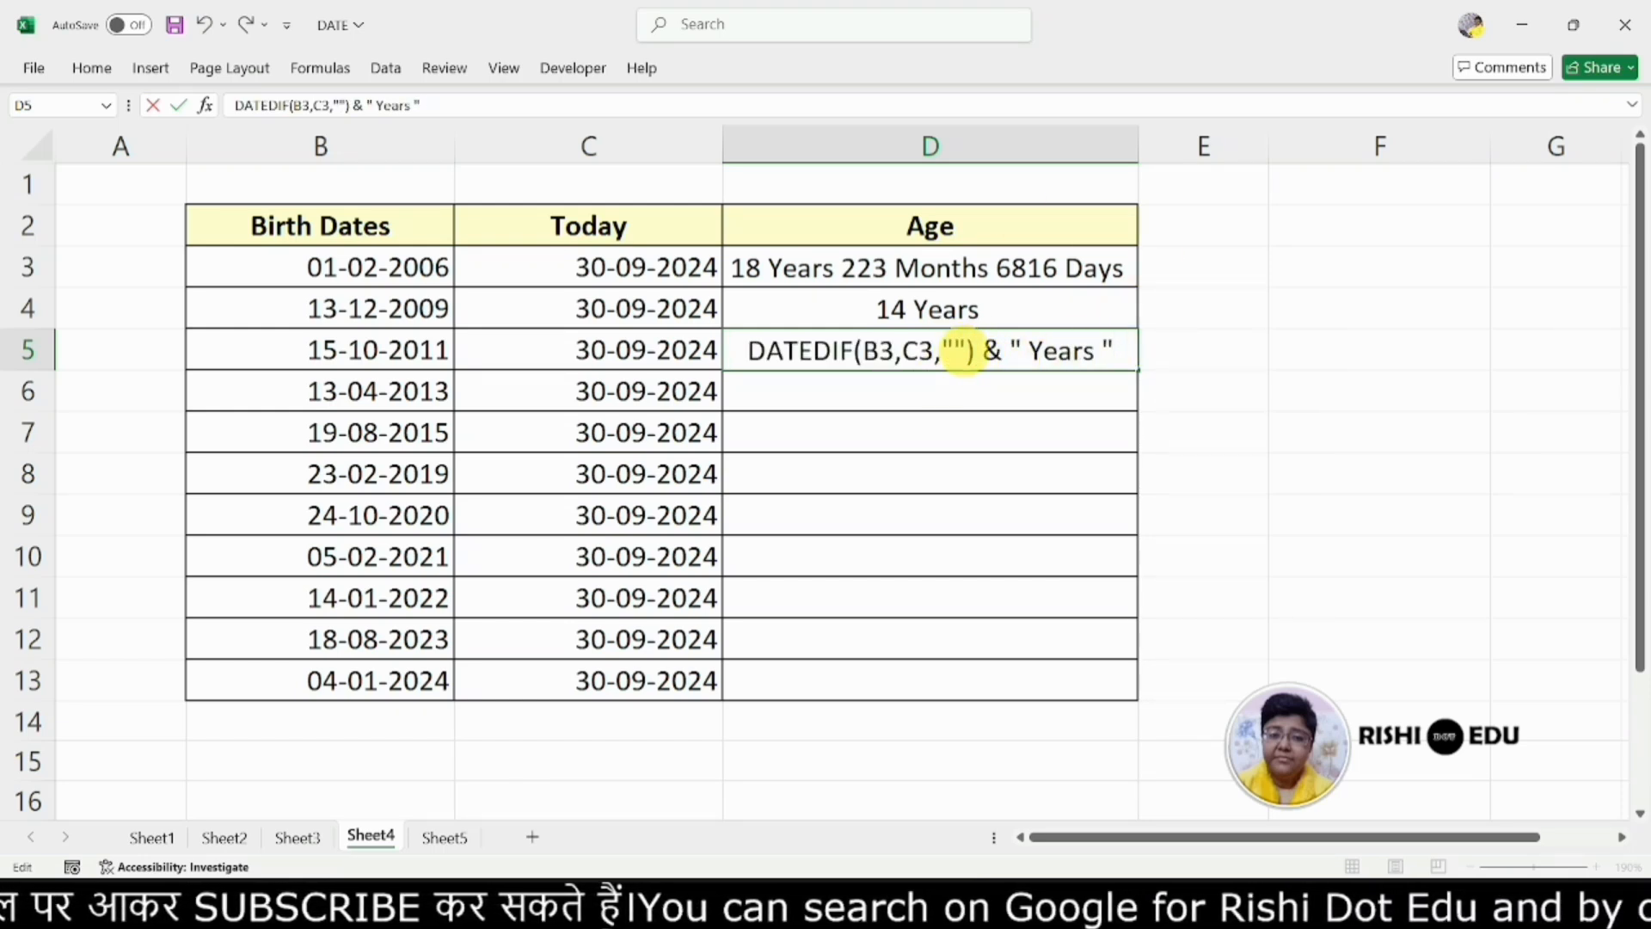
pyautogui.write('m')
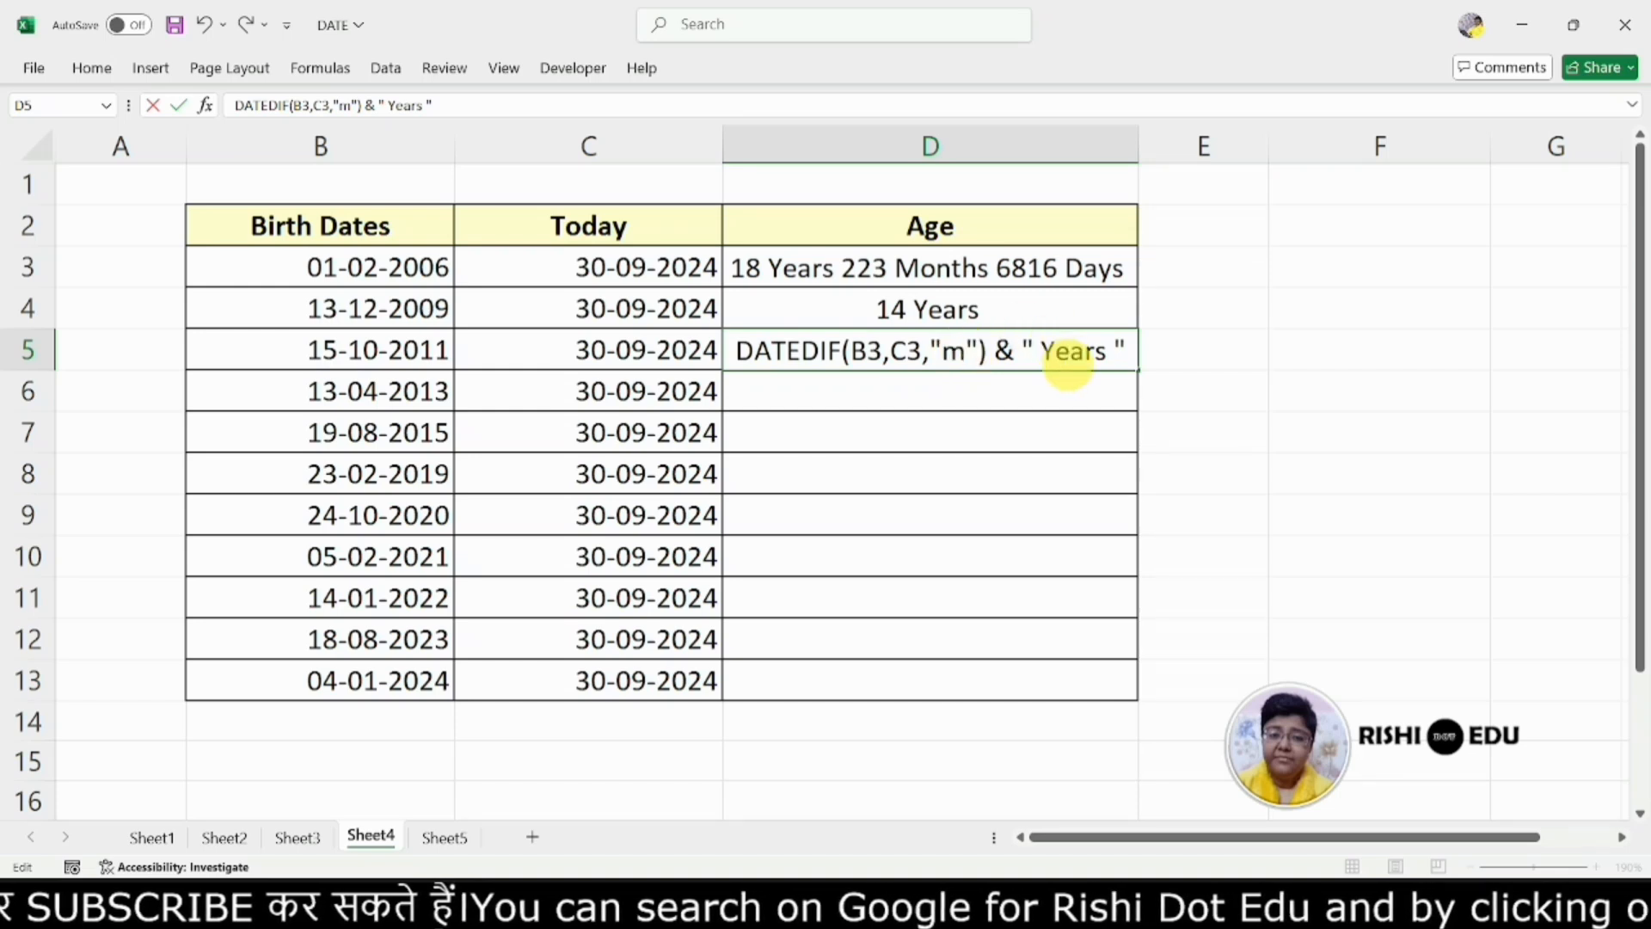
# - Replace the Years label in the D5 text with Months and enter the cell
pyautogui.press('BackSpace')
pyautogui.press('BackSpace')
pyautogui.press('BackSpace')
pyautogui.press('BackSpace')
pyautogui.press('BackSpace')
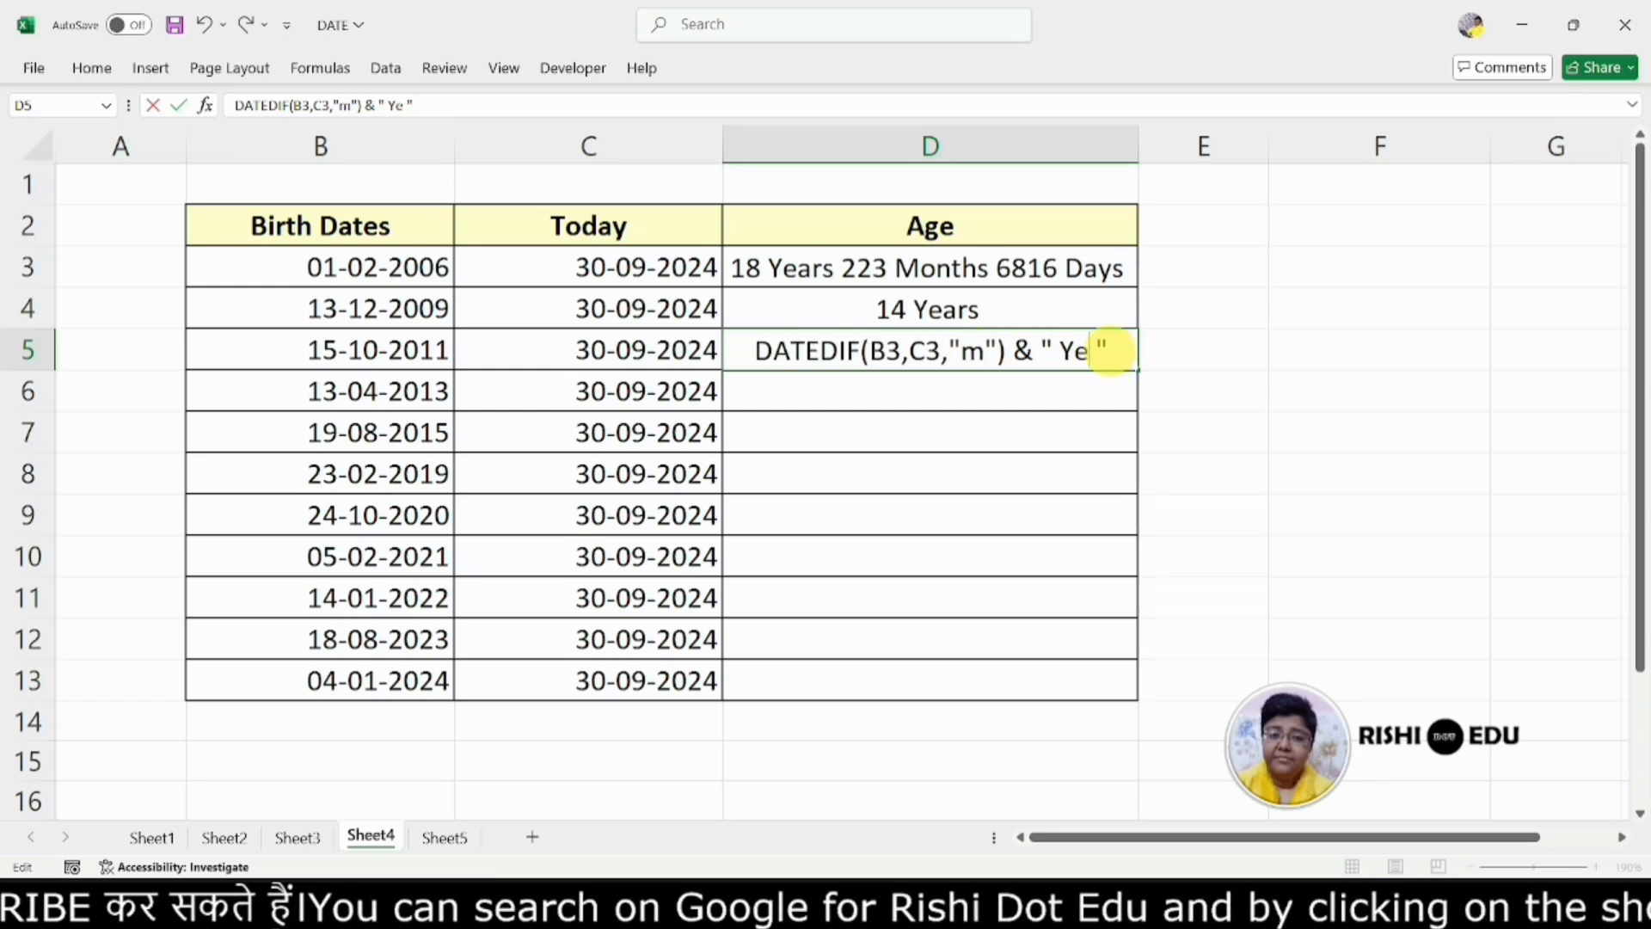
pyautogui.press('capslock')
pyautogui.write('M')
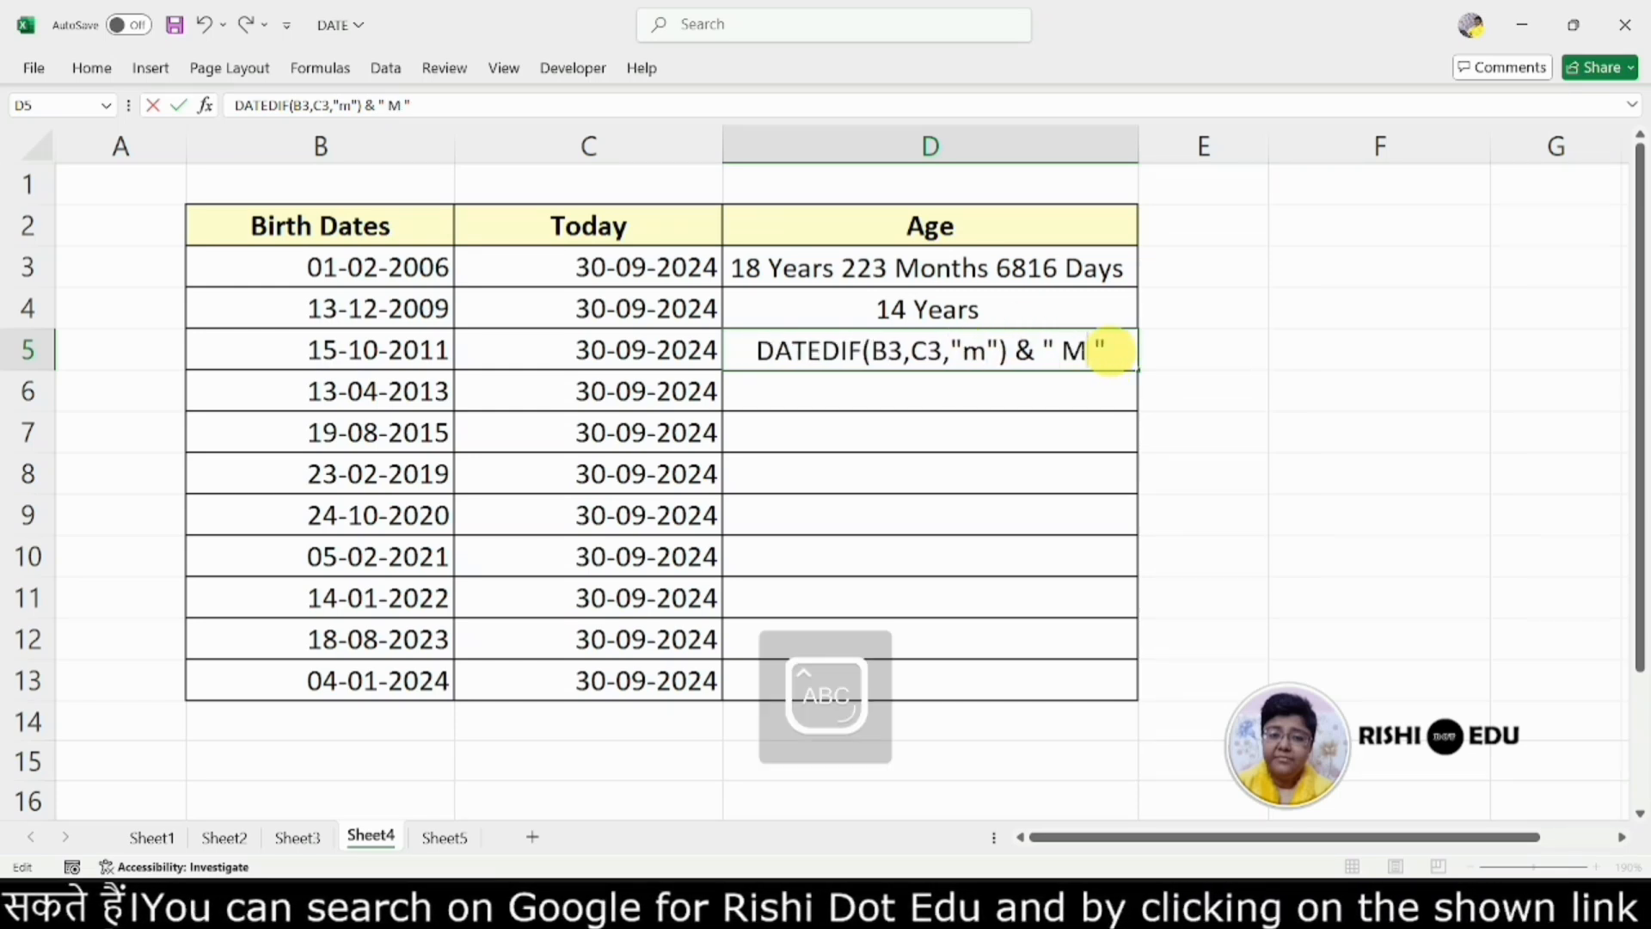
pyautogui.press('capslock')
pyautogui.write('onths')
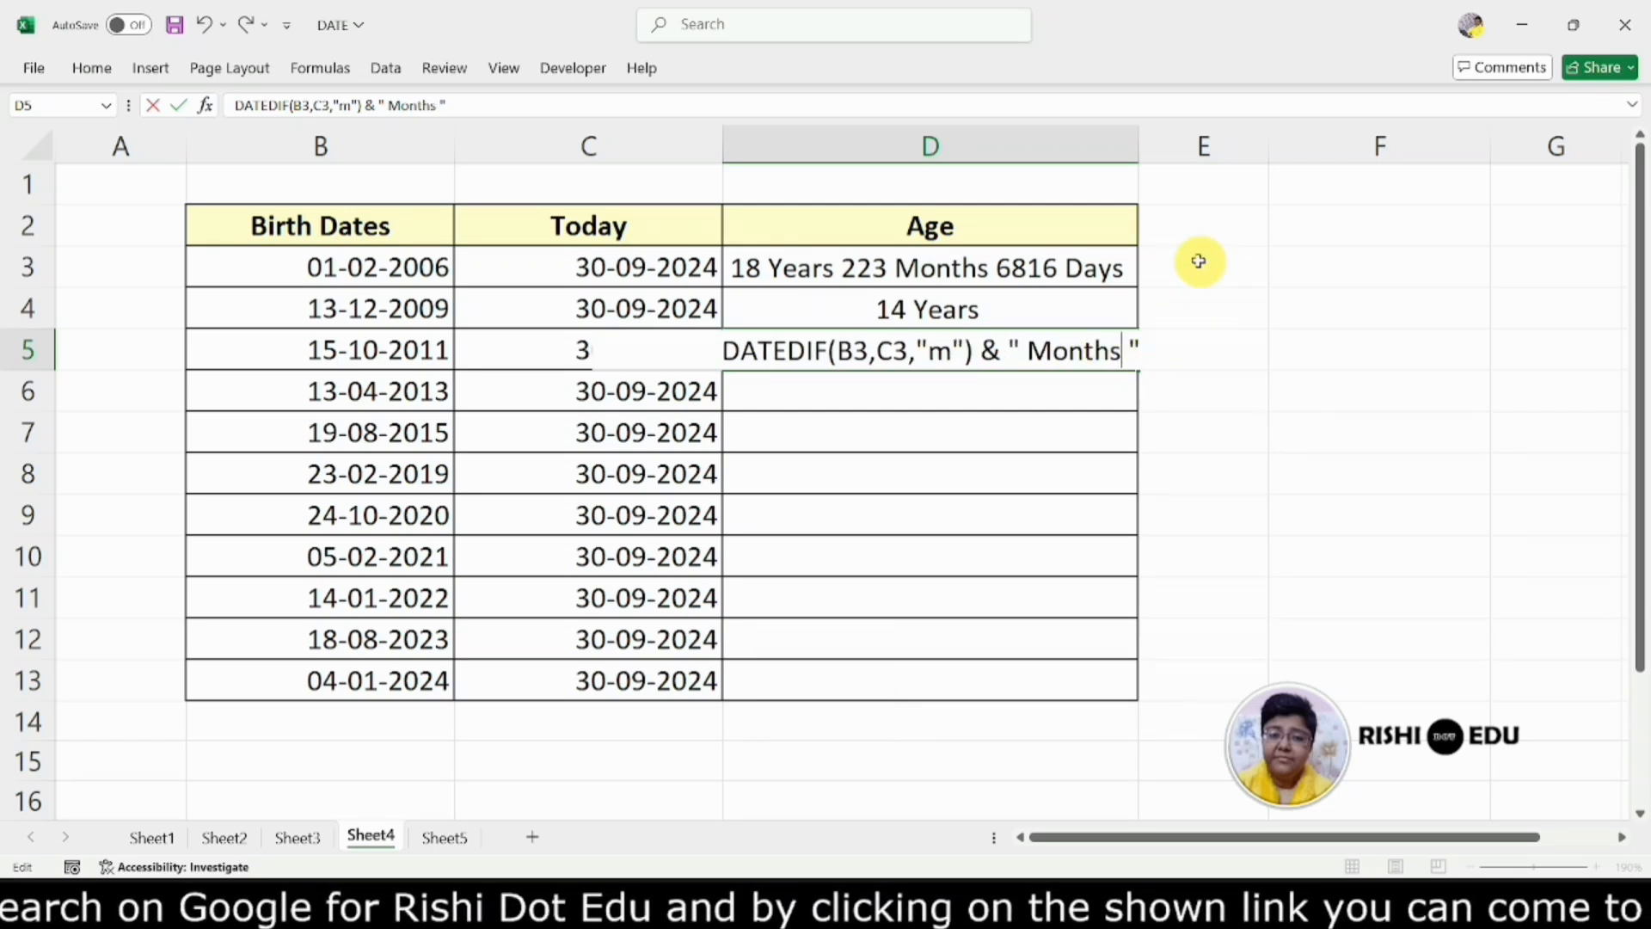
pyautogui.press('Return')
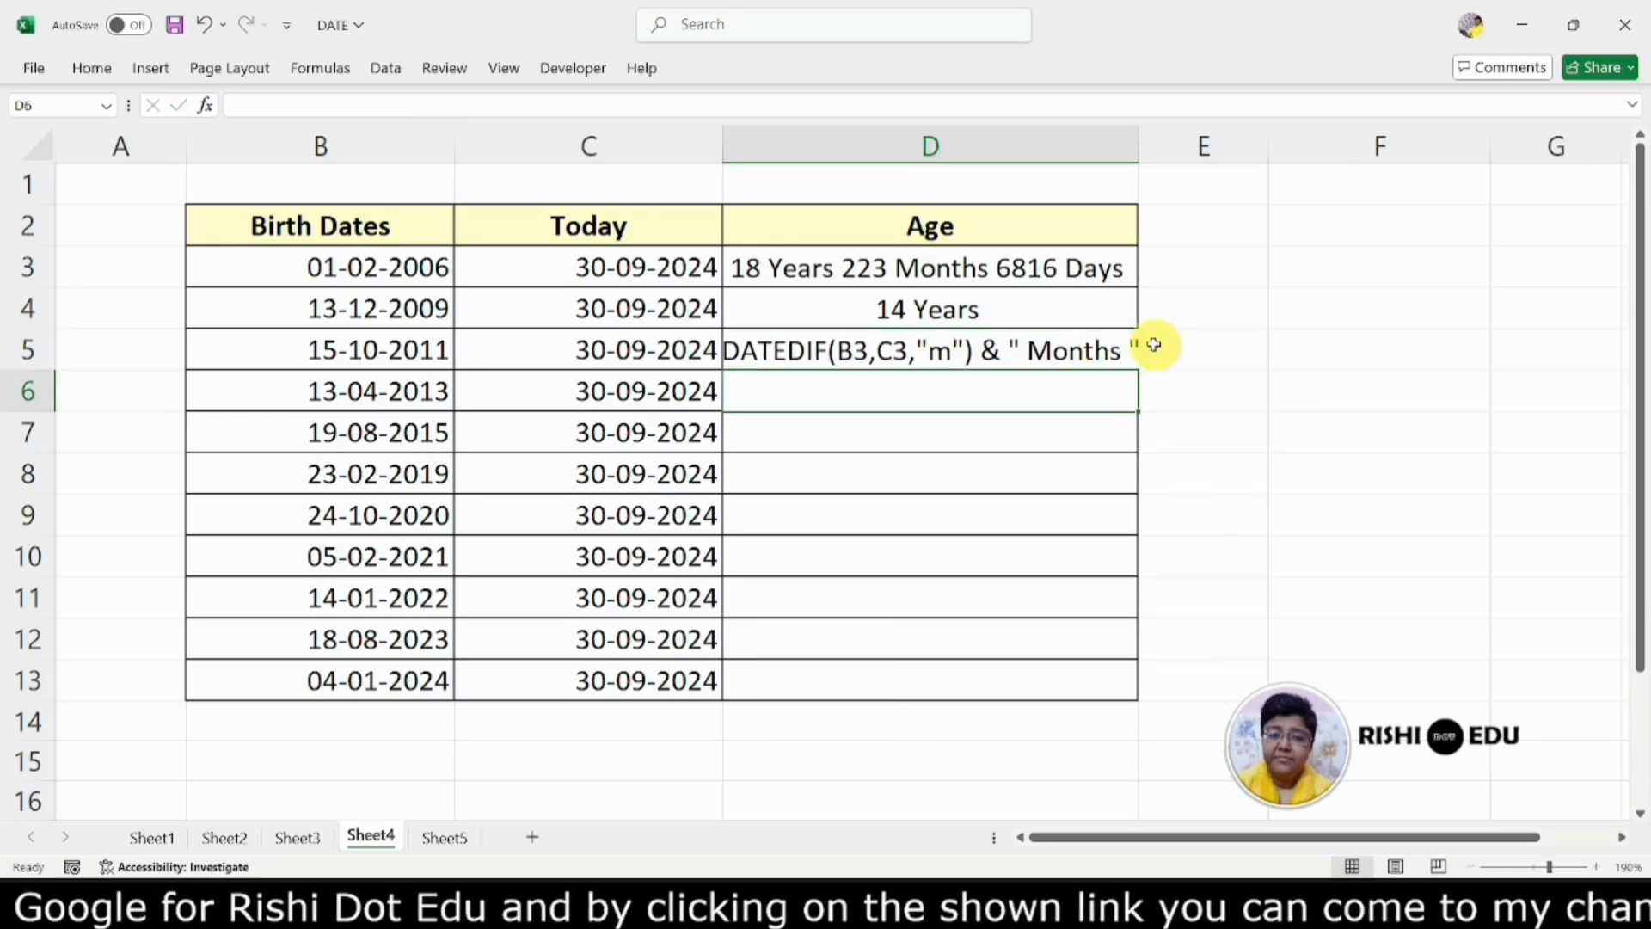
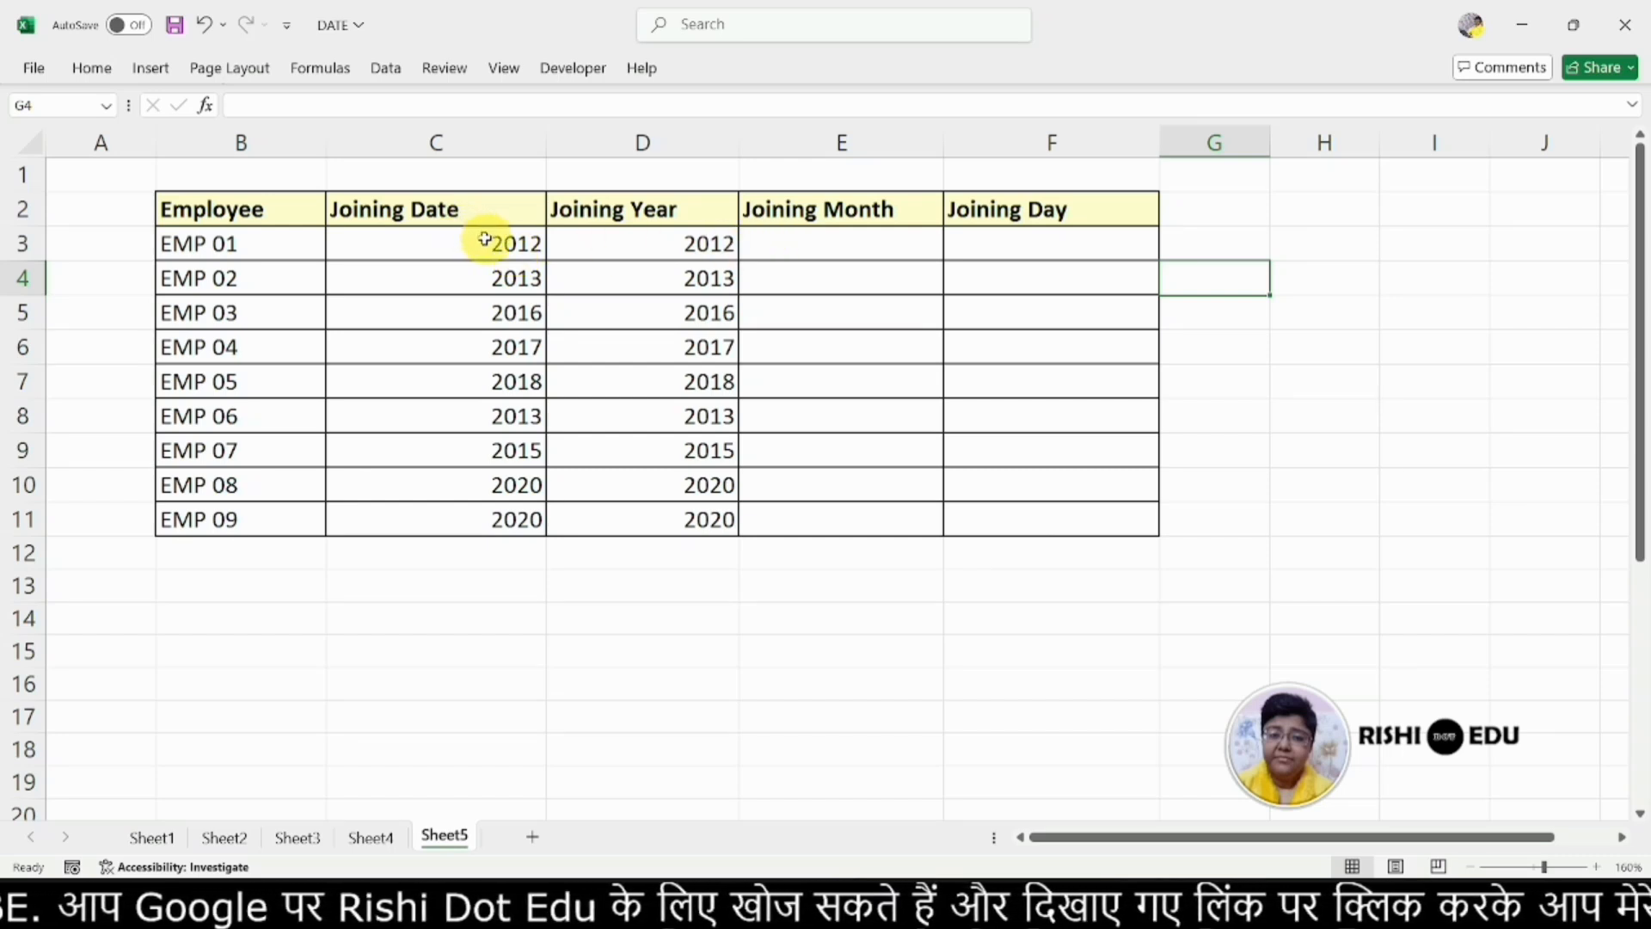
# - Inspect the full date stored in C3 of the Joining Date column and the custom number format applied to C5
pyautogui.doubleClick(485, 239)
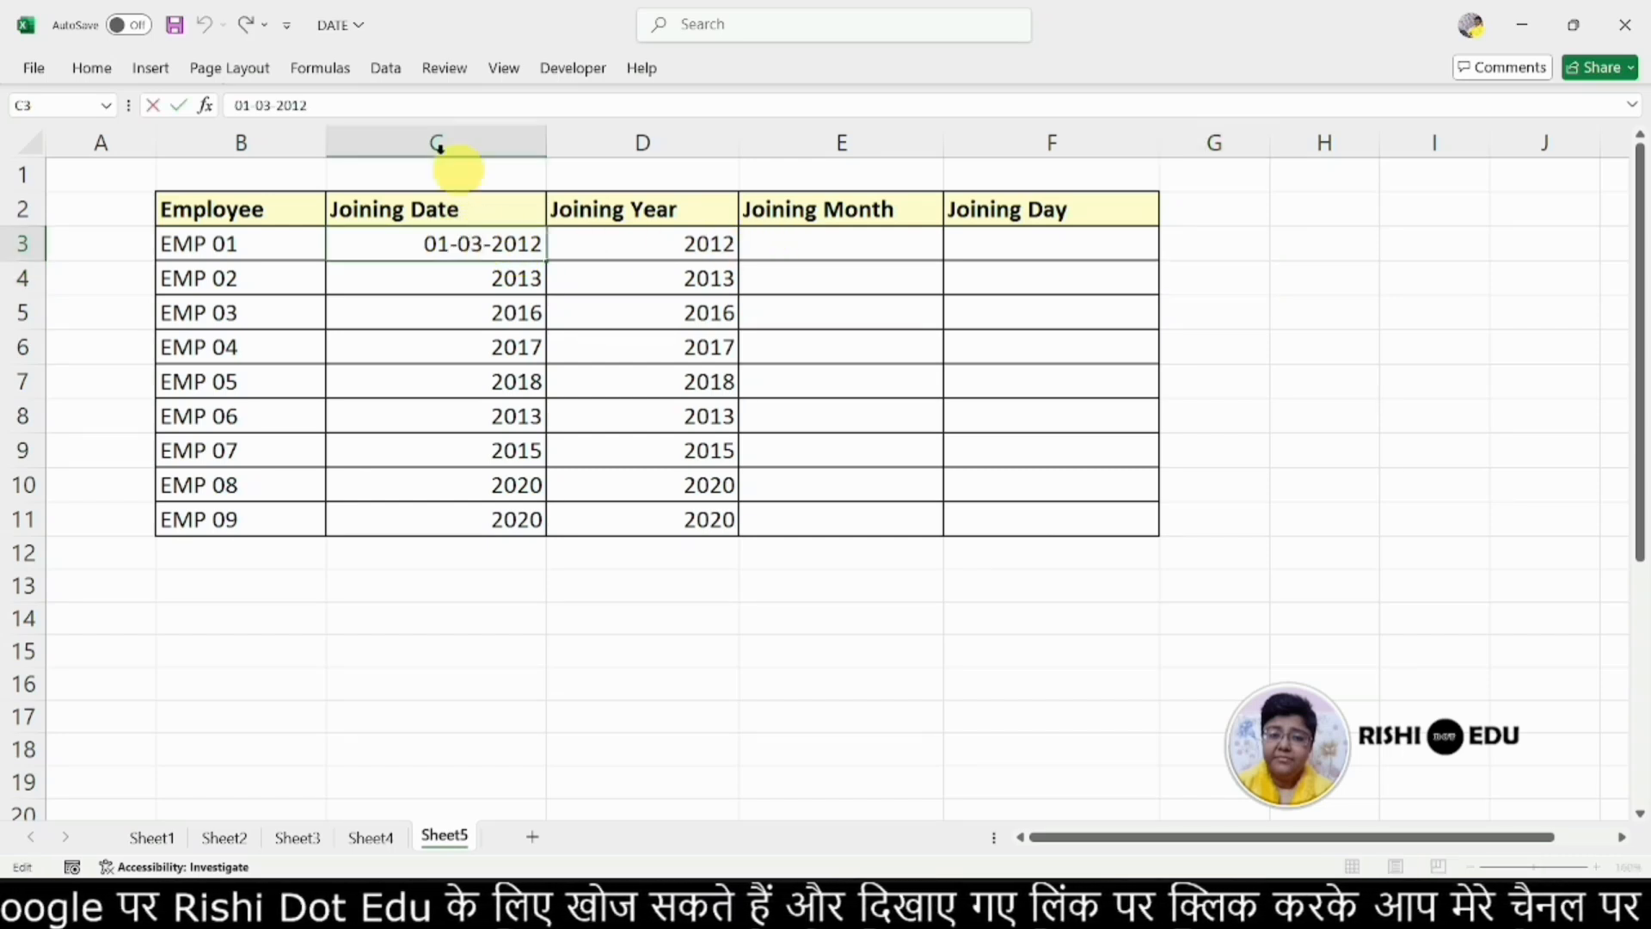
pyautogui.click(510, 308)
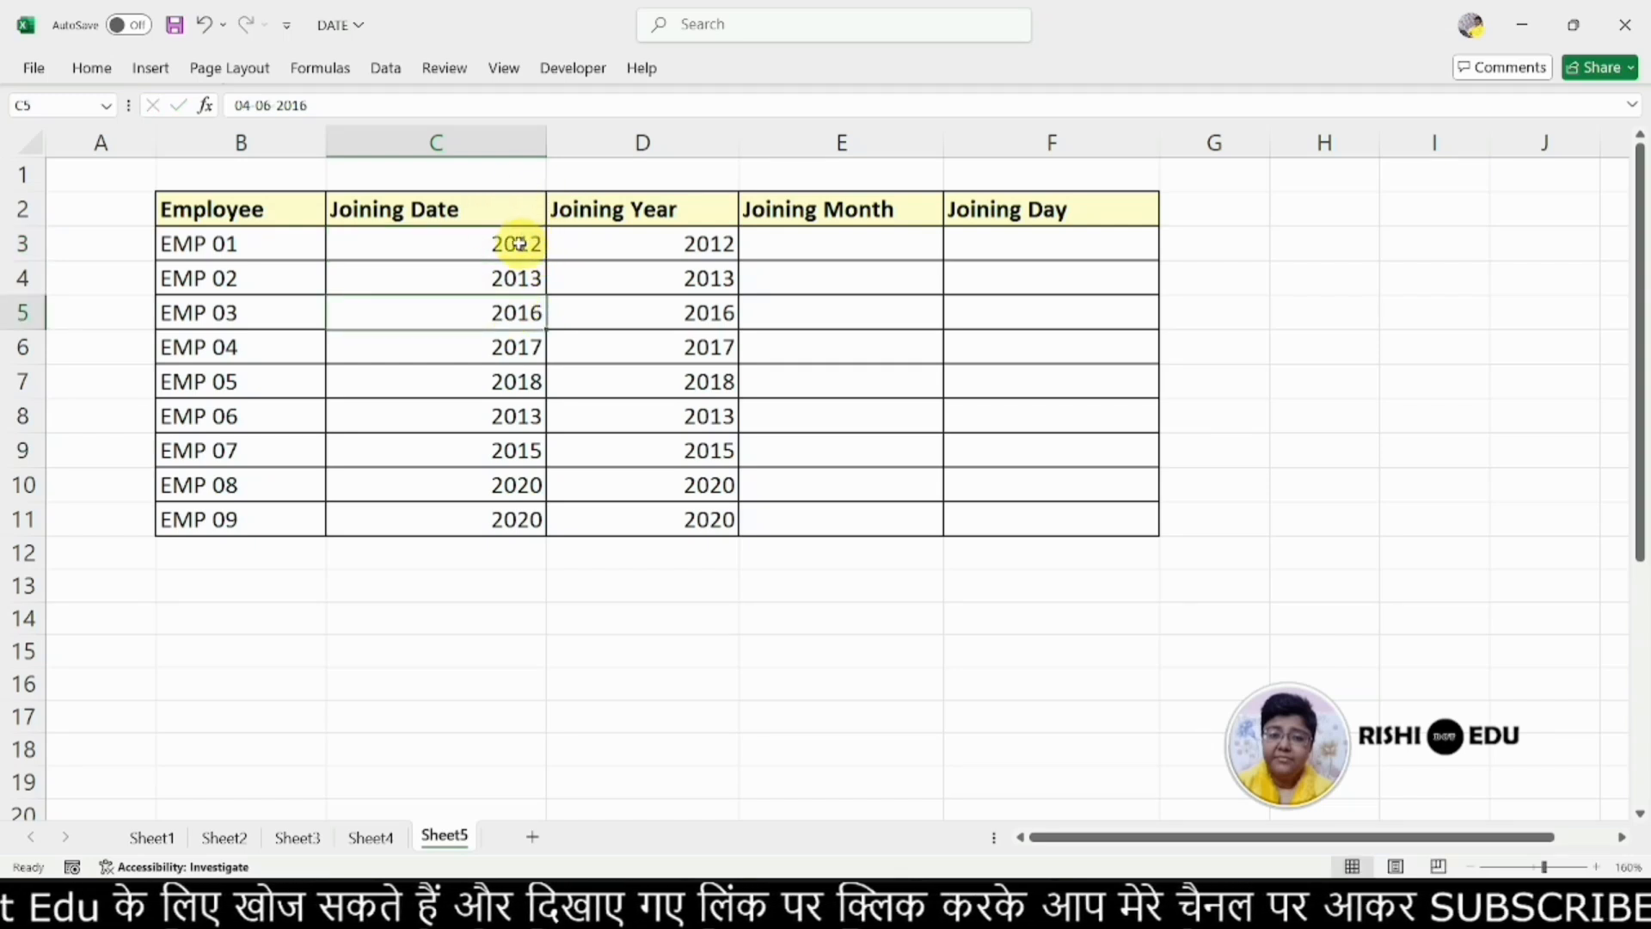
pyautogui.click(91, 68)
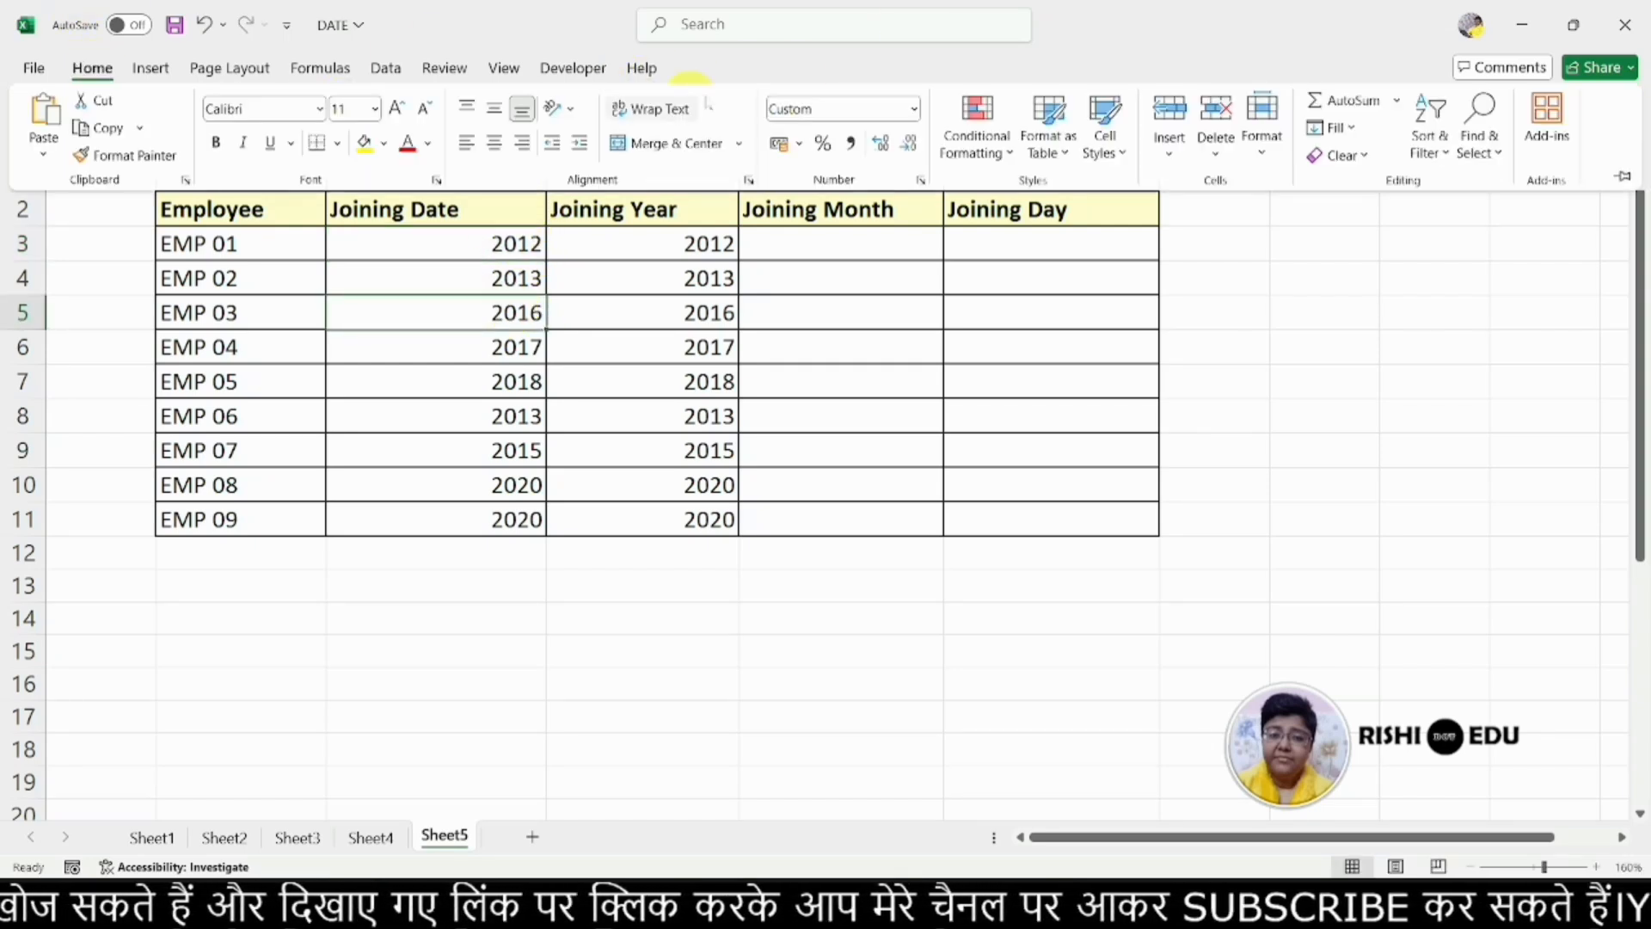
pyautogui.click(913, 109)
pyautogui.click(843, 659)
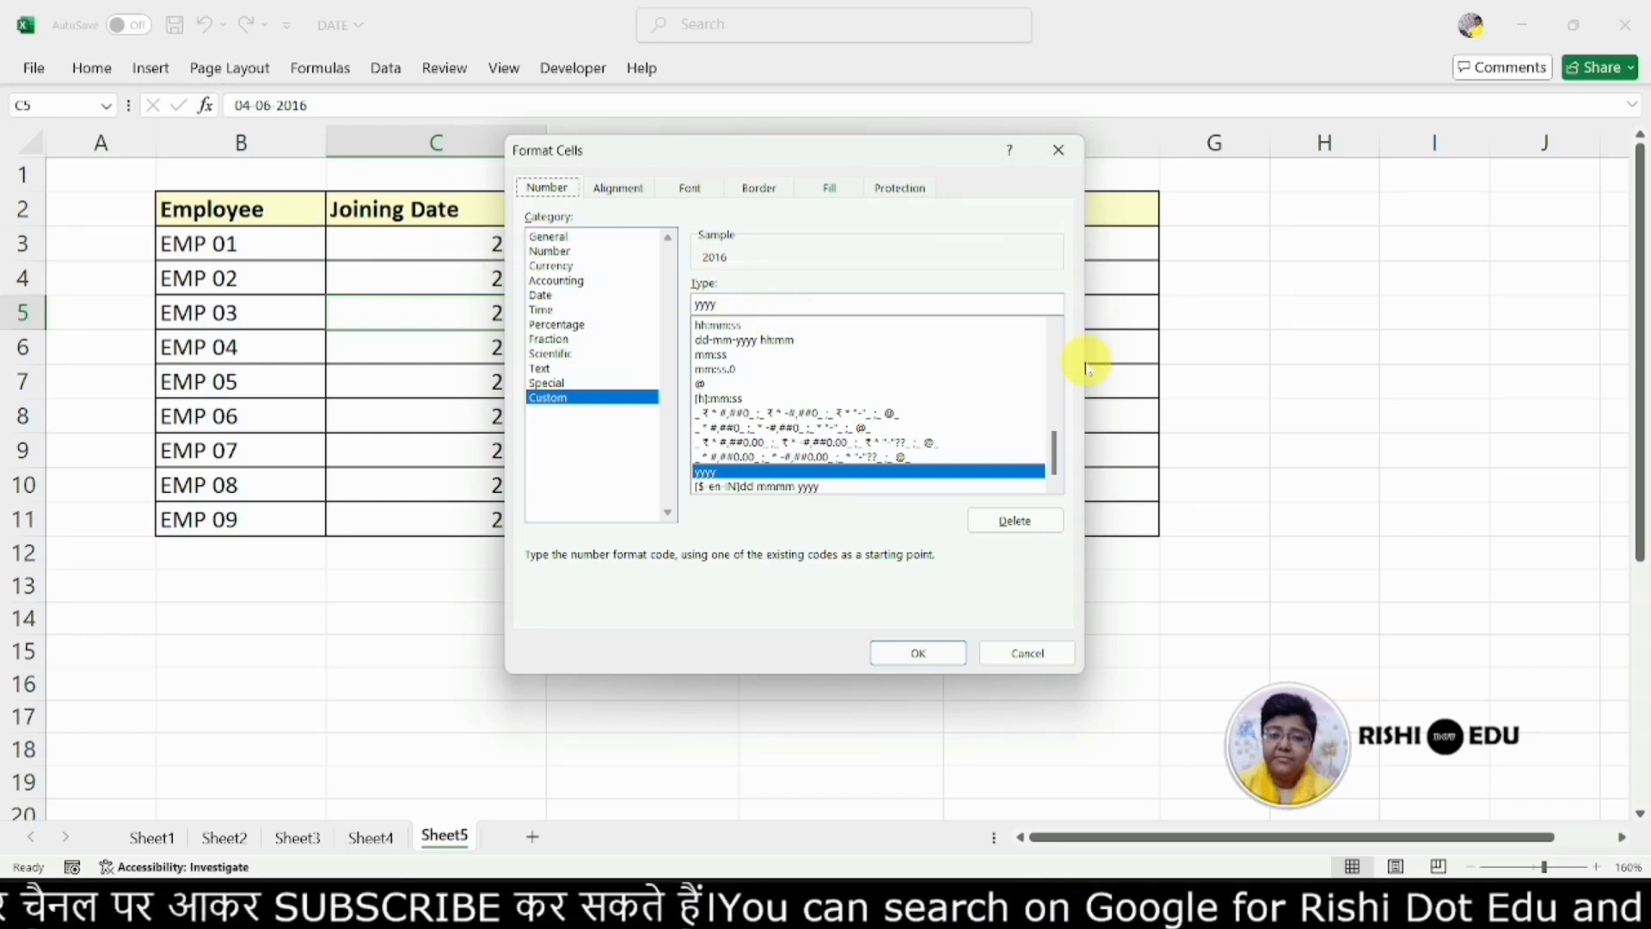
pyautogui.click(935, 659)
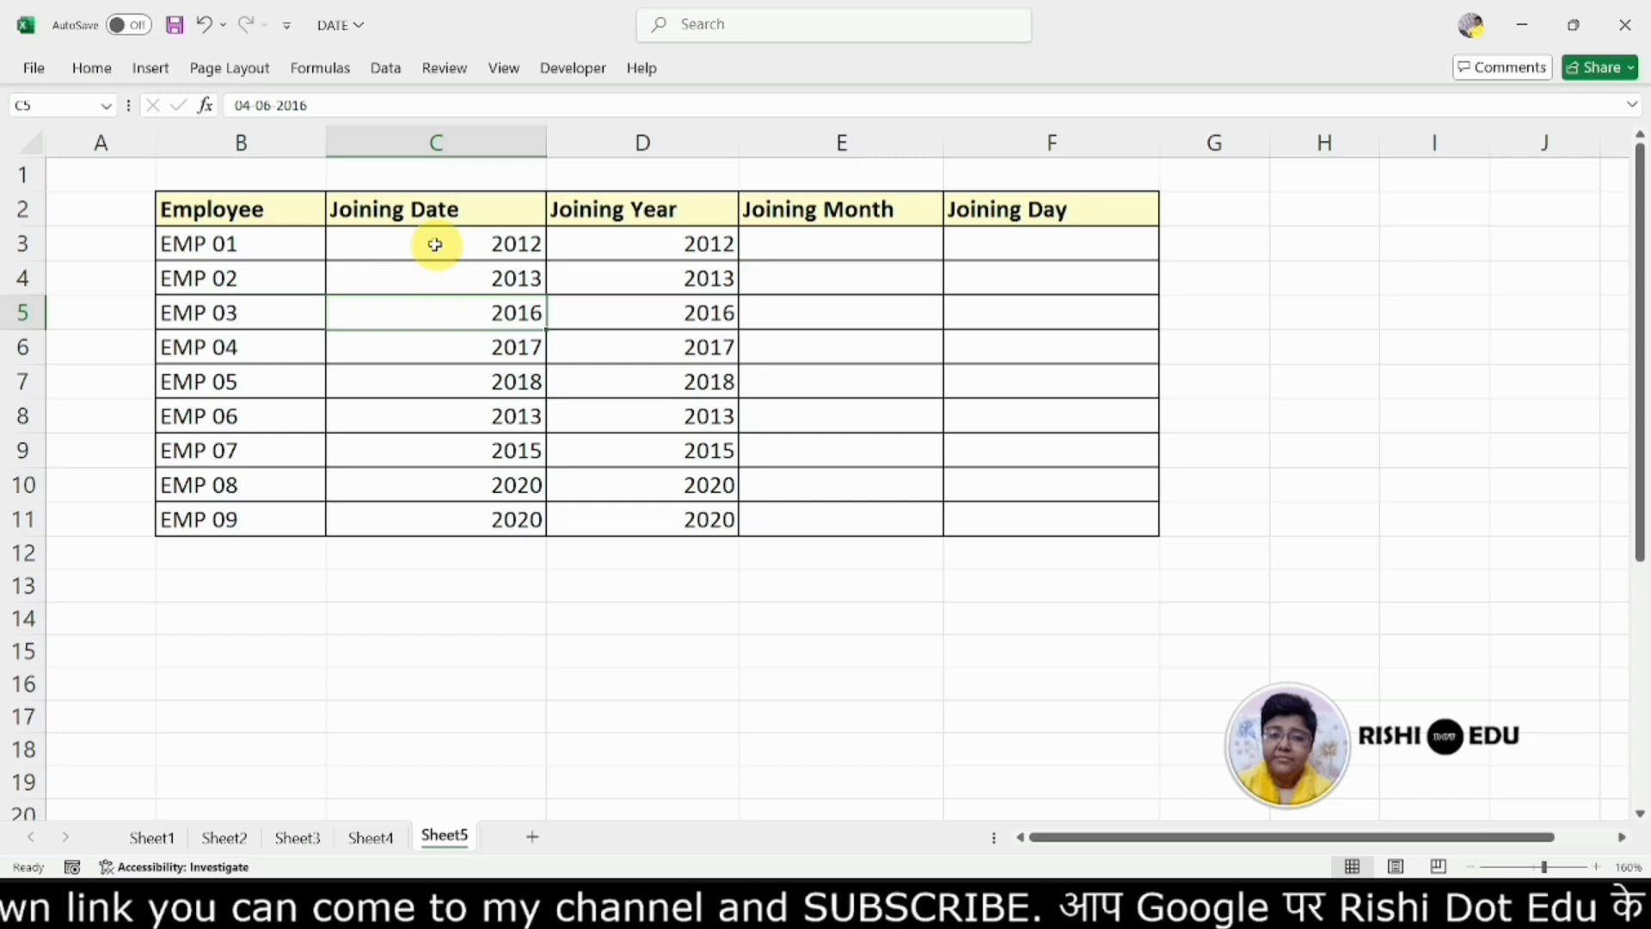
# - Enter =COUNTIF(C3:C11,2020) in C14 to count 2020 joinings directly from the Joining Date column
pyautogui.doubleClick(436, 621)
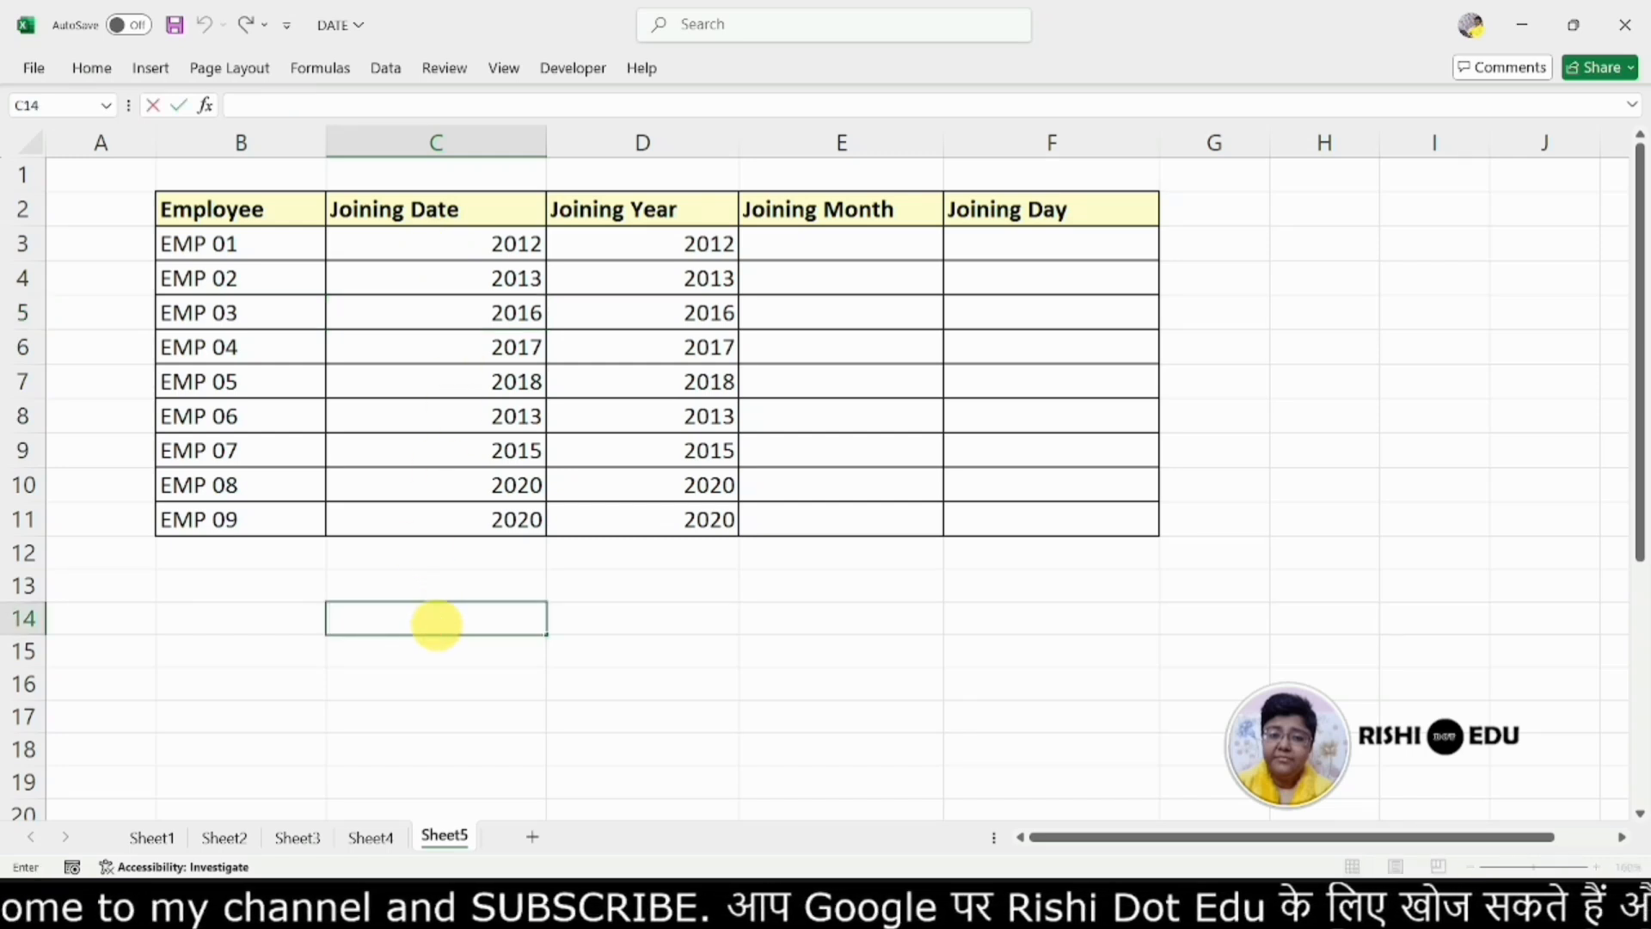
pyautogui.write('=')
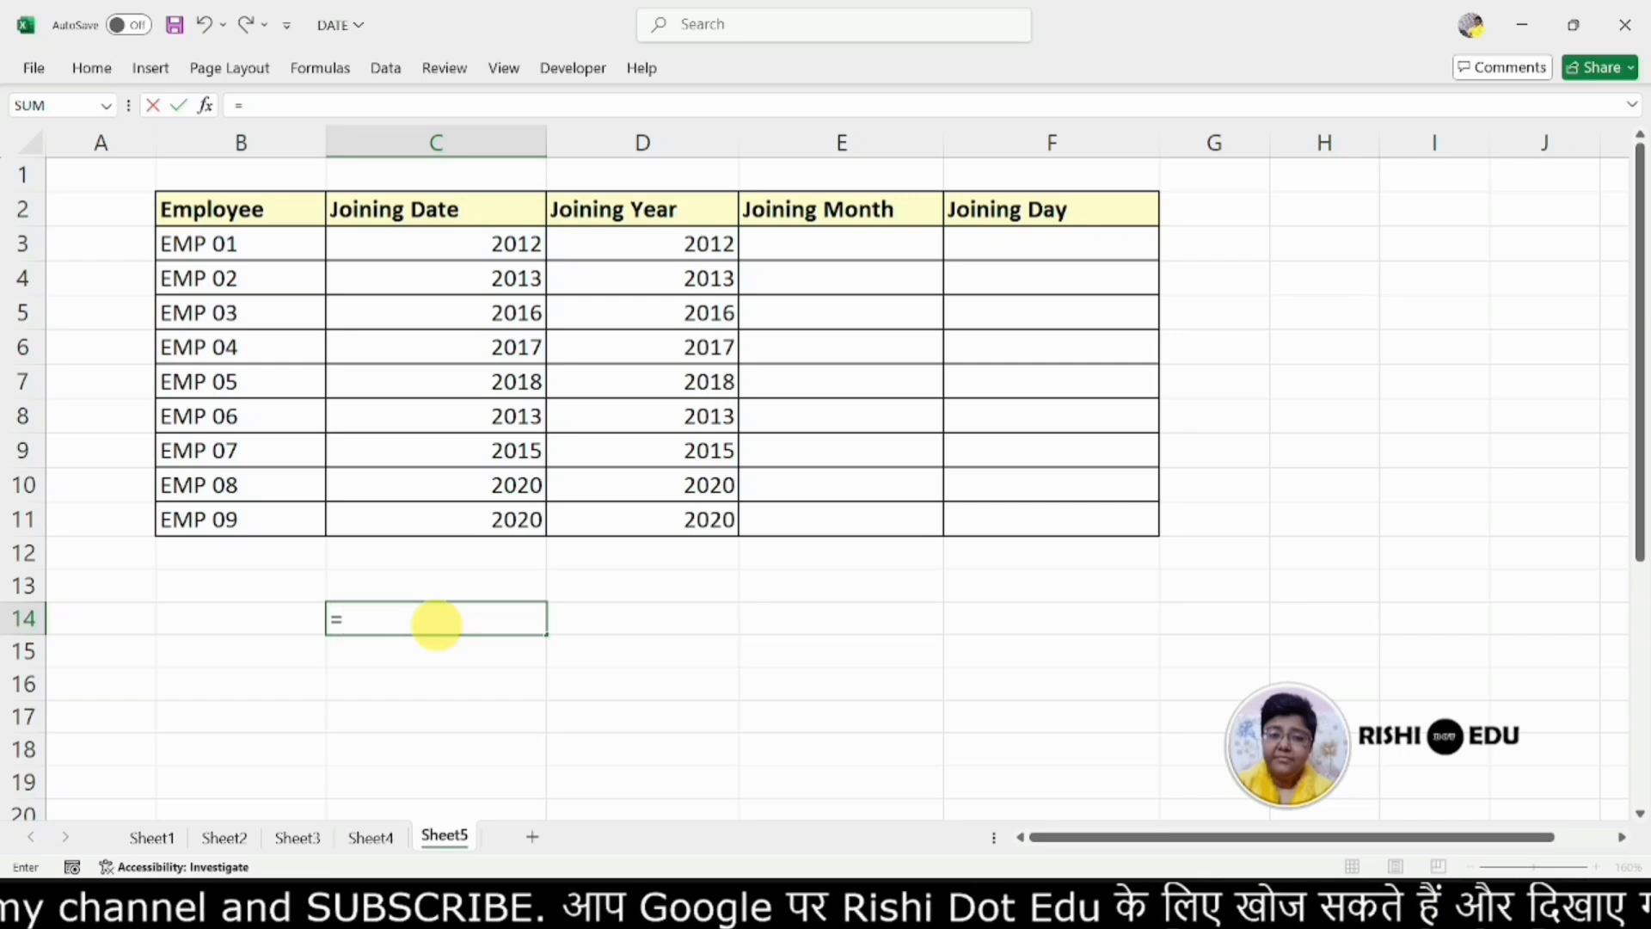
pyautogui.write('cou')
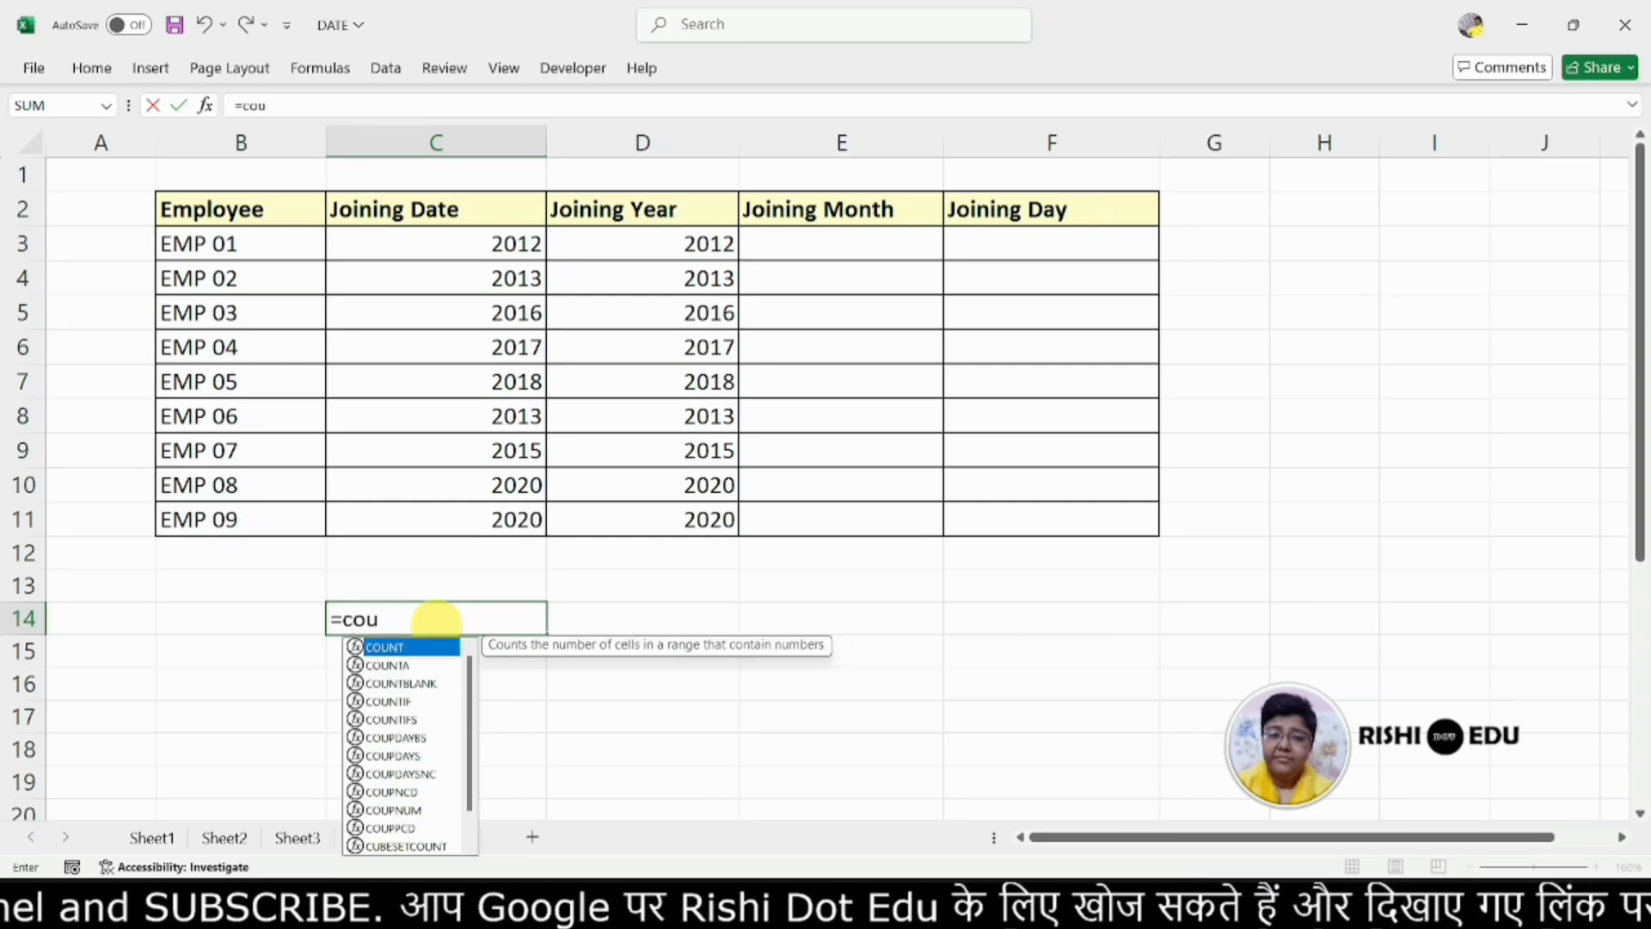
pyautogui.write('ntif')
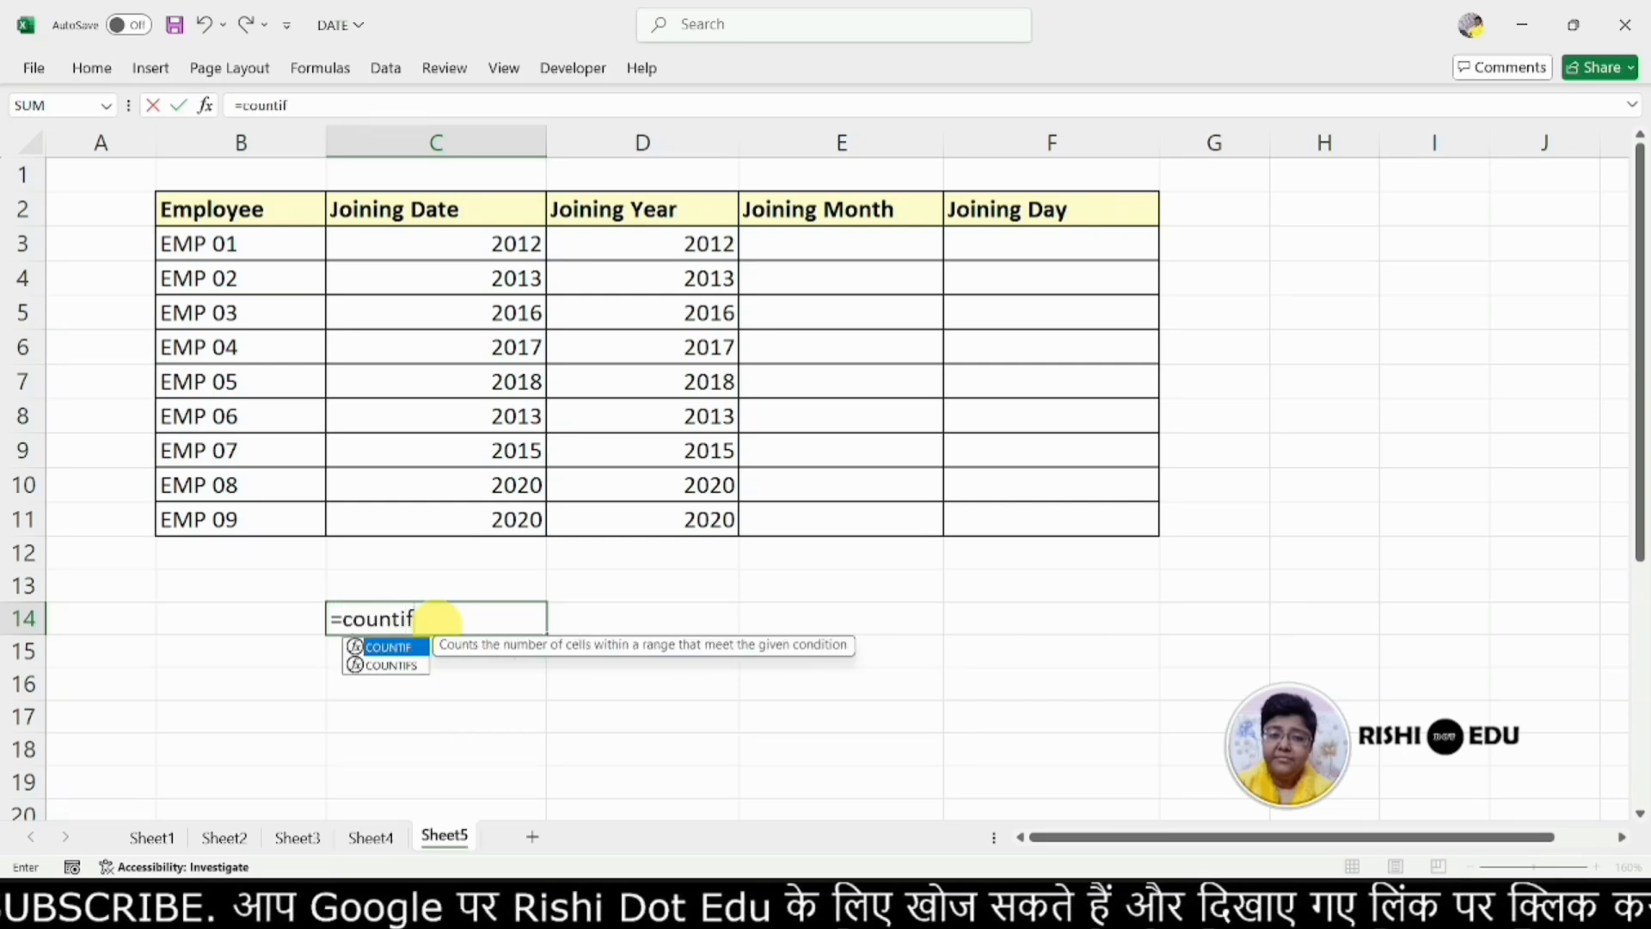
pyautogui.doubleClick(387, 648)
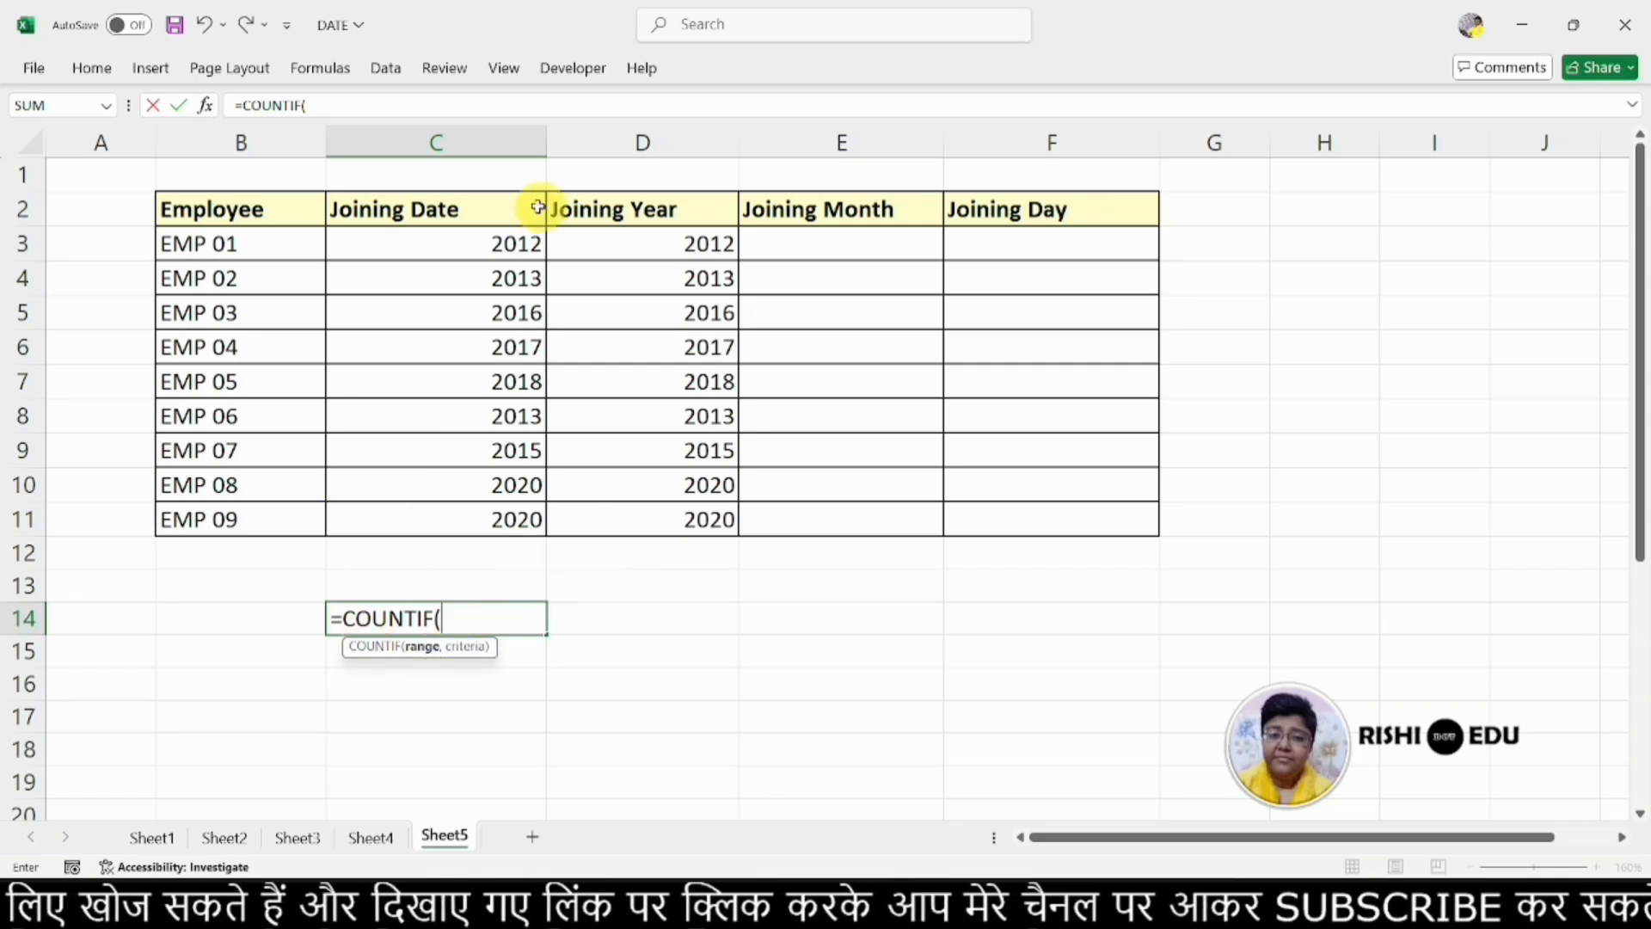
pyautogui.moveTo(482, 241); pyautogui.dragTo(455, 525)
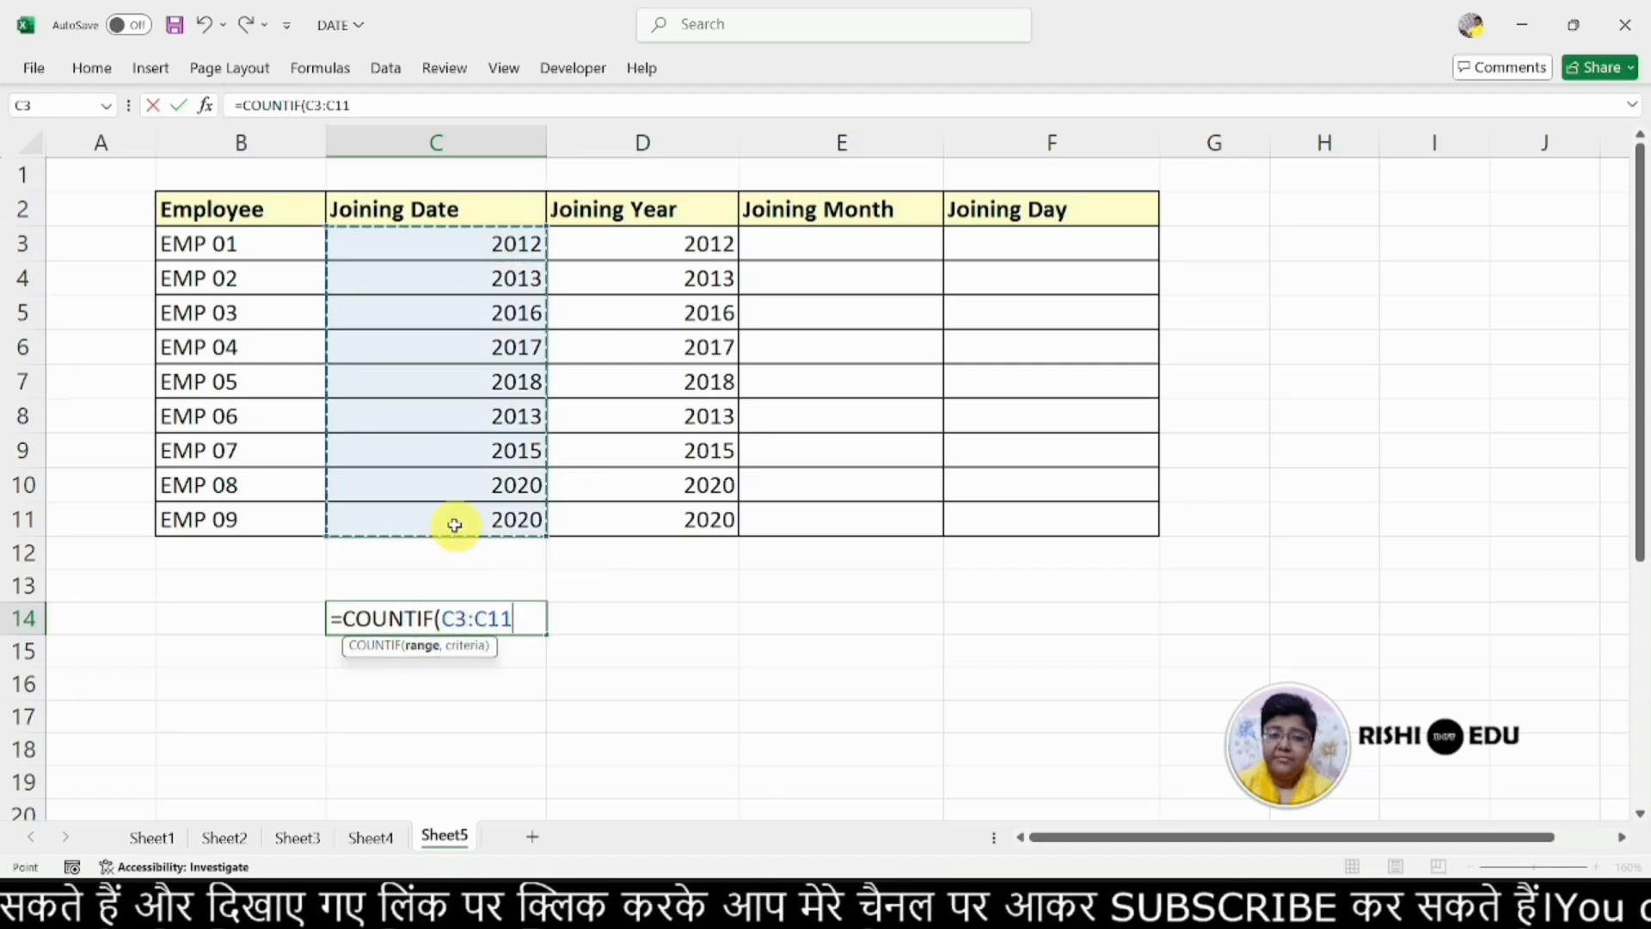
pyautogui.write(',')
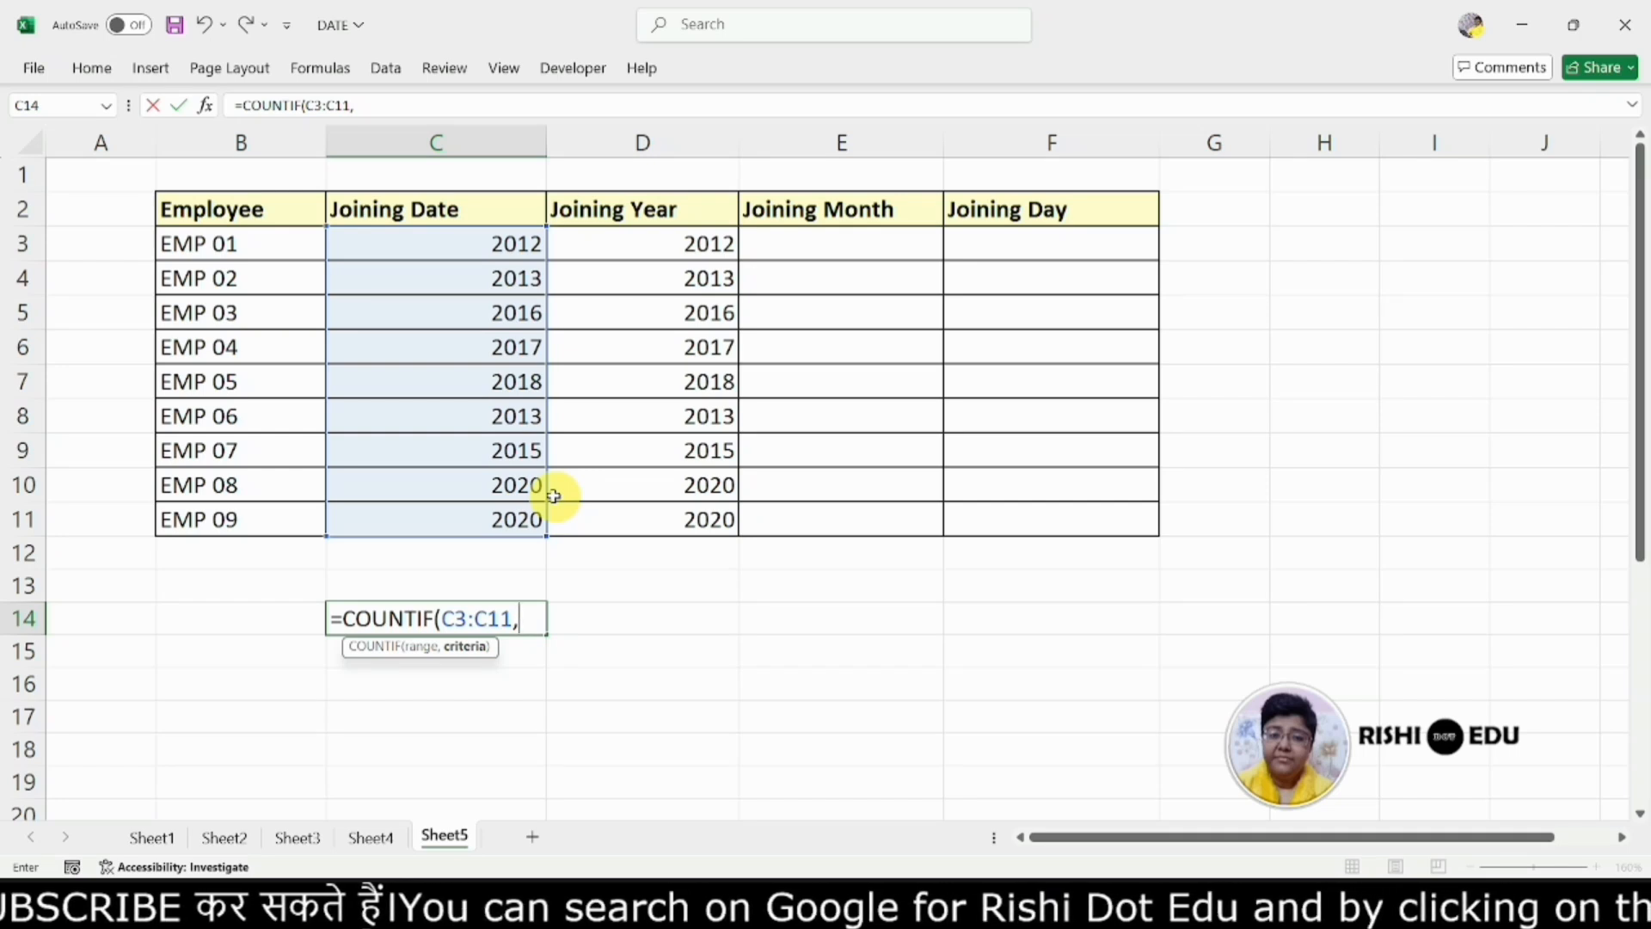
pyautogui.write('2020')
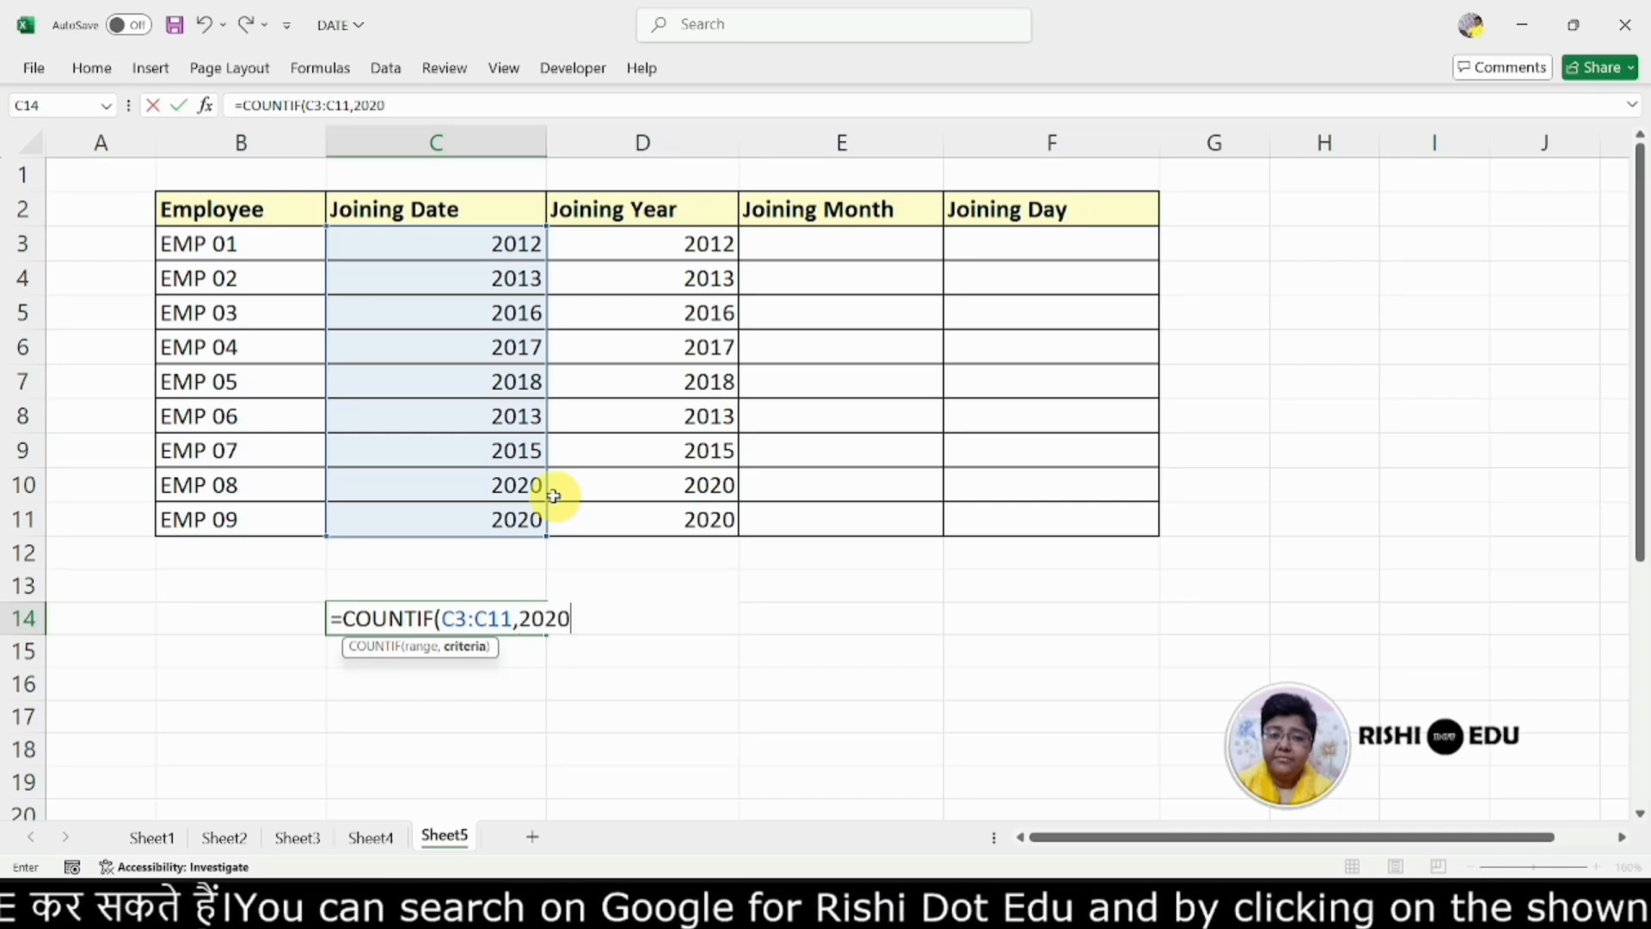
pyautogui.write(')')
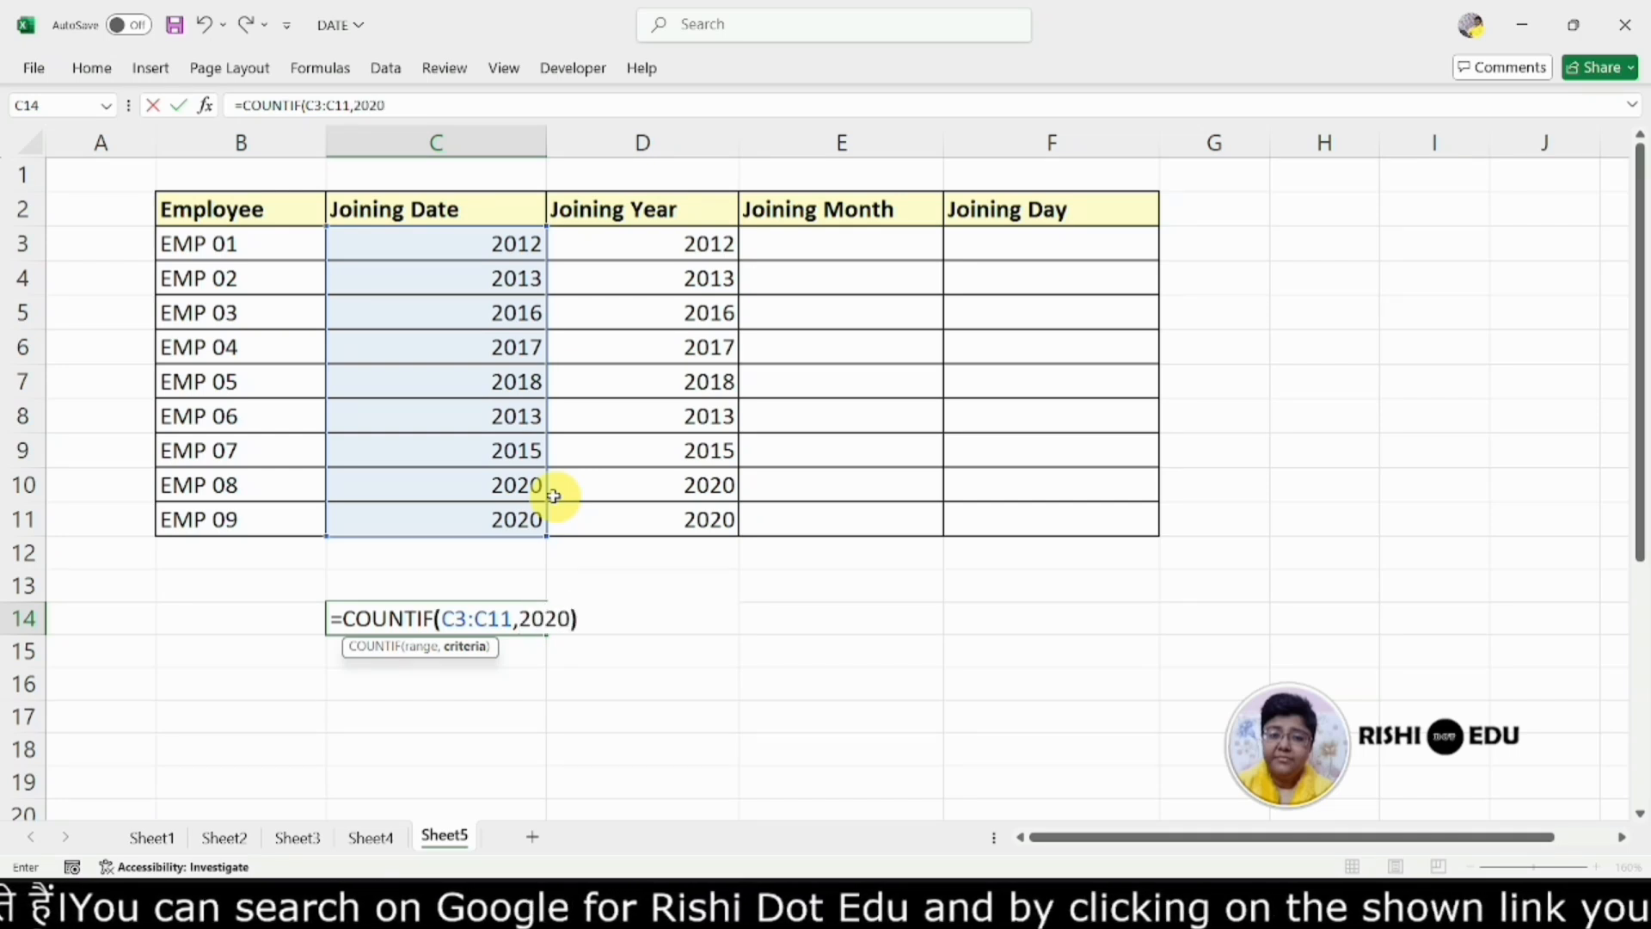
pyautogui.press('Return')
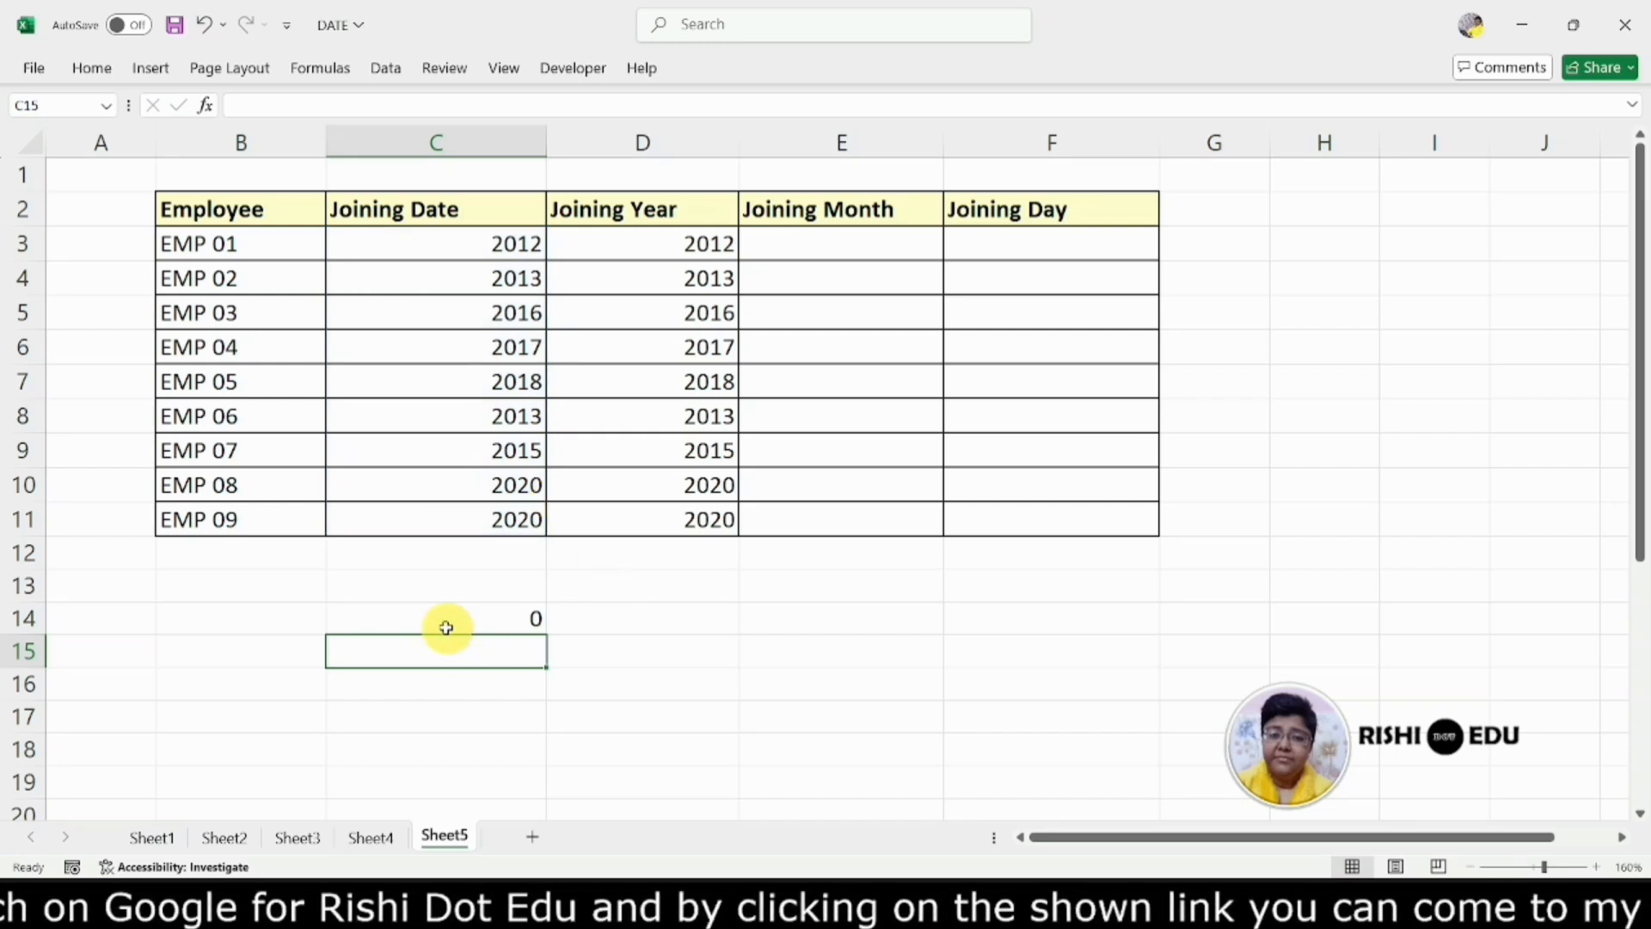
# - Enter =COUNTIF(D3:D11,2020) in D14 to count 2020 joinings from the Joining Year column, and check the matching cells D10:D11
pyautogui.click(644, 625)
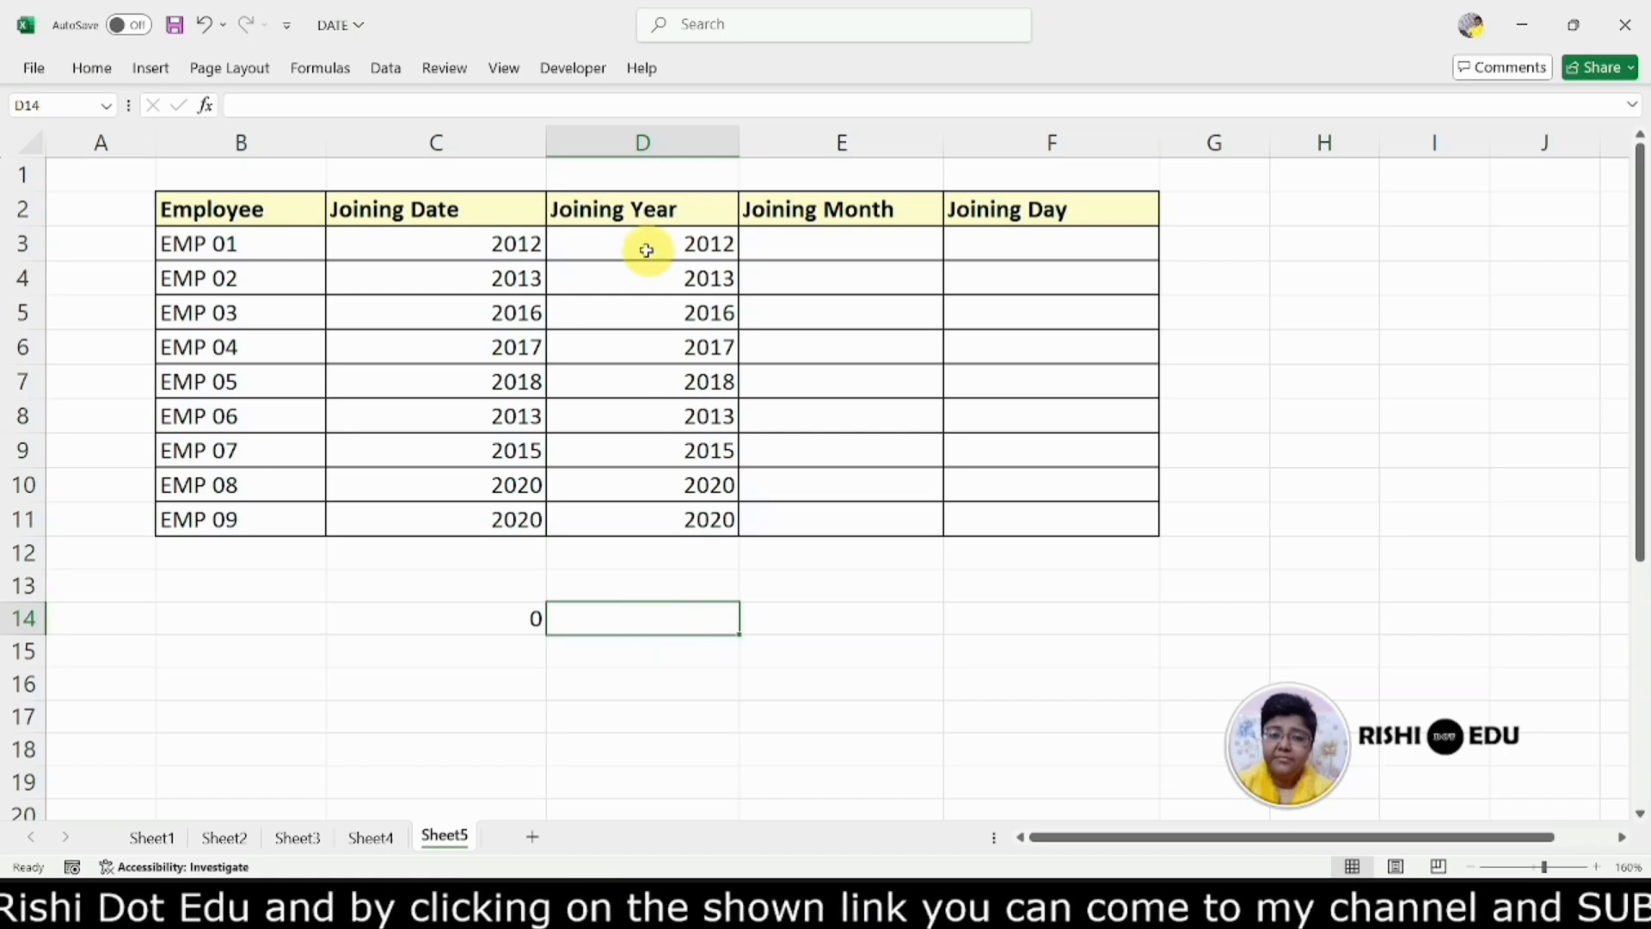
pyautogui.doubleClick(617, 619)
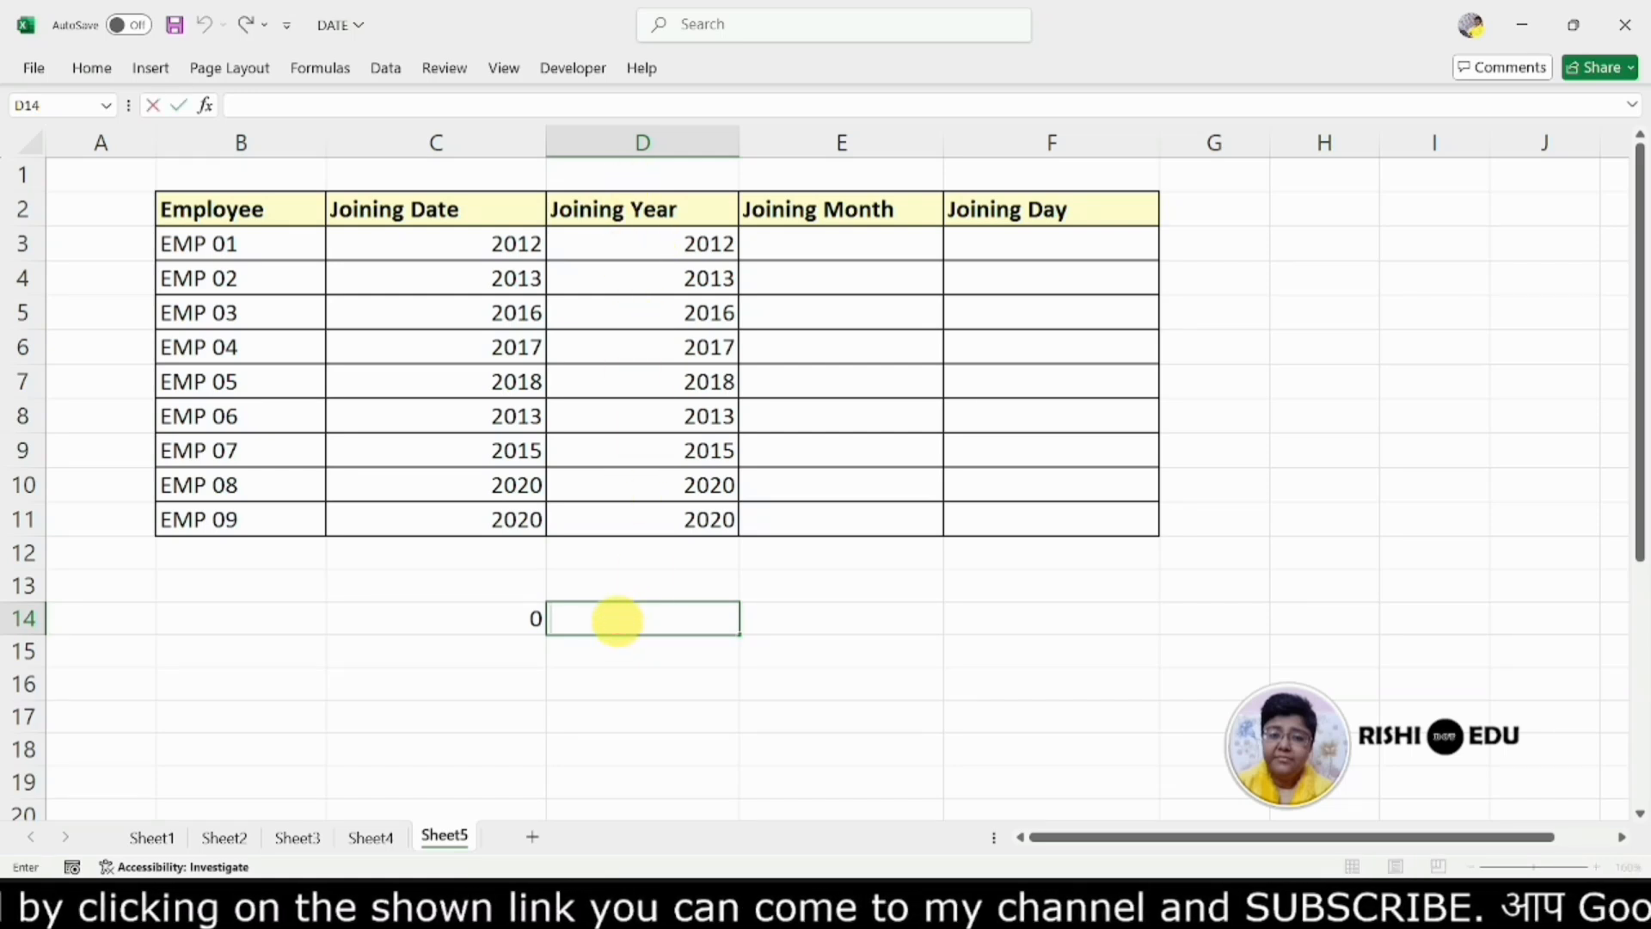
pyautogui.write('=co')
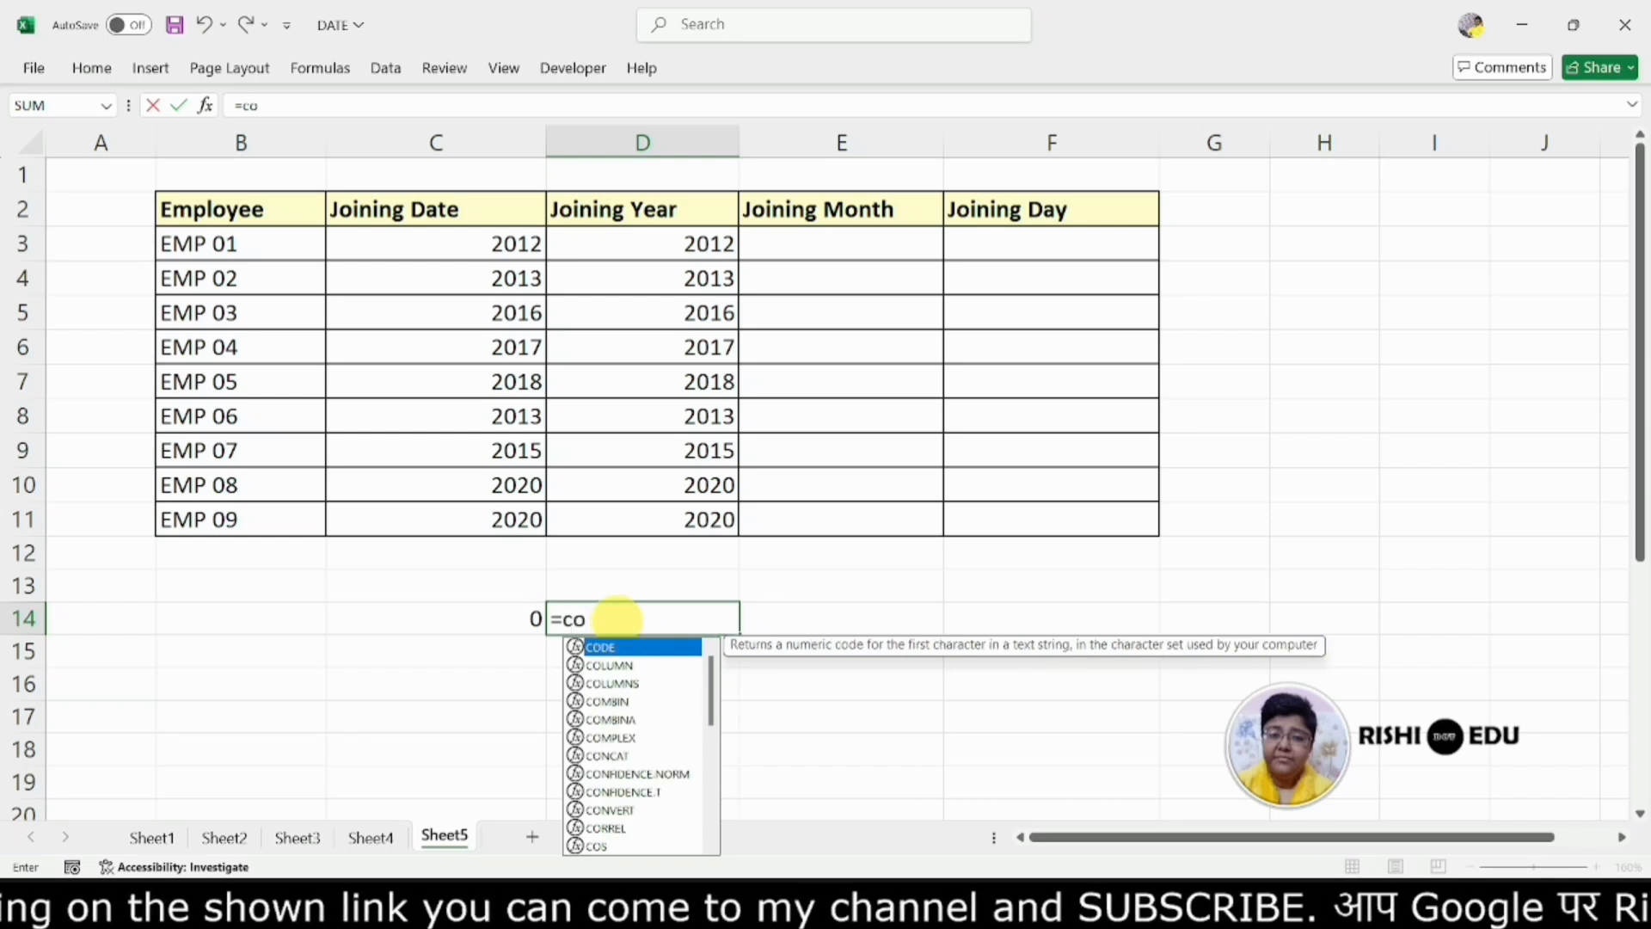
pyautogui.write('unti')
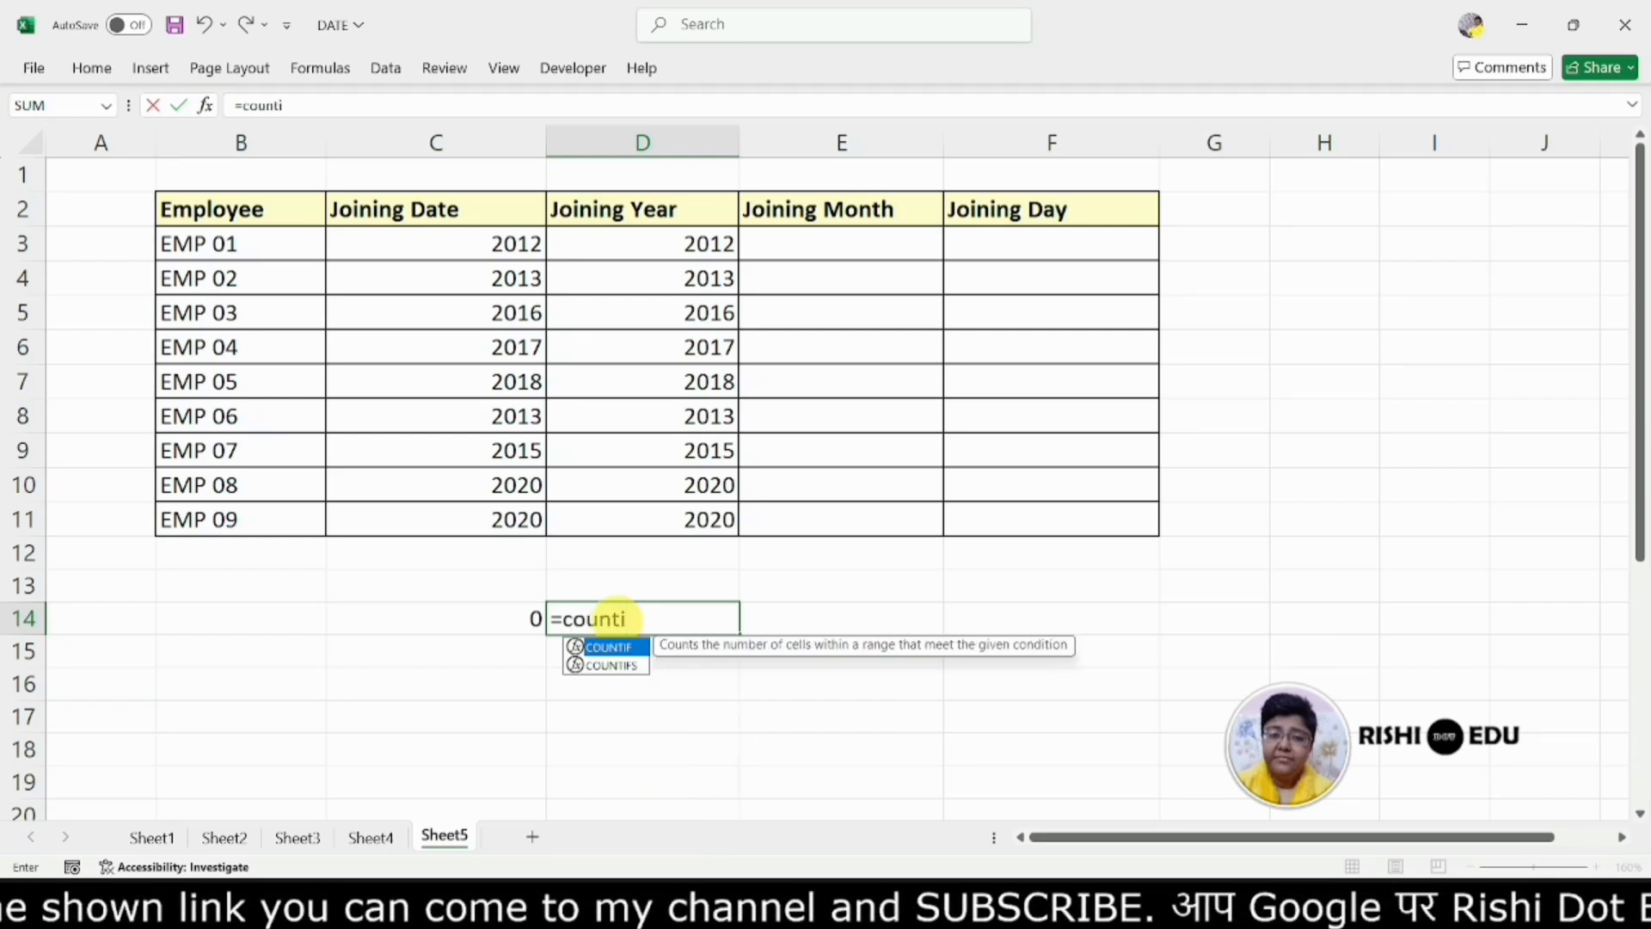
pyautogui.doubleClick(609, 646)
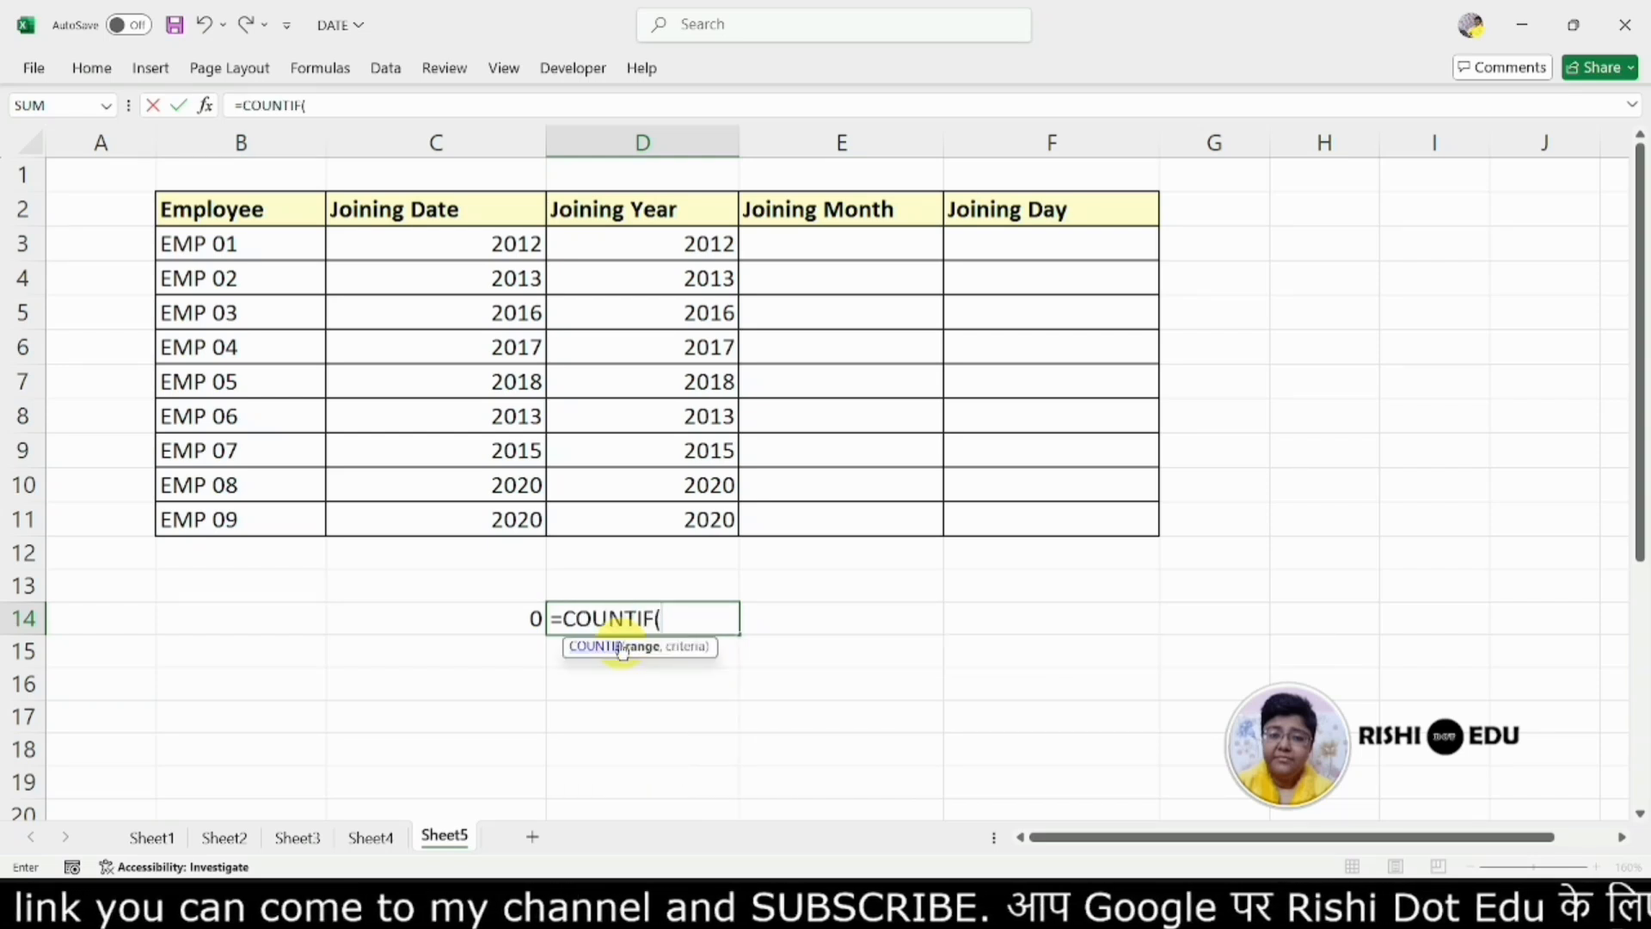
pyautogui.click(671, 245)
pyautogui.moveTo(670, 244); pyautogui.dragTo(679, 512)
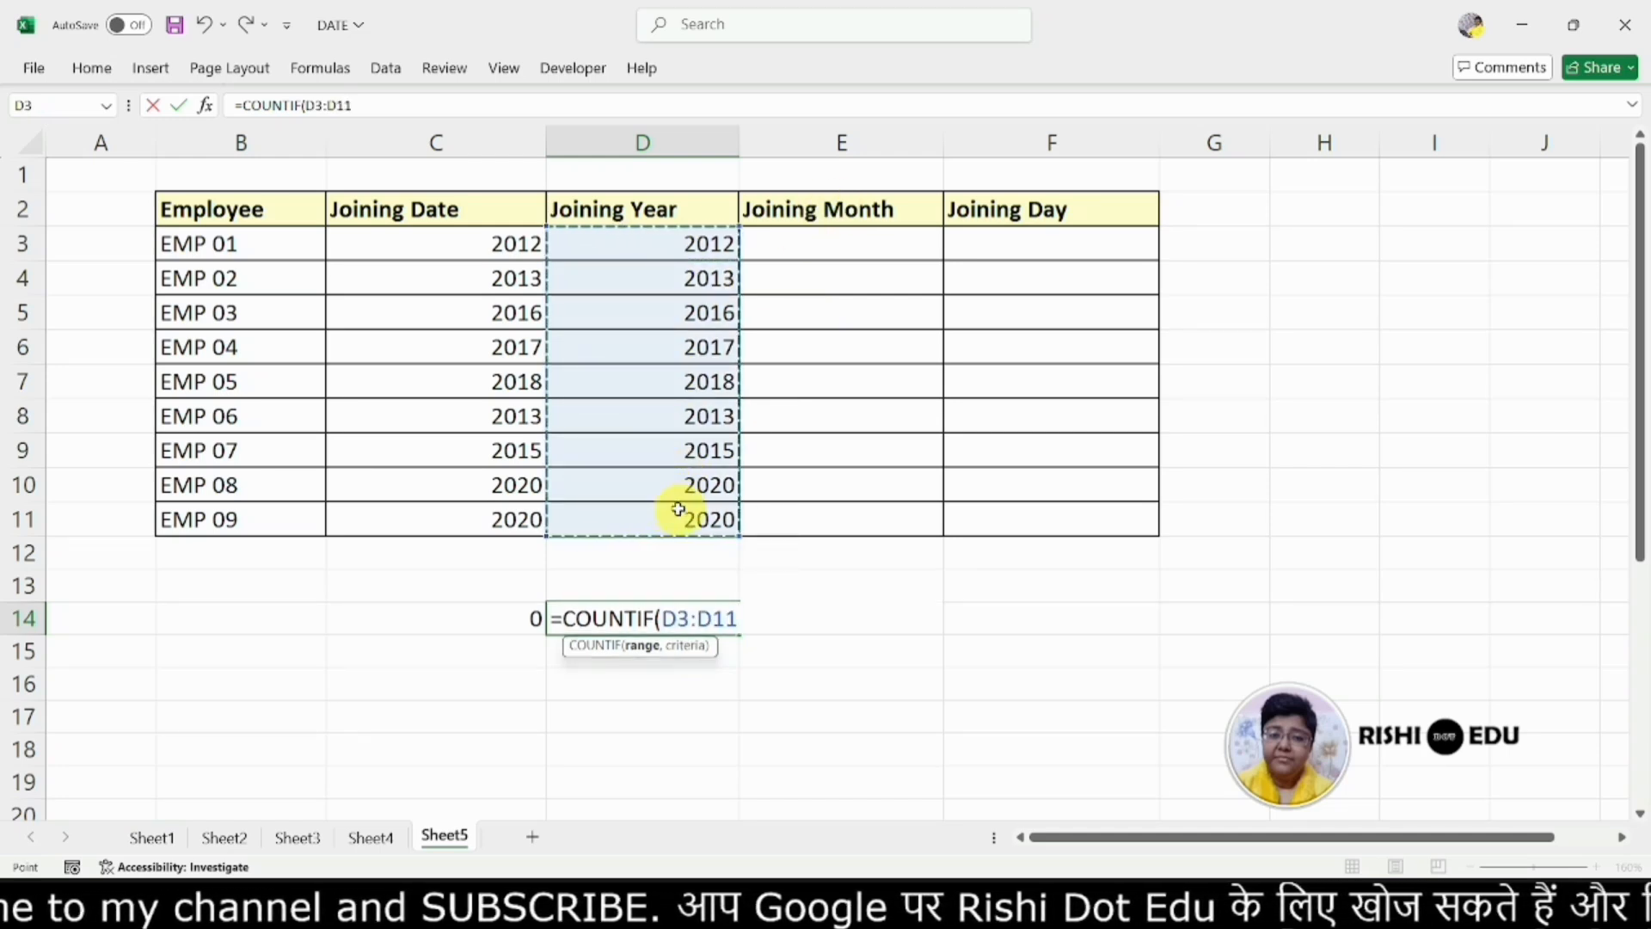
pyautogui.write(',')
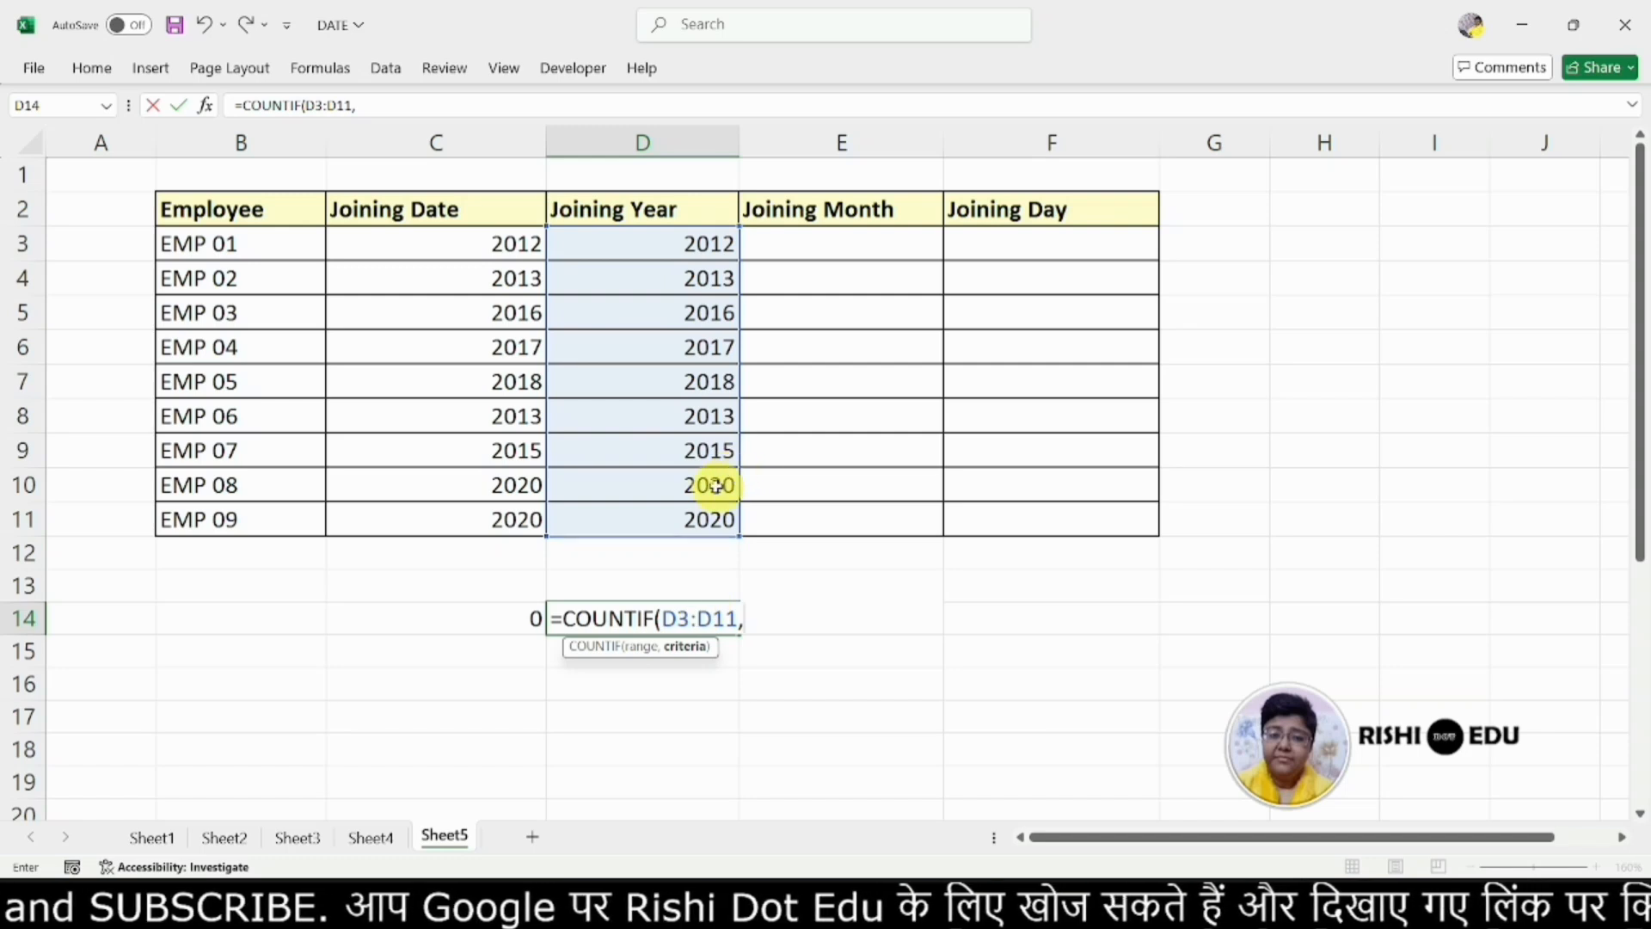
pyautogui.write('202')
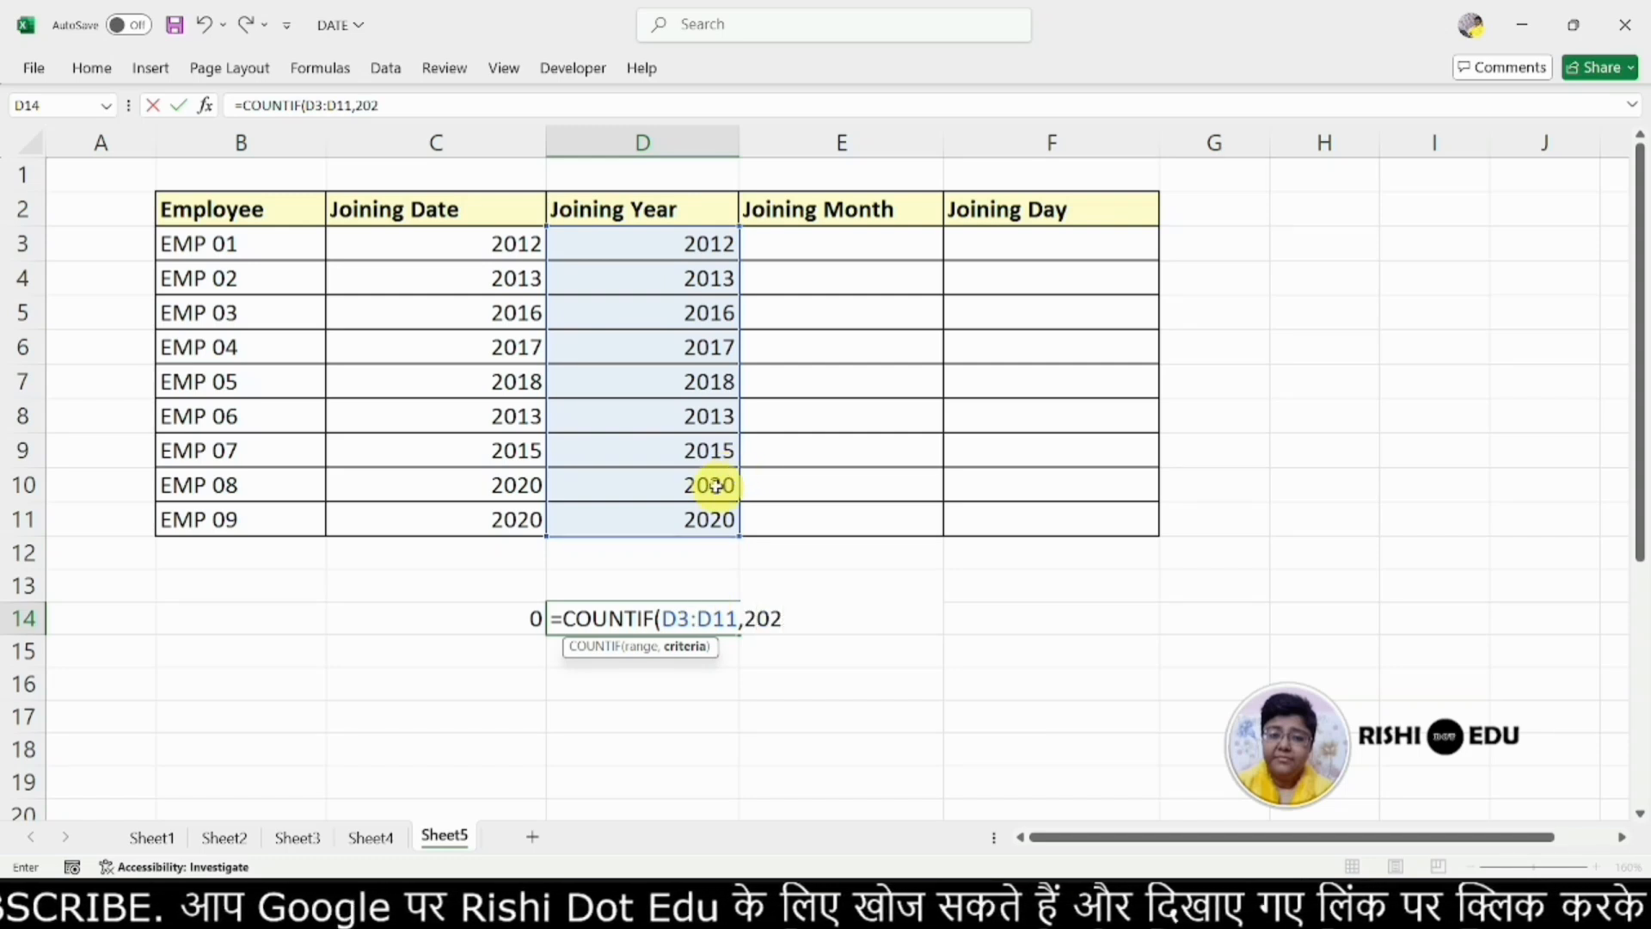
pyautogui.write('0)')
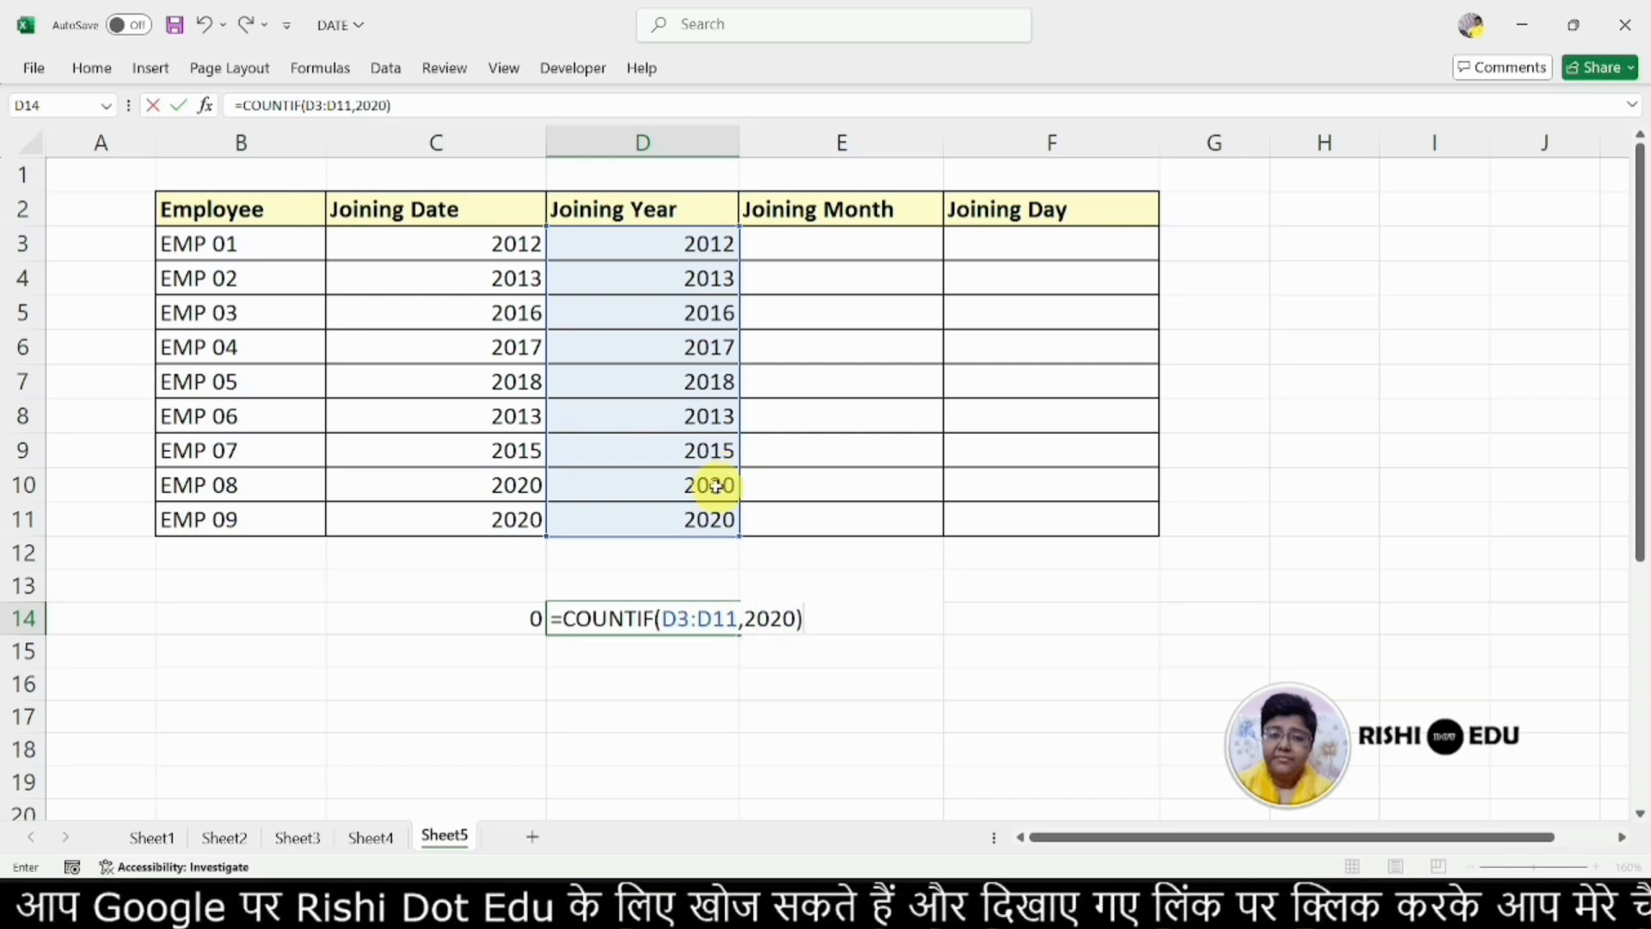
pyautogui.press('Return')
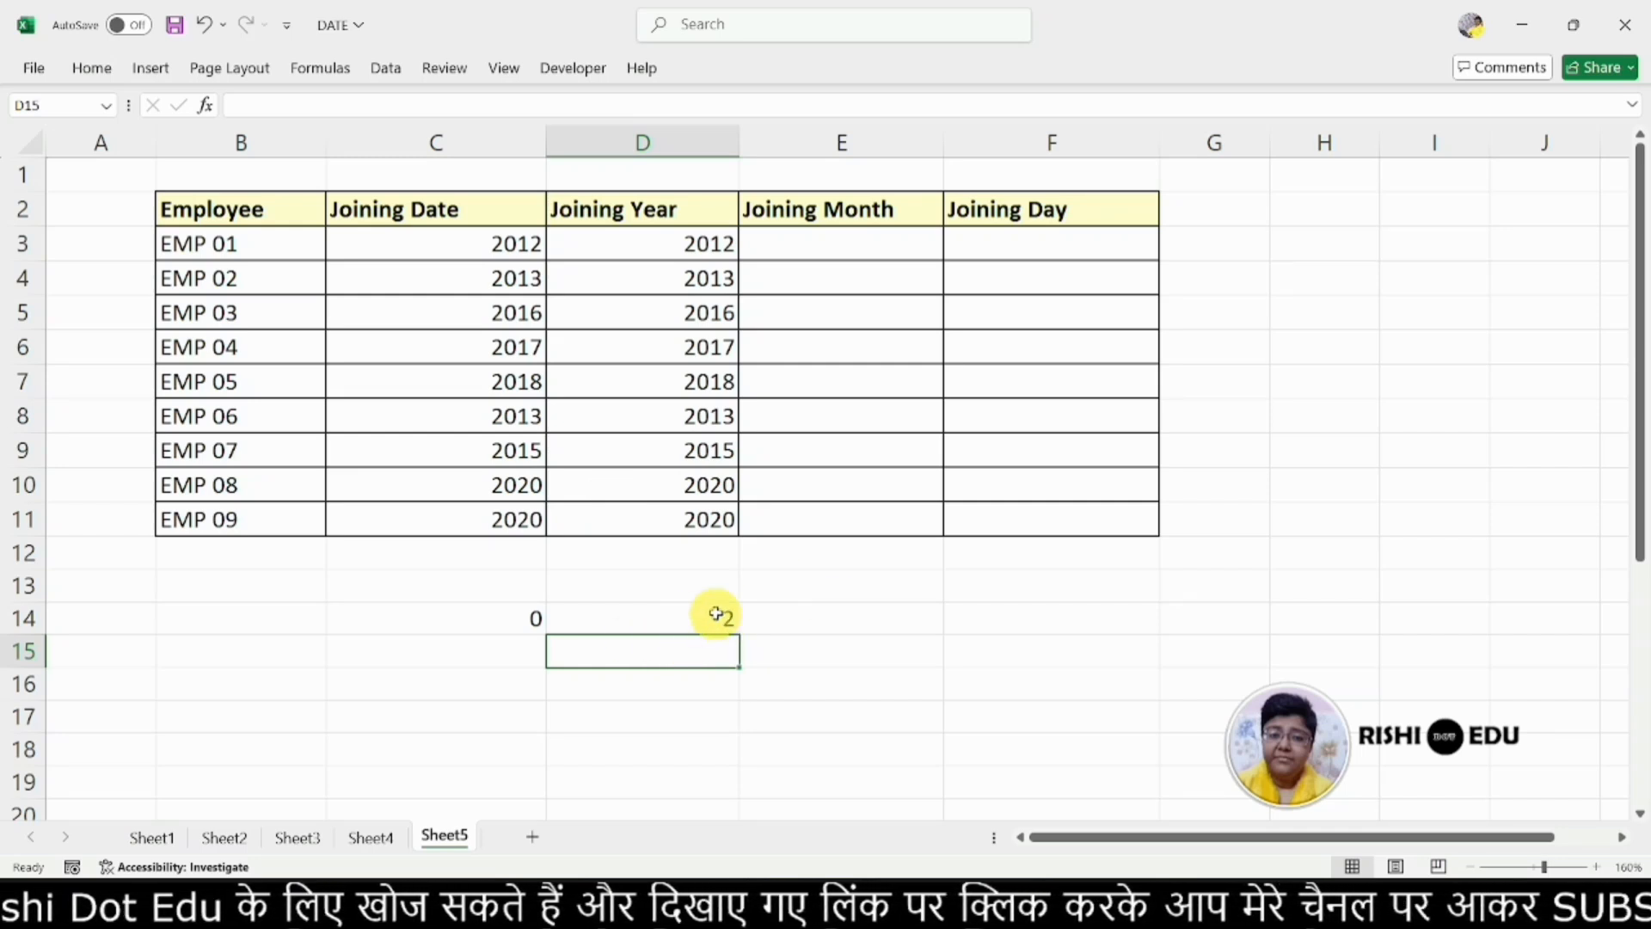
pyautogui.moveTo(710, 483); pyautogui.dragTo(705, 519)
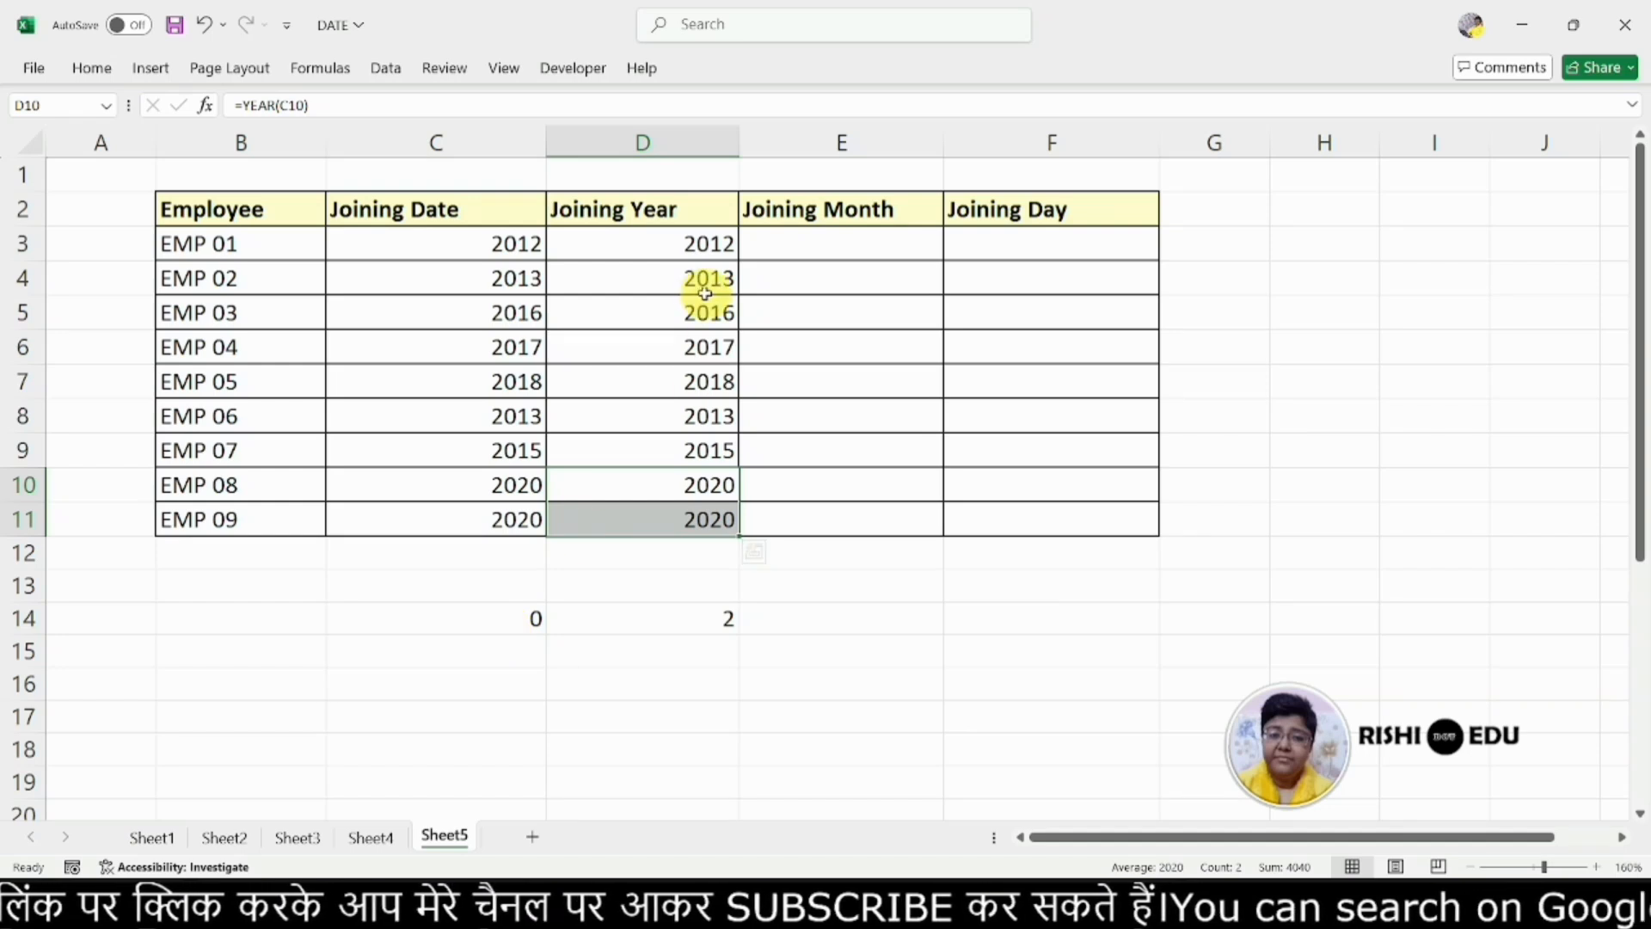
# - Write the formula =MONTH(C3) in E3 to extract the first employee's joining month
pyautogui.click(657, 245)
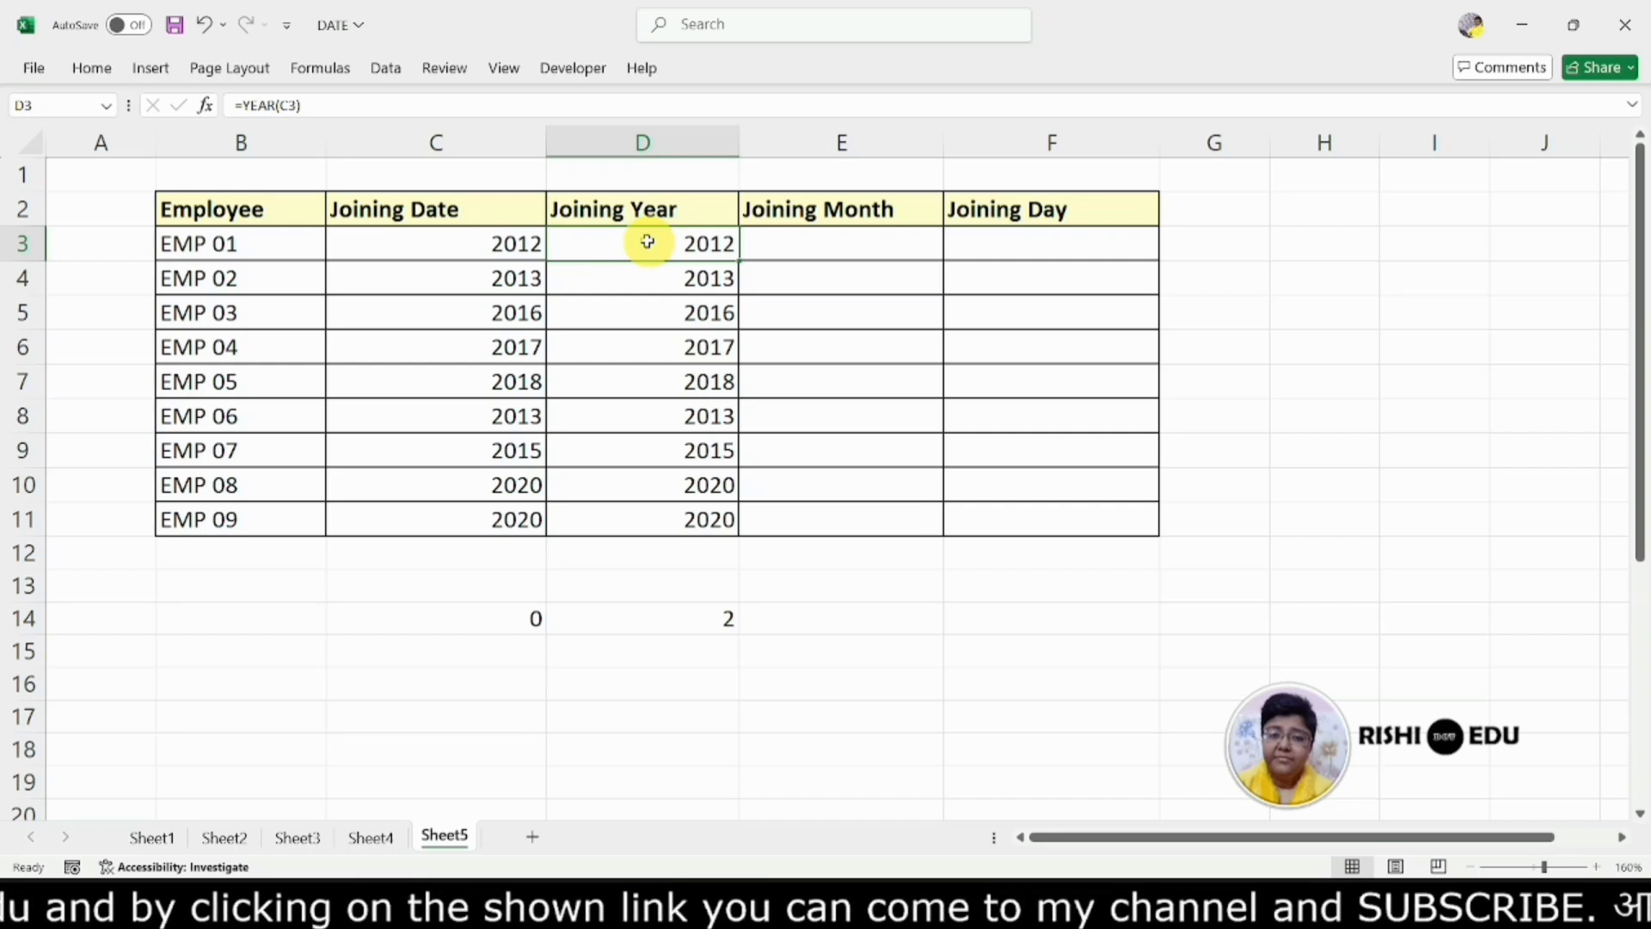
pyautogui.click(843, 241)
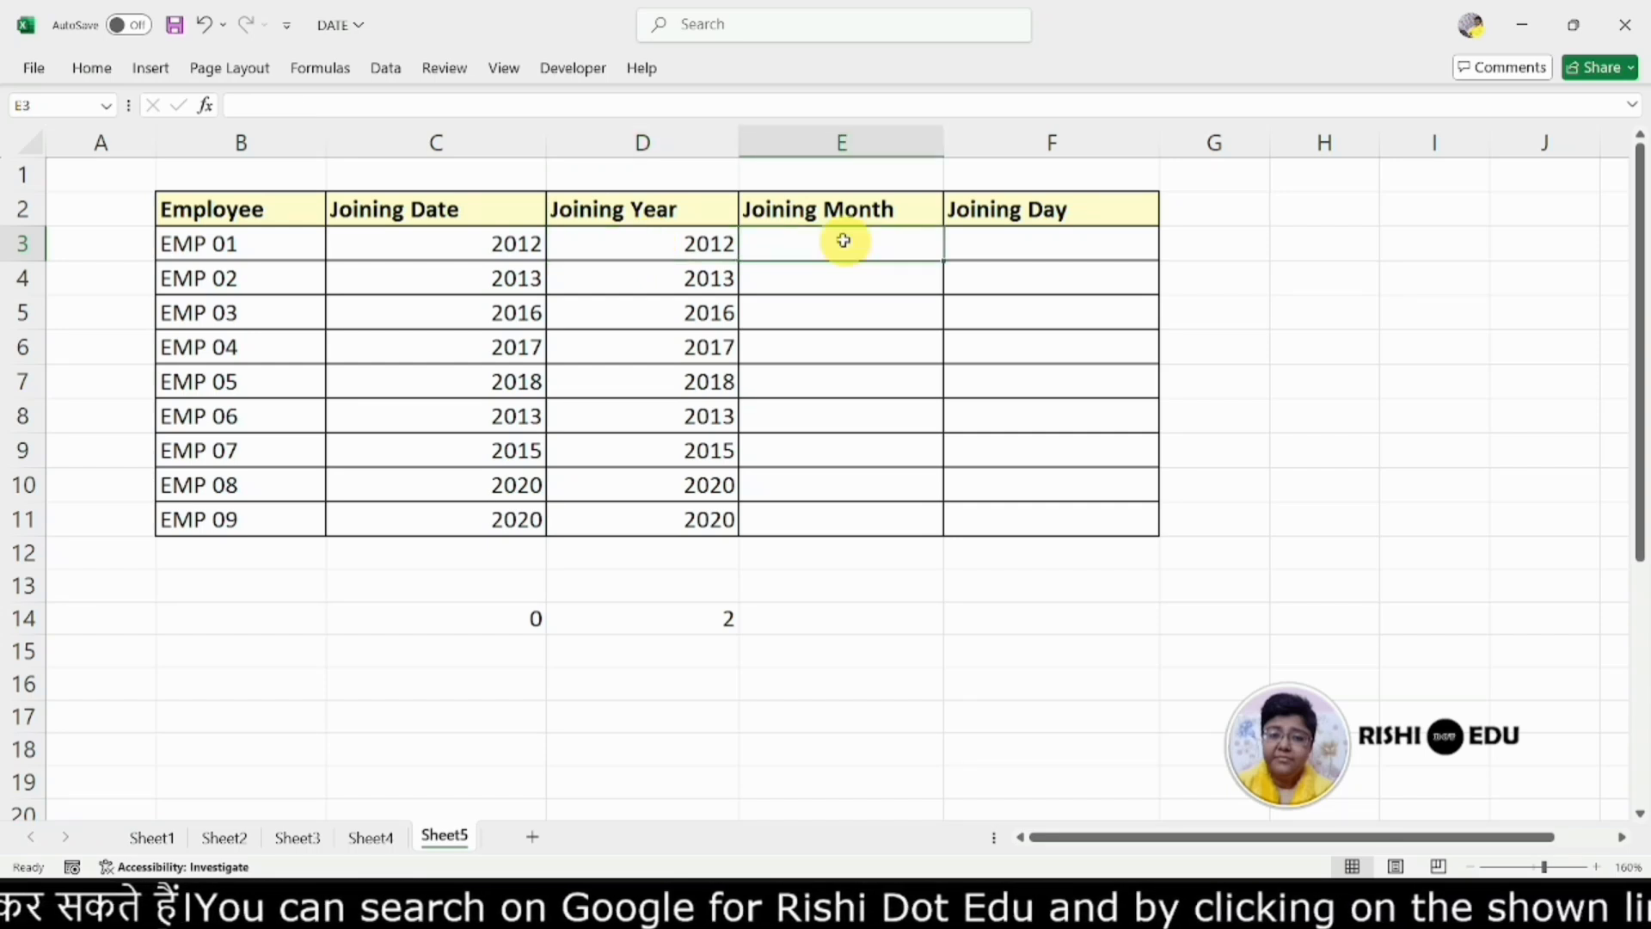
pyautogui.write('=mon')
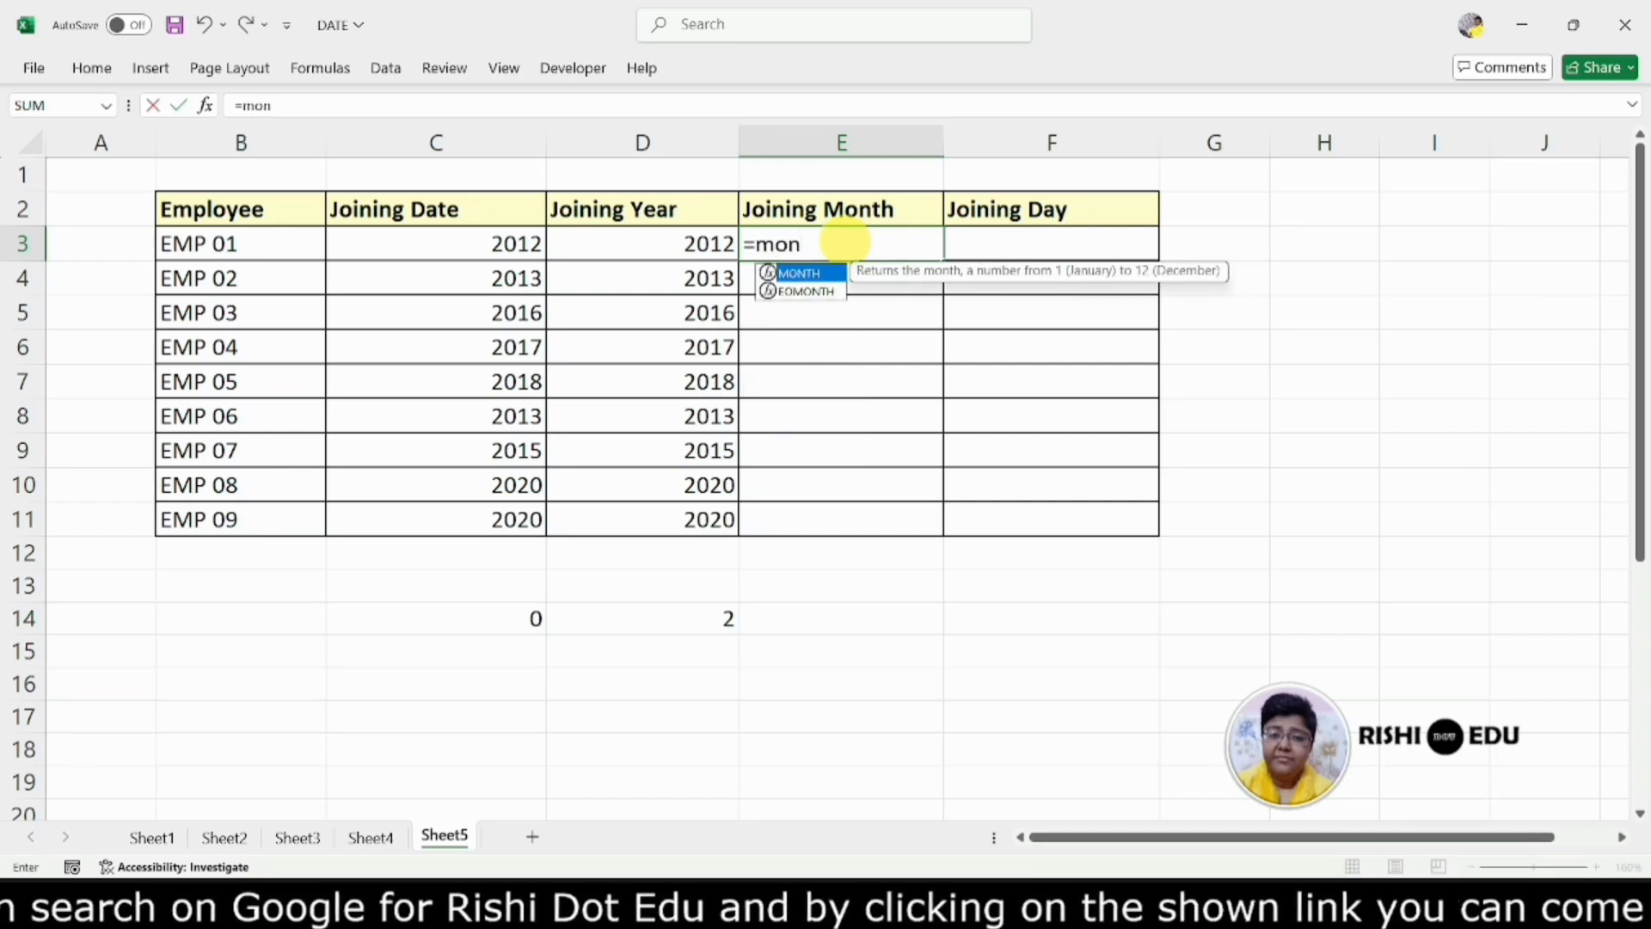
pyautogui.doubleClick(824, 273)
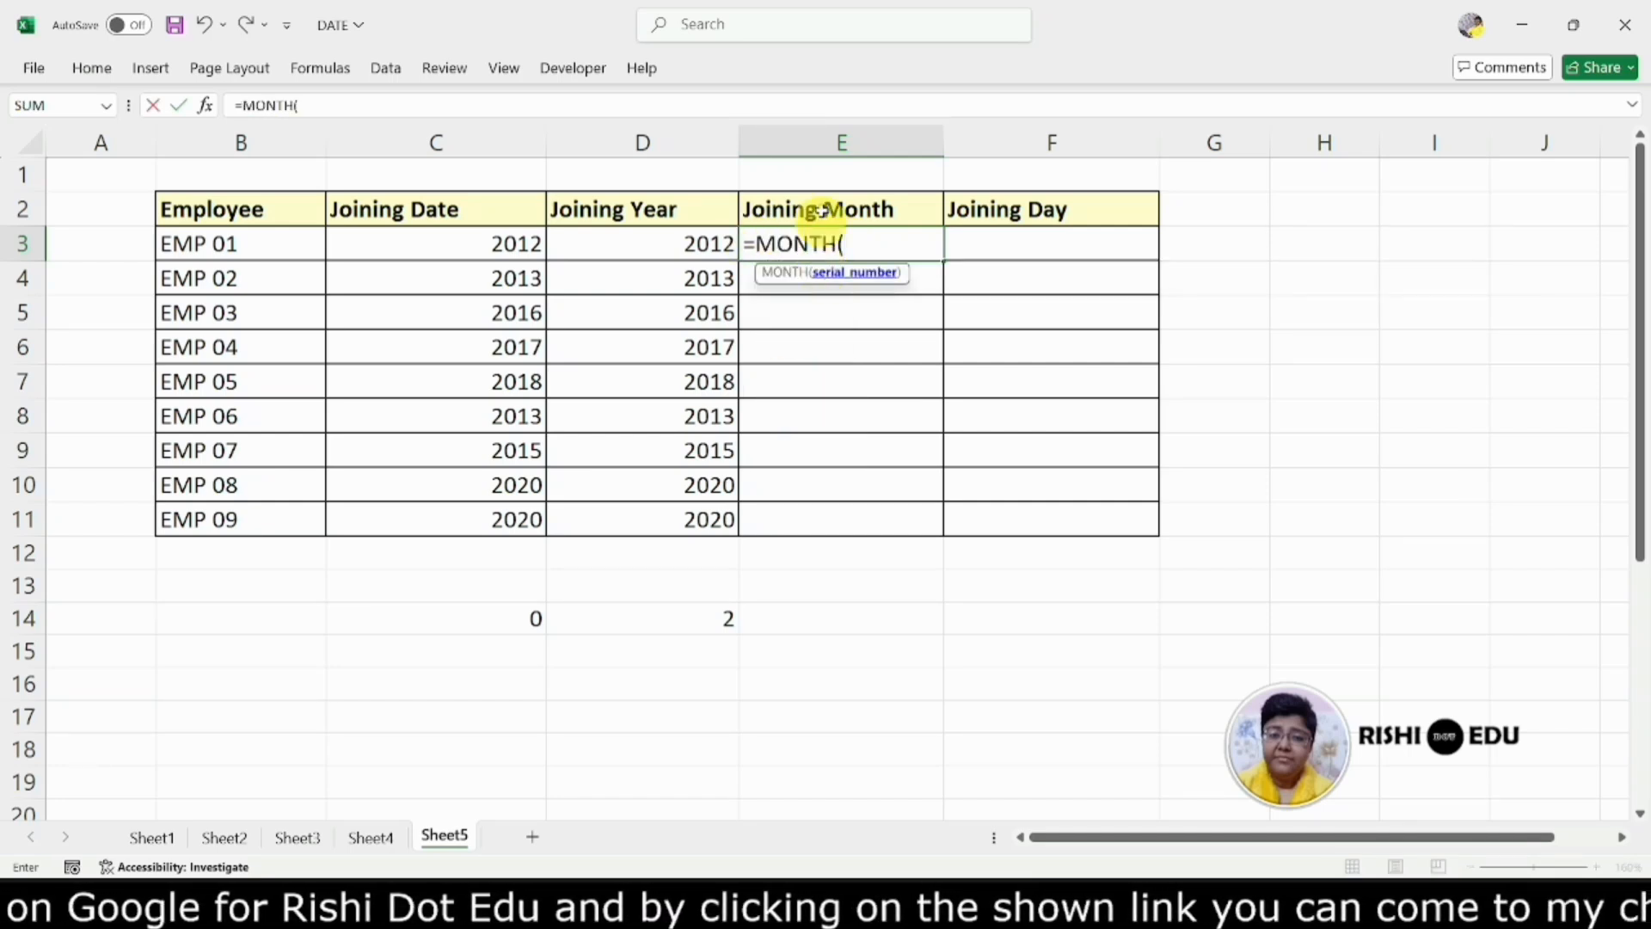
pyautogui.click(447, 245)
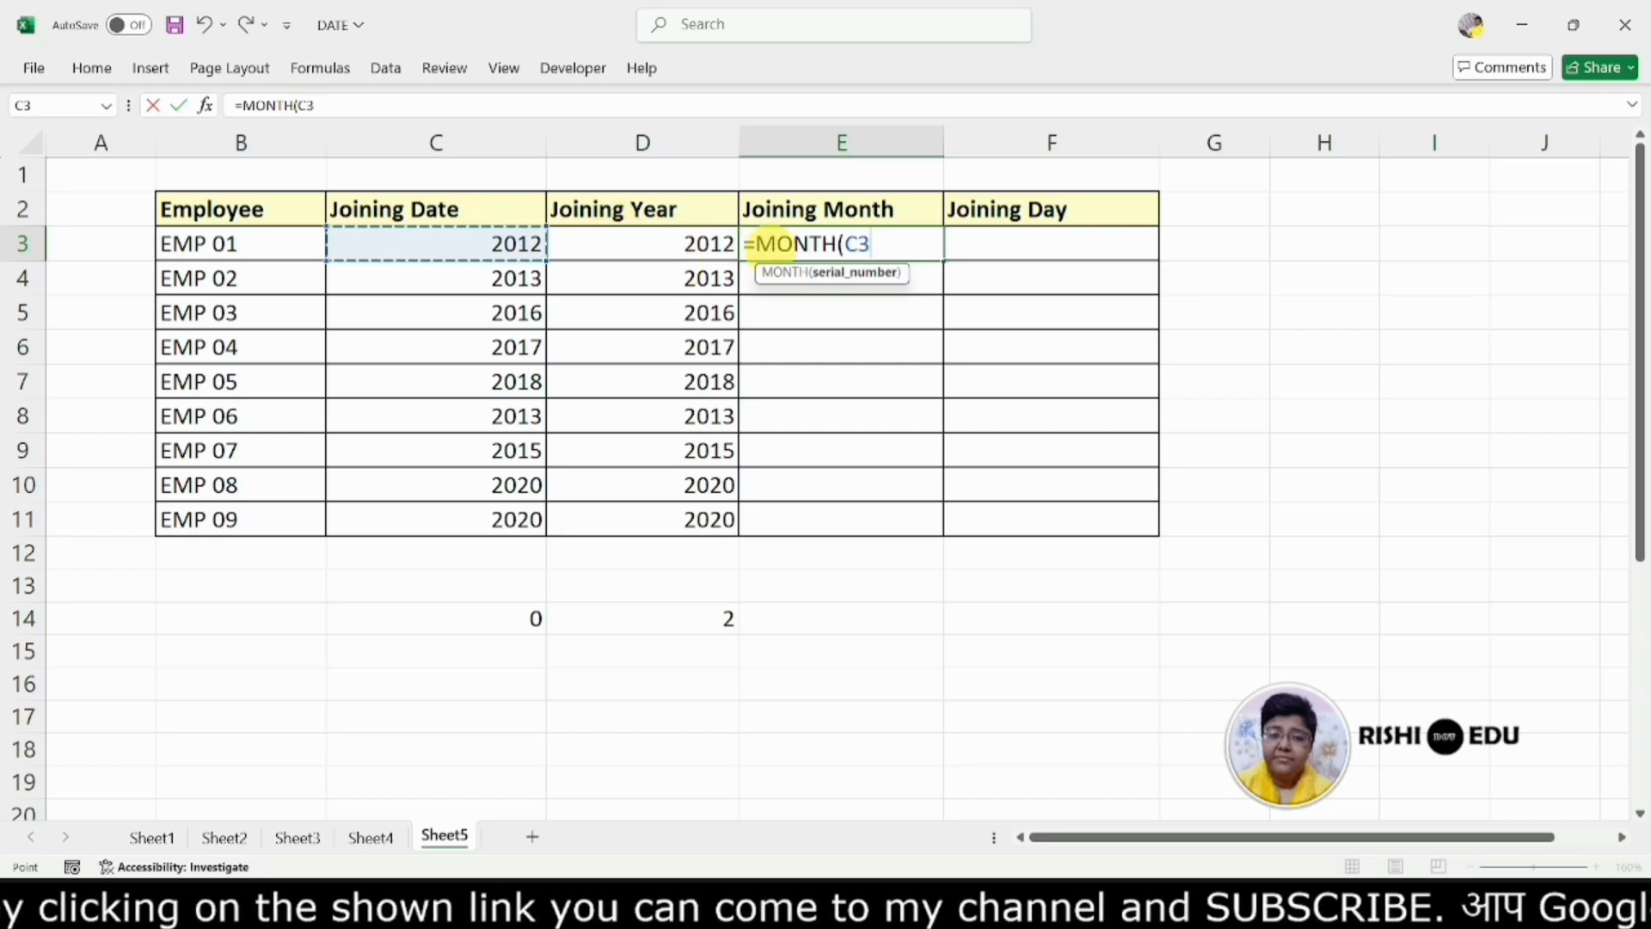
pyautogui.click(888, 244)
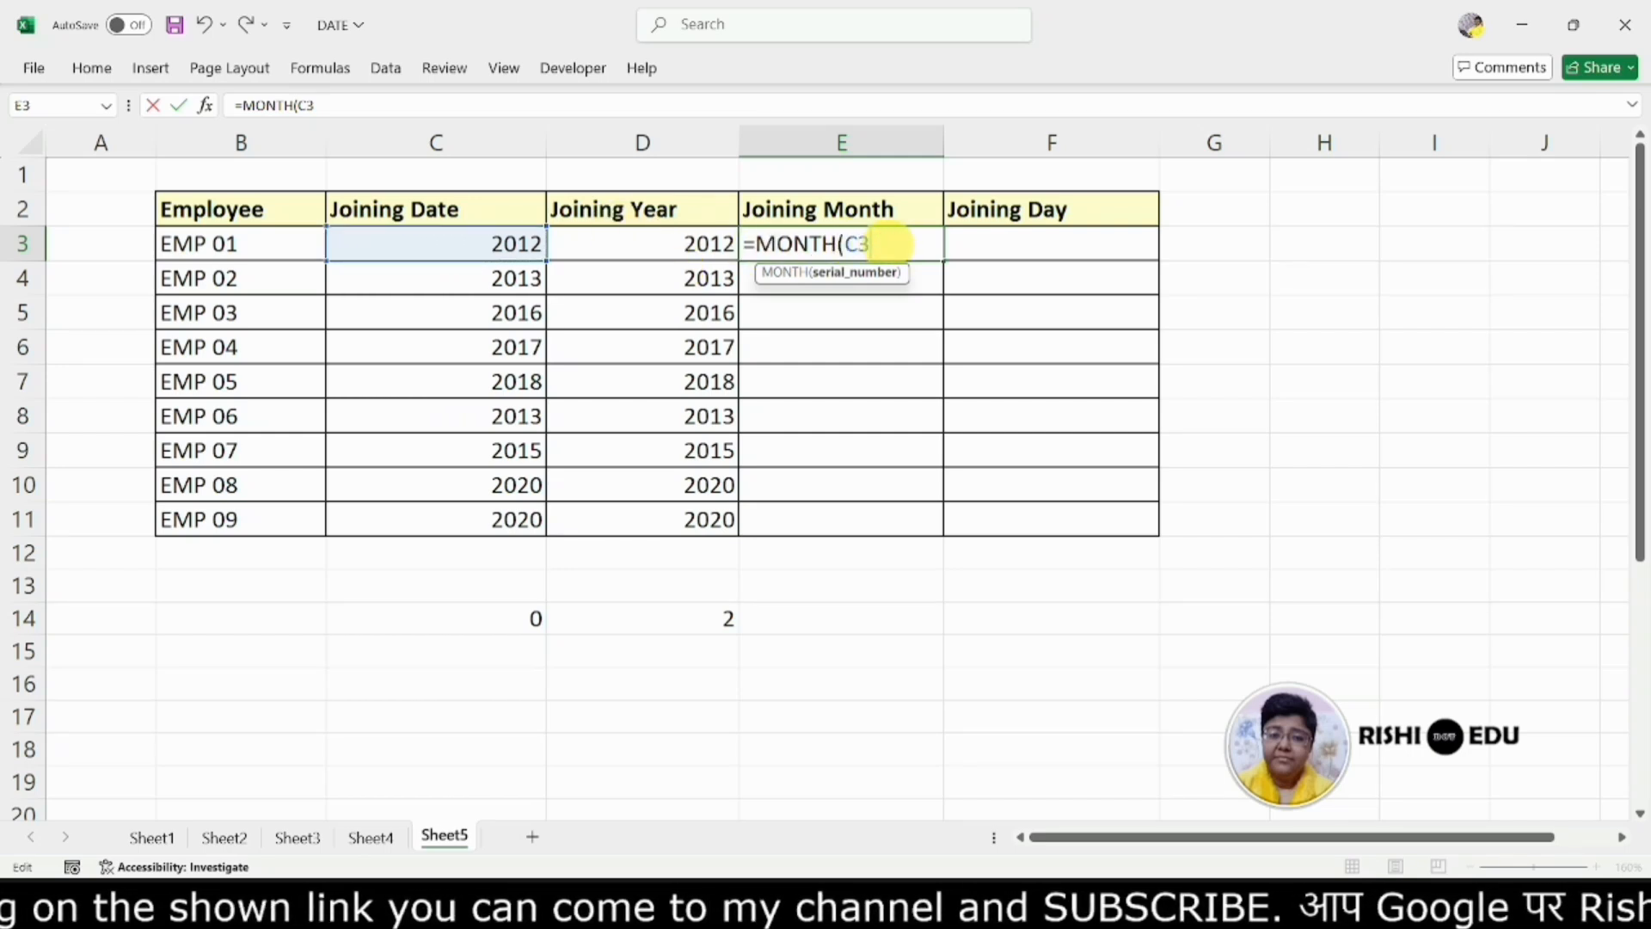
pyautogui.write(')')
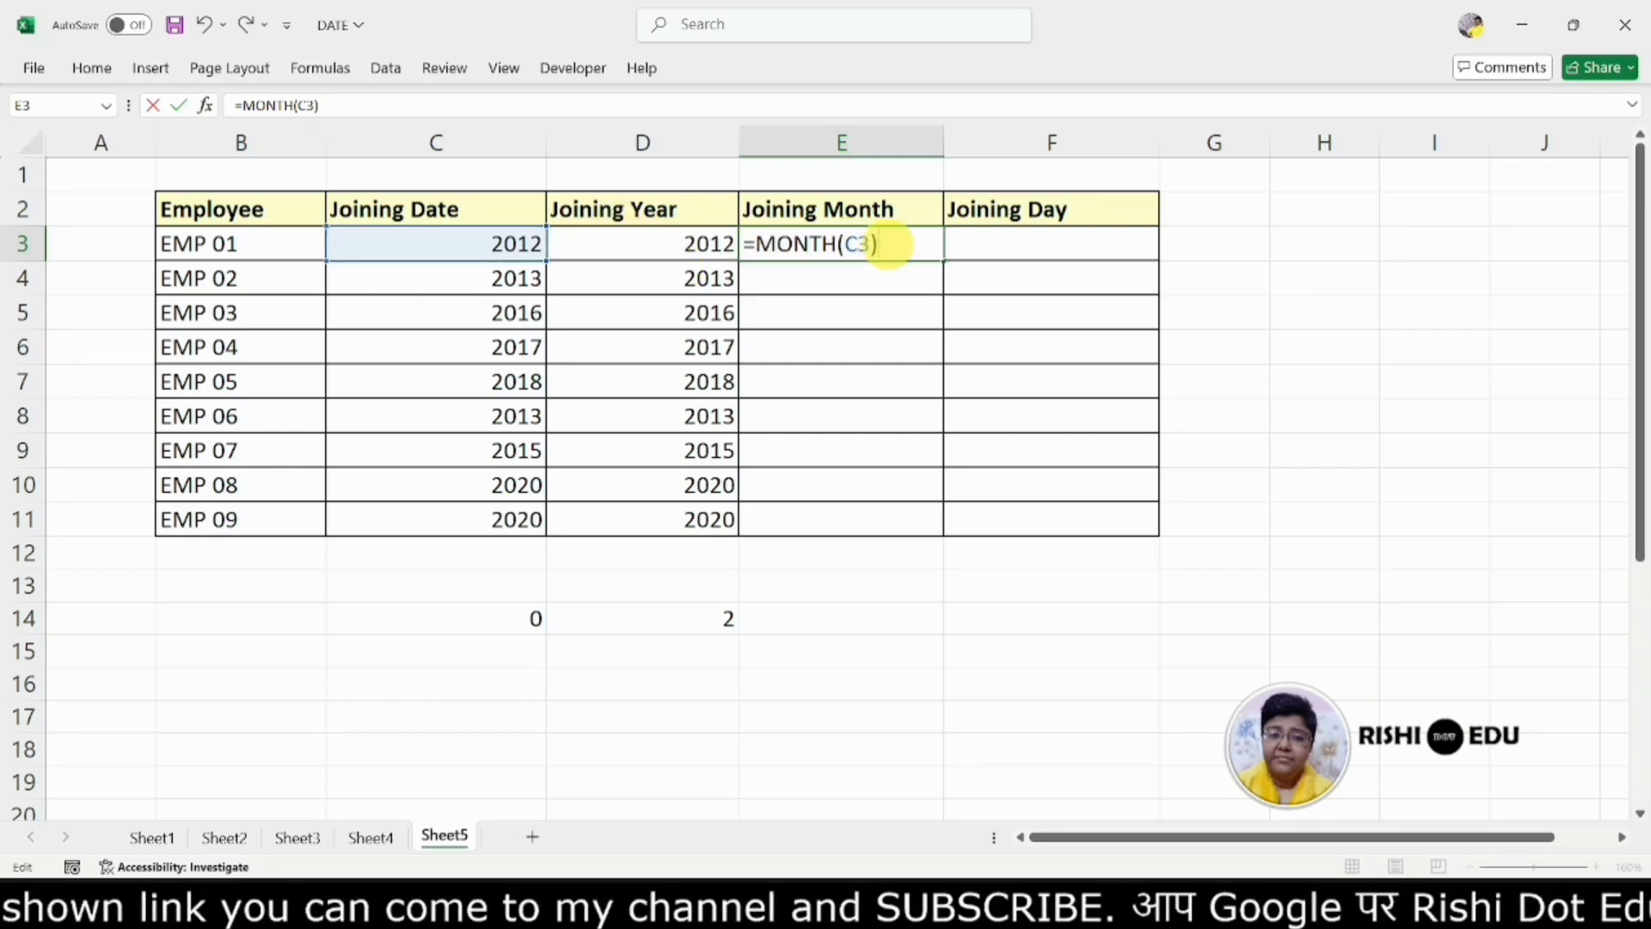